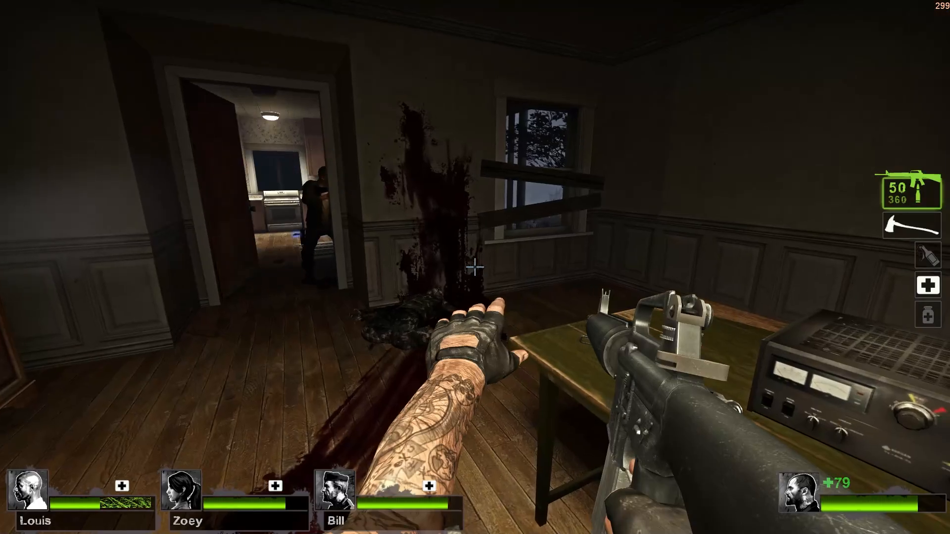
pyautogui.press('w')
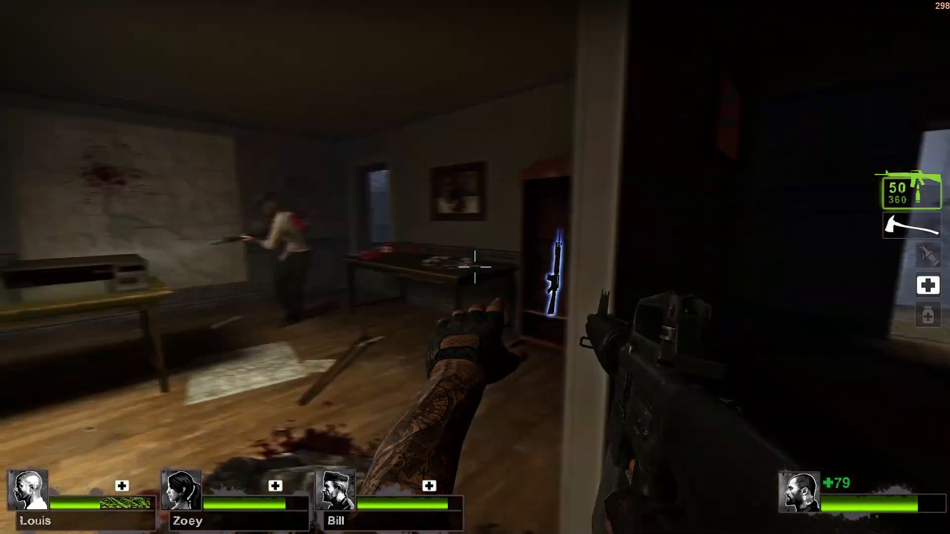
pyautogui.press('e')
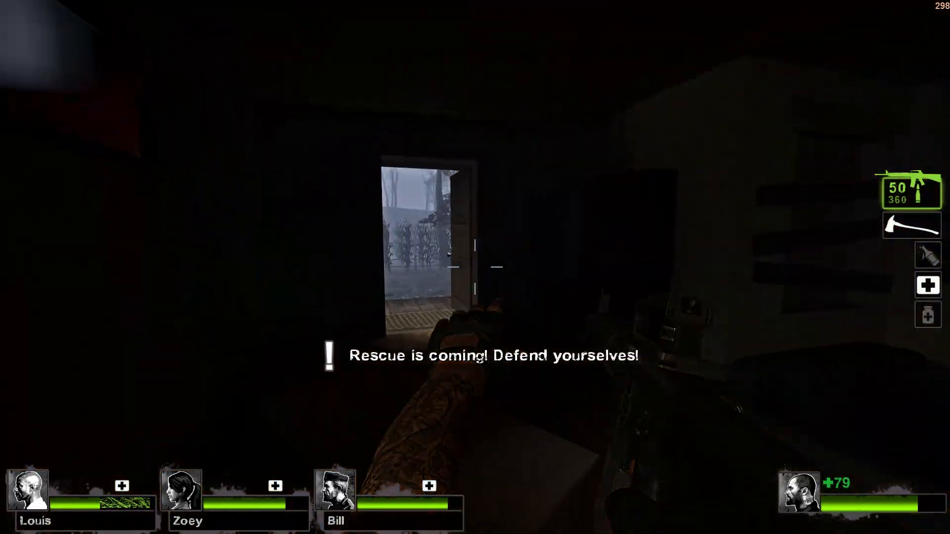
pyautogui.press('w')
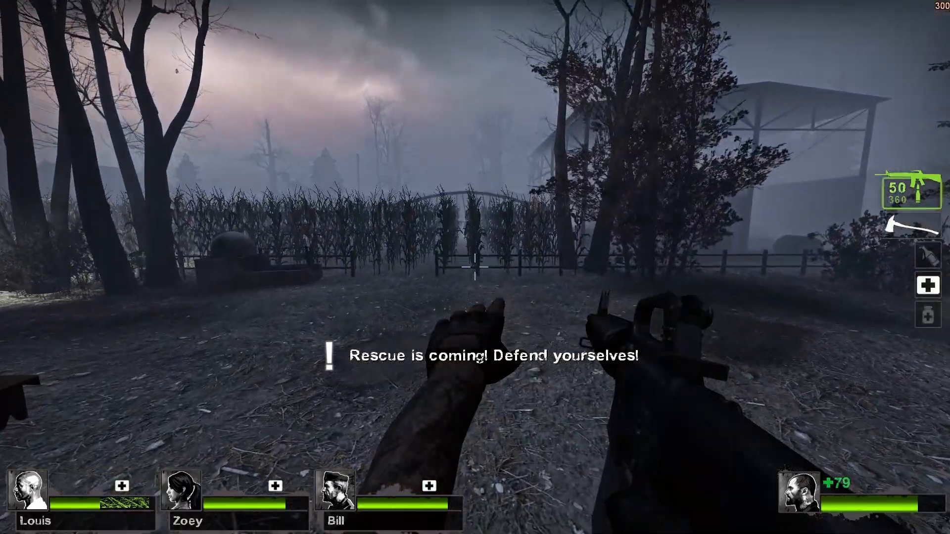
pyautogui.click(475, 267)
pyautogui.press('r')
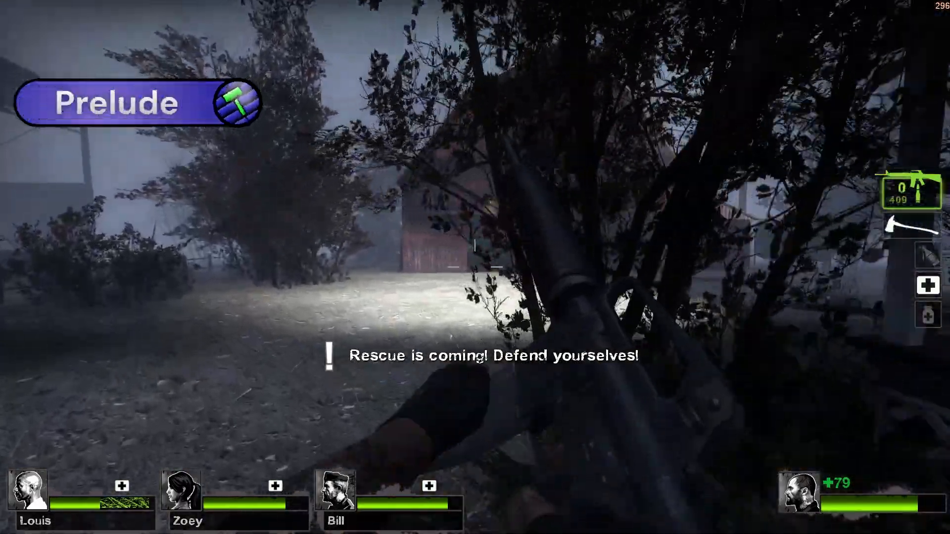
pyautogui.press('w')
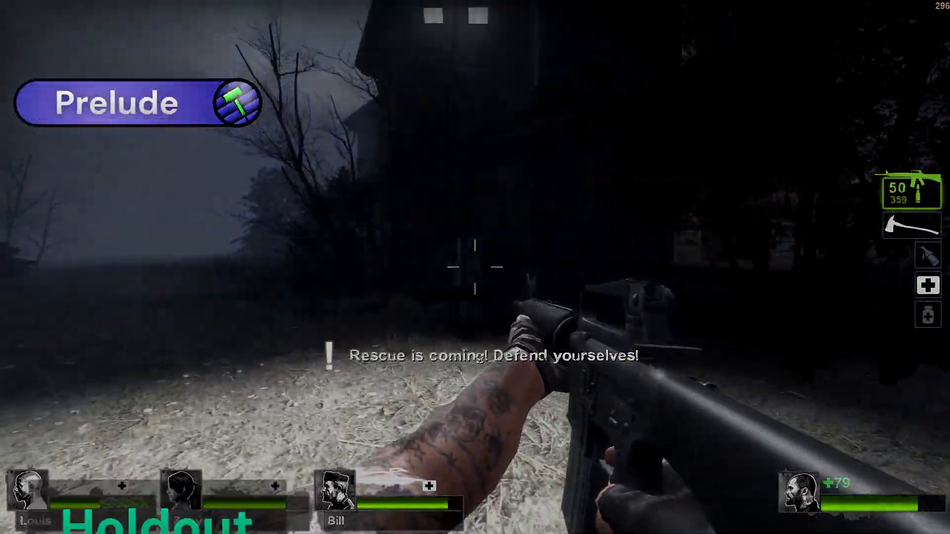
pyautogui.press('w')
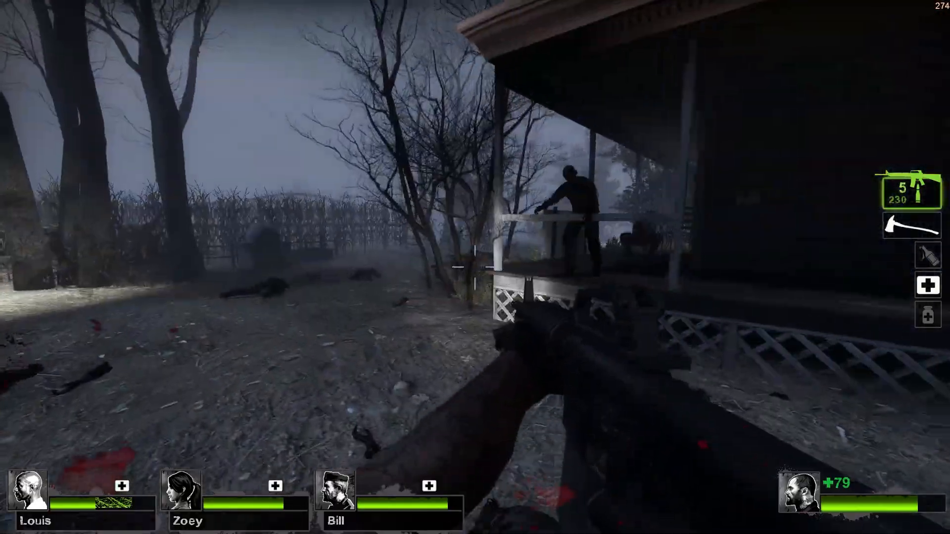
pyautogui.click(475, 267)
pyautogui.press('w')
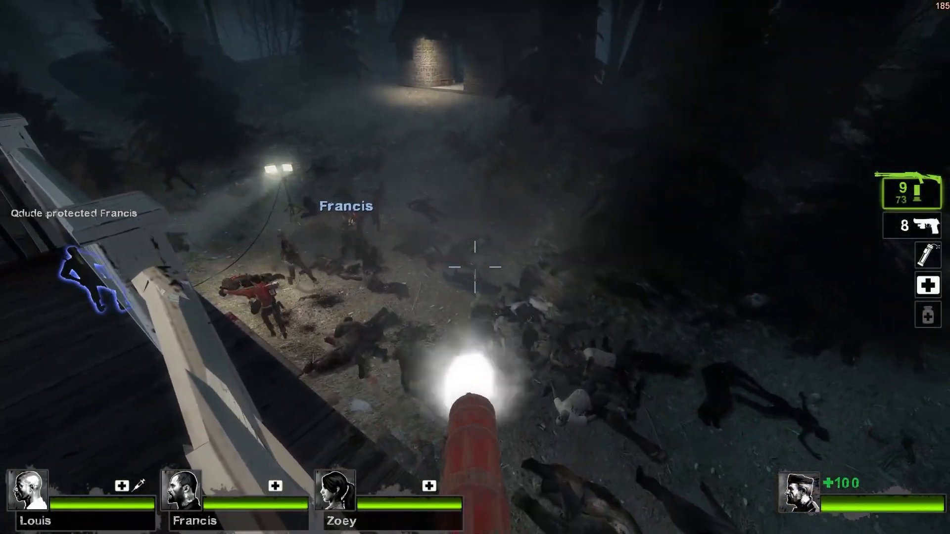
pyautogui.press('f')
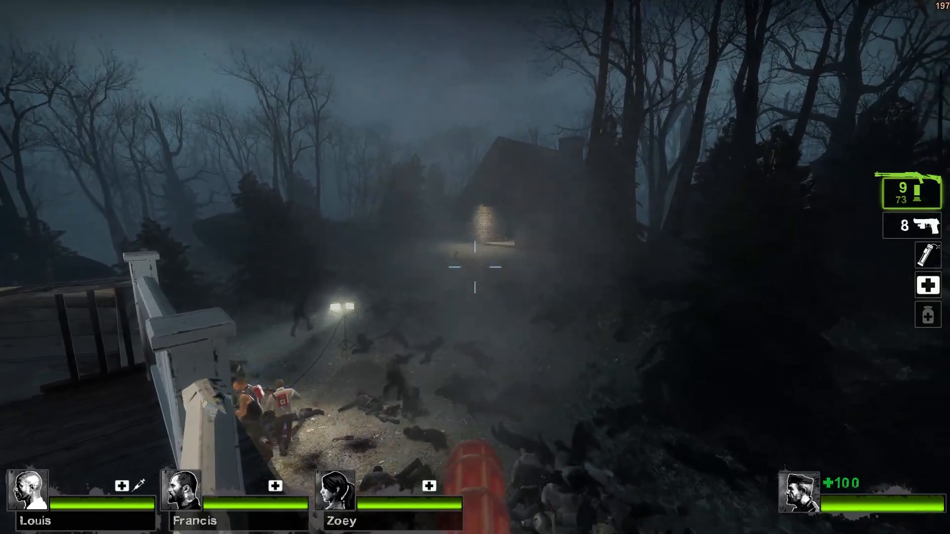
pyautogui.press('f')
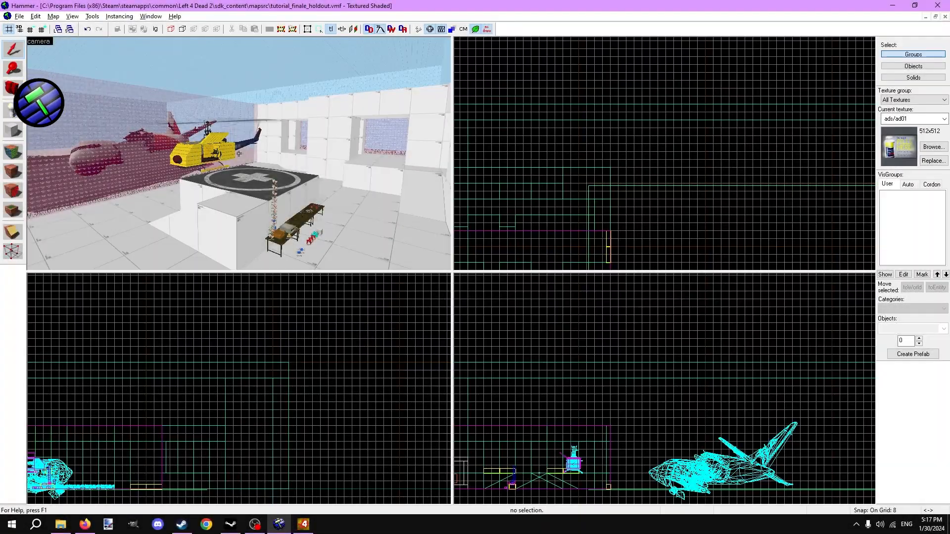
# Step: Inspect the class and scene file of the pilot_radio_pickup_lcs3 choreographed scene above the radio table, leaving its properties unchanged
pyautogui.scroll(3, 239, 154)
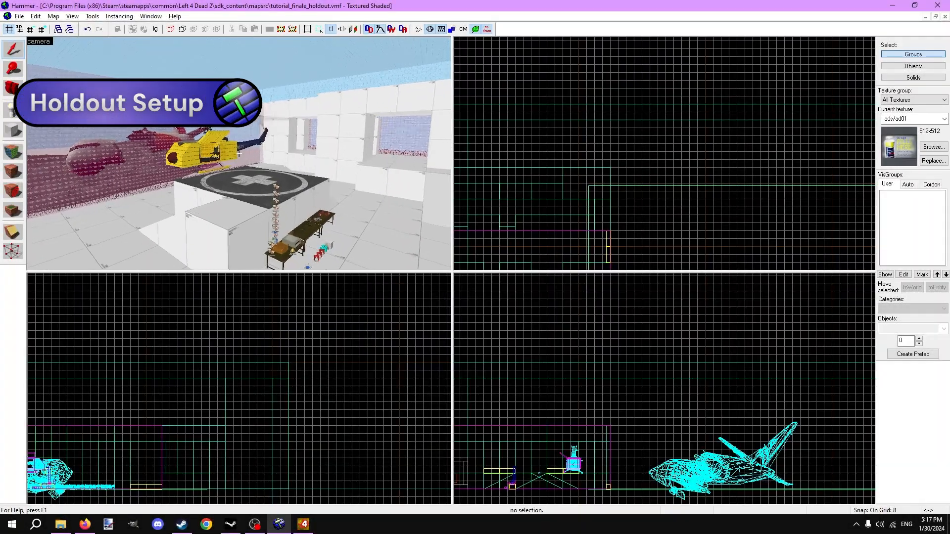
pyautogui.press('d')
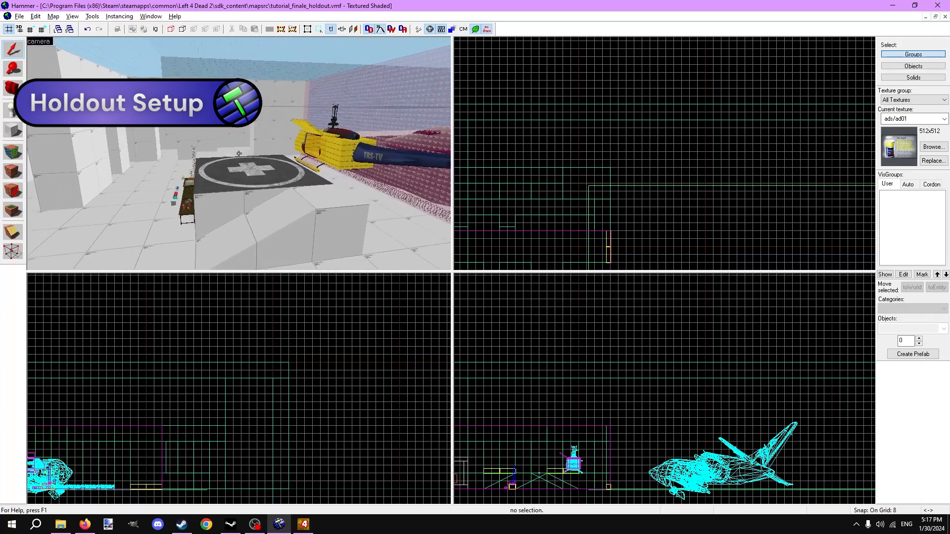
pyautogui.press('a')
pyautogui.press('w')
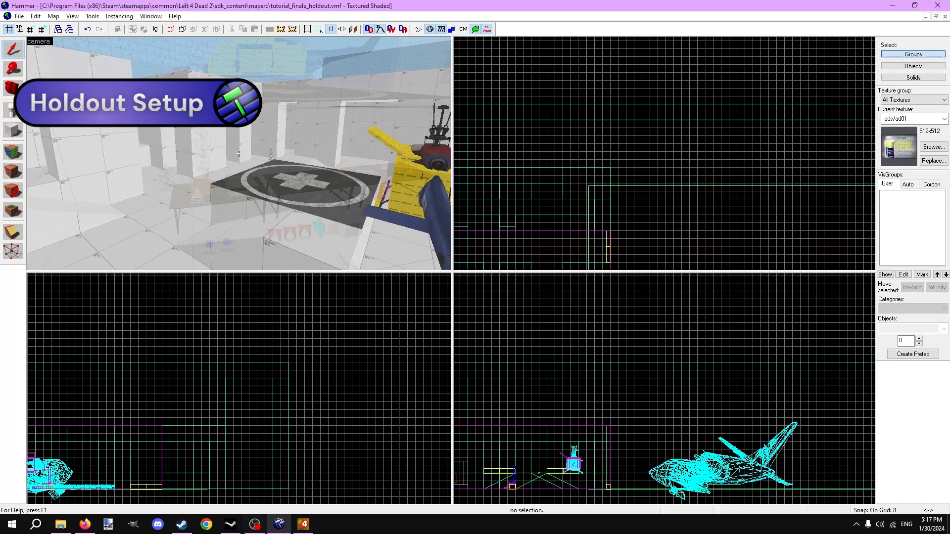
pyautogui.press('z')
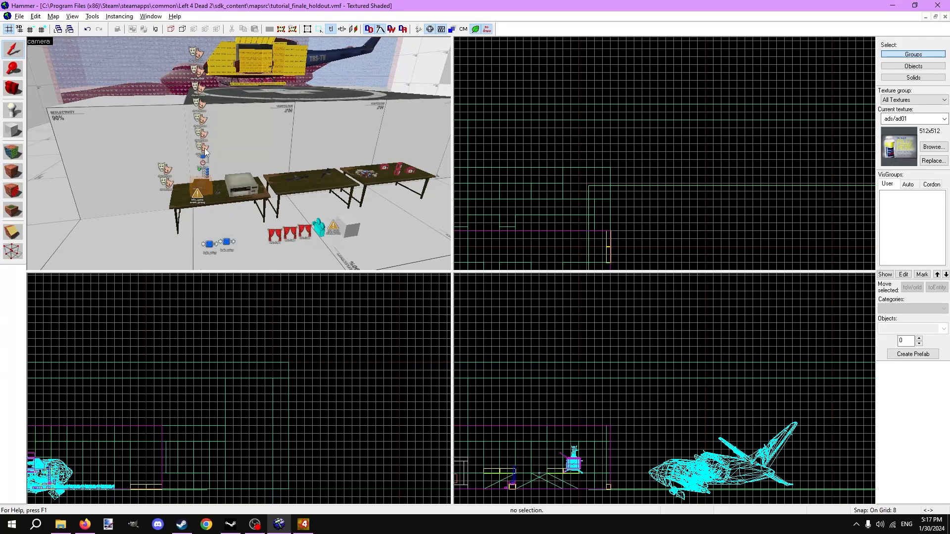
pyautogui.click(201, 120)
pyautogui.doubleClick(203, 120)
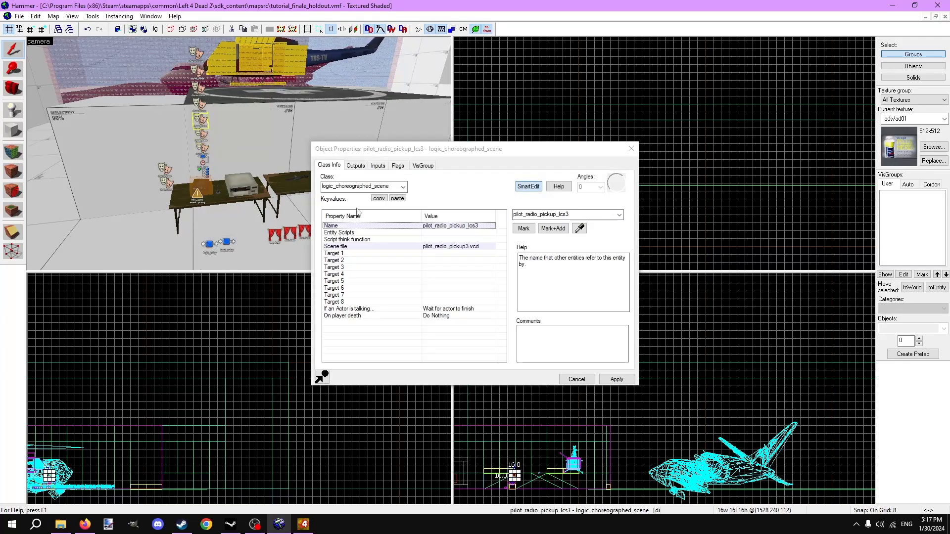
pyautogui.click(371, 187)
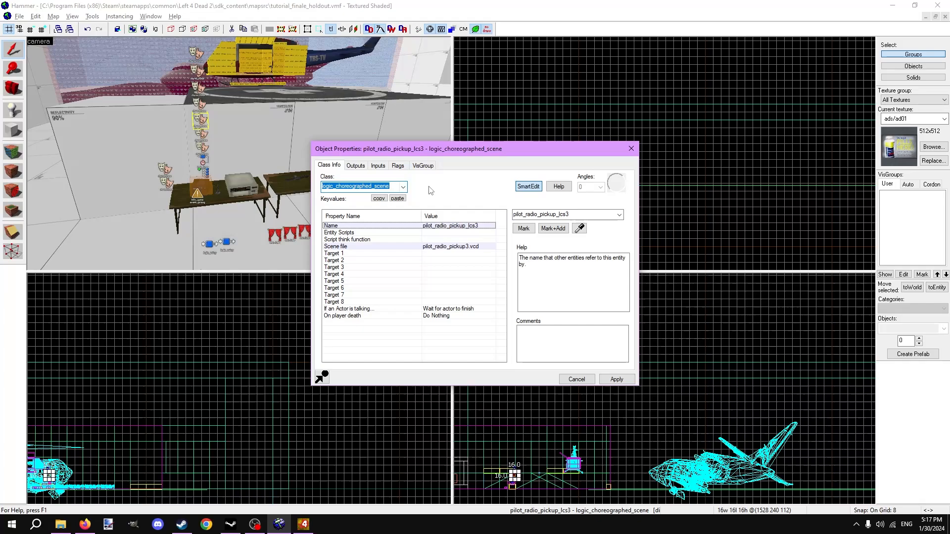
pyautogui.click(405, 317)
pyautogui.click(445, 247)
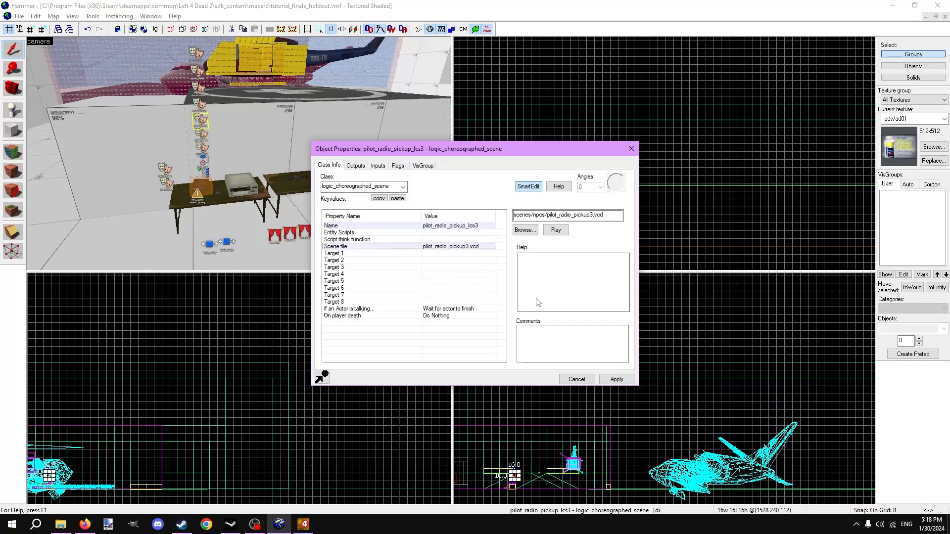
pyautogui.click(575, 379)
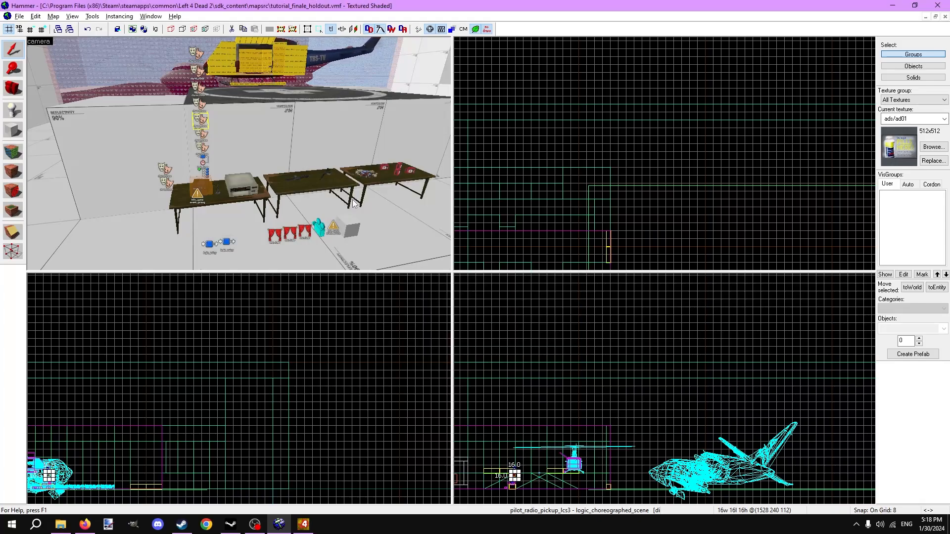
# Step: Review the outputs of pilot_radio_pickup_trigger and follow the one targeting pilot_radio_pickup_timer to that timer's own outputs
pyautogui.scroll(6, 353, 204)
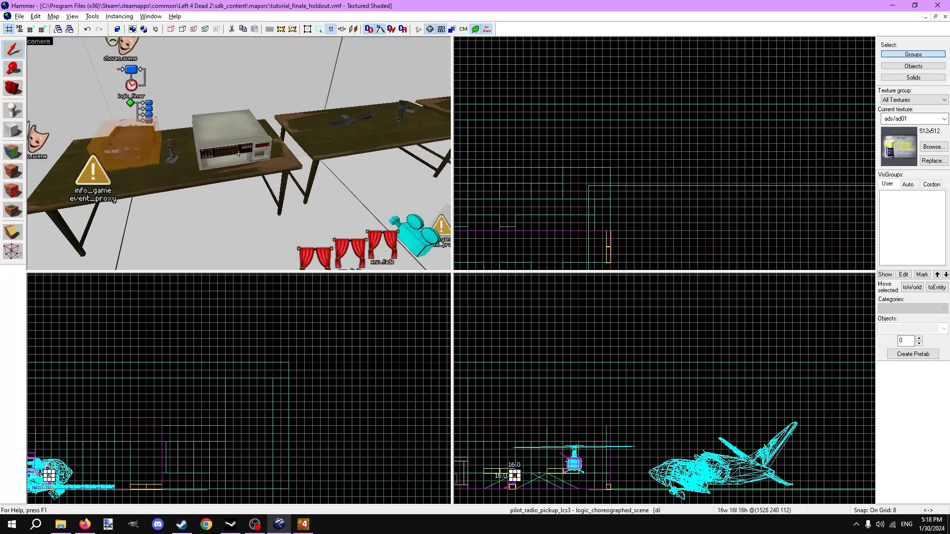
pyautogui.doubleClick(240, 145)
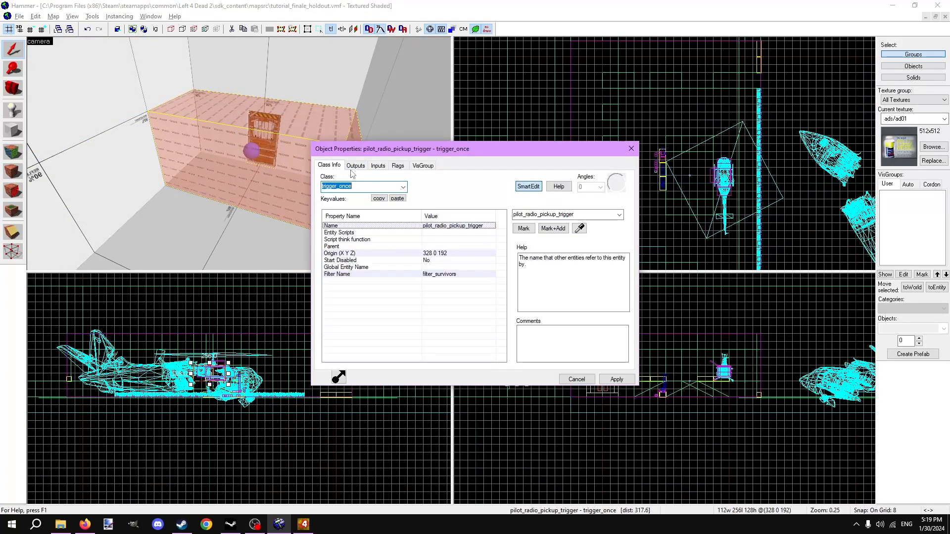
pyautogui.click(351, 167)
pyautogui.doubleClick(389, 193)
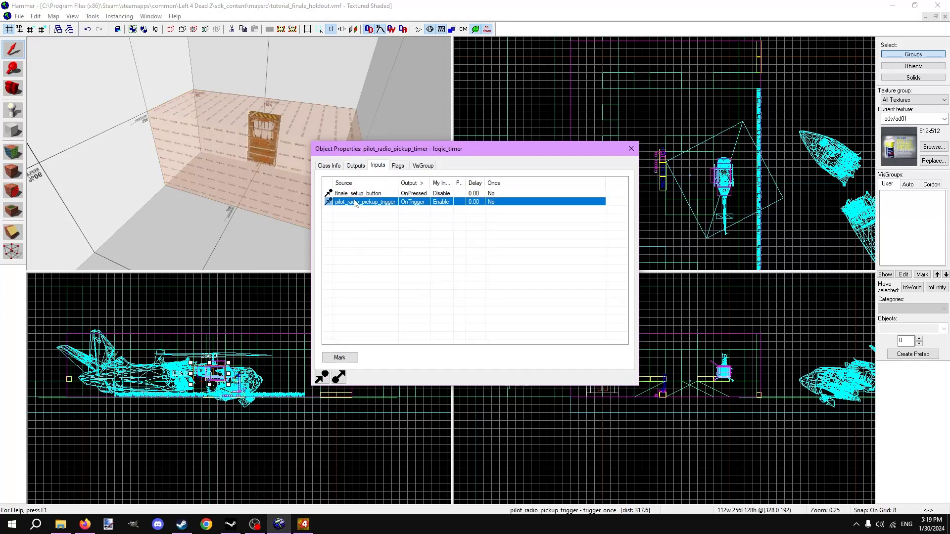
pyautogui.click(355, 165)
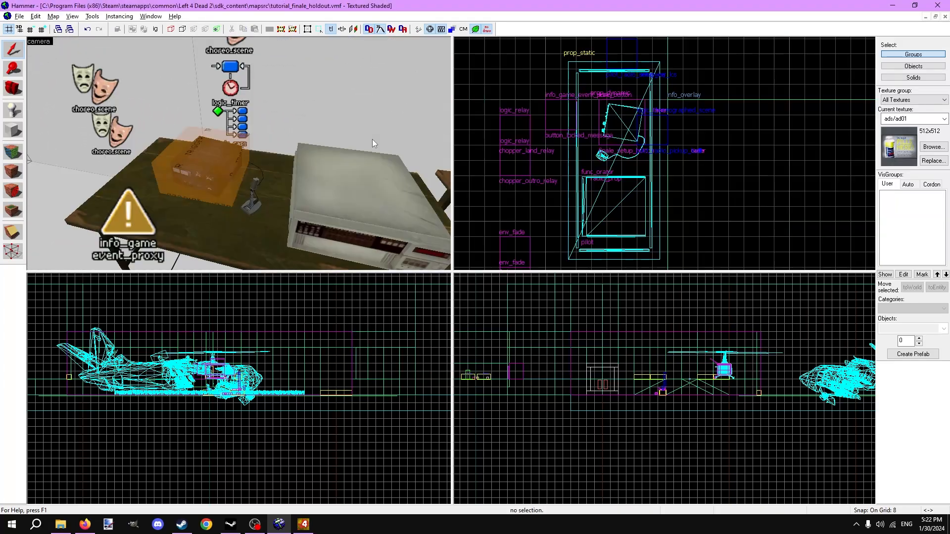
# Step: Review the OnPressed outputs of the finale_setup_button func_button over the radio, including those targeting pilot_radio_pickup_lcs* and pilot_radio_setup_lcs
pyautogui.doubleClick(233, 167)
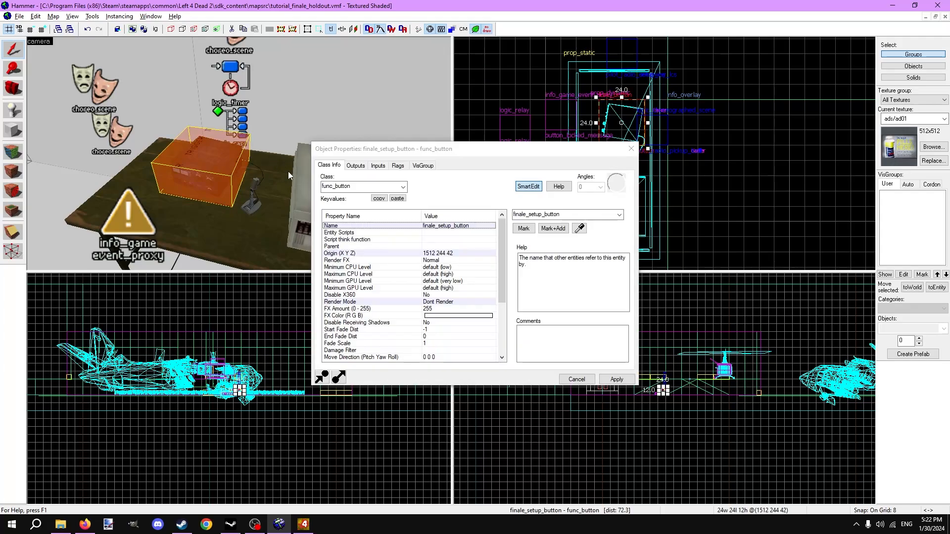
pyautogui.click(356, 166)
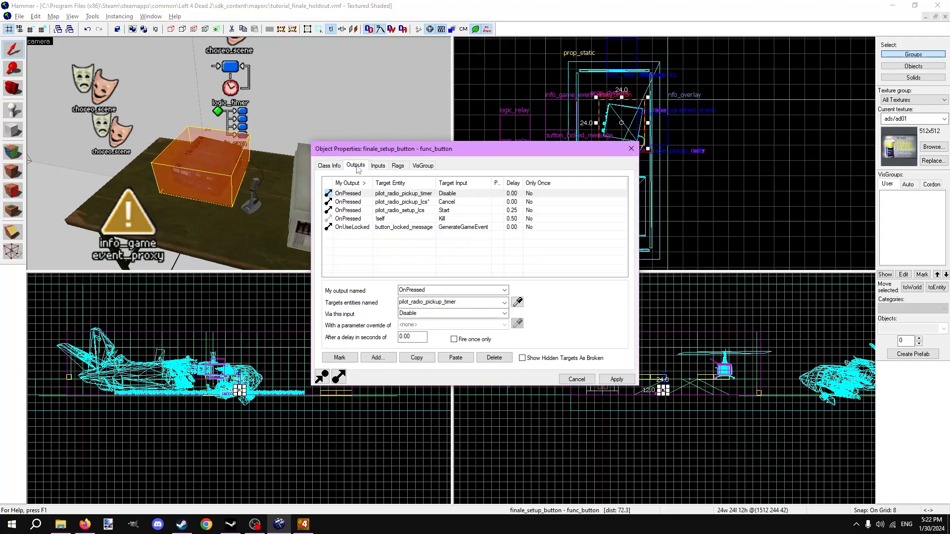
pyautogui.click(391, 202)
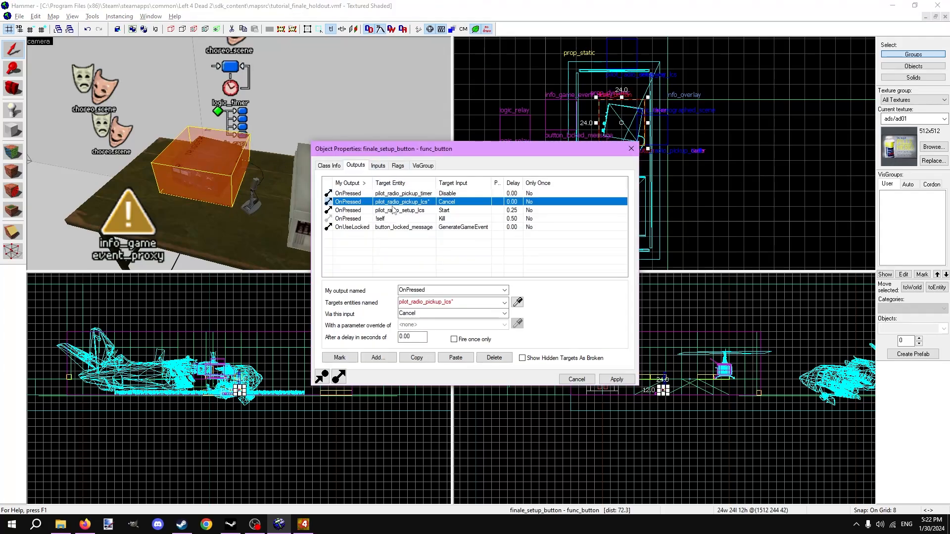
pyautogui.click(426, 210)
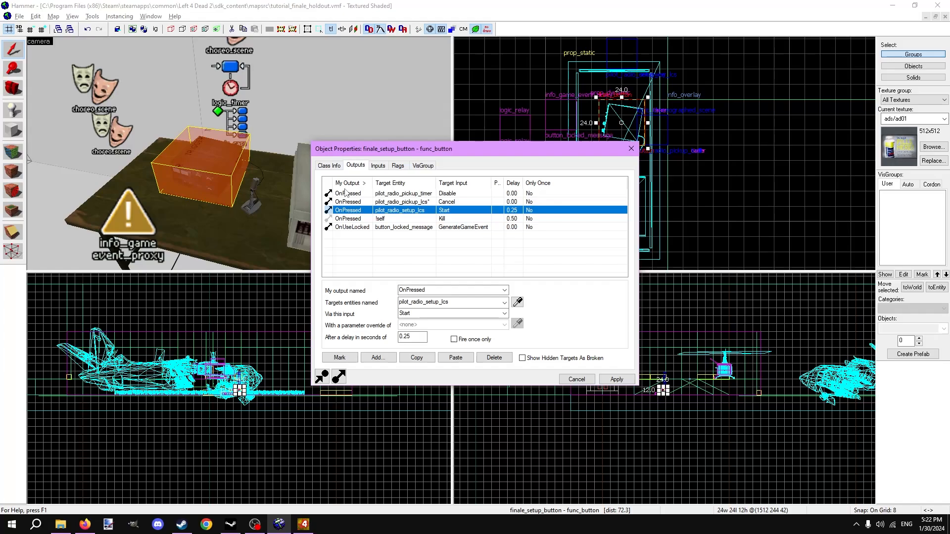
pyautogui.click(328, 166)
pyautogui.click(631, 148)
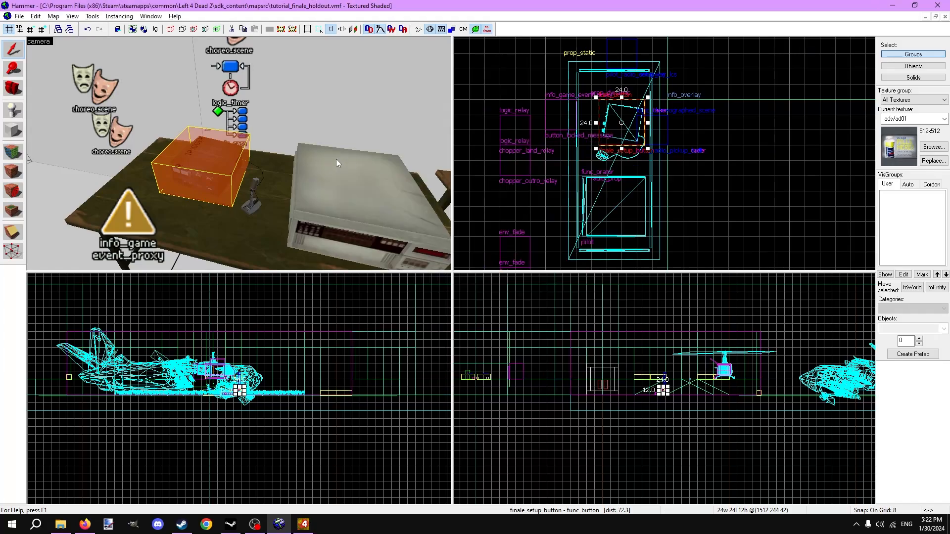
# Step: Check the Starts locked flag of the finale_setup_button and close its properties without changes
pyautogui.doubleClick(257, 203)
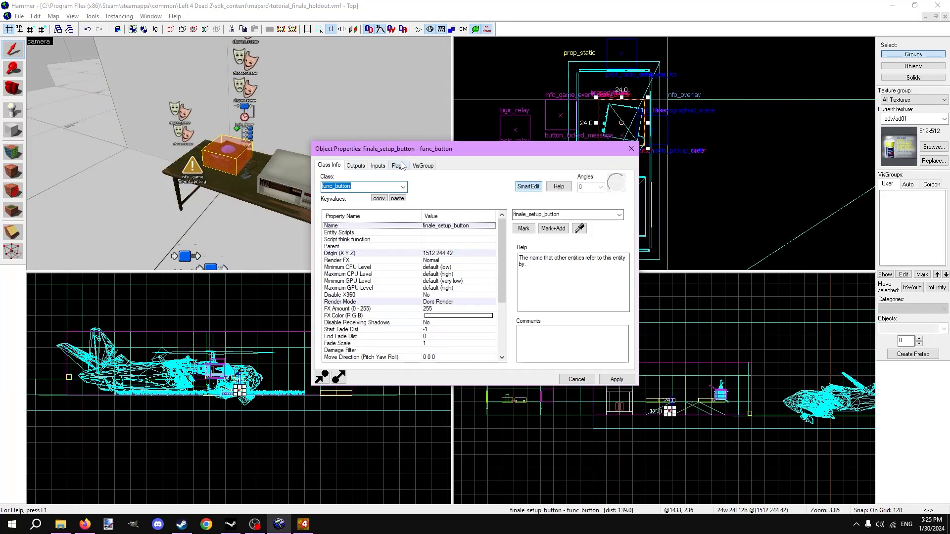
pyautogui.click(399, 166)
pyautogui.click(346, 220)
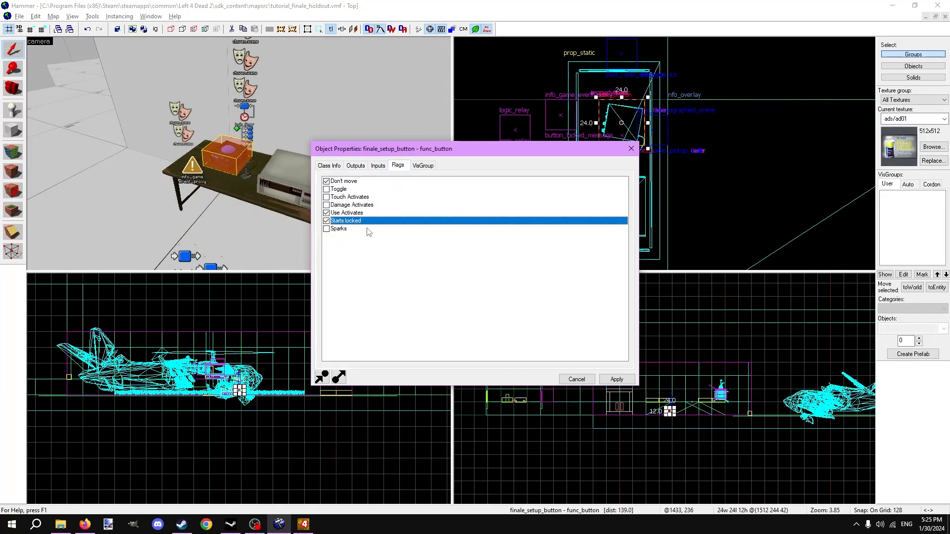
pyautogui.click(569, 377)
# Step: Inspect the outputs of the trigger_multiple covering the finale arena and follow its Unlock output to finale_setup_button
pyautogui.press('z')
pyautogui.press('s')
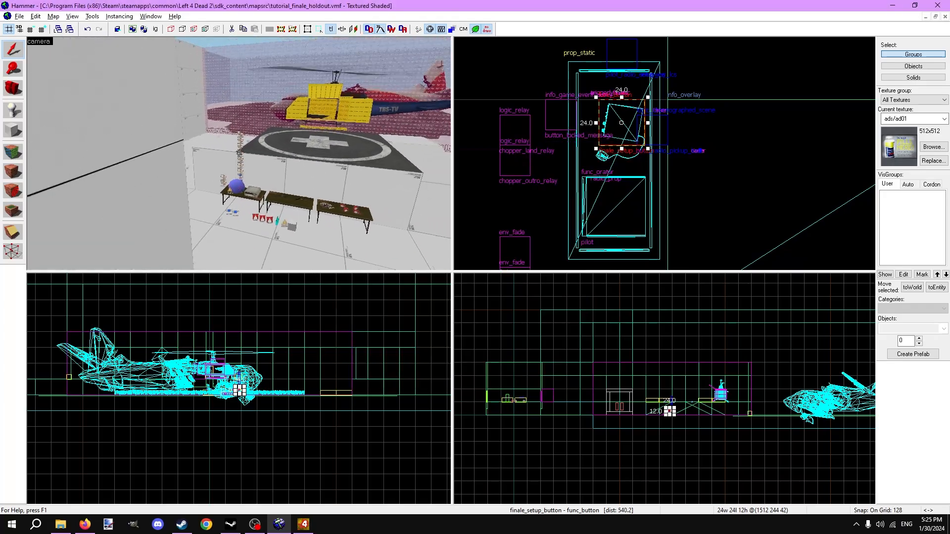
pyautogui.doubleClick(239, 154)
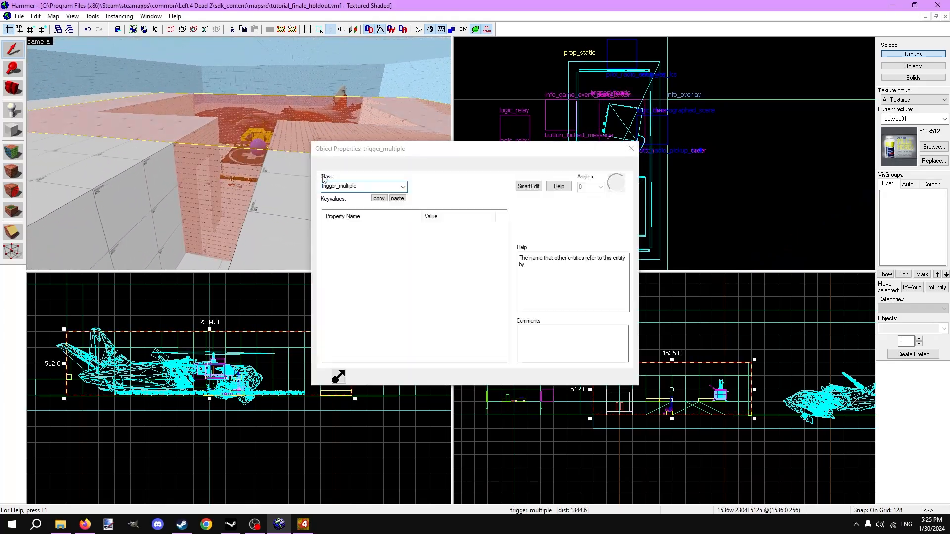
pyautogui.click(359, 165)
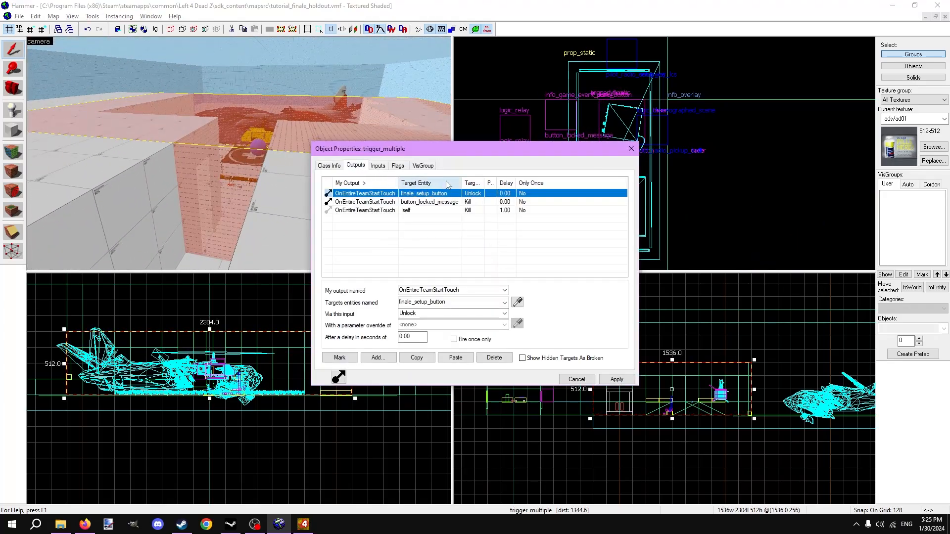
pyautogui.doubleClick(478, 193)
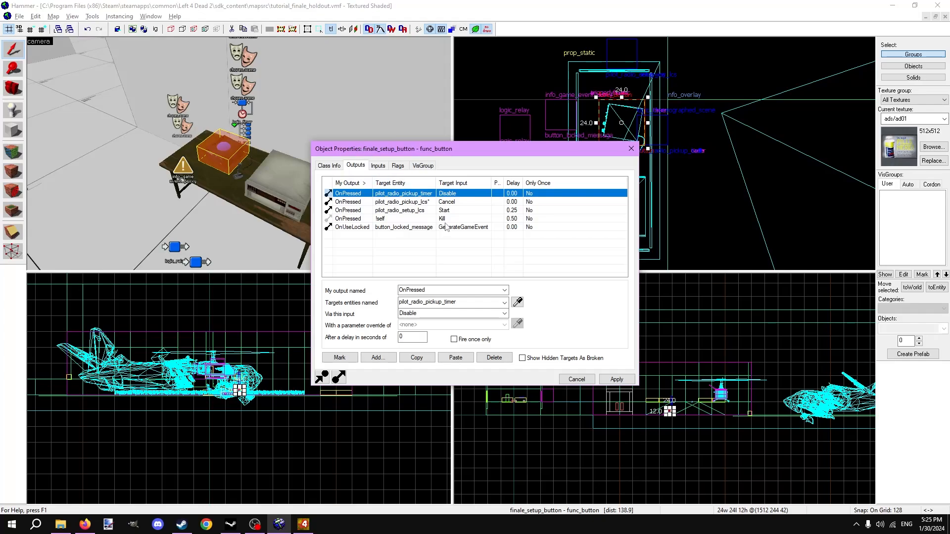
# Step: Follow the button's OnUseLocked output to the button_locked_message info_game_event_proxy and inspect the name of the event it generates
pyautogui.click(446, 226)
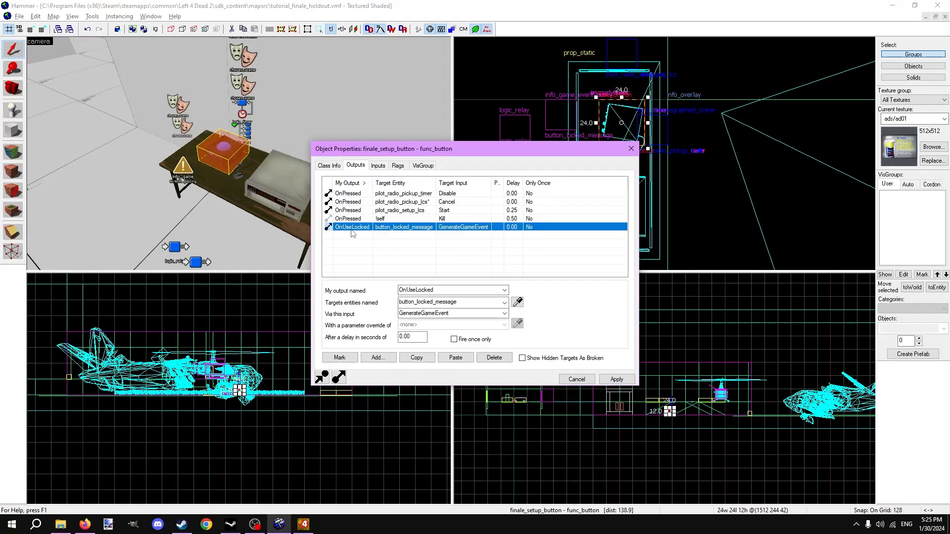
pyautogui.doubleClick(399, 227)
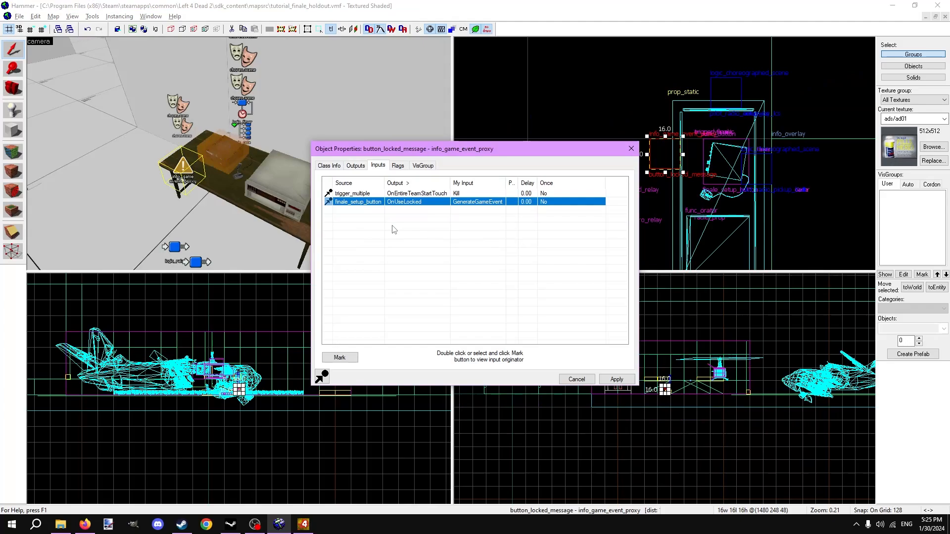
pyautogui.click(334, 166)
pyautogui.click(470, 246)
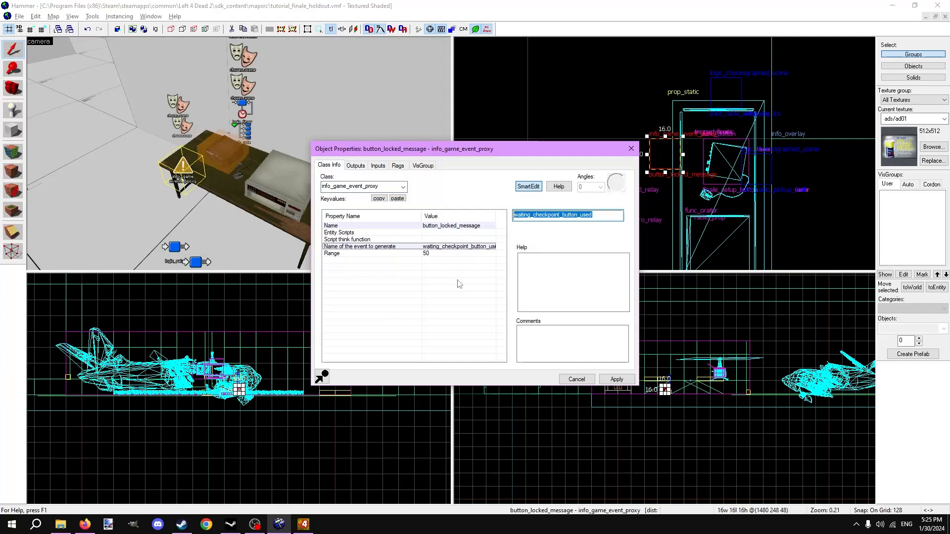
# Step: Follow the finale_setup_button's Start output to pilot_radio_setup_lcs, then its OnCompletion Enable output to the radio trigger_finale's class information
pyautogui.click(352, 156)
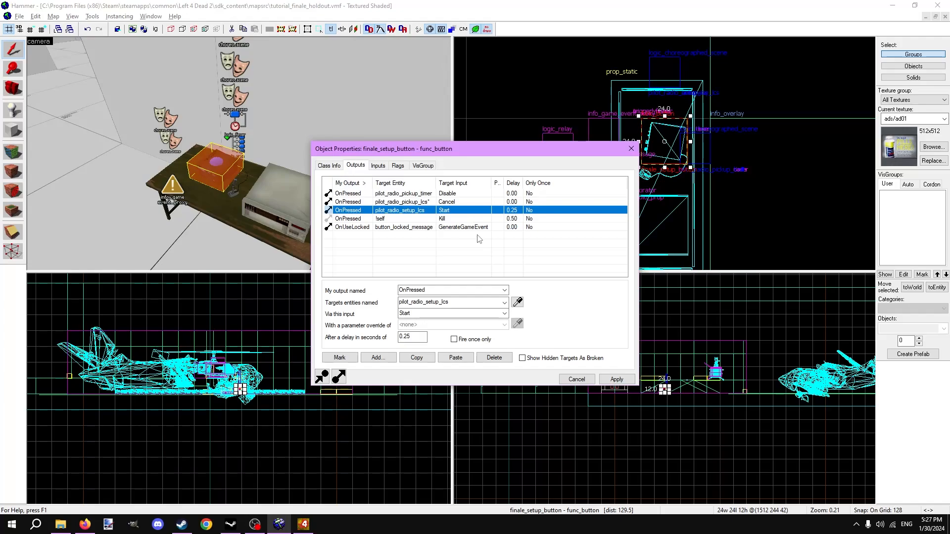
pyautogui.doubleClick(407, 212)
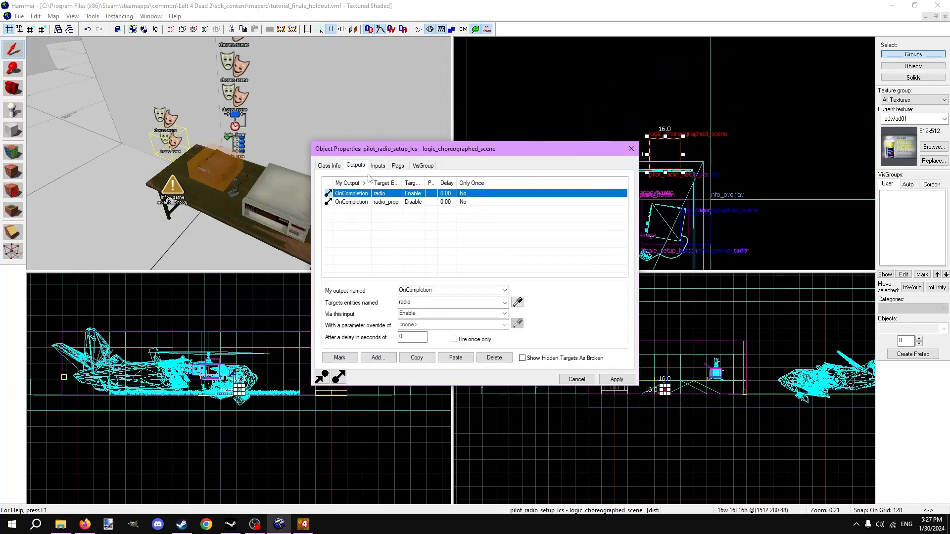
pyautogui.click(376, 195)
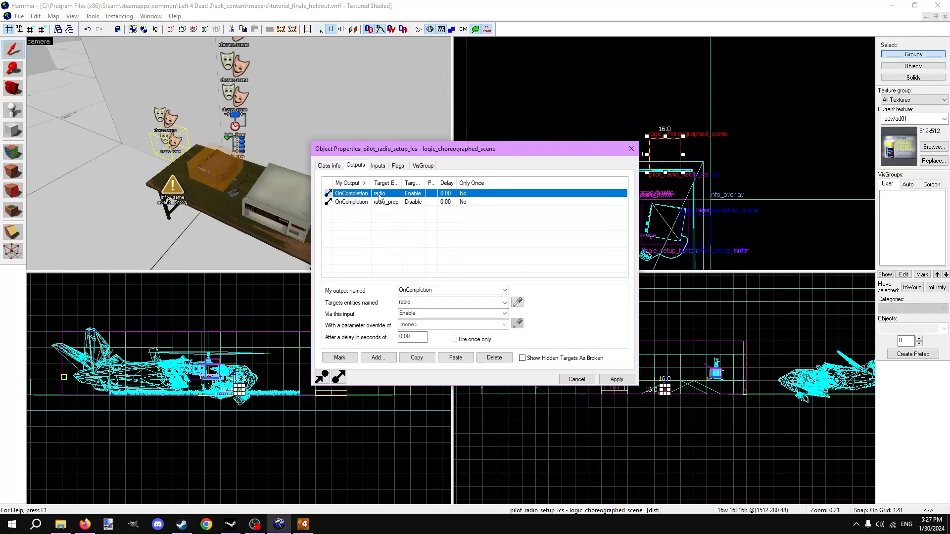
pyautogui.doubleClick(379, 196)
pyautogui.click(335, 166)
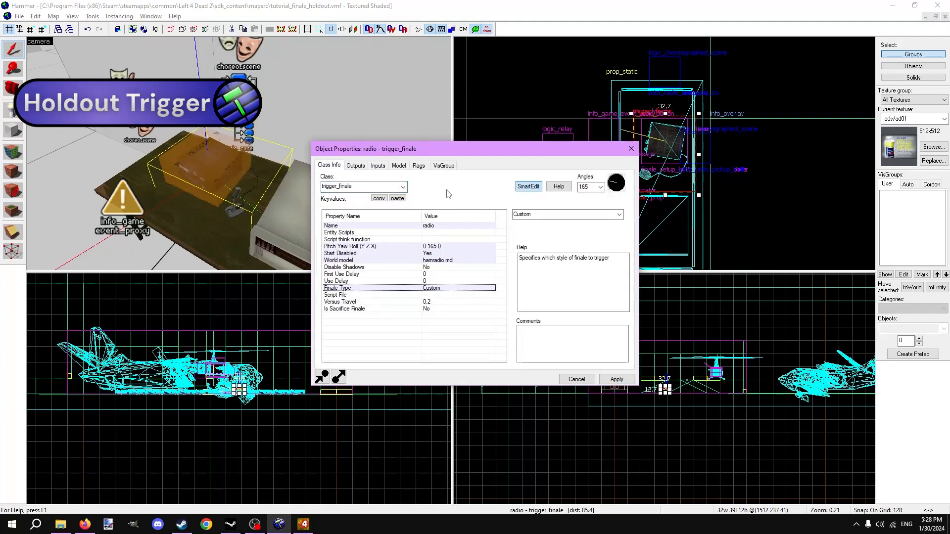
# Step: Inspect the class, name and world model properties of the radio trigger_finale
pyautogui.click(373, 189)
pyautogui.click(369, 186)
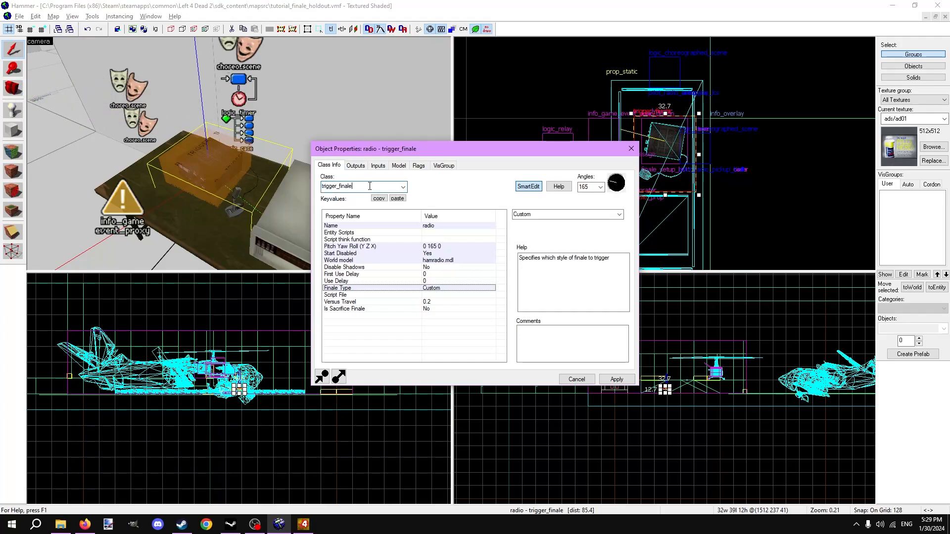
pyautogui.click(486, 226)
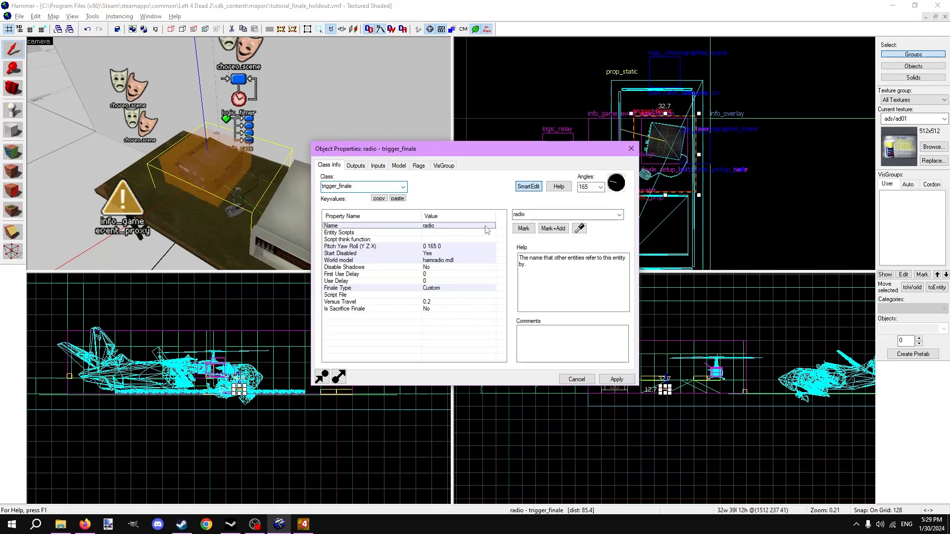
pyautogui.click(527, 217)
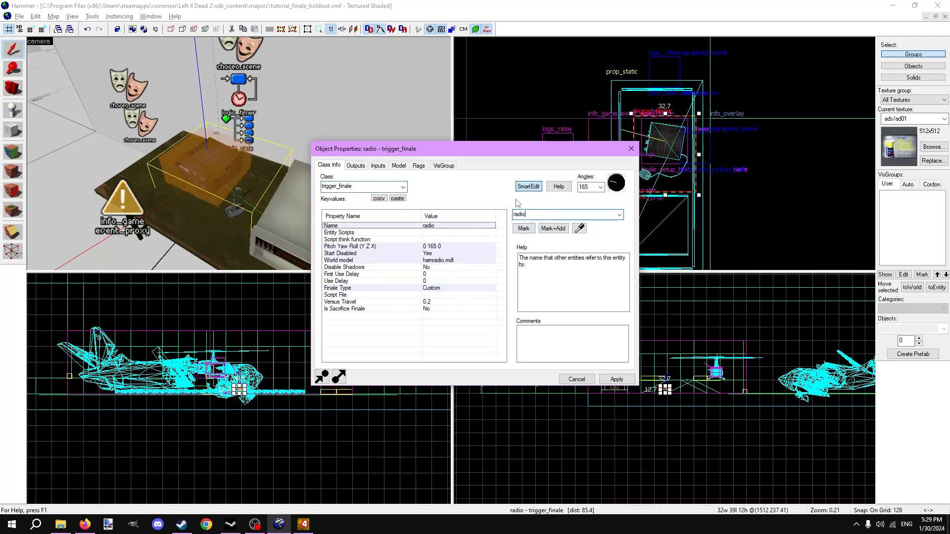
pyautogui.click(447, 260)
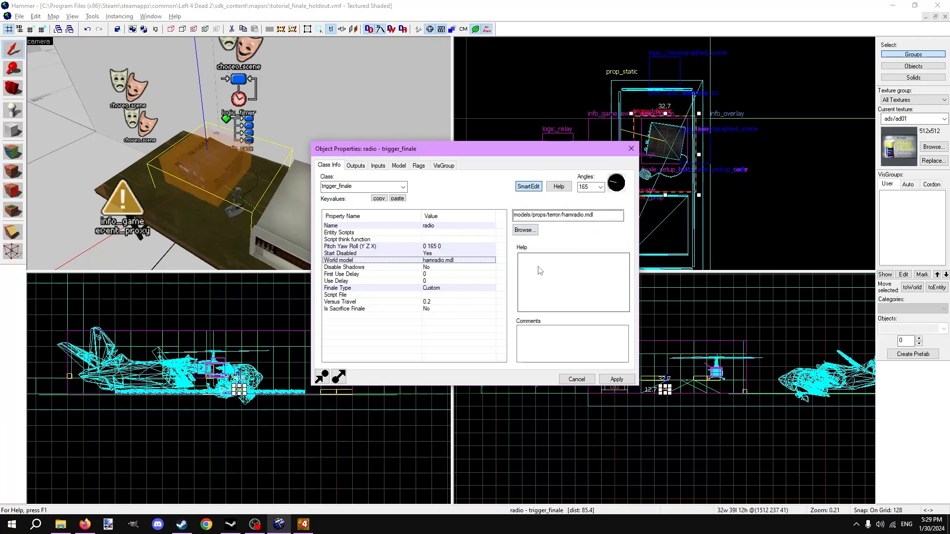
# Step: Try Standard as the Finale Type of the radio trigger_finale and revisit the other finale type options
pyautogui.click(470, 289)
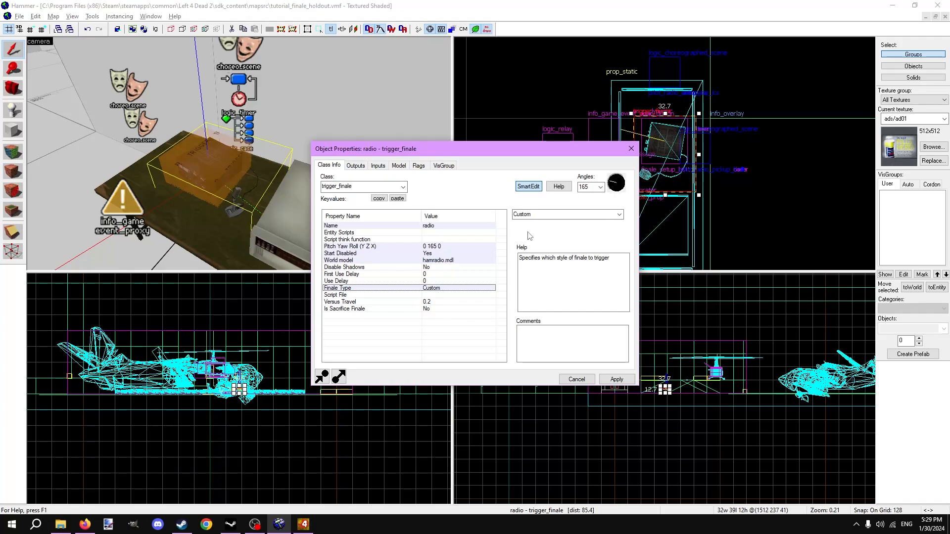
pyautogui.click(579, 215)
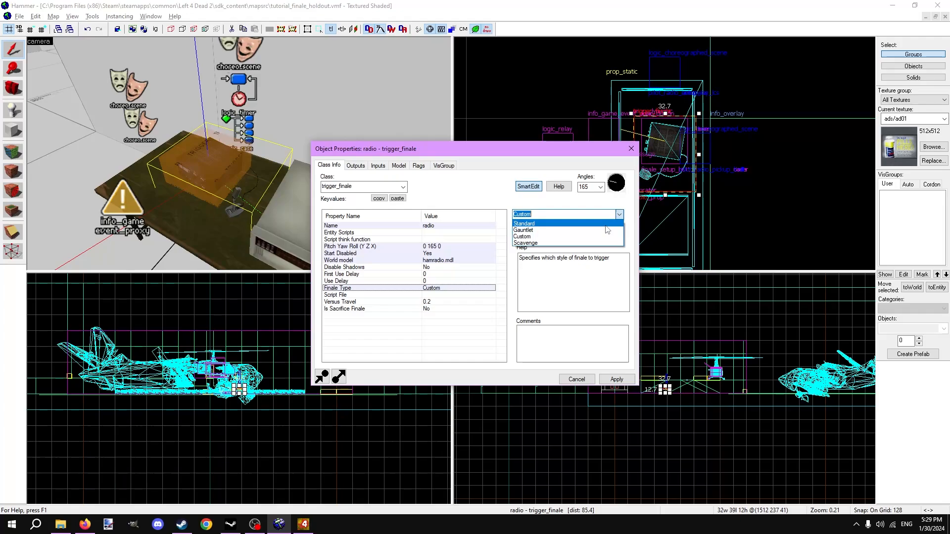
pyautogui.click(578, 224)
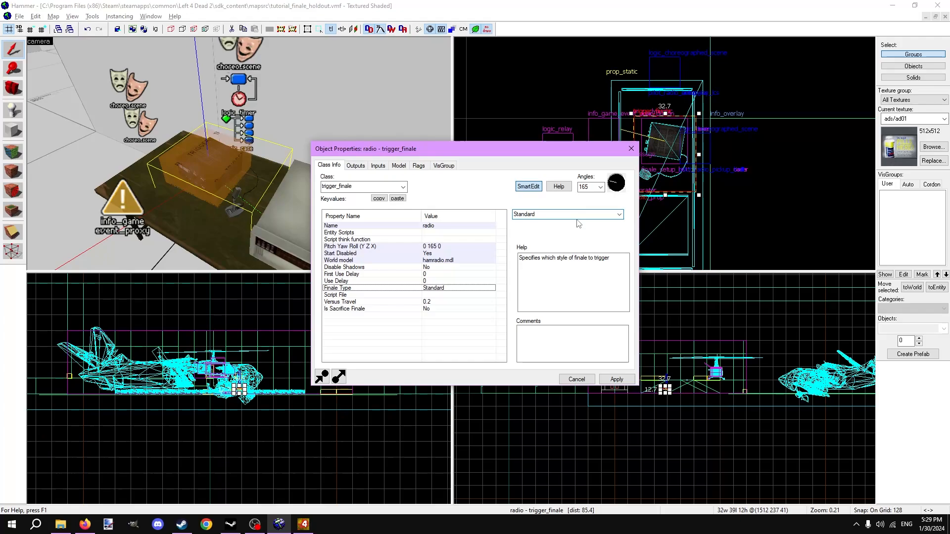
pyautogui.click(619, 214)
pyautogui.click(556, 240)
pyautogui.click(560, 215)
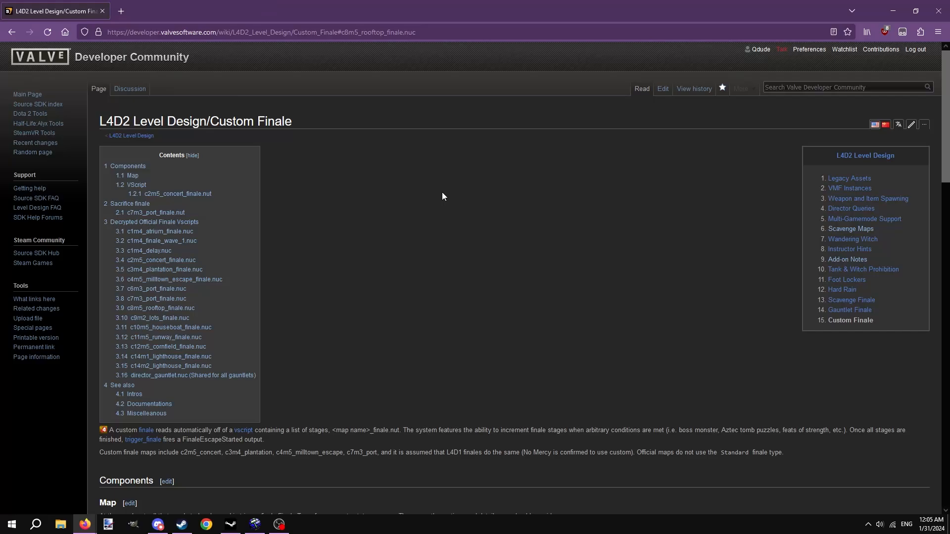
# Step: In Firefox, expand c8m5_rooftop_finale.nuc among the decrypted finale VScripts on the Custom Finale wiki page and examine its code
pyautogui.scroll(-12, 442, 195)
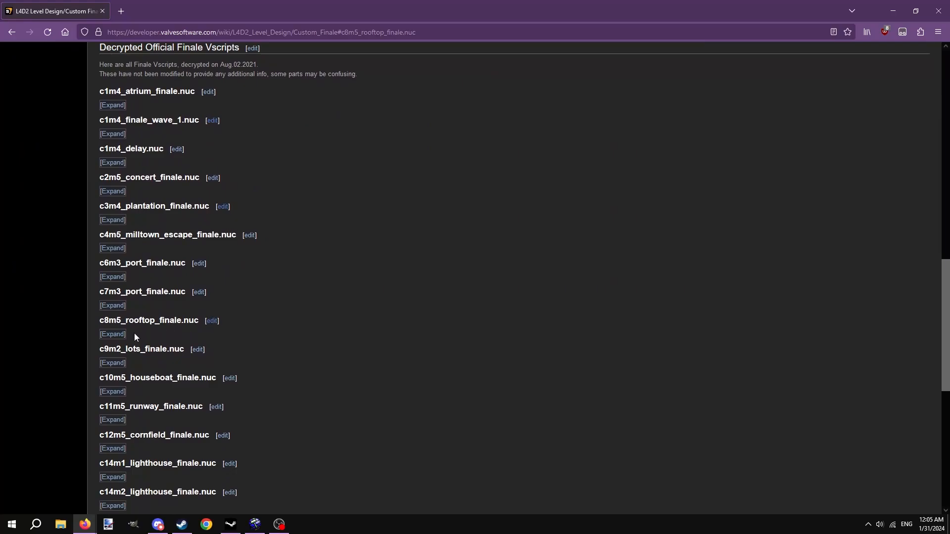
pyautogui.click(118, 335)
pyautogui.scroll(-6, 100, 340)
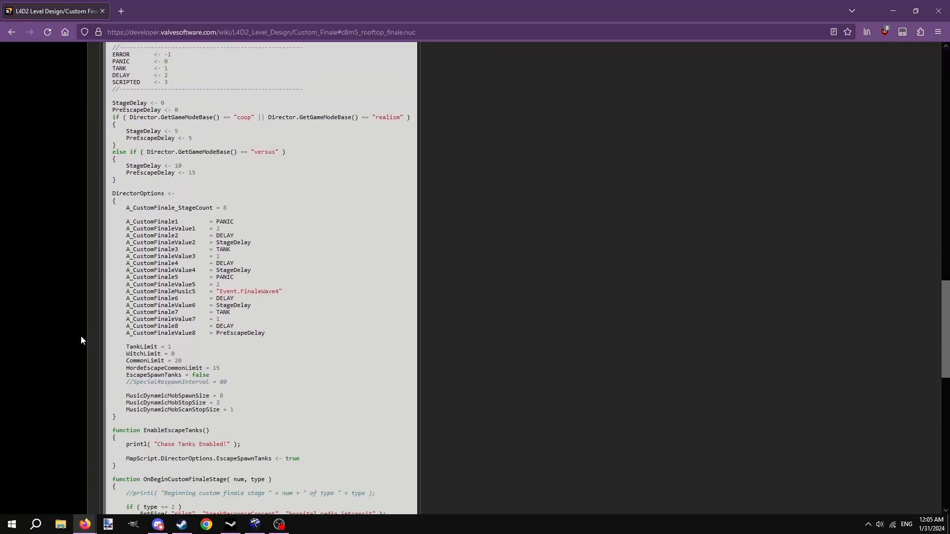
pyautogui.scroll(-3, 81, 336)
pyautogui.scroll(5, 81, 338)
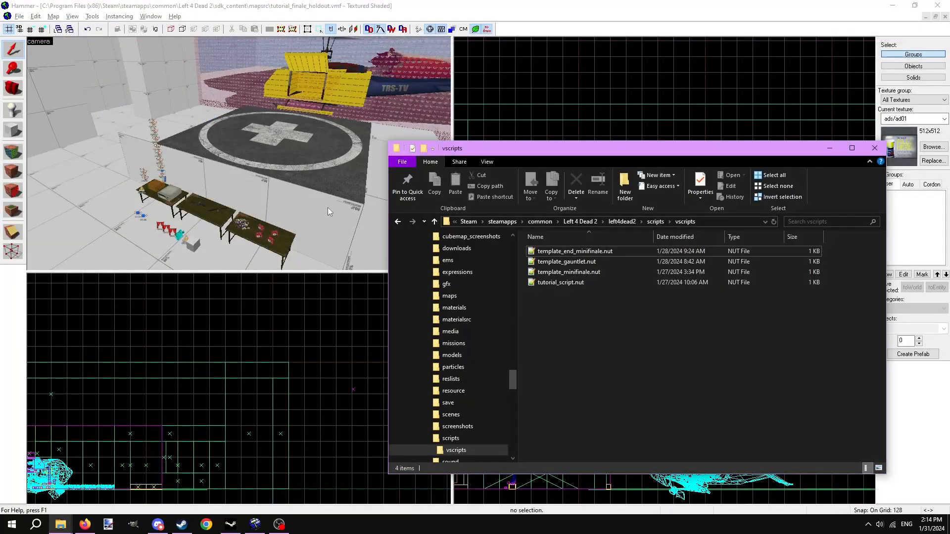
# Step: Create a text file in the vscripts folder named tutorial_finale_holdout_finale.nut, accepting the extension change
pyautogui.rightClick(615, 330)
pyautogui.moveTo(566, 460)
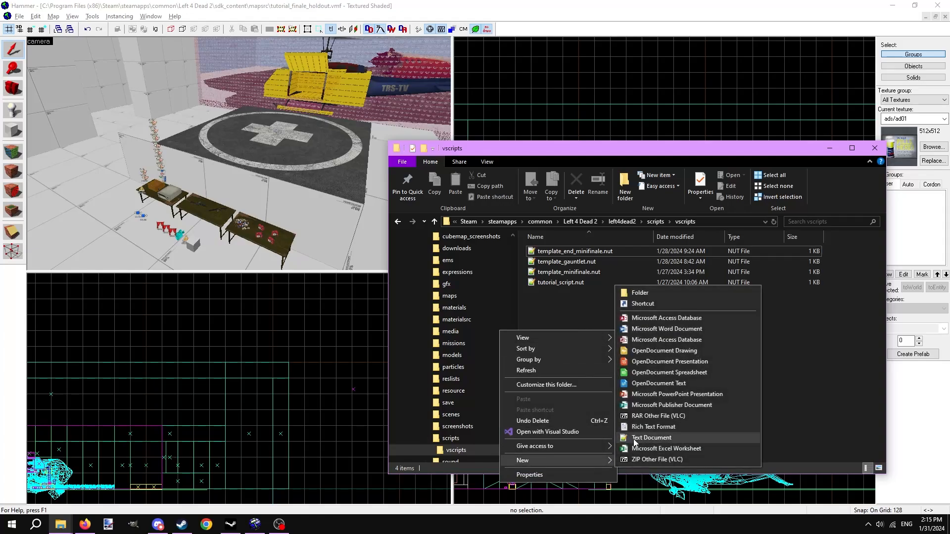
pyautogui.click(651, 437)
pyautogui.write('tutorial')
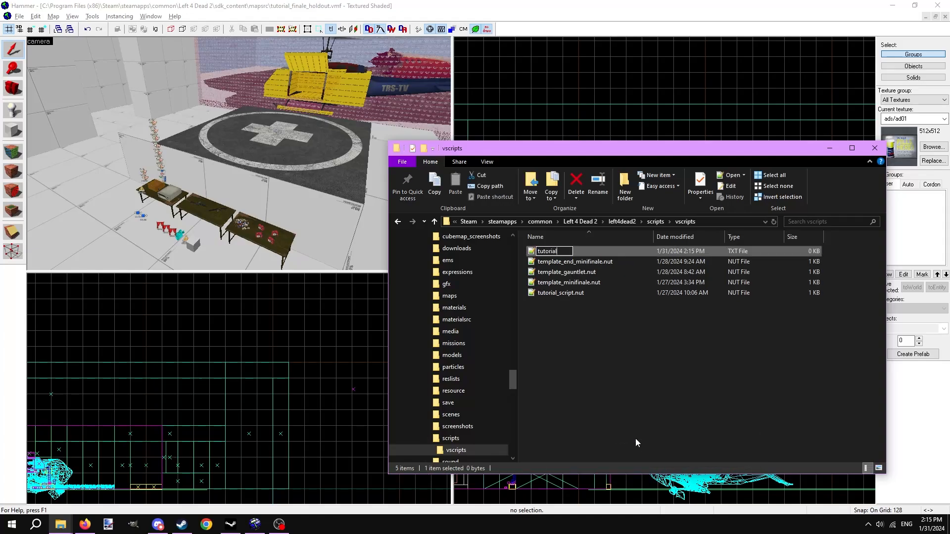
pyautogui.write('_finale_holdout_finale.nut')
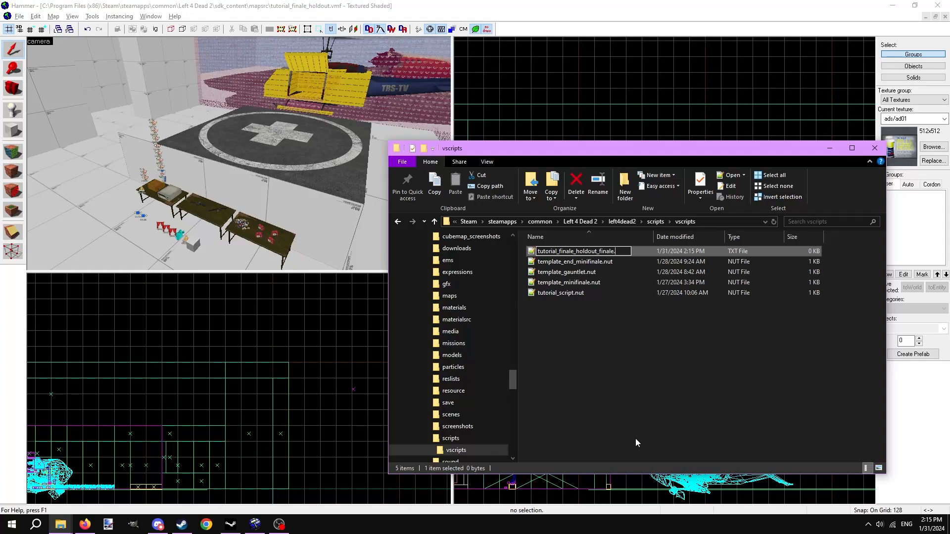
pyautogui.press('Return')
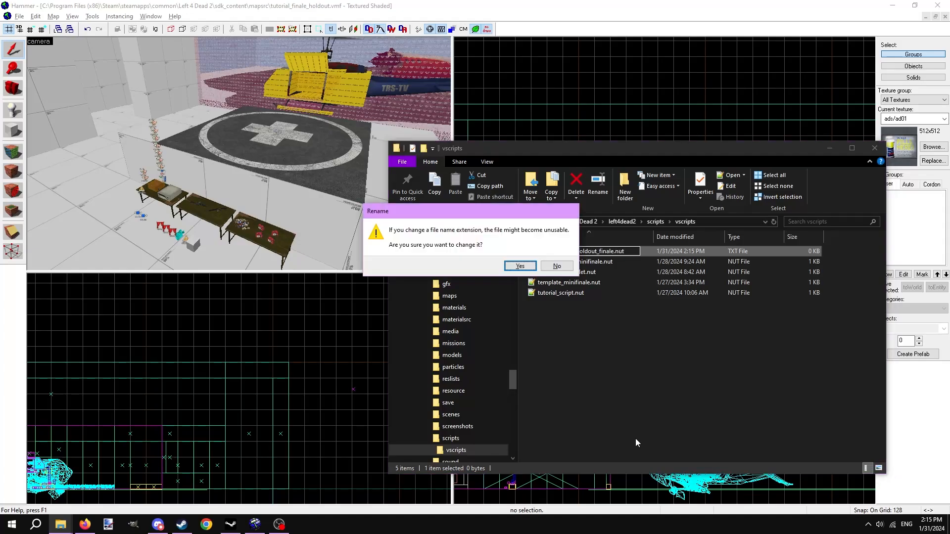
pyautogui.press('Return')
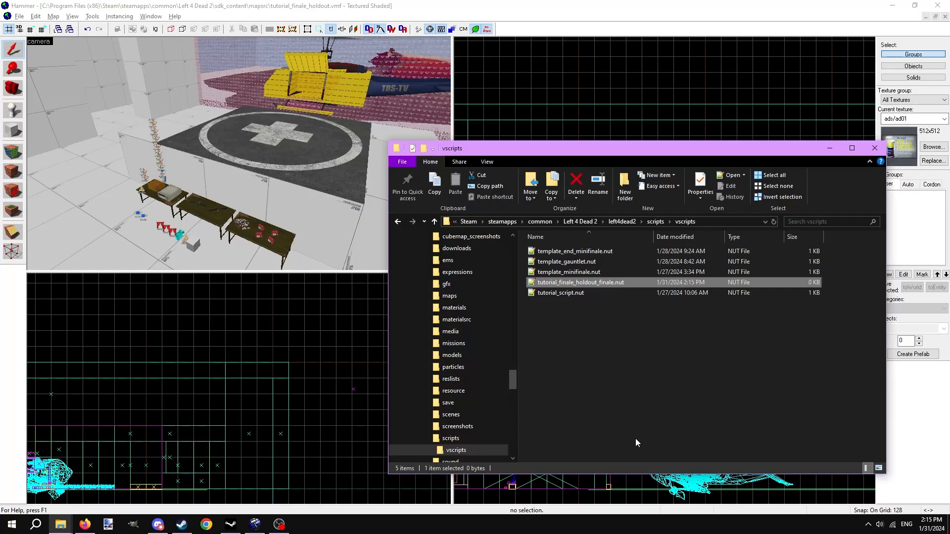
# Step: Open tutorial_finale_holdout_finale.nut in Notepad++ and paste the copied c8m5_rooftop_finale script into it
pyautogui.doubleClick(569, 282)
pyautogui.hotkey('ctrl', 'v')
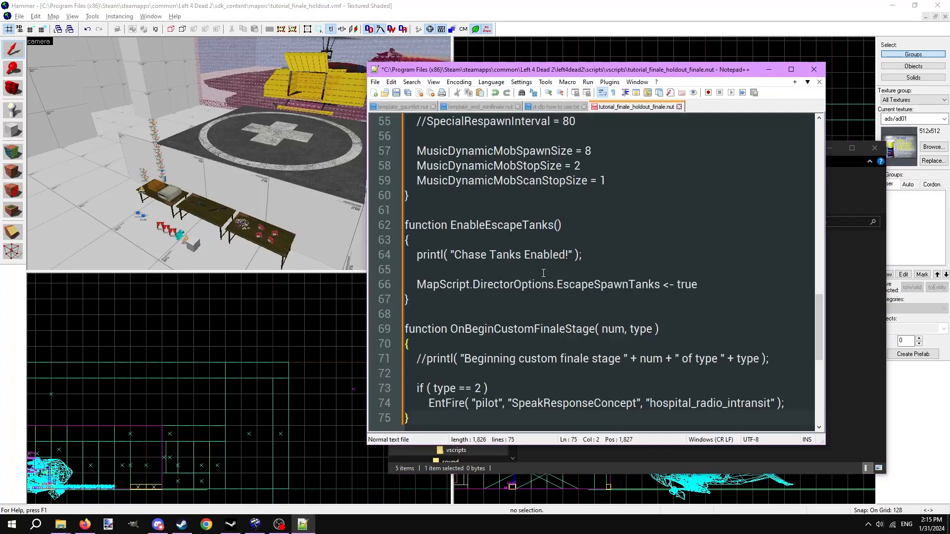
pyautogui.scroll(-5, 548, 277)
pyautogui.scroll(6, 531, 346)
pyautogui.scroll(16, 545, 351)
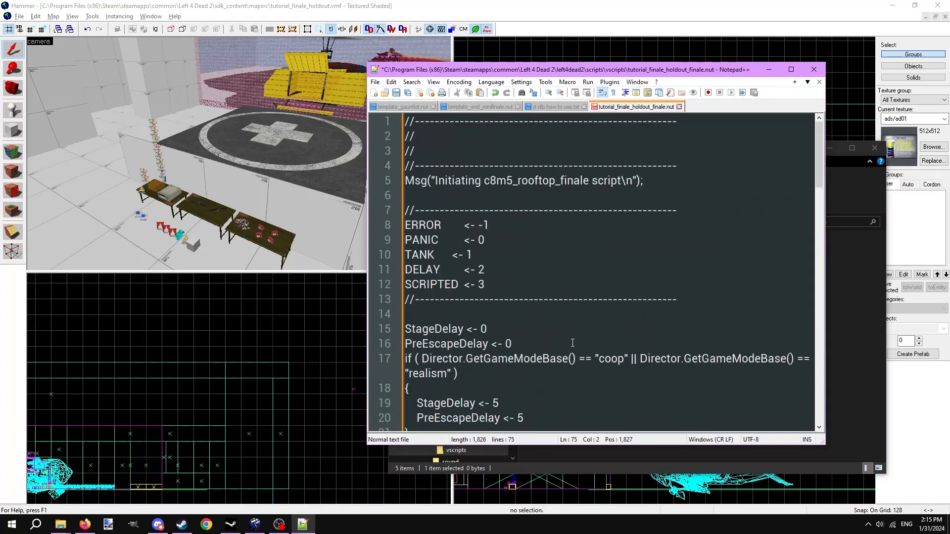
# Step: Replace "c8m5_rooftop_finale script" in the Msg line with "tutorial finale script" and save the file
pyautogui.moveTo(634, 181); pyautogui.dragTo(485, 186)
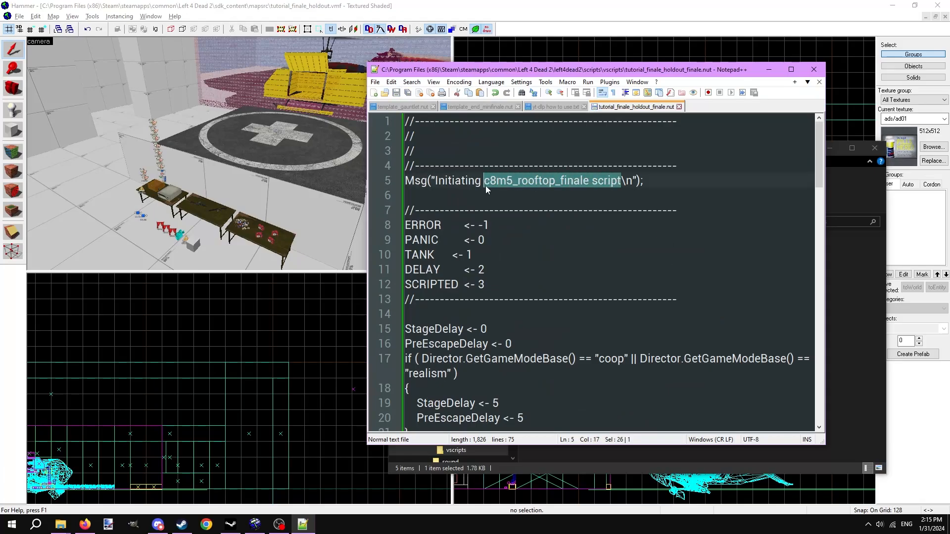
pyautogui.write('tutorial finale script')
pyautogui.hotkey('ctrl', 's')
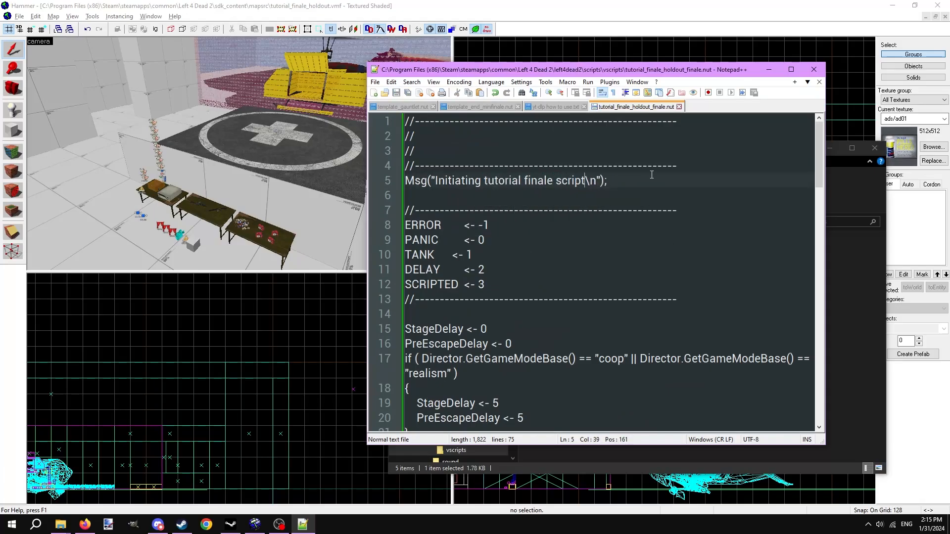
pyautogui.click(469, 71)
# Step: Examine the A_CustomFinale stage list under DirectorOptions and the PANIC type of the first stage
pyautogui.scroll(-10, 565, 188)
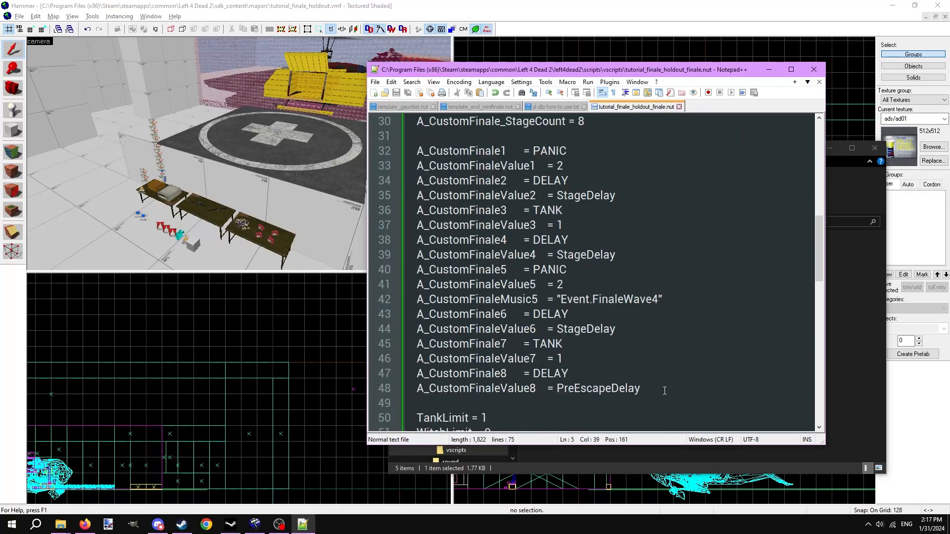
pyautogui.moveTo(664, 391); pyautogui.dragTo(418, 151)
pyautogui.click(646, 184)
pyautogui.scroll(2, 626, 225)
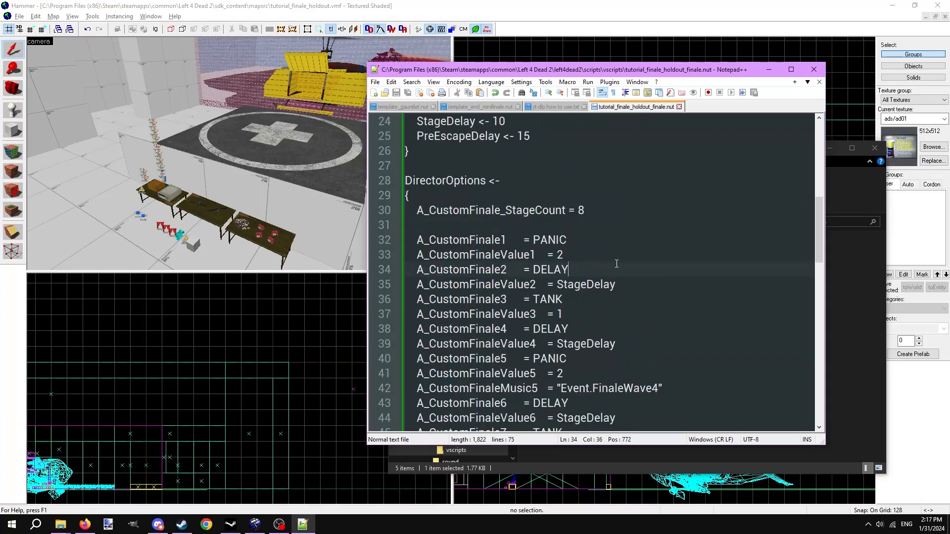
pyautogui.doubleClick(549, 241)
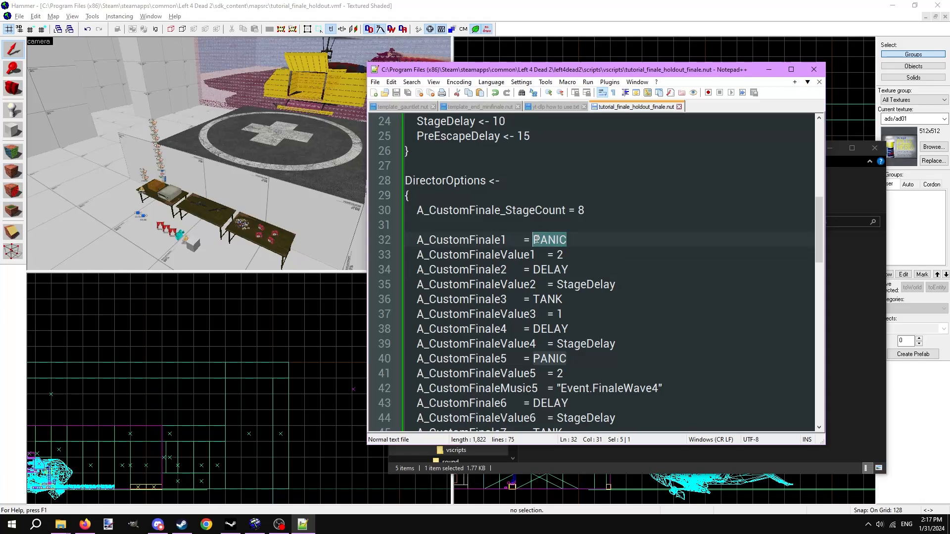
pyautogui.click(592, 245)
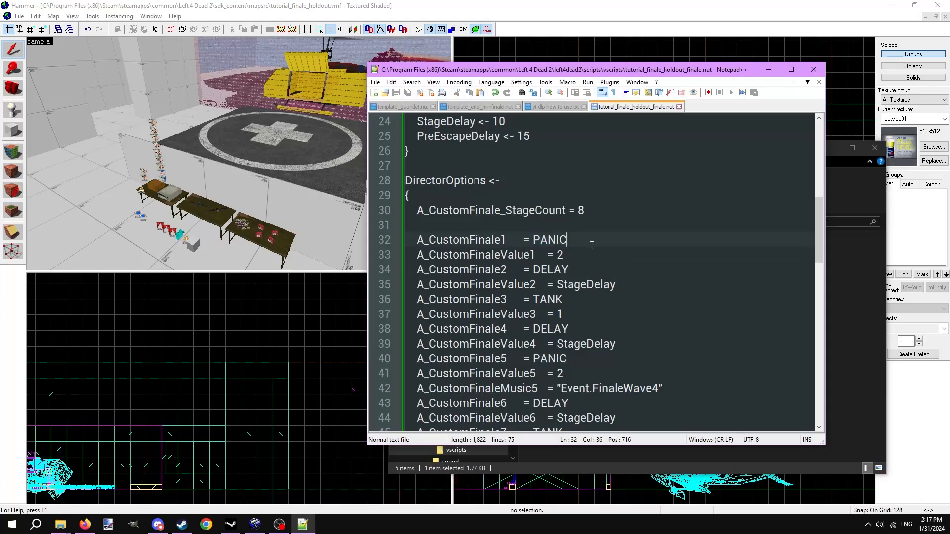
# Step: Examine the second finale stage's DELAY type and the StageDelay variable assigned as its value
pyautogui.doubleClick(550, 269)
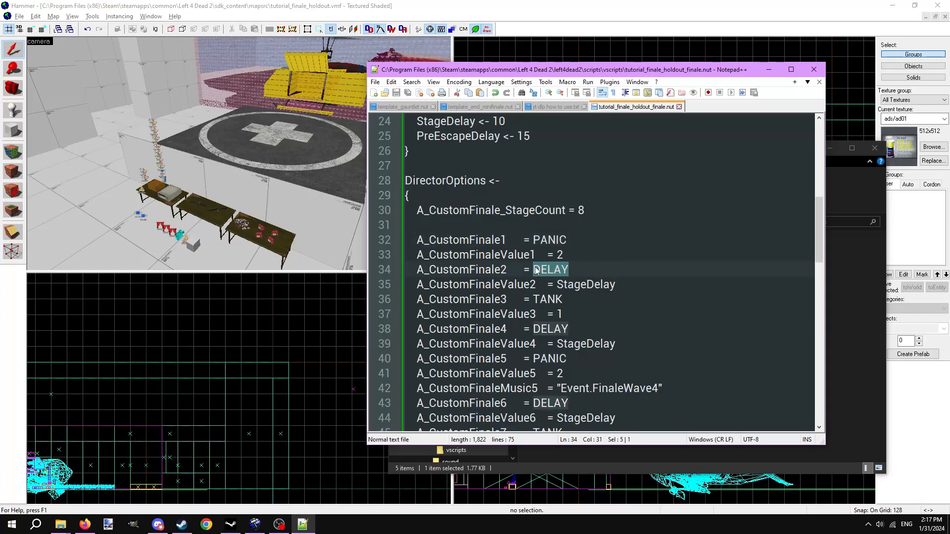
pyautogui.click(592, 270)
pyautogui.moveTo(617, 285); pyautogui.dragTo(558, 287)
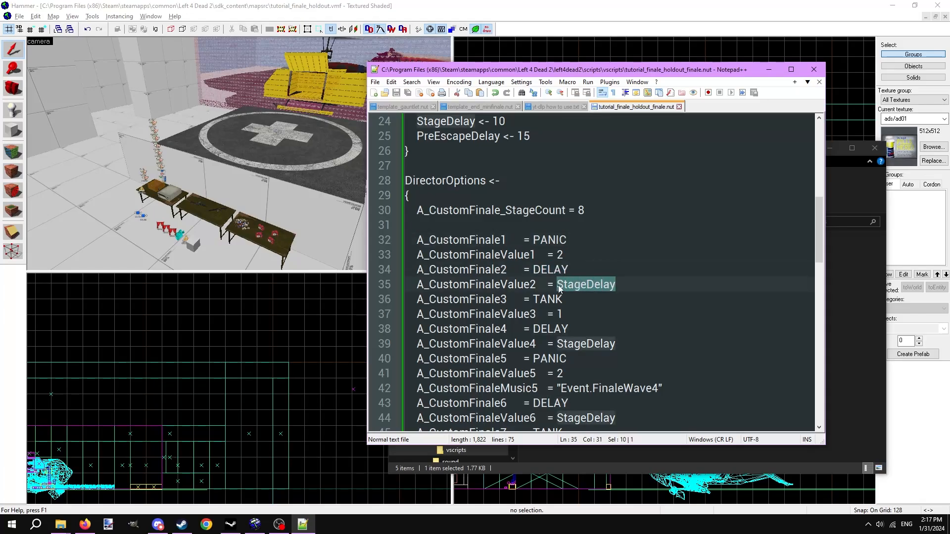
pyautogui.click(601, 286)
# Step: Review the StageDelay and PreEscapeDelay definitions for the coop, realism and versus game modes, and return to the stage list
pyautogui.scroll(5, 596, 302)
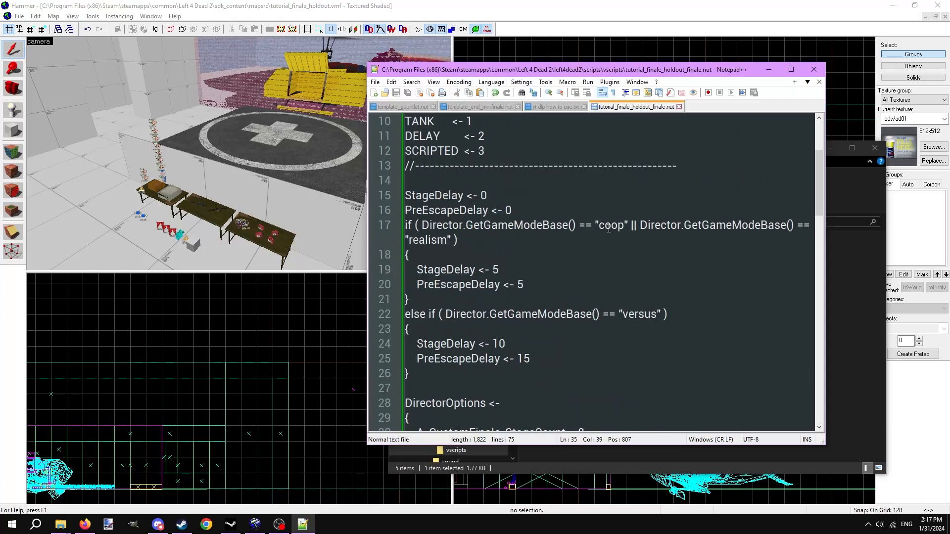
pyautogui.doubleClick(611, 226)
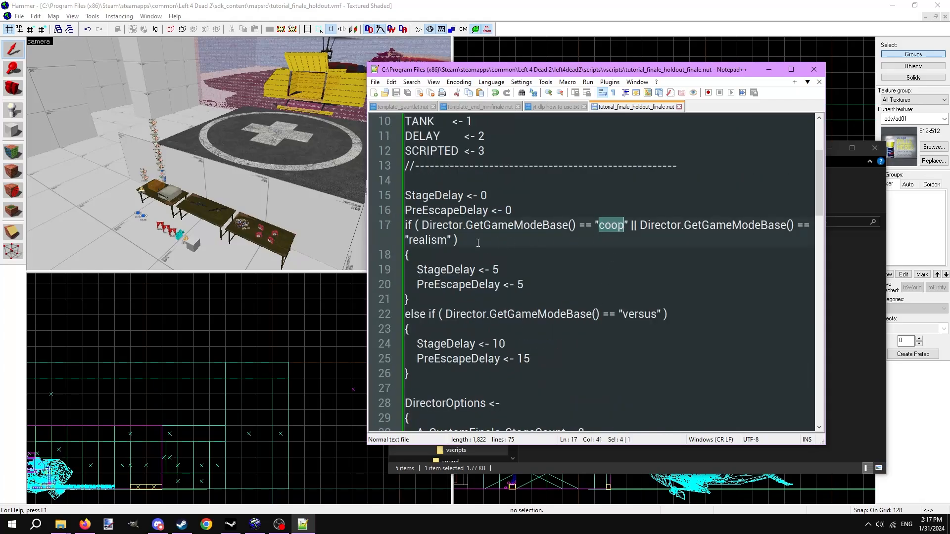
pyautogui.moveTo(410, 240); pyautogui.dragTo(447, 242)
pyautogui.click(523, 284)
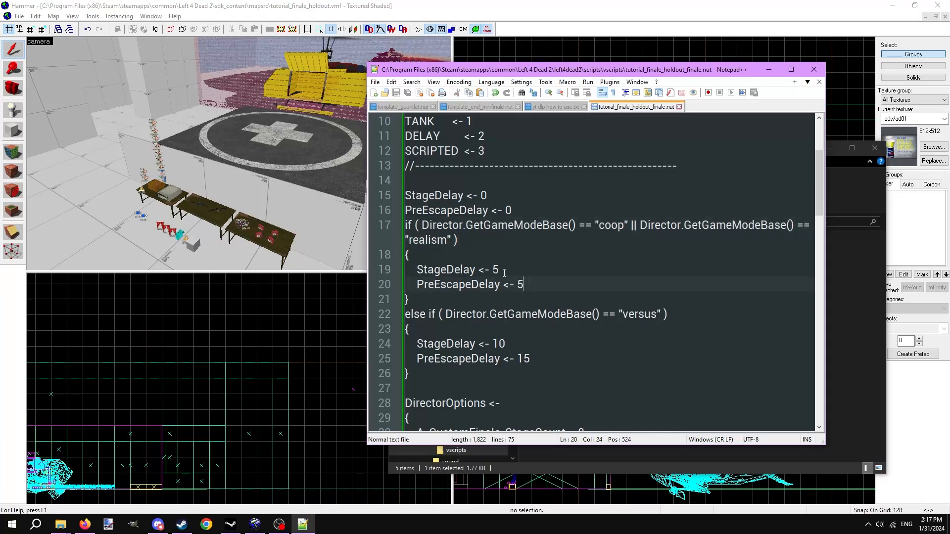
pyautogui.scroll(-1, 525, 286)
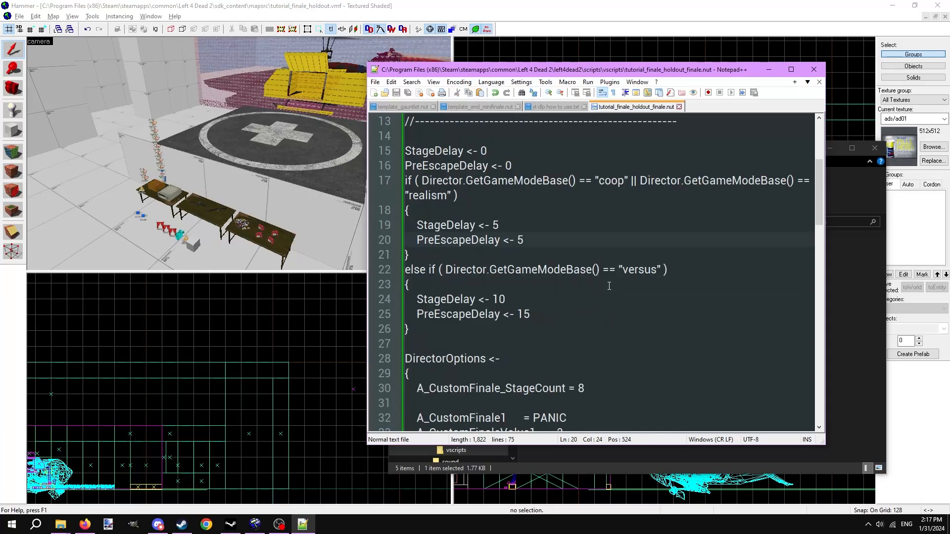
pyautogui.moveTo(622, 270); pyautogui.dragTo(657, 269)
pyautogui.click(594, 284)
pyautogui.scroll(-5, 498, 280)
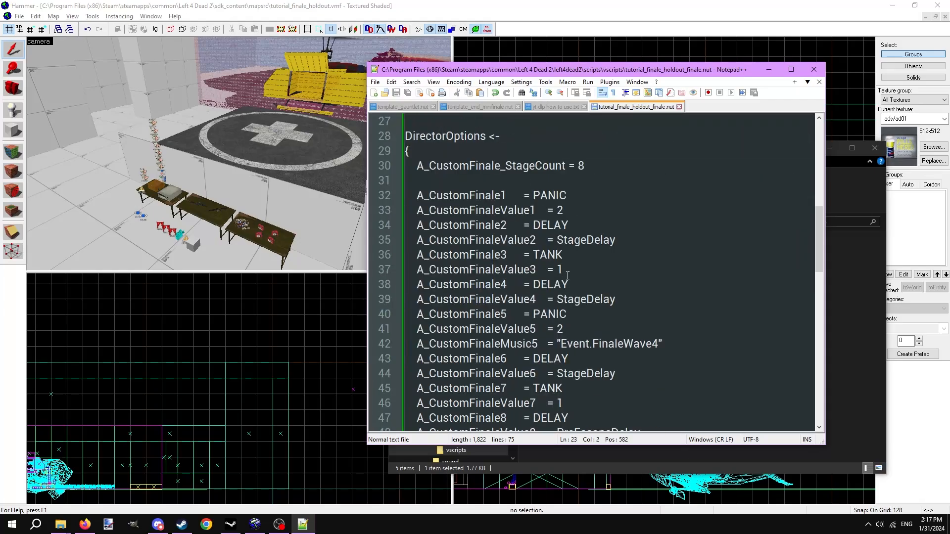
# Step: Examine the third stage's TANK type and value, and the A_CustomFinaleMusic5 line for the fifth stage
pyautogui.moveTo(530, 255); pyautogui.dragTo(564, 255)
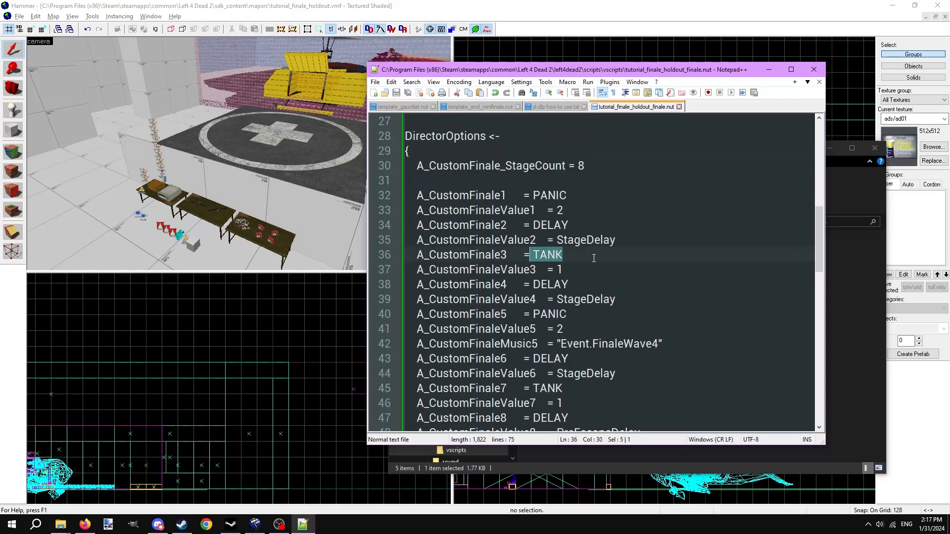
pyautogui.press('Down')
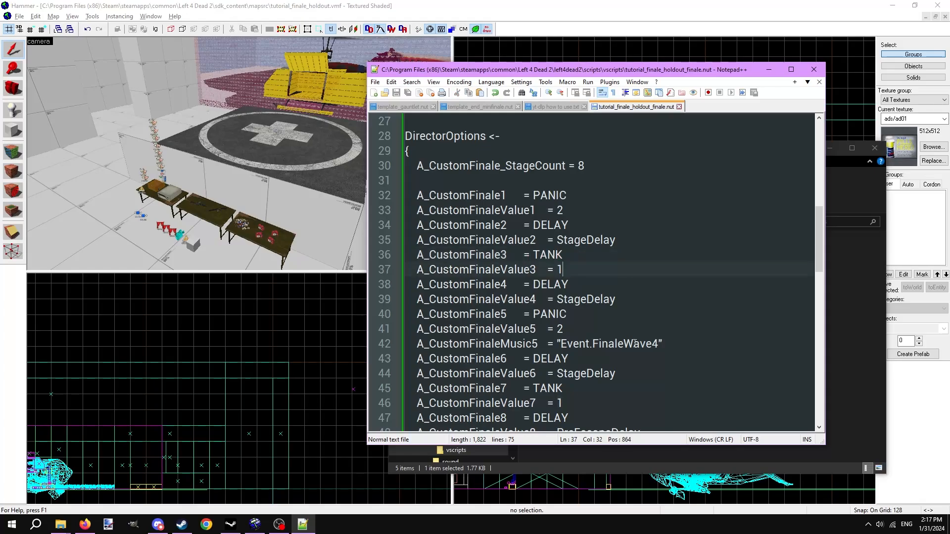
pyautogui.scroll(-2, 635, 344)
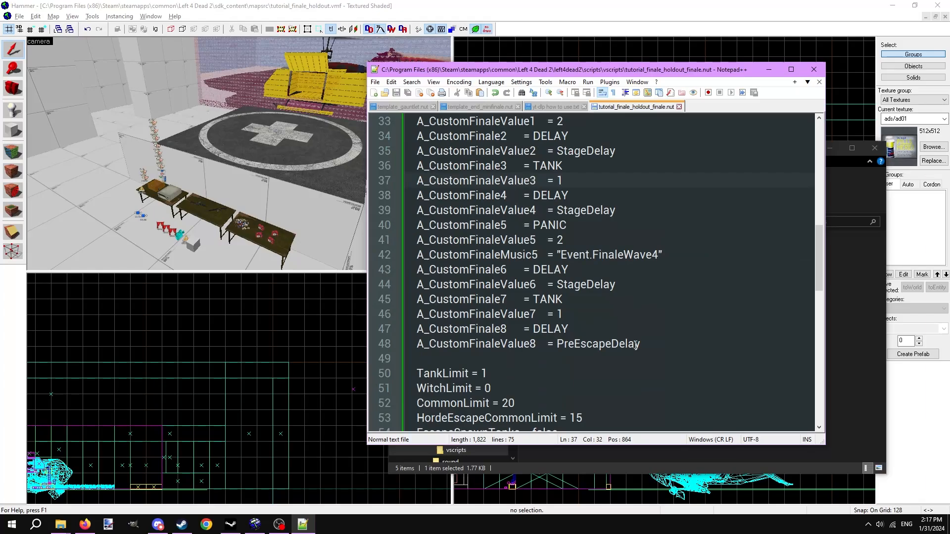
pyautogui.moveTo(663, 253); pyautogui.dragTo(416, 254)
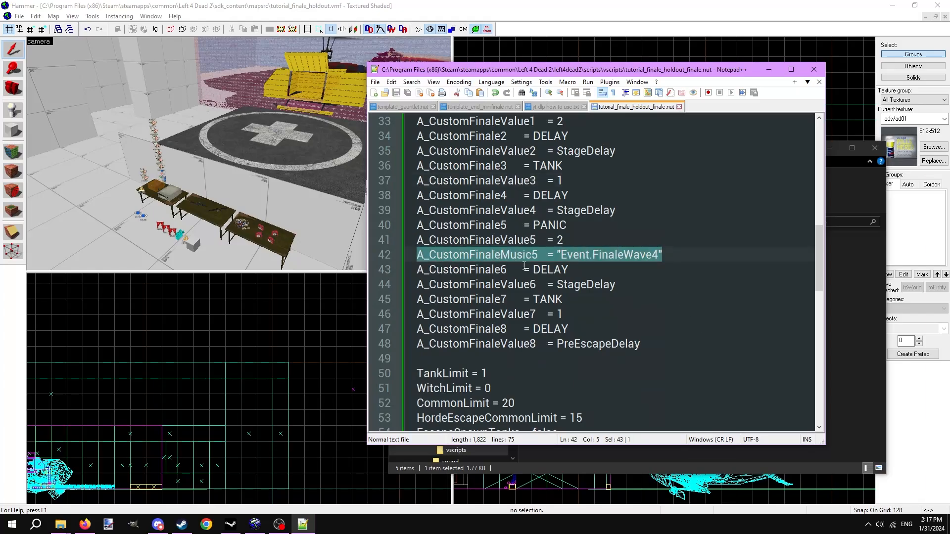
pyautogui.click(663, 270)
# Step: Review the OnBeginCustomFinaleStage function at the end of the script, including its num and type parameters and its type == 2 condition
pyautogui.scroll(-4, 659, 297)
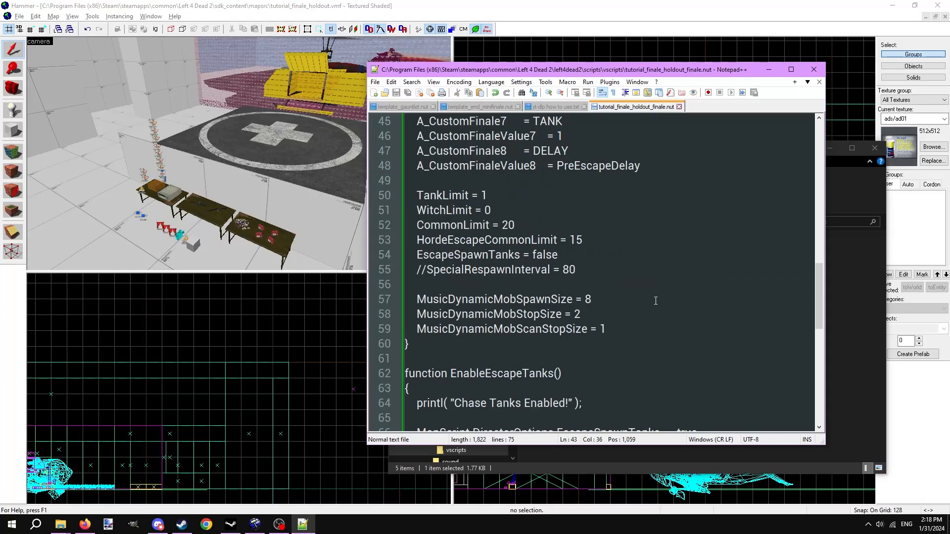
pyautogui.scroll(-4, 656, 301)
pyautogui.click(595, 300)
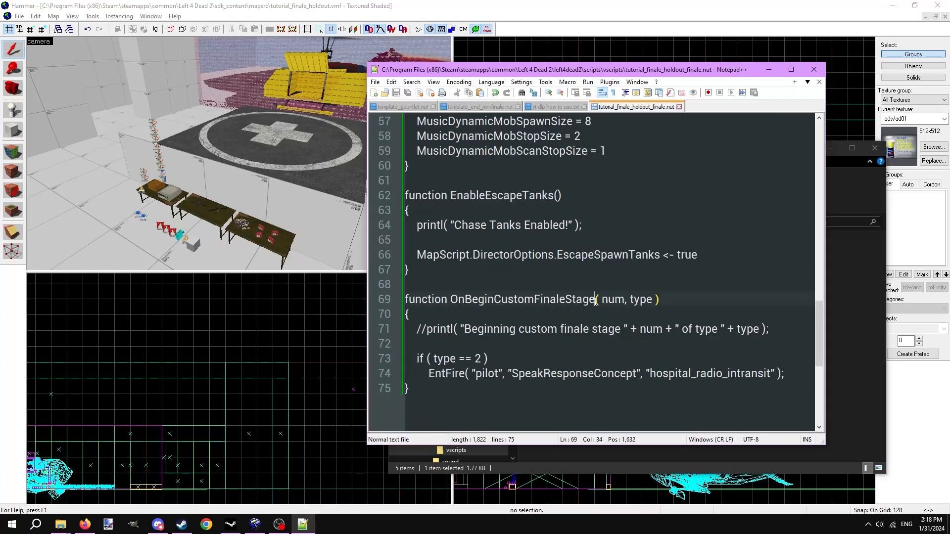
pyautogui.moveTo(595, 301); pyautogui.dragTo(460, 300)
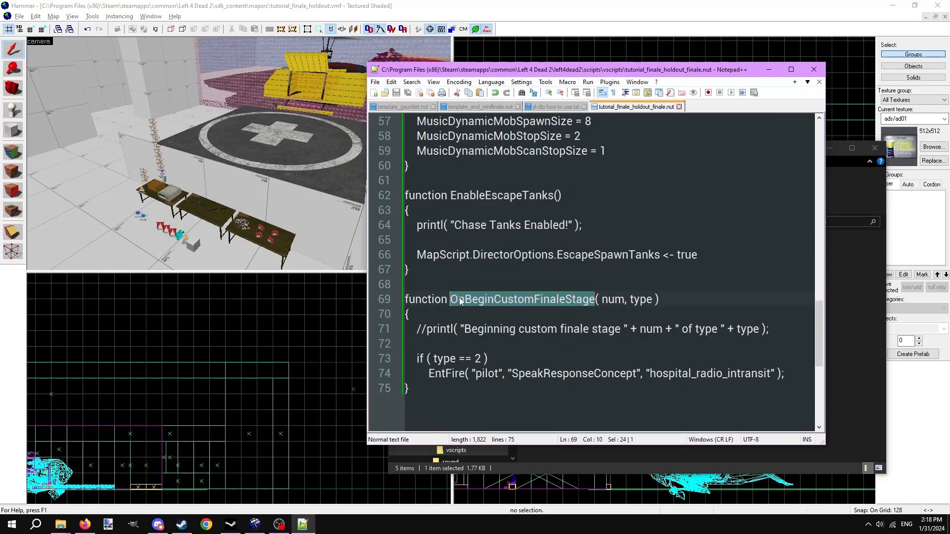
pyautogui.click(704, 301)
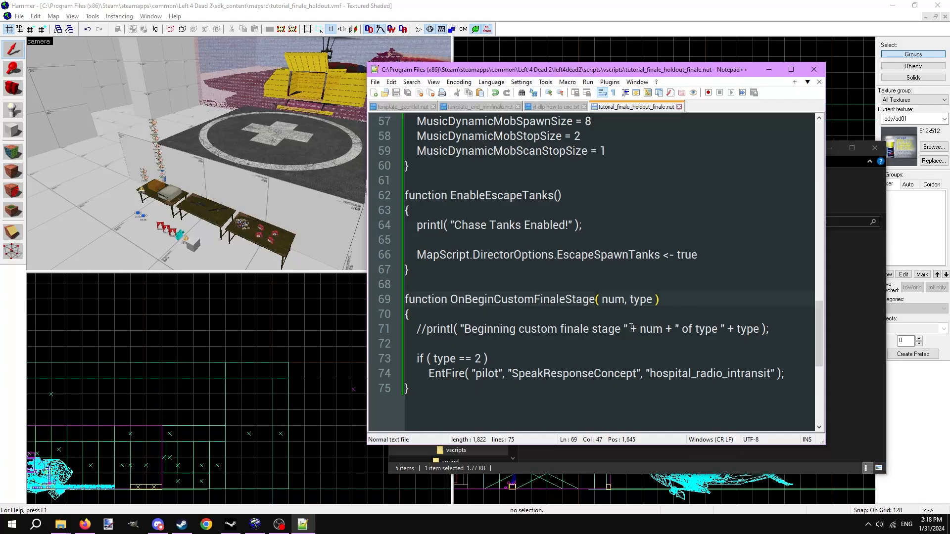
pyautogui.moveTo(481, 365); pyautogui.dragTo(433, 360)
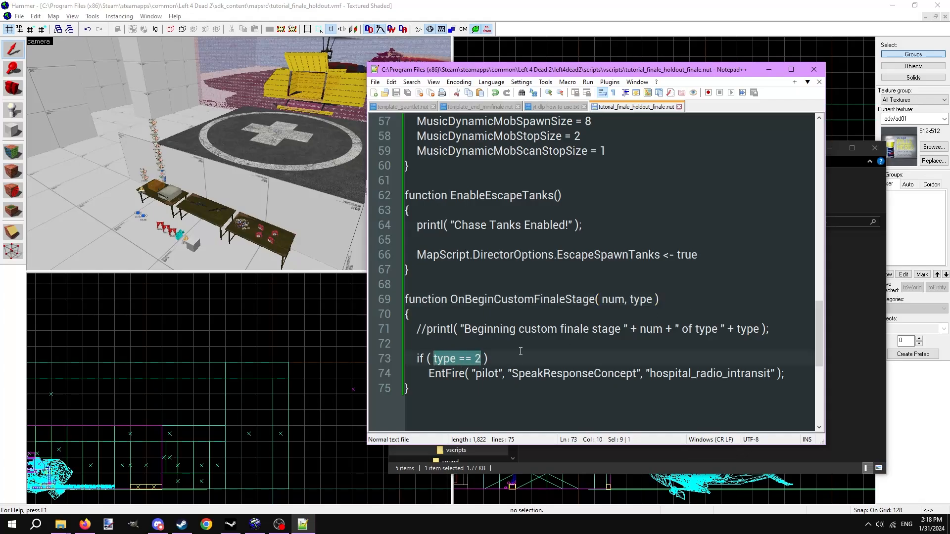
pyautogui.click(547, 358)
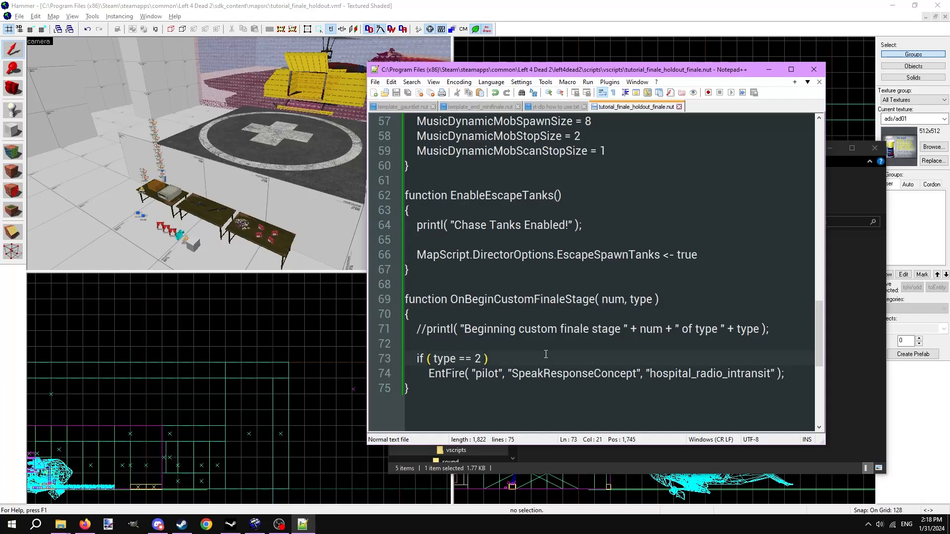
# Step: Replace type with num in the if condition of OnBeginCustomFinaleStage and save the script
pyautogui.click(455, 358)
pyautogui.press('BackSpace')
pyautogui.press('BackSpace')
pyautogui.press('BackSpace')
pyautogui.press('BackSpace')
pyautogui.write('num')
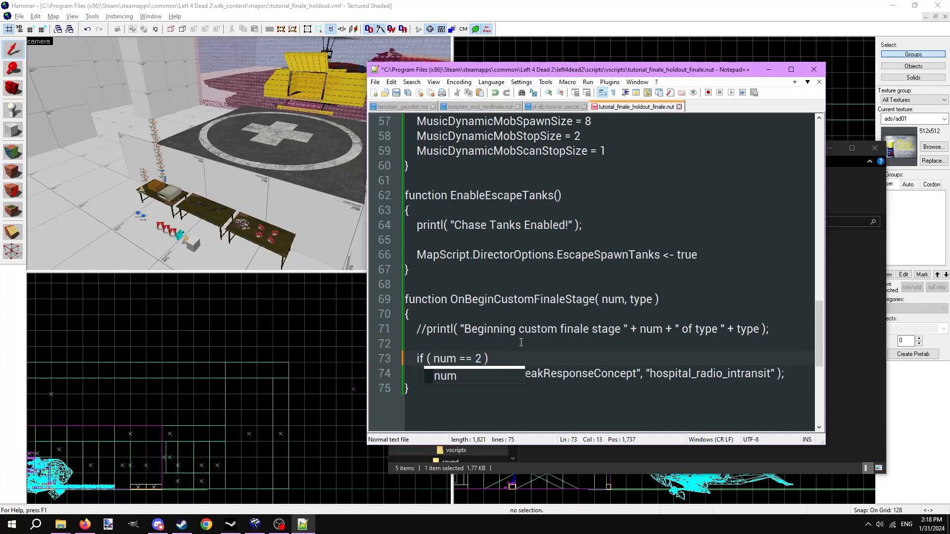
pyautogui.hotkey('ctrl', 's')
pyautogui.click(523, 354)
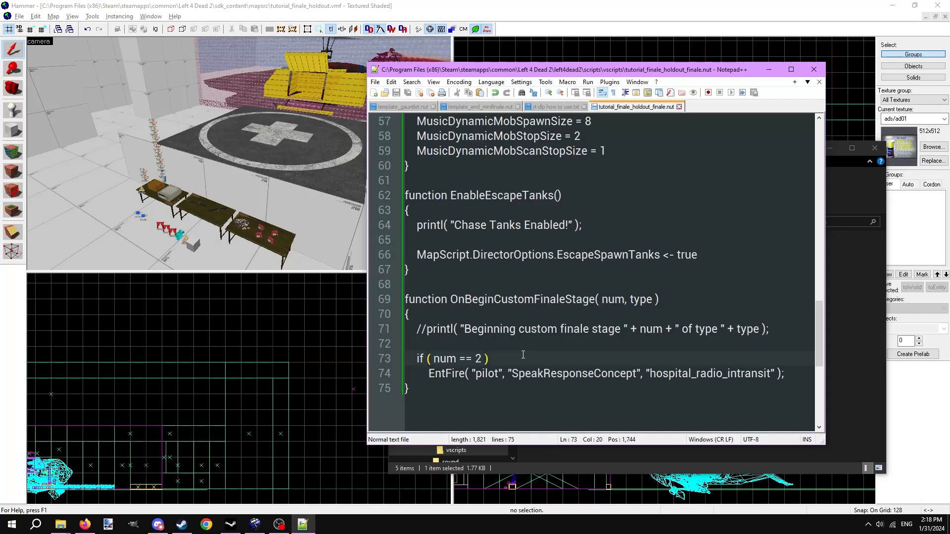
# Step: Undo the edit to the if condition in OnBeginCustomFinaleStage and save the script again
pyautogui.hotkey('ctrl', 'z')
pyautogui.hotkey('ctrl', 'z')
pyautogui.hotkey('ctrl', 's')
# Step: Delete the CommonLimit, HordeEscapeCommonLimit and three MusicDynamicMob lines from DirectorOptions and save the script
pyautogui.scroll(4, 524, 359)
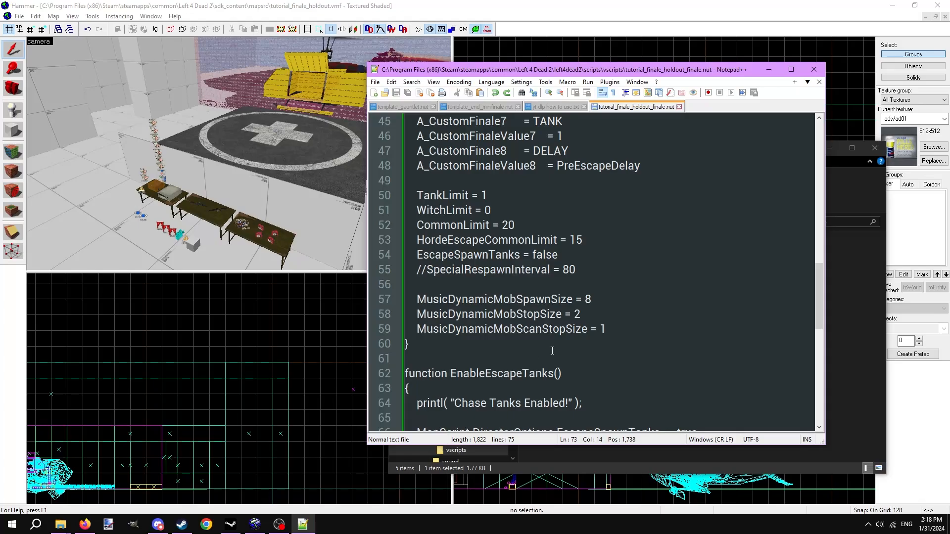
pyautogui.scroll(1, 552, 350)
pyautogui.moveTo(515, 270); pyautogui.dragTo(405, 270)
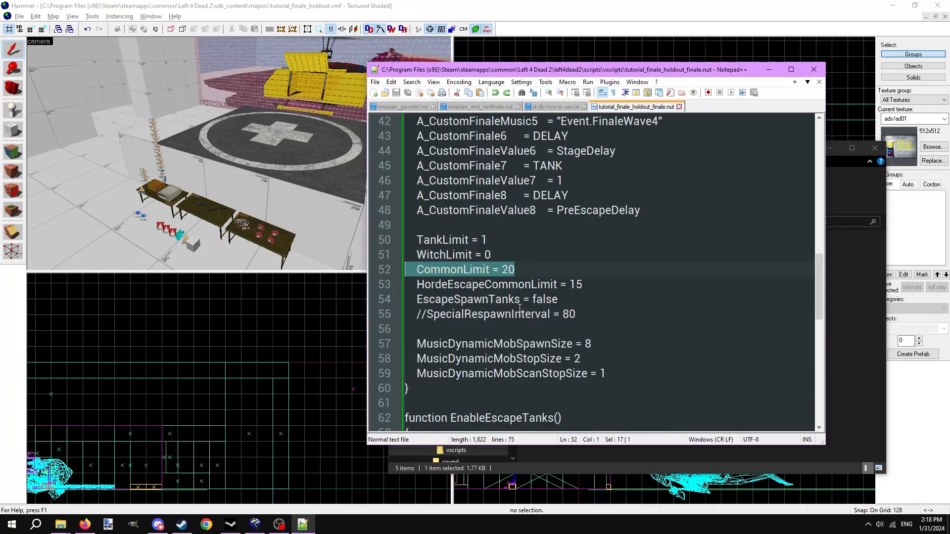
pyautogui.press('Delete')
pyautogui.press('Delete')
pyautogui.moveTo(582, 269); pyautogui.dragTo(410, 268)
pyautogui.moveTo(612, 344); pyautogui.dragTo(388, 321)
pyautogui.press('BackSpace')
pyautogui.press('BackSpace')
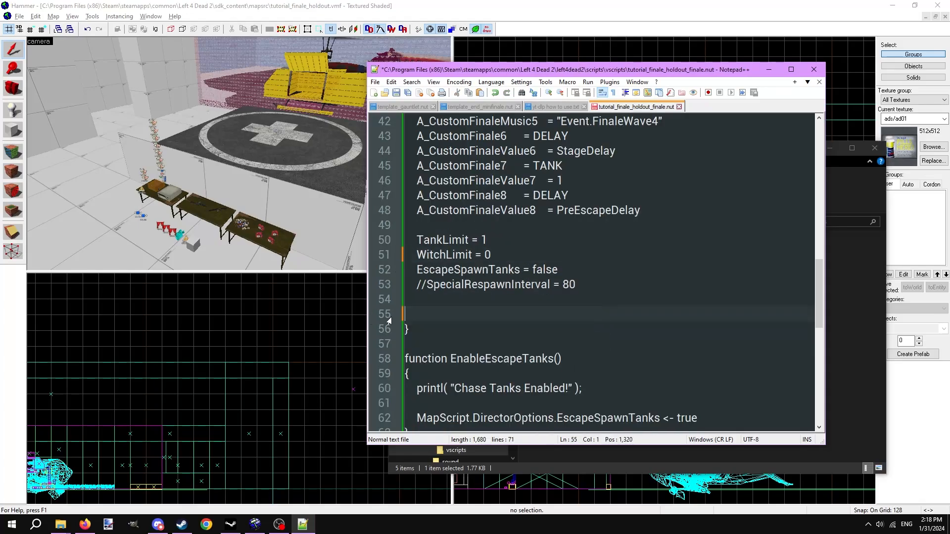
pyautogui.hotkey('ctrl', 's')
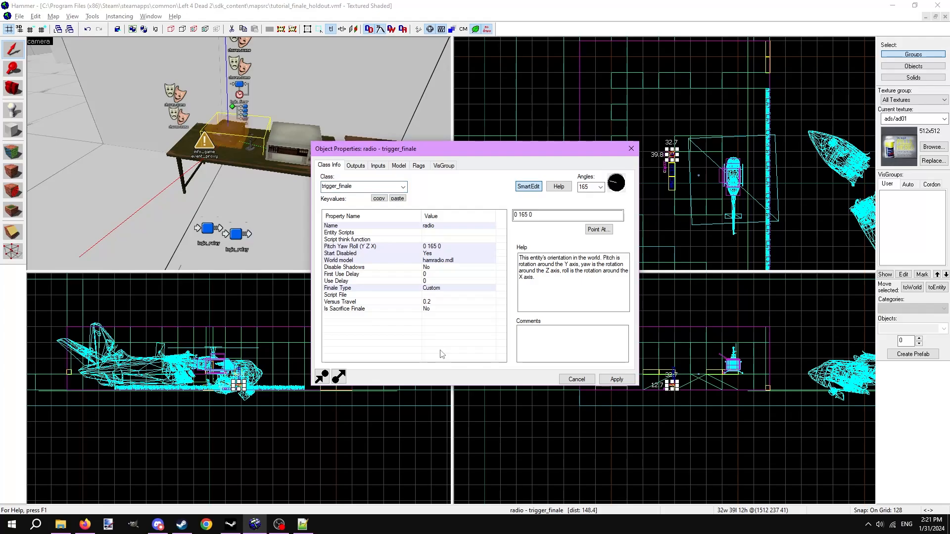
# Step: Examine the radio trigger_finale's UseStart and FinaleEscapeStarted outputs, and open the outputs of the targeted chopper_land_relay
pyautogui.click(356, 165)
pyautogui.click(354, 202)
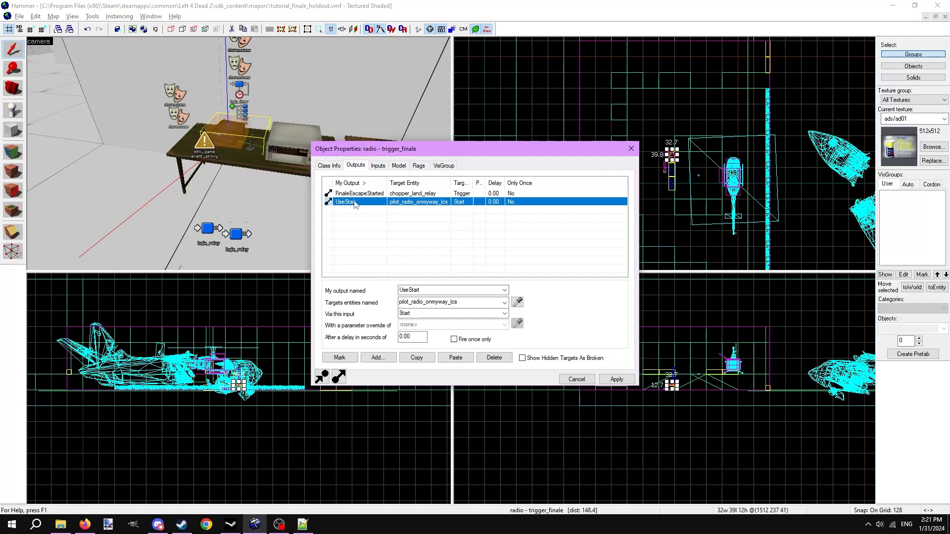
pyautogui.click(370, 234)
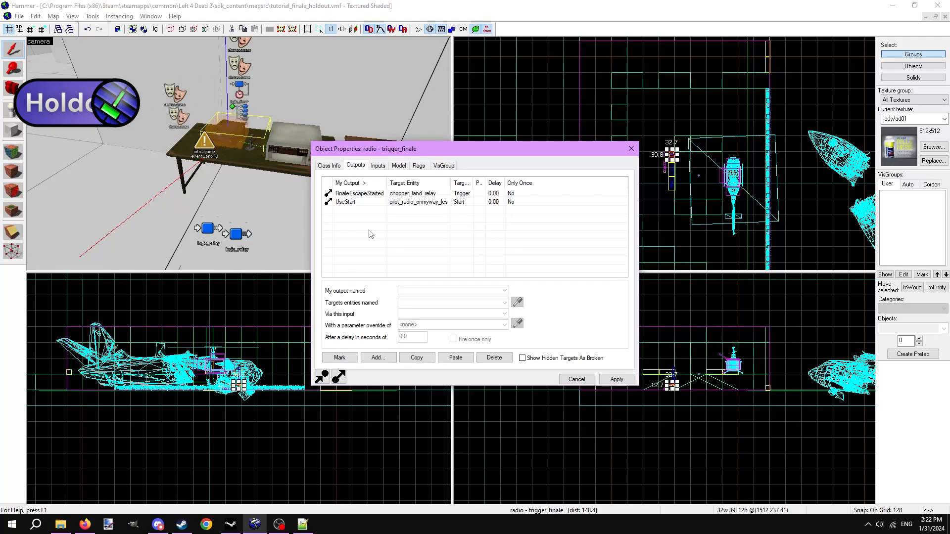
pyautogui.click(359, 194)
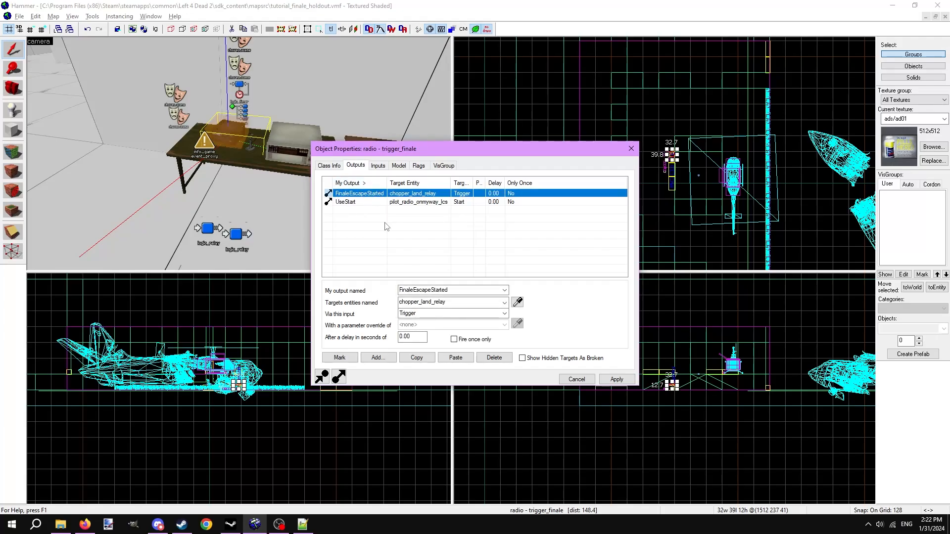
pyautogui.doubleClick(400, 194)
pyautogui.click(337, 165)
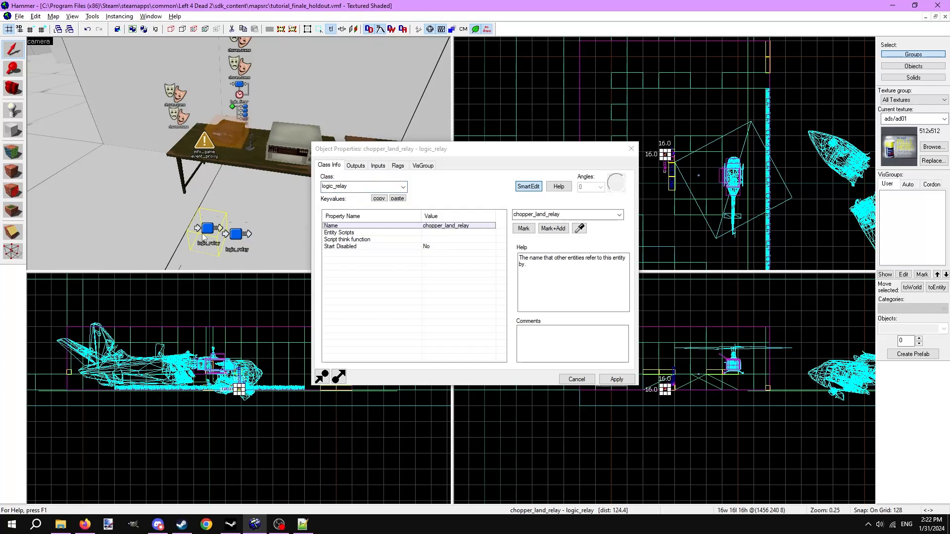
pyautogui.click(355, 165)
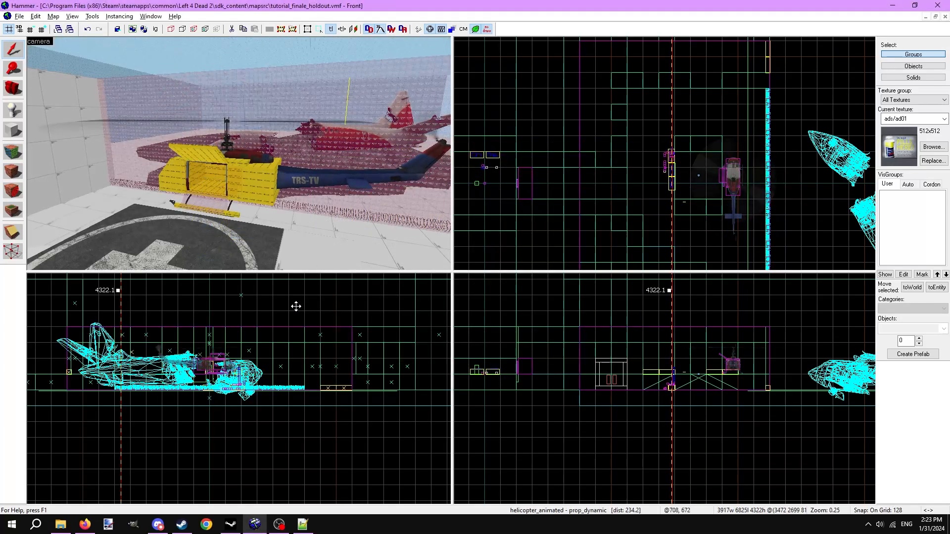
# Step: Open the properties of the helicopter_animated prop_dynamic and inspect its World Model path
pyautogui.doubleClick(295, 179)
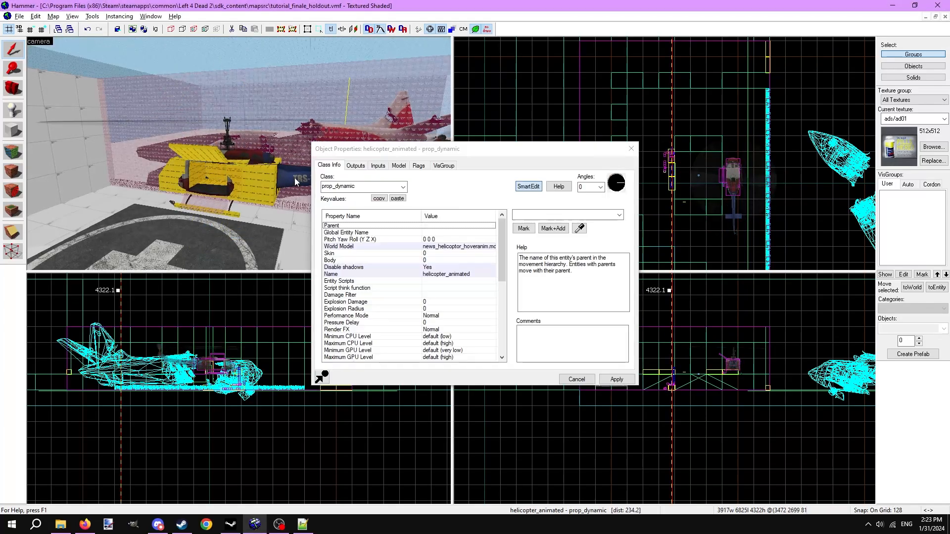
pyautogui.click(346, 246)
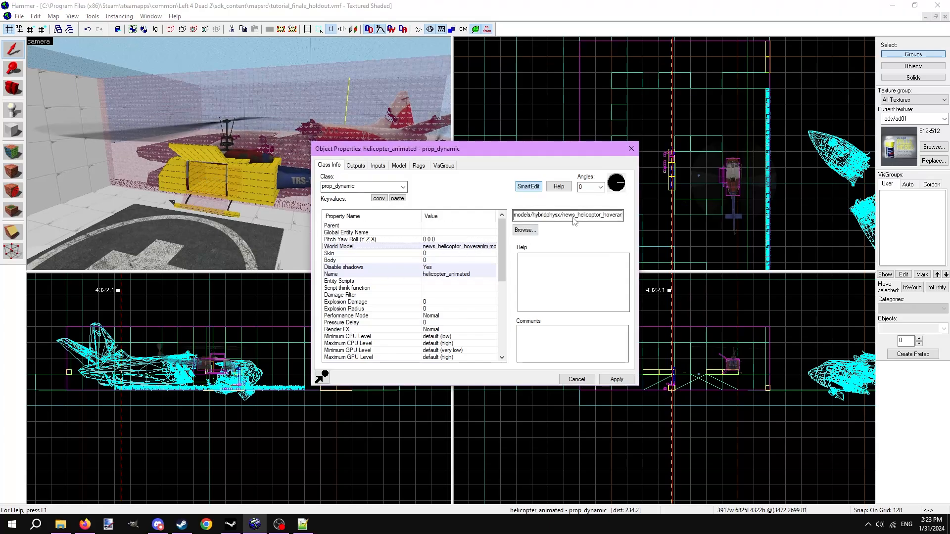
pyautogui.moveTo(565, 217); pyautogui.dragTo(626, 221)
pyautogui.click(614, 215)
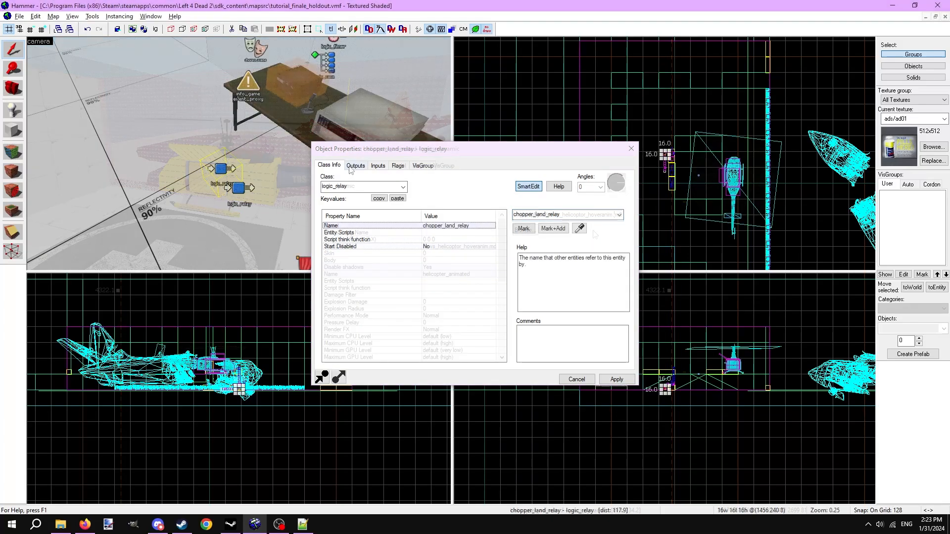
# Step: Review each OnTrigger output of chopper_land_relay, covering helicopter_animated, the chopper clips, radio and chopper_trigger_check
pyautogui.click(350, 166)
pyautogui.click(394, 194)
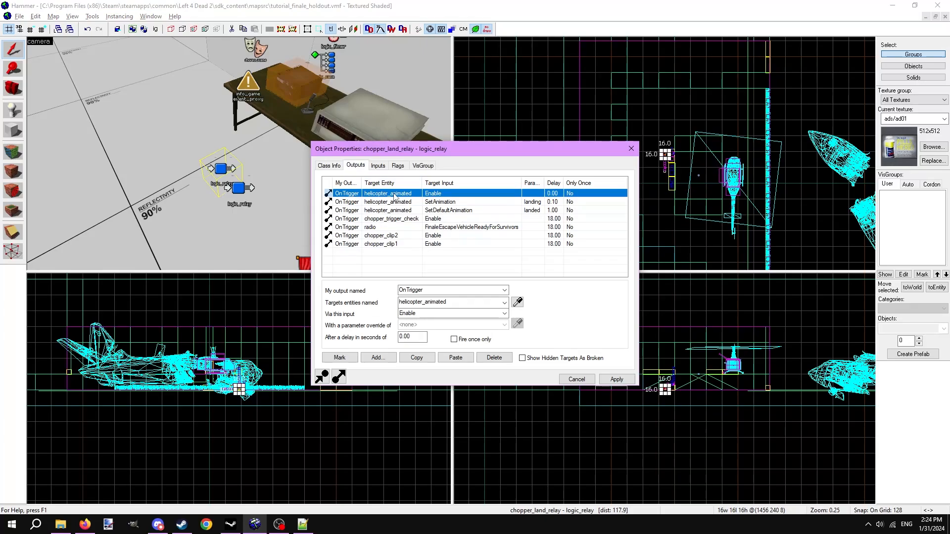
pyautogui.click(397, 202)
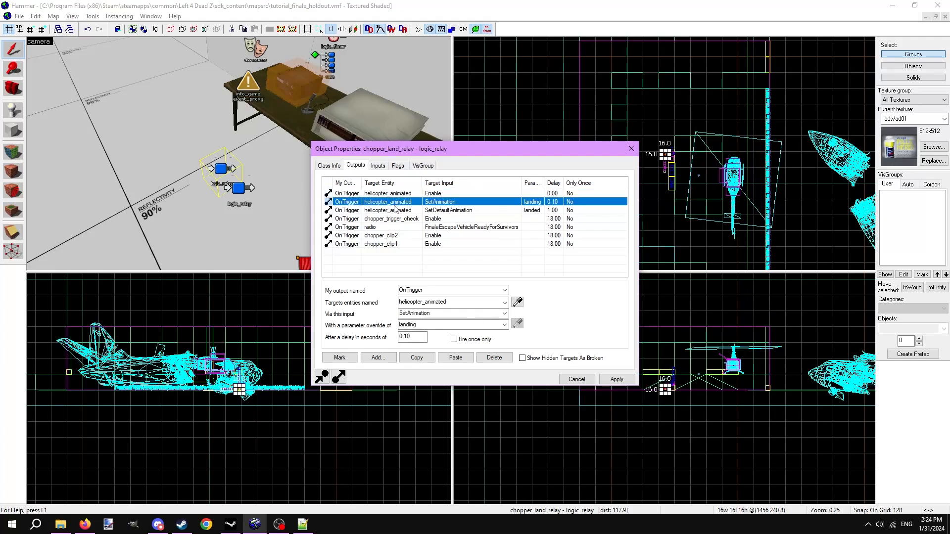
pyautogui.click(396, 210)
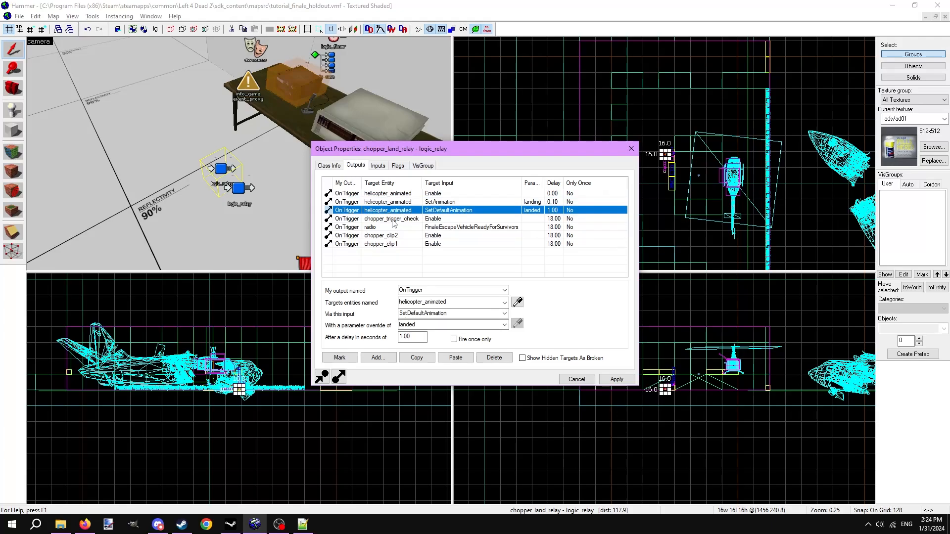
pyautogui.click(393, 236)
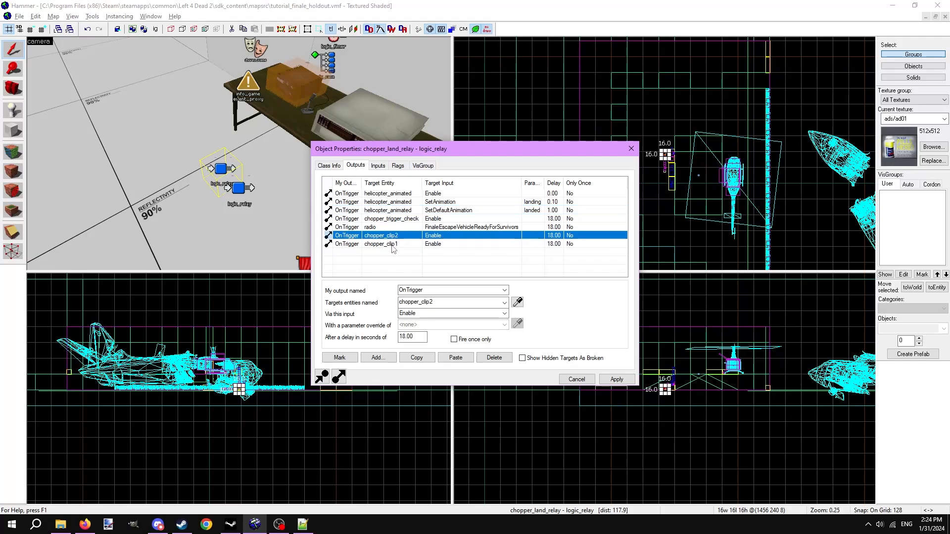
pyautogui.click(393, 244)
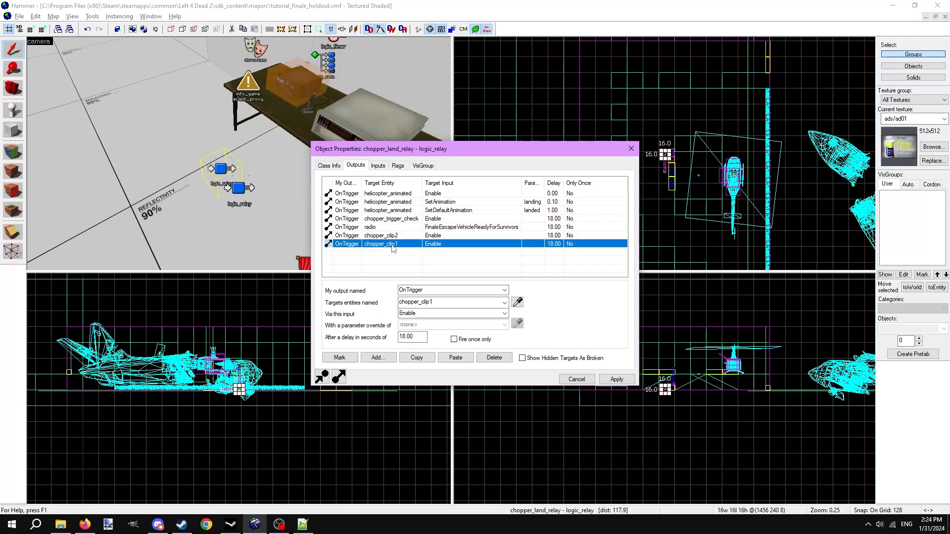
pyautogui.click(389, 220)
pyautogui.click(387, 227)
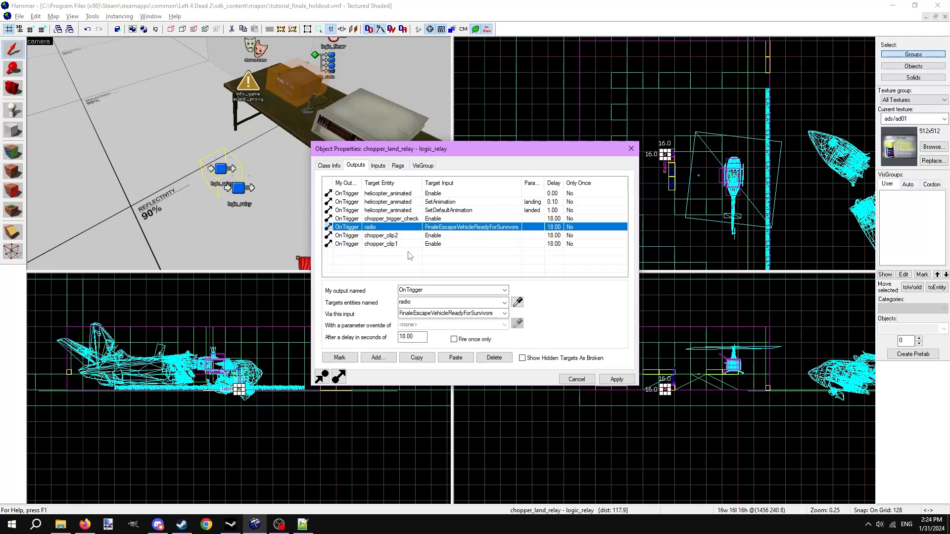
pyautogui.click(410, 219)
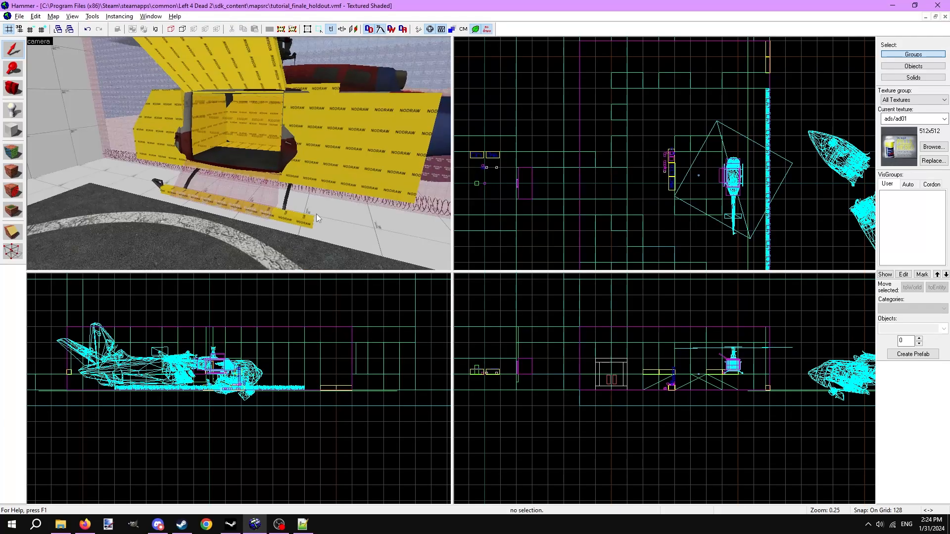
# Step: Inspect the chopper_trigger_check trigger_multiple inside the helicopter, checking its Start Disabled and Entire Team Number settings and its outputs
pyautogui.doubleClick(258, 130)
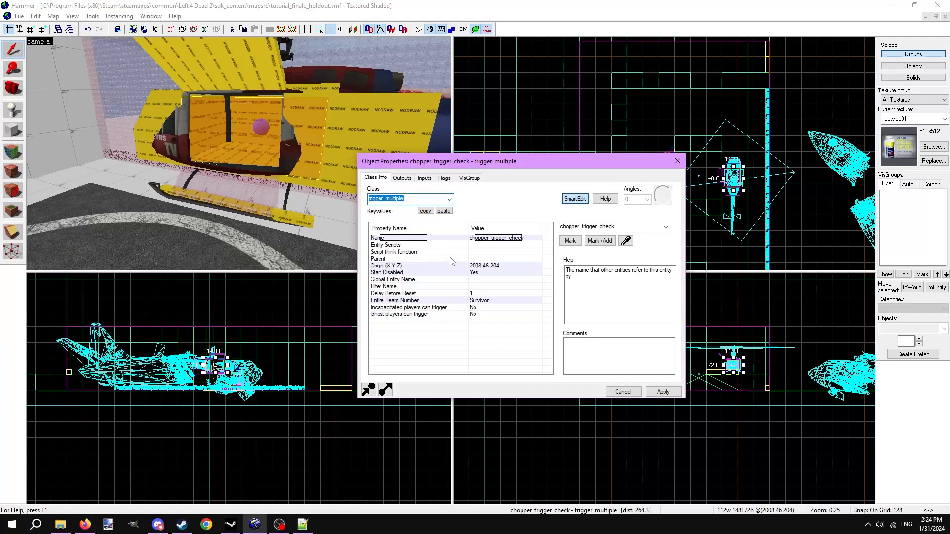
pyautogui.click(475, 273)
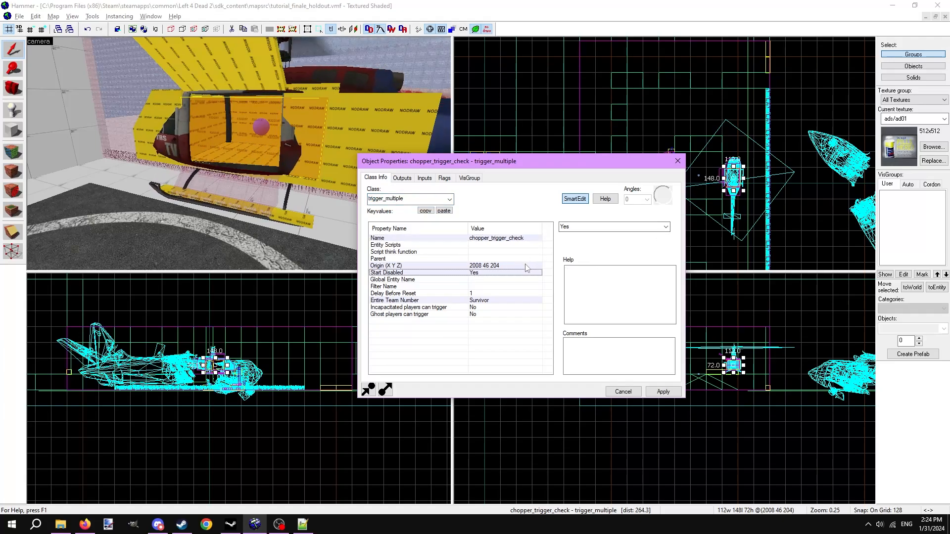
pyautogui.click(479, 301)
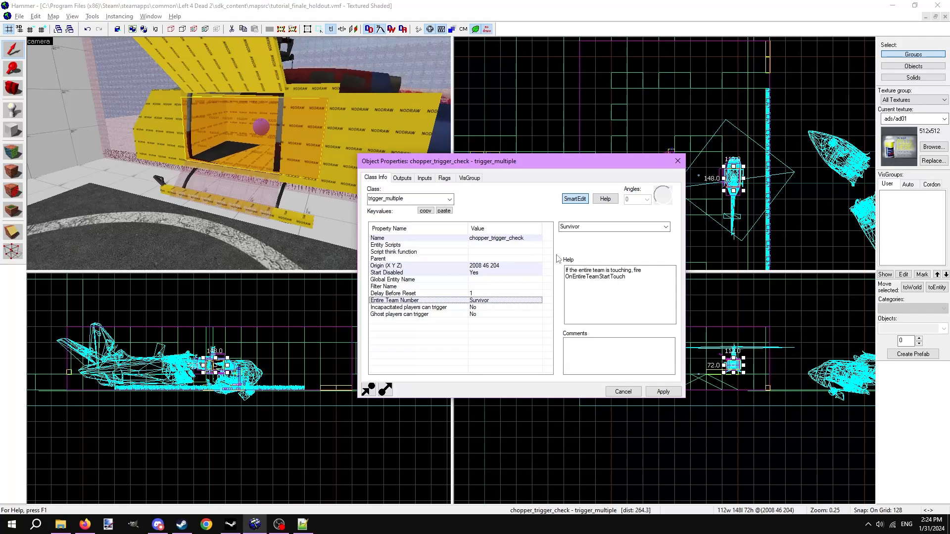
pyautogui.click(402, 178)
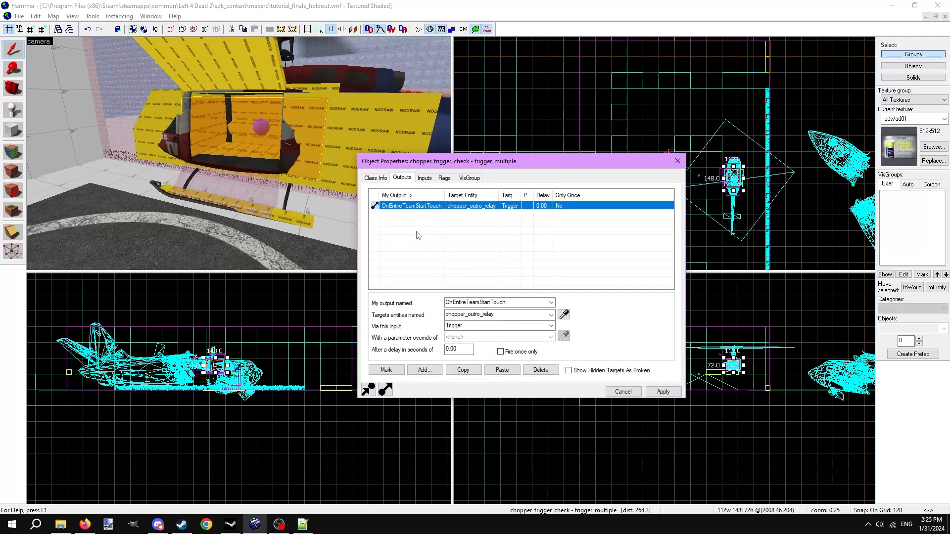
# Step: Follow the OnEntireTeamStartTouch output to its target chopper_outro_relay and check the relay's class information
pyautogui.doubleClick(472, 208)
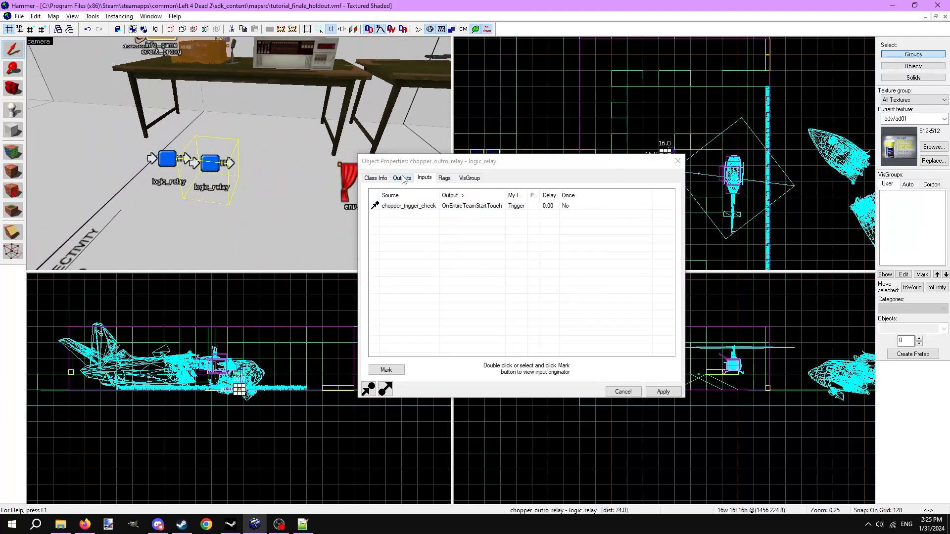
pyautogui.click(375, 178)
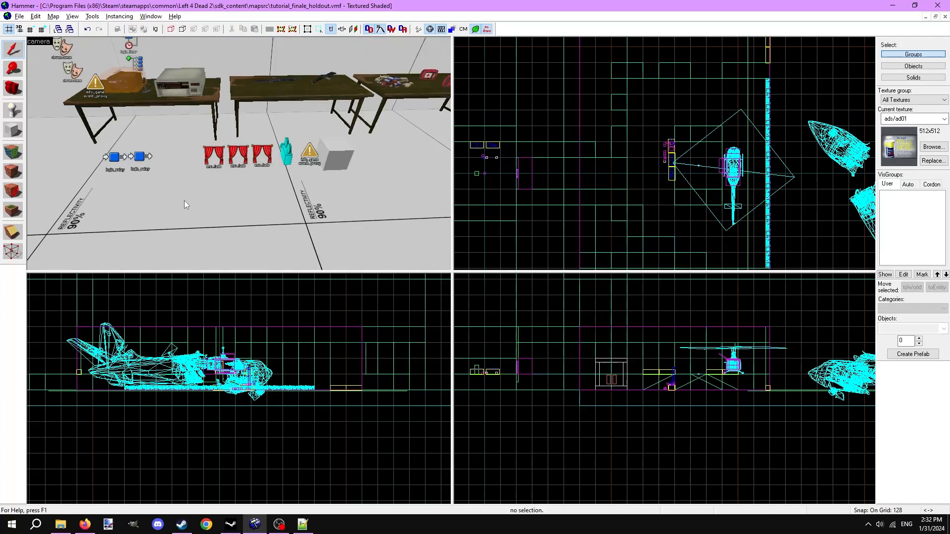
# Step: Point out the three env_fade entities beside the relays by selecting all three, the first two, and the third alone
pyautogui.click(217, 153)
pyautogui.keyDown('ctrl'); pyautogui.click(238, 156); pyautogui.keyUp('ctrl')
pyautogui.keyDown('ctrl'); pyautogui.click(259, 166); pyautogui.keyUp('ctrl')
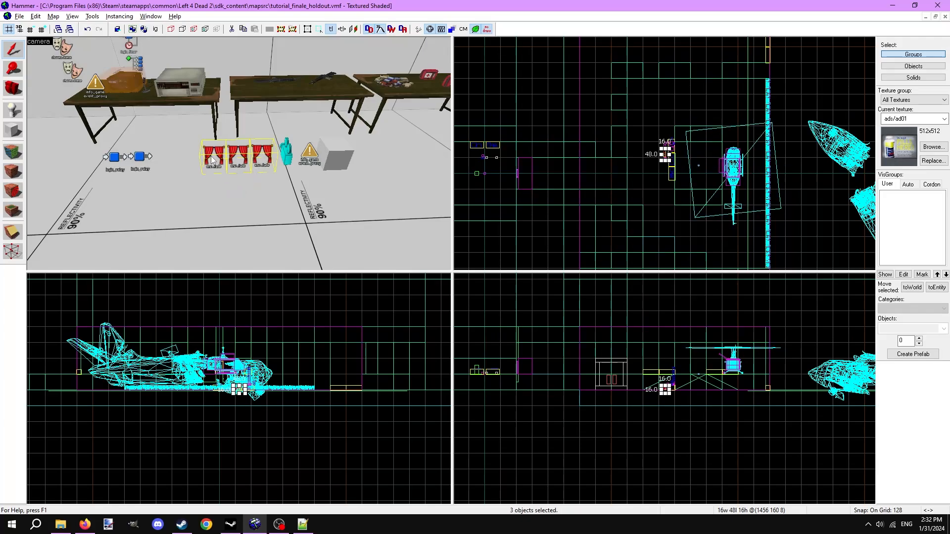
pyautogui.click(212, 159)
pyautogui.keyDown('ctrl'); pyautogui.click(238, 166); pyautogui.keyUp('ctrl')
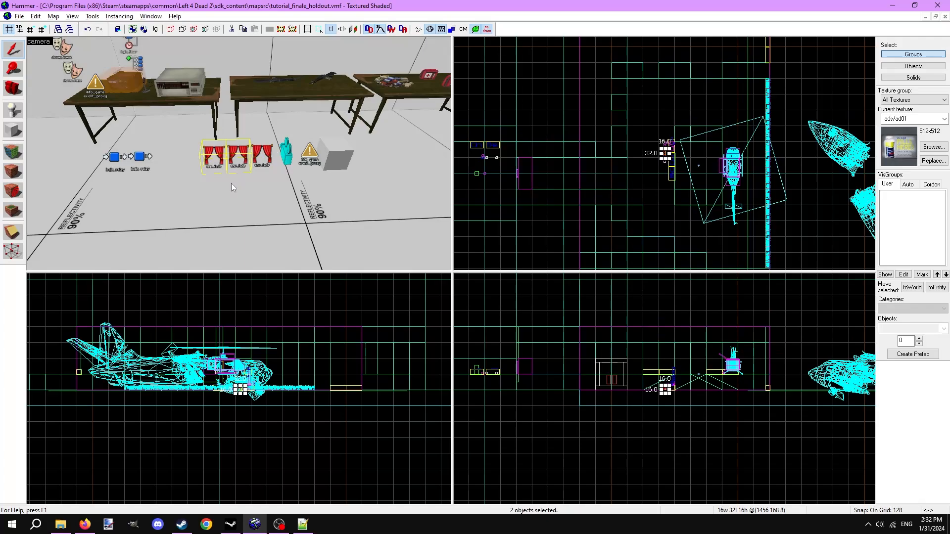
pyautogui.click(255, 158)
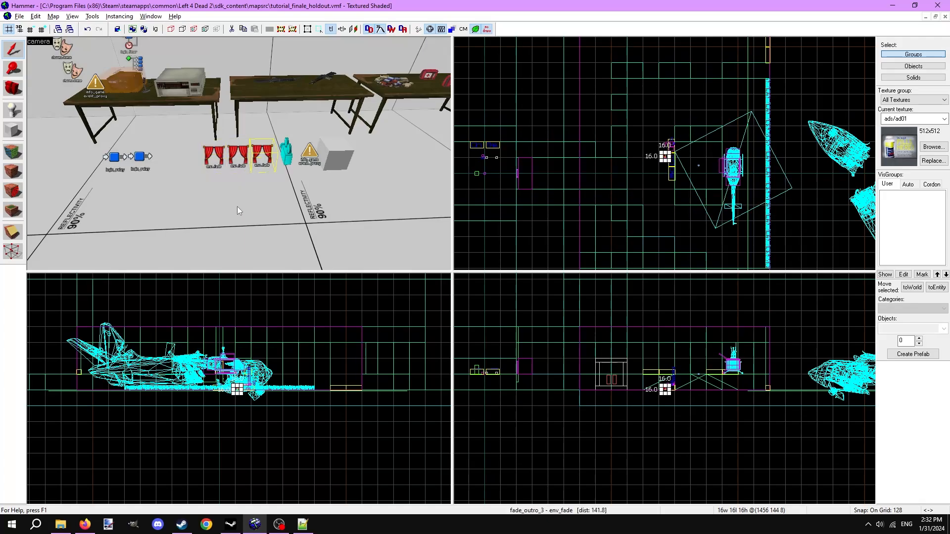
# Step: Inspect the fade_outro_1 env_fade's keyvalues, flags and OnBeginFade output
pyautogui.doubleClick(213, 159)
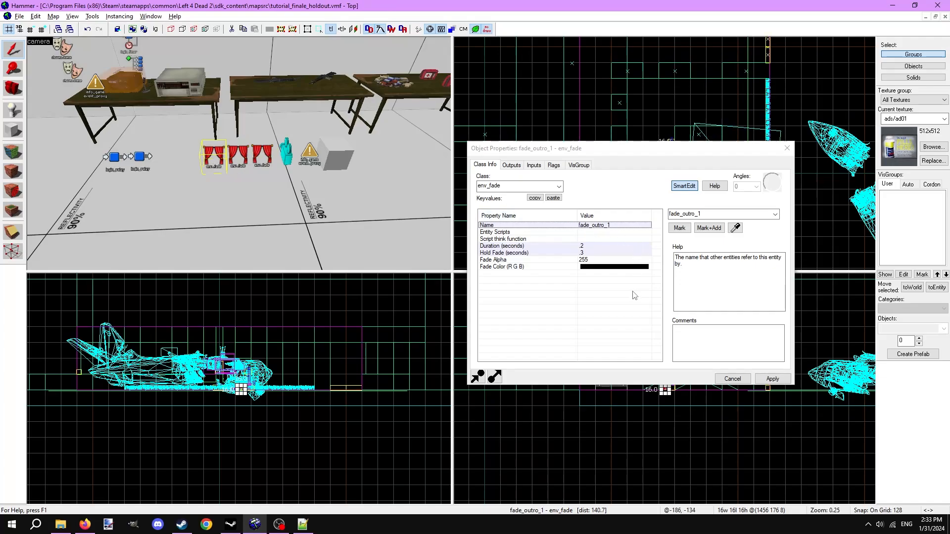
pyautogui.click(555, 166)
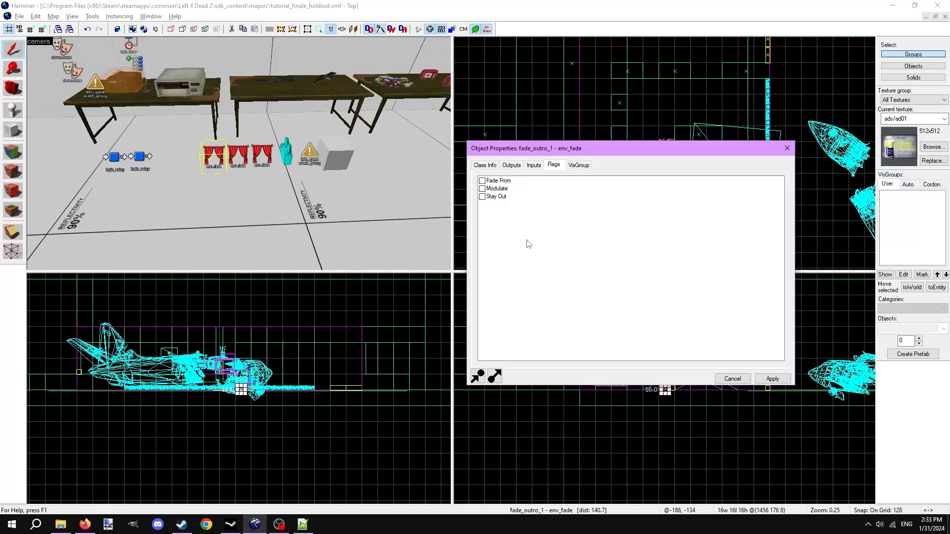
pyautogui.click(514, 167)
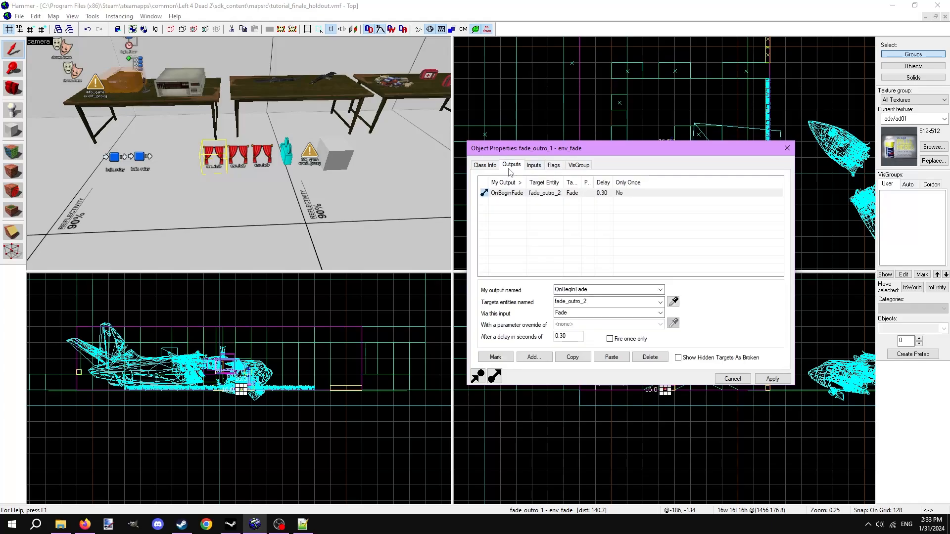
pyautogui.click(546, 195)
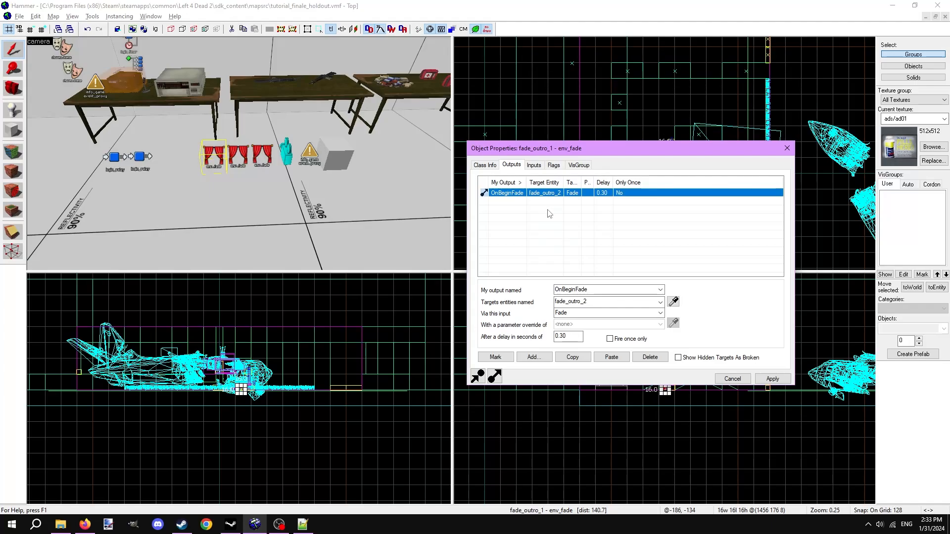
# Step: Inspect the keyvalues and flags of fade_outro_2 and fade_outro_3, checking the Fade From and Stay Out options
pyautogui.doubleClick(544, 193)
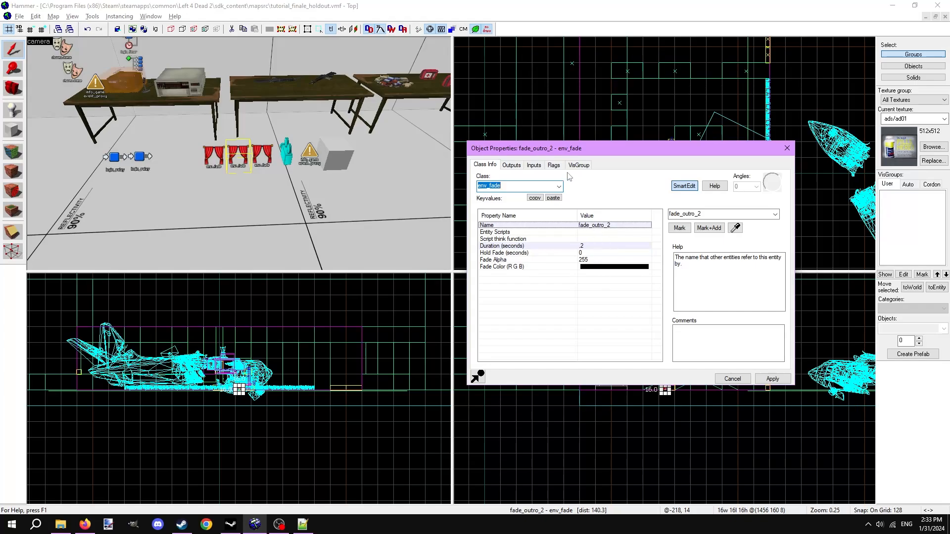
pyautogui.click(555, 165)
pyautogui.click(522, 182)
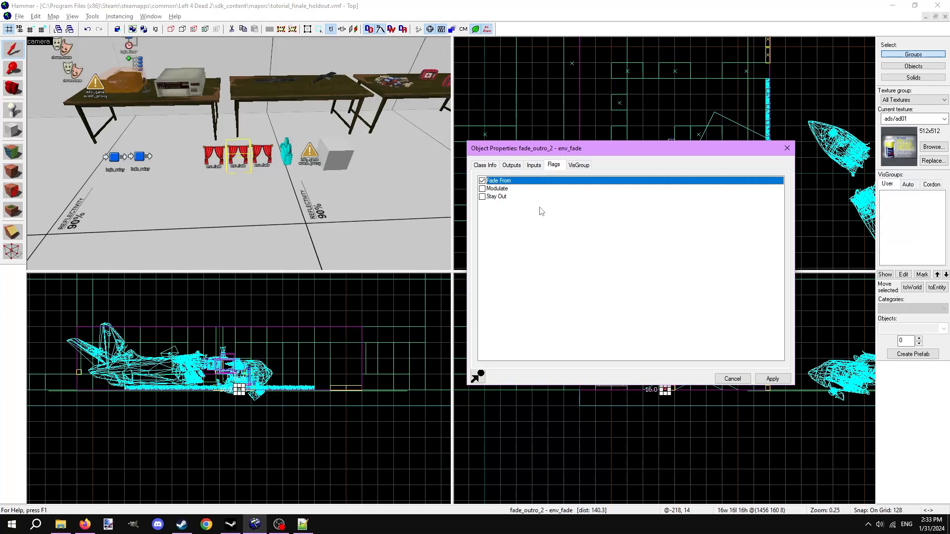
pyautogui.click(262, 156)
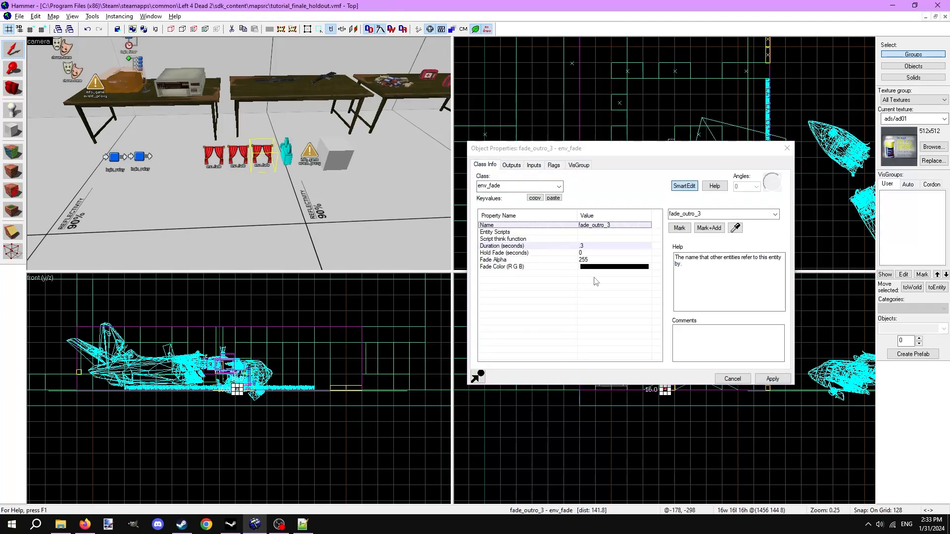
pyautogui.click(555, 165)
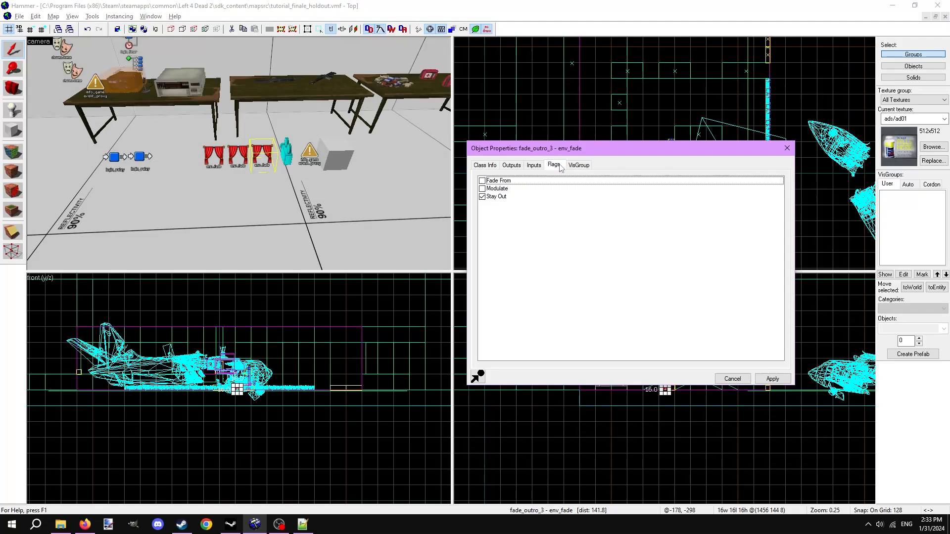
pyautogui.click(535, 197)
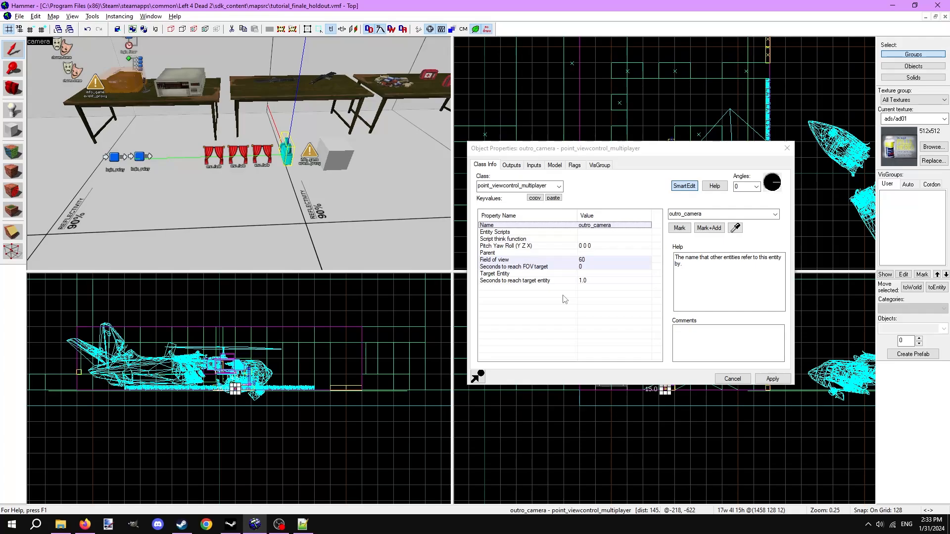
# Step: Inspect the event name generated by the hint_disabler info_game_event_proxy, and select the grey block beside it
pyautogui.click(312, 158)
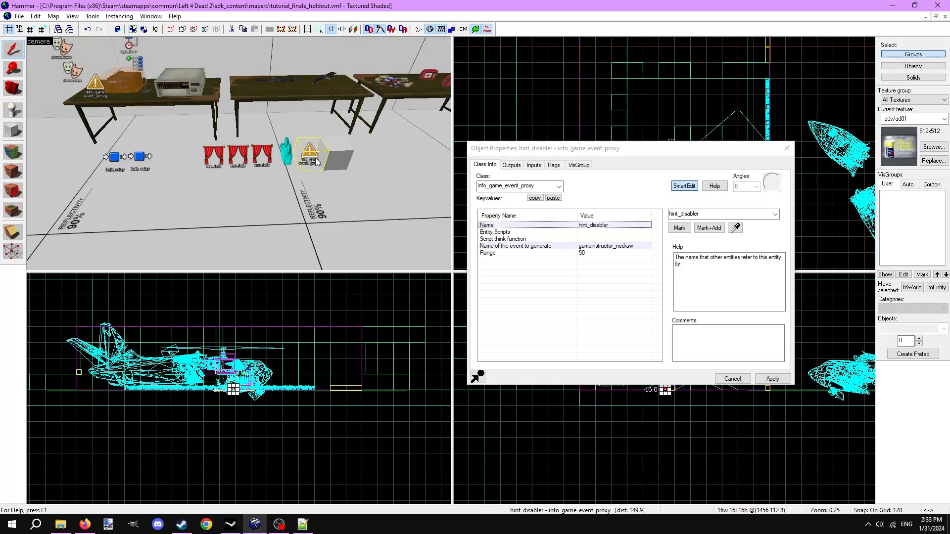
pyautogui.click(606, 246)
pyautogui.click(727, 218)
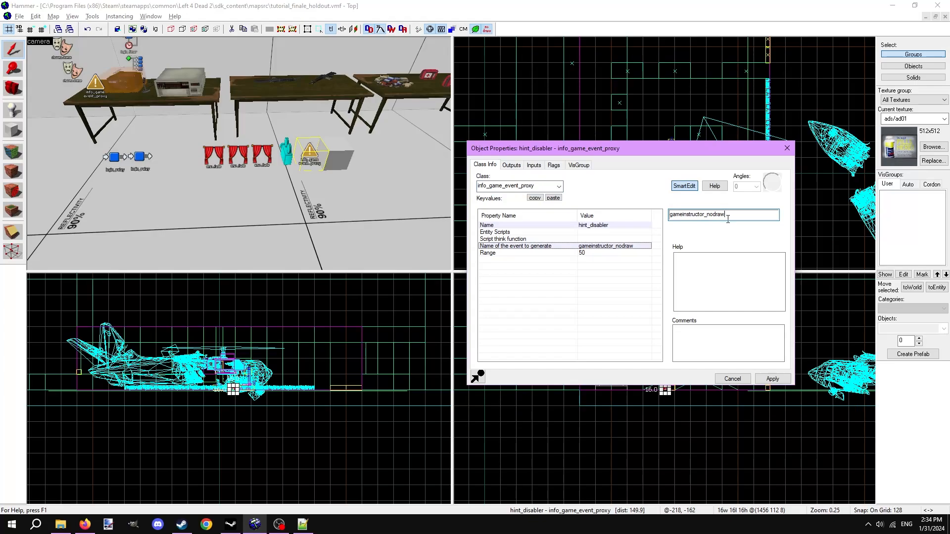
pyautogui.click(338, 157)
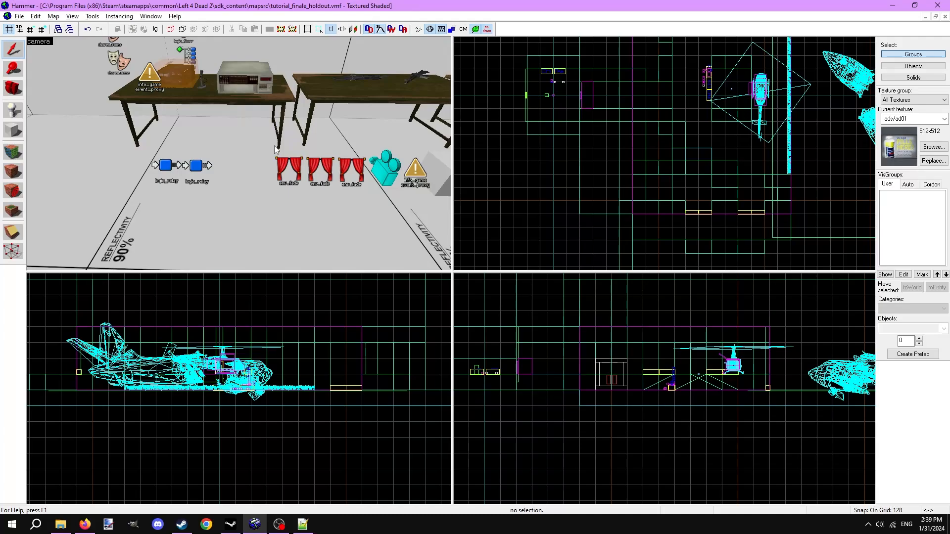
# Step: Locate the separate room outside the map and inspect the helicopter info_survivor_position entities, checking their names and order values
pyautogui.press('z')
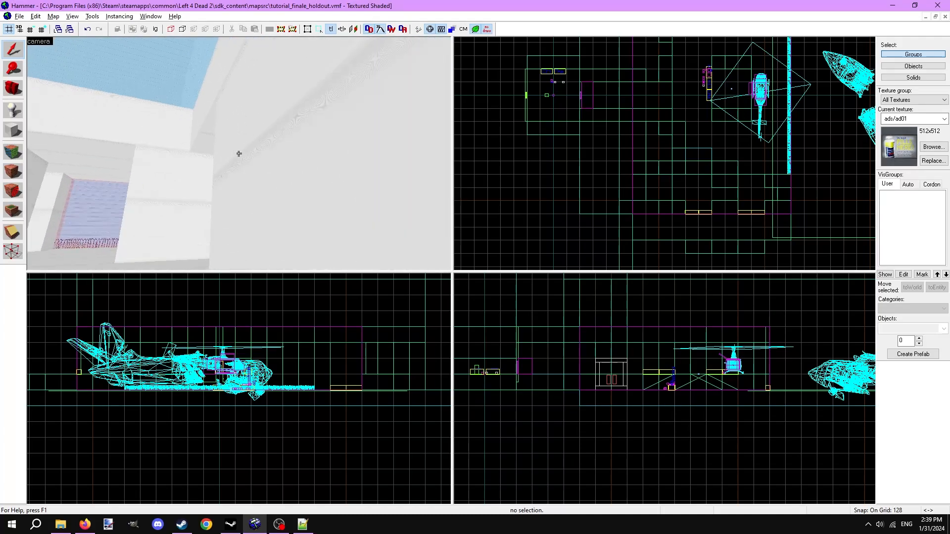
pyautogui.press('w')
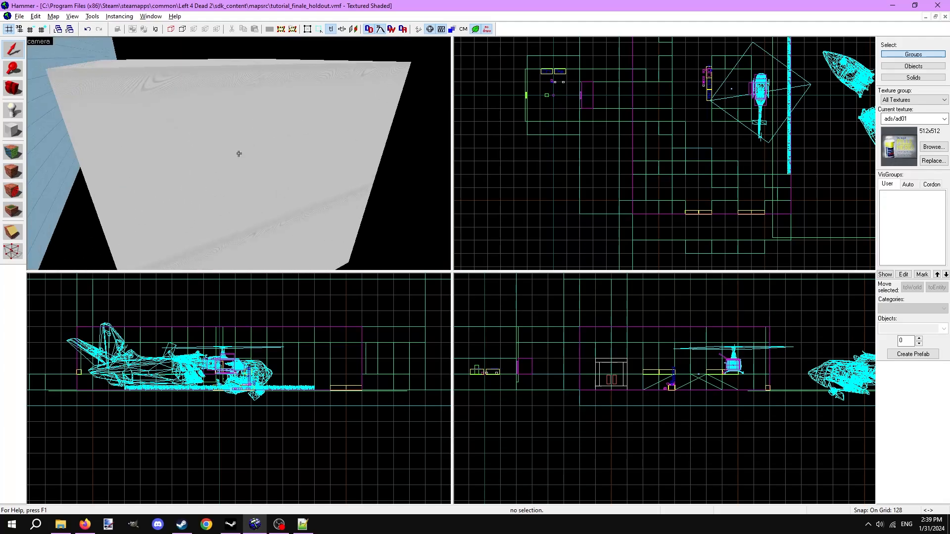
pyautogui.press('z')
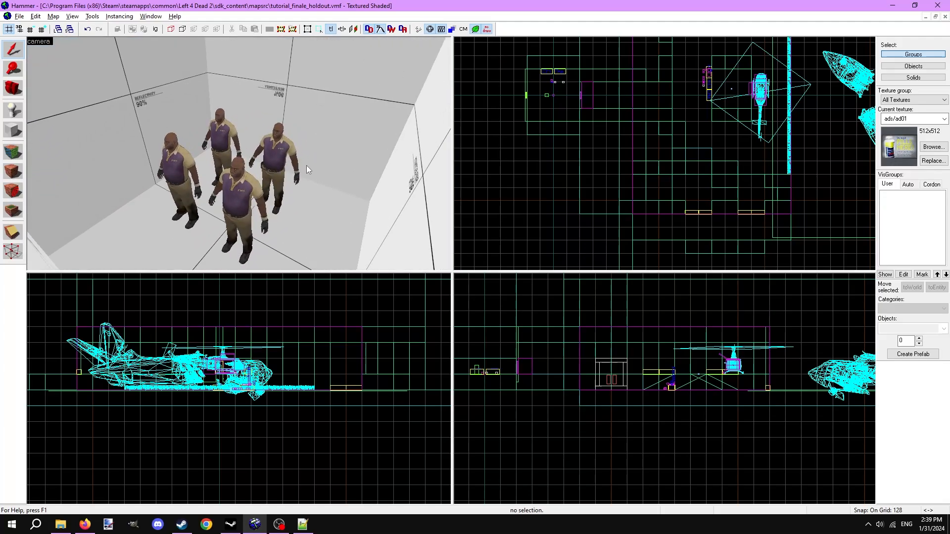
pyautogui.scroll(3, 628, 232)
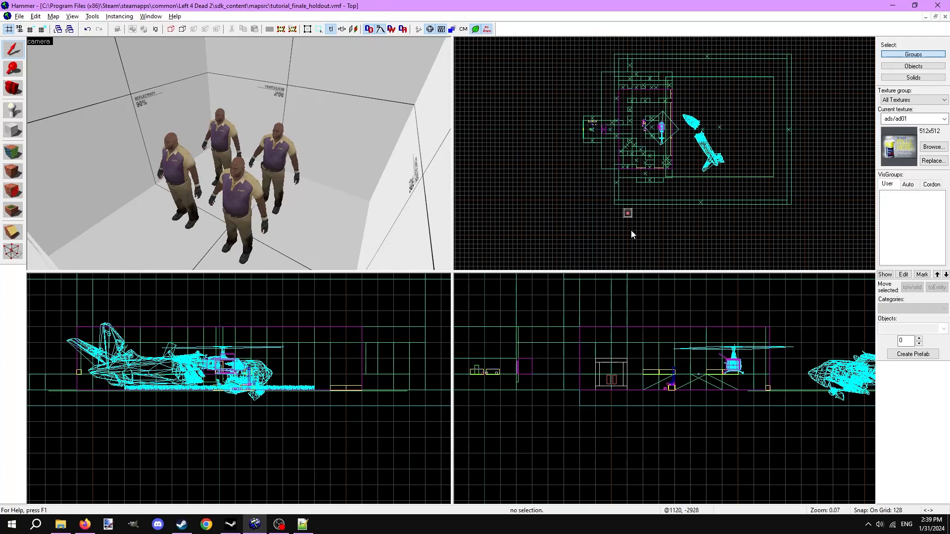
pyautogui.scroll(3, 587, 184)
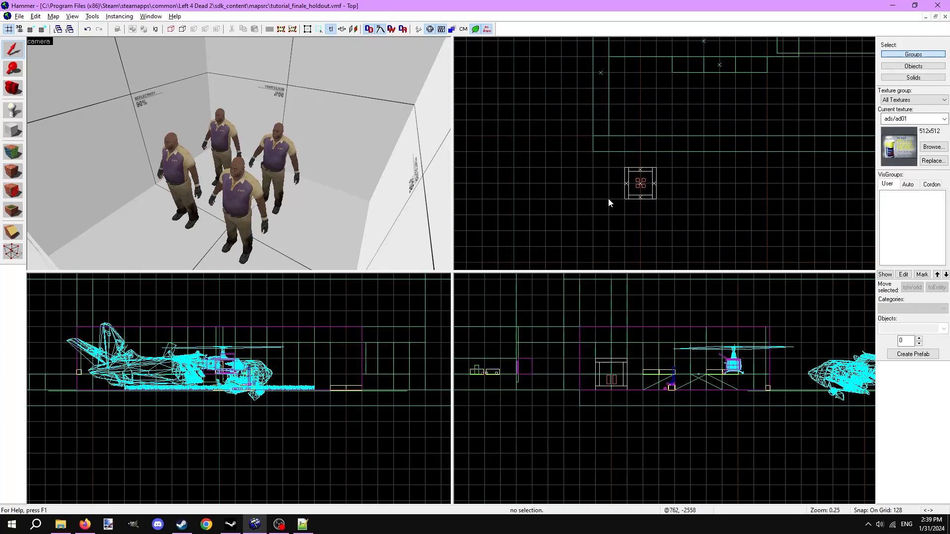
pyautogui.doubleClick(277, 156)
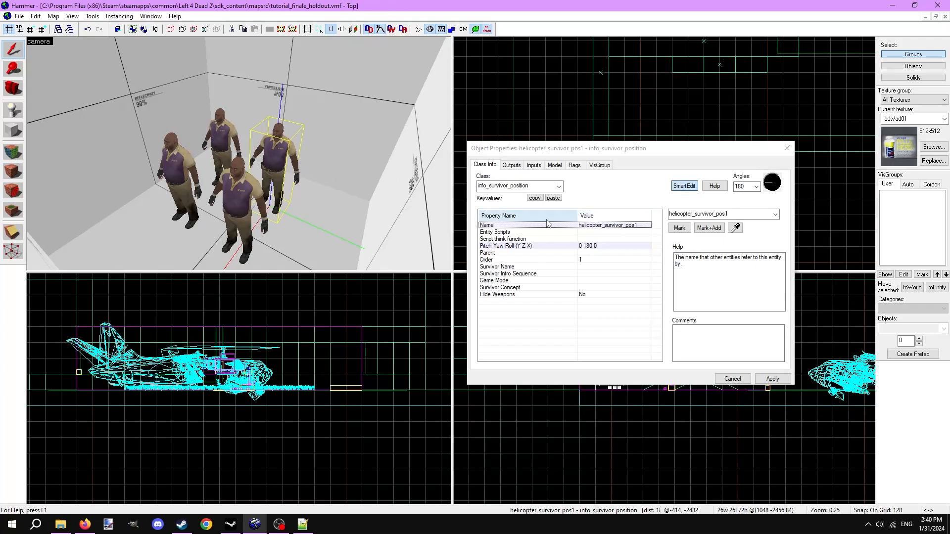
pyautogui.click(236, 146)
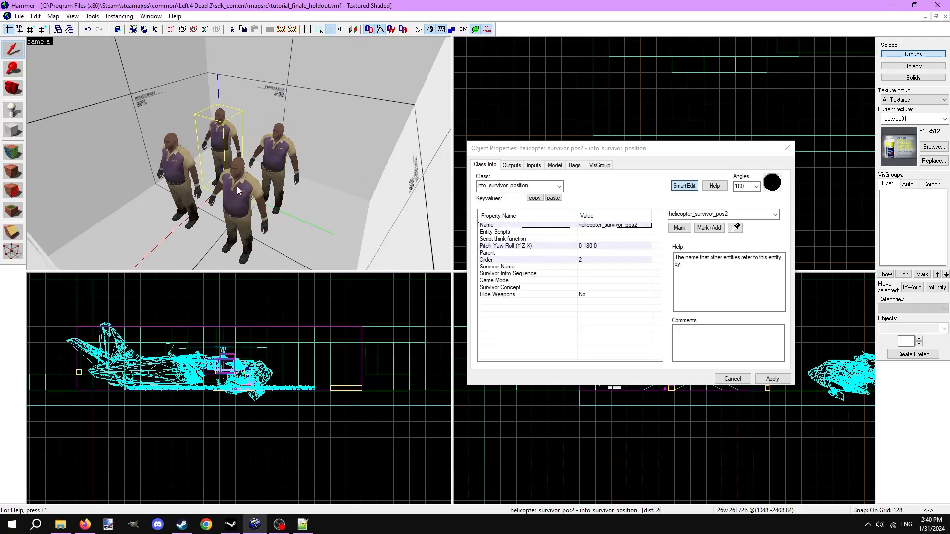
pyautogui.click(168, 168)
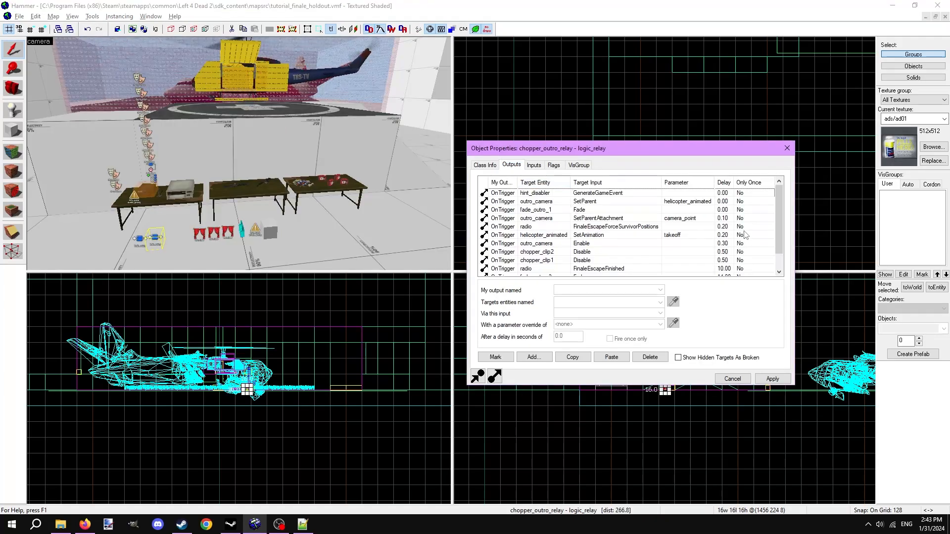
# Step: Review chopper_outro_relay's OnTrigger outputs for hint_disabler, outro_camera parenting and fade_outro_1, including the SetParentAttachment delay
pyautogui.click(661, 193)
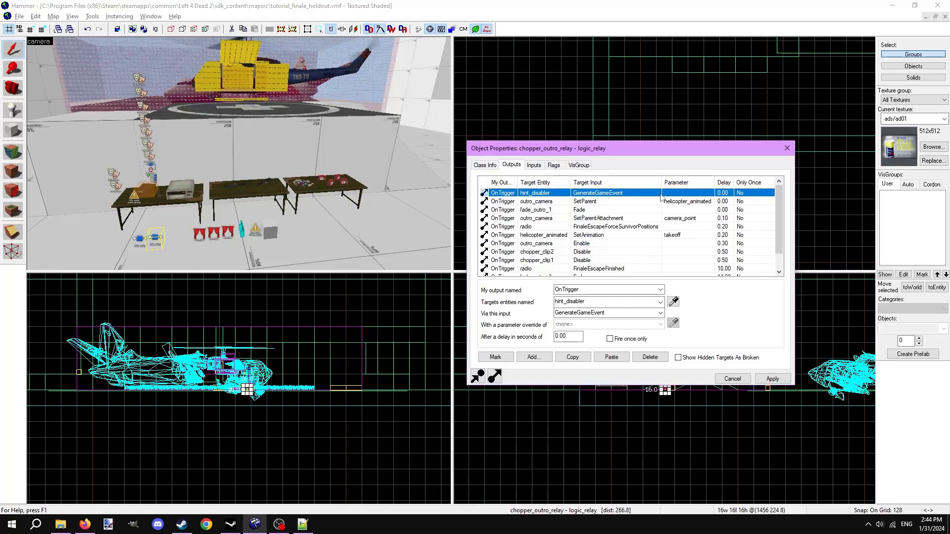
pyautogui.click(631, 203)
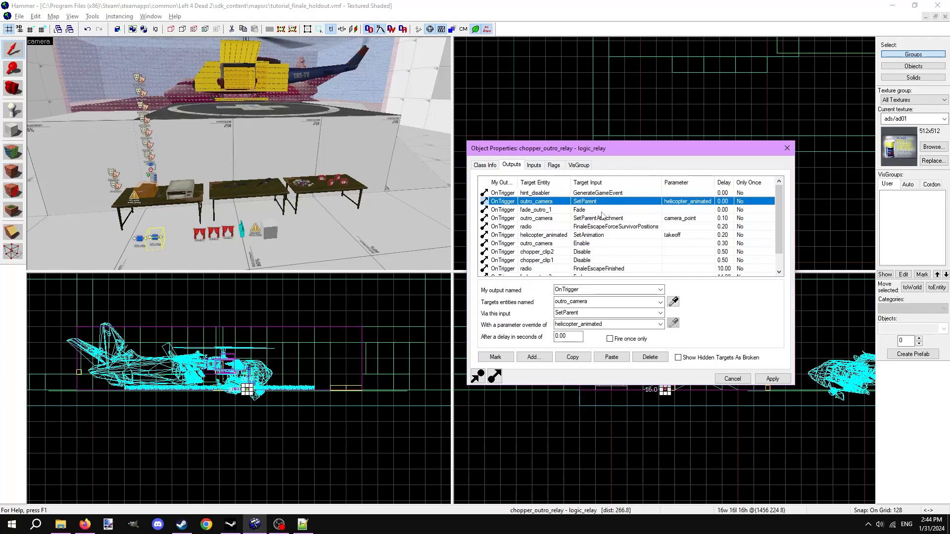
pyautogui.click(602, 212)
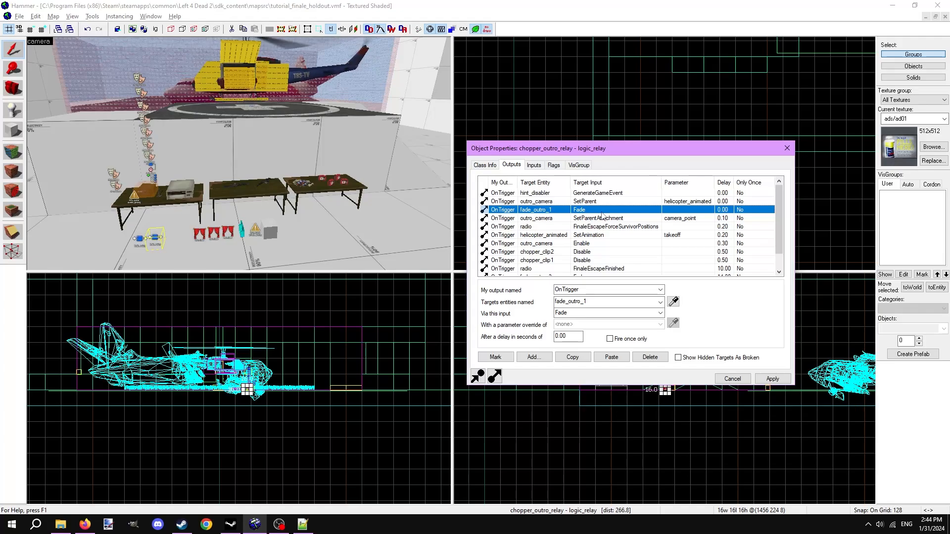
pyautogui.click(596, 219)
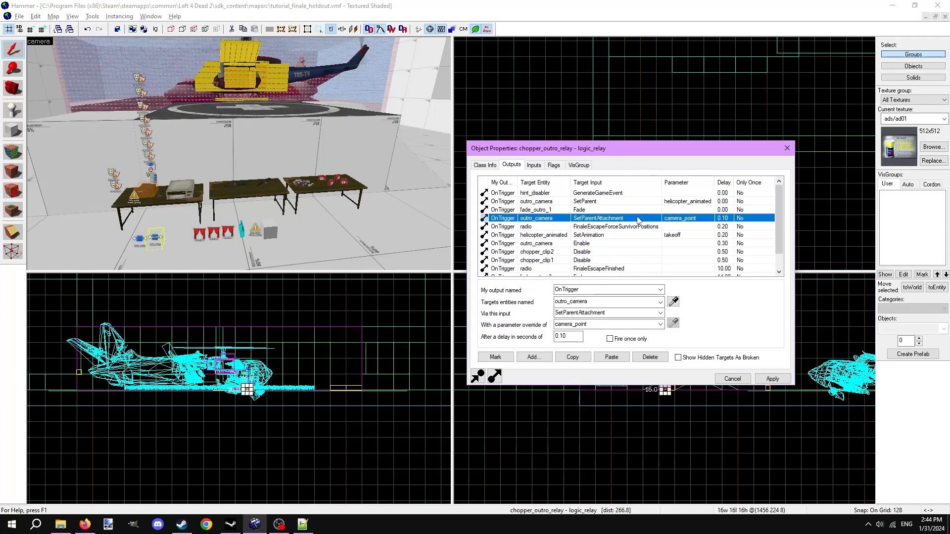
pyautogui.moveTo(569, 336); pyautogui.dragTo(551, 338)
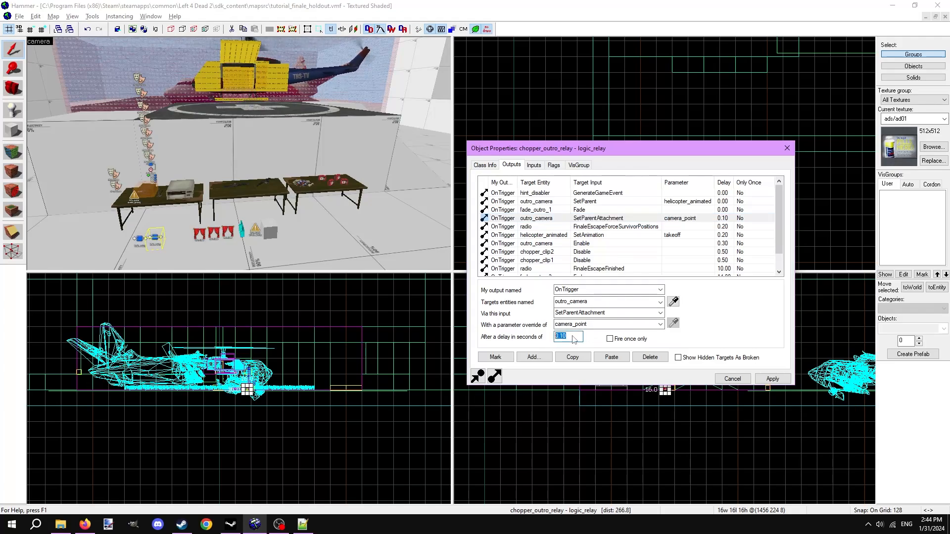
pyautogui.click(573, 337)
pyautogui.keyDown('ctrl'); pyautogui.click(541, 221); pyautogui.keyUp('ctrl')
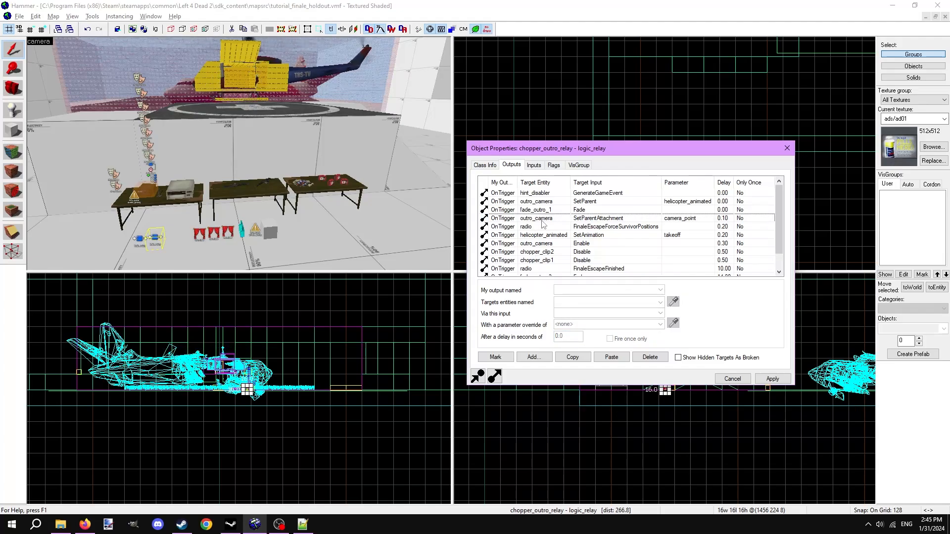
# Step: Review chopper_outro_relay's outputs for FinaleEscapeForceSurvivorPositions, the helicopter takeoff animation, enabling outro_camera, and disabling both chopper clips
pyautogui.click(564, 226)
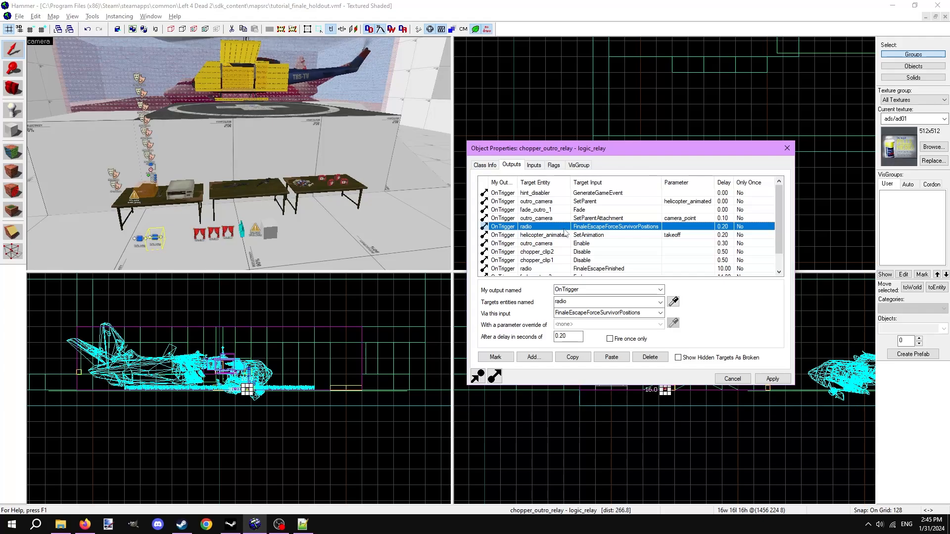
pyautogui.click(626, 235)
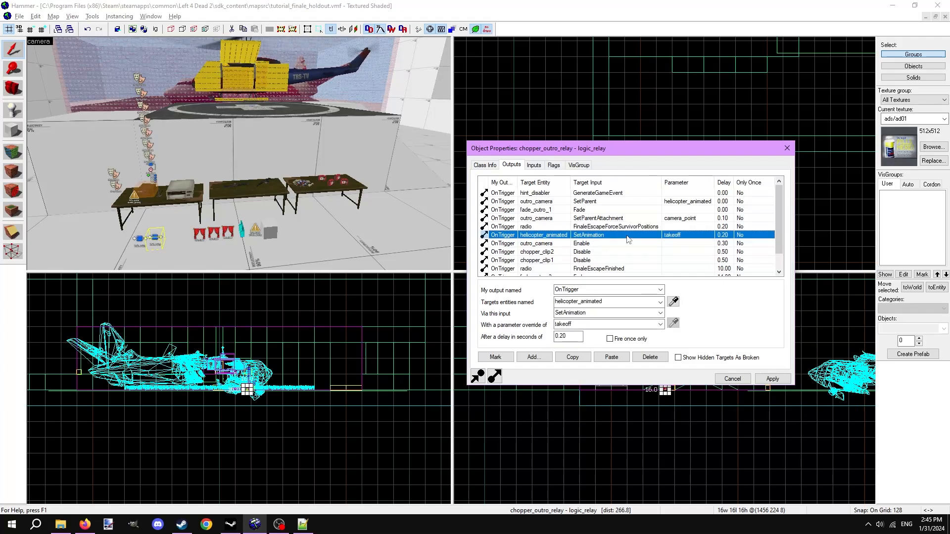
pyautogui.click(618, 244)
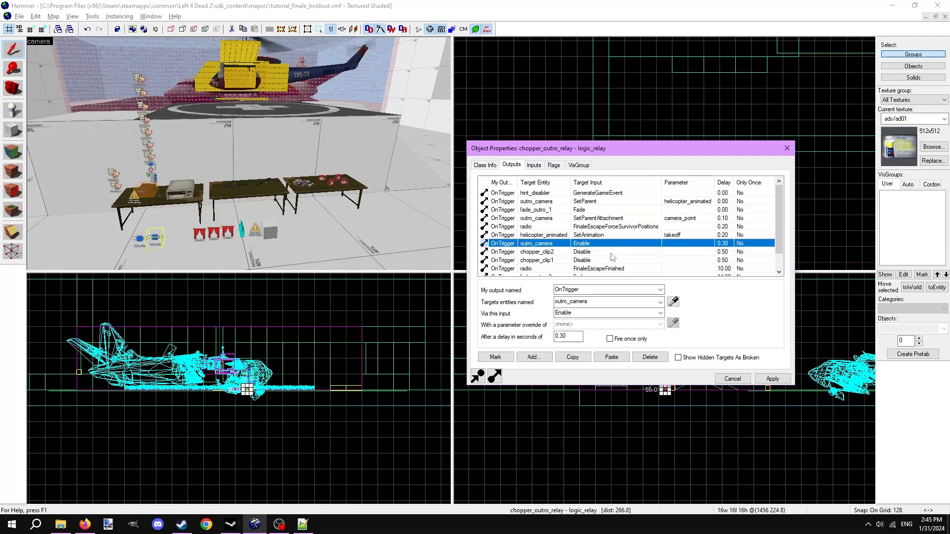
pyautogui.click(613, 253)
pyautogui.click(620, 261)
pyautogui.click(618, 253)
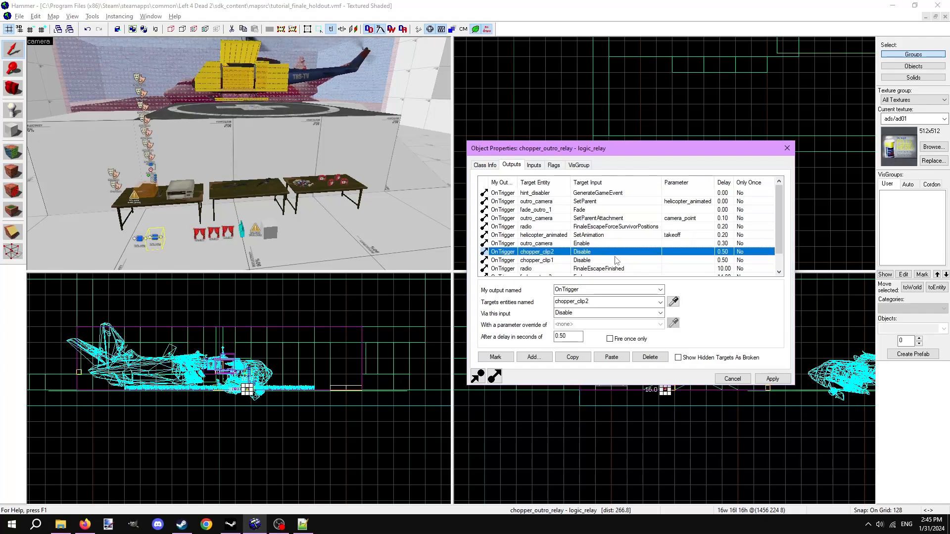
pyautogui.click(614, 261)
# Step: Review the relay's remaining outputs for radio FinaleEscapeFinished, the fade_outro_3 fade and outro RollStatsCrawl, including their delays
pyautogui.scroll(-1, 612, 261)
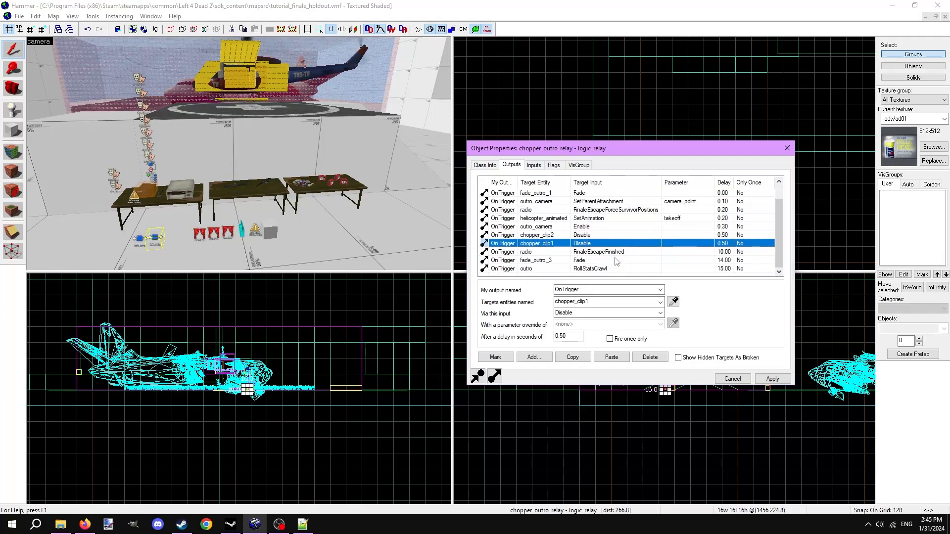
pyautogui.click(643, 253)
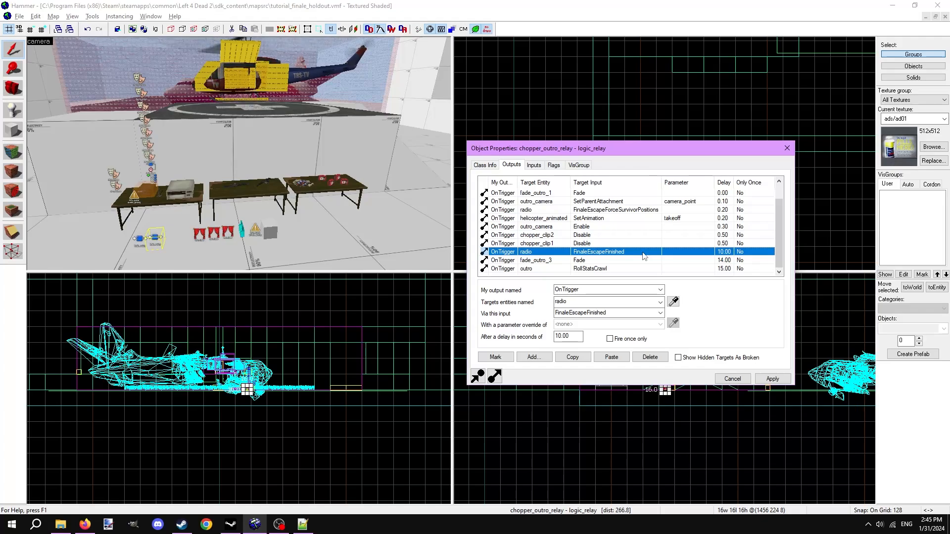
pyautogui.click(629, 261)
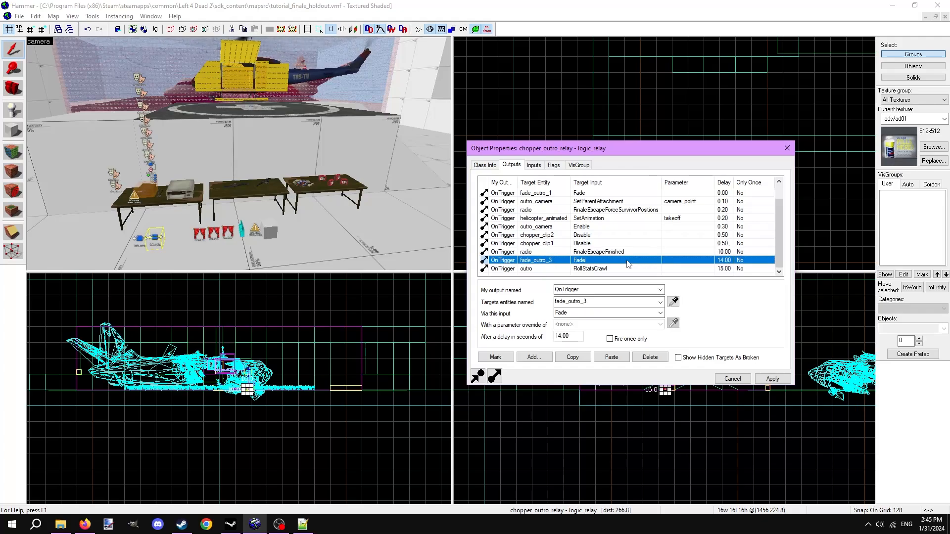
pyautogui.click(621, 268)
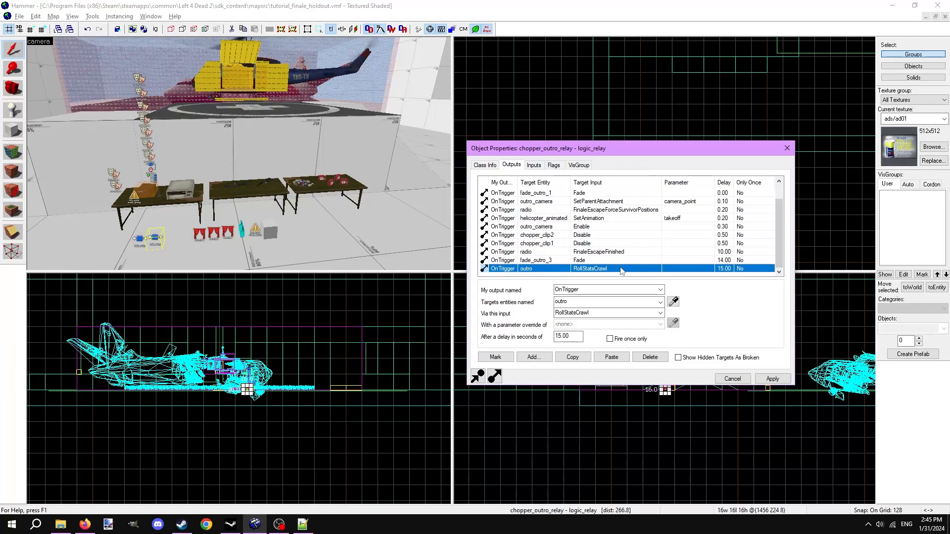
pyautogui.click(608, 274)
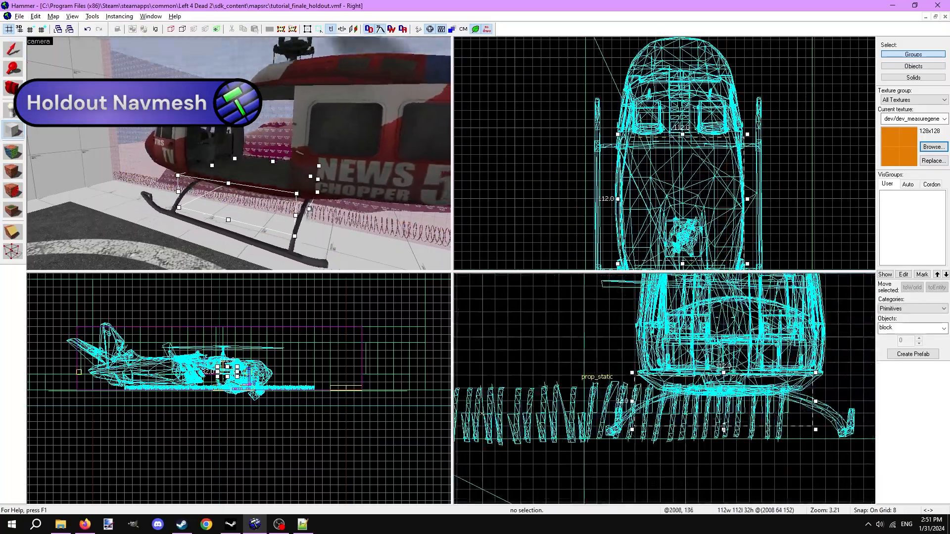
# Step: Create a 112 by 112 by 8 unit floor block in the helicopter cabin and a 40 by 112 by 40 unit block beside it
pyautogui.moveTo(724, 426); pyautogui.dragTo(724, 387)
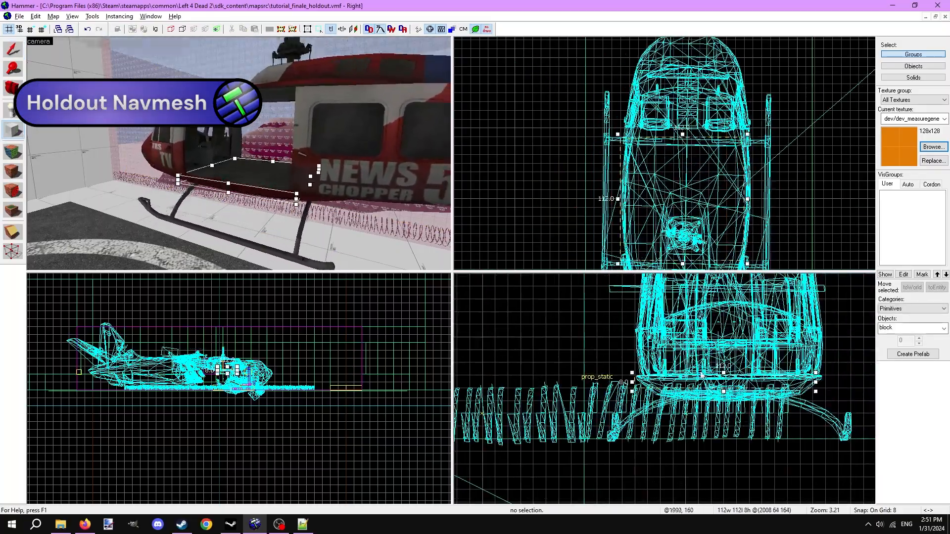
pyautogui.press('Return')
pyautogui.moveTo(634, 375)
pyautogui.mouseDown()
pyautogui.moveTo(581, 440)
pyautogui.moveTo(568, 440)
pyautogui.mouseUp()
pyautogui.scroll(1, 589, 428)
pyautogui.press('Return')
# Step: Clip the 40-unit block diagonally into a ramp leading from the helipad up to the helicopter's floor block
pyautogui.click(13, 232)
pyautogui.scroll(1, 596, 405)
pyautogui.moveTo(653, 357); pyautogui.dragTo(562, 448)
pyautogui.press('Return')
pyautogui.click(13, 49)
pyautogui.press('z')
pyautogui.press('z')
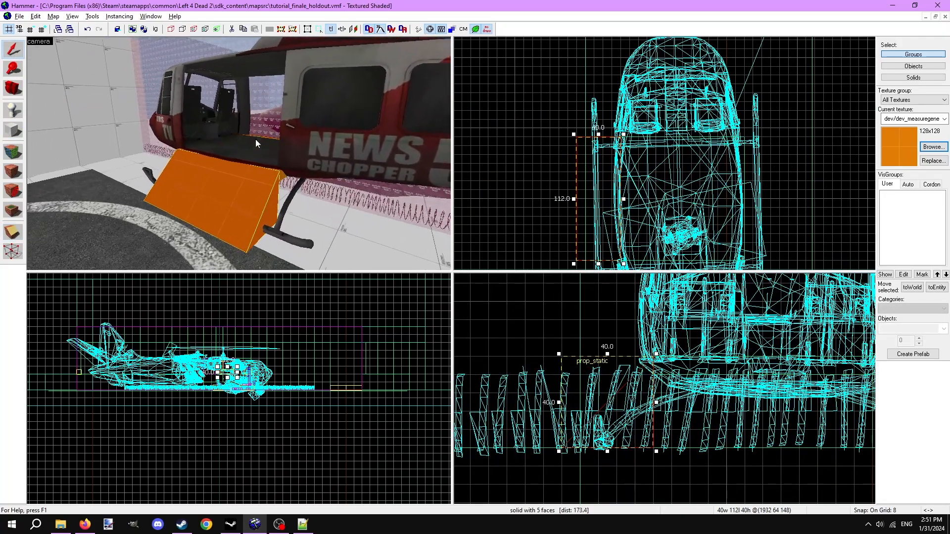
pyautogui.press('u')
pyautogui.press('z')
pyautogui.press('z')
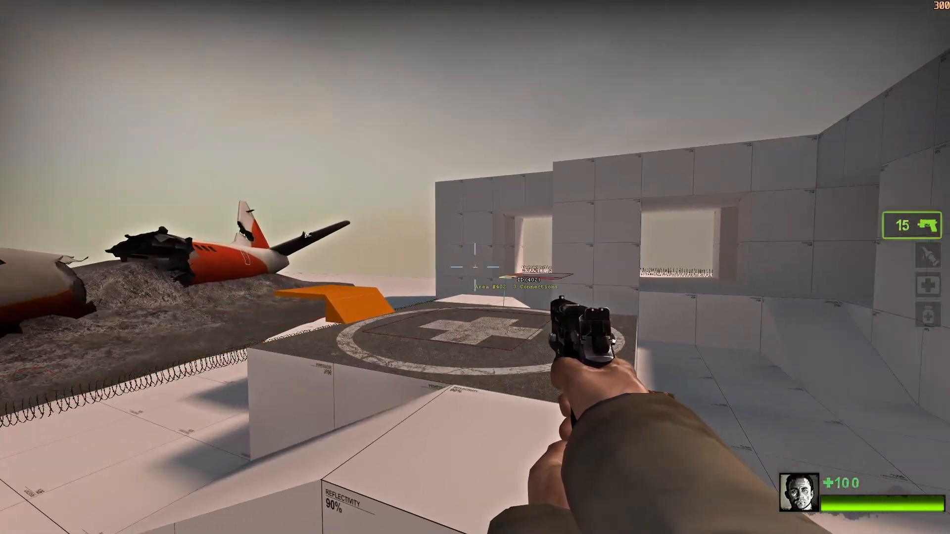
# Step: In Left 4 Dead 2, fly around the map to examine the nav areas on the helipad, inside the buildings and near the plane wreck
pyautogui.press('a')
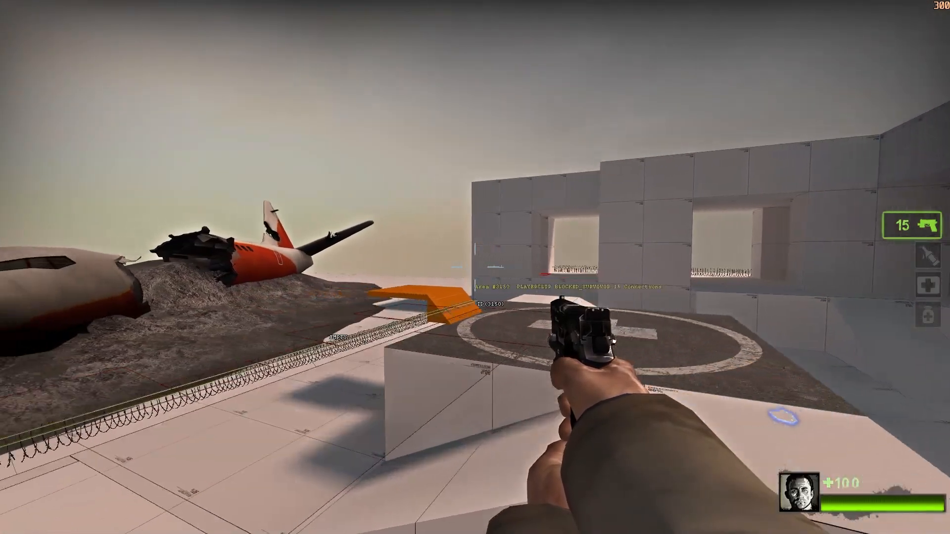
pyautogui.press('d')
pyautogui.press('s')
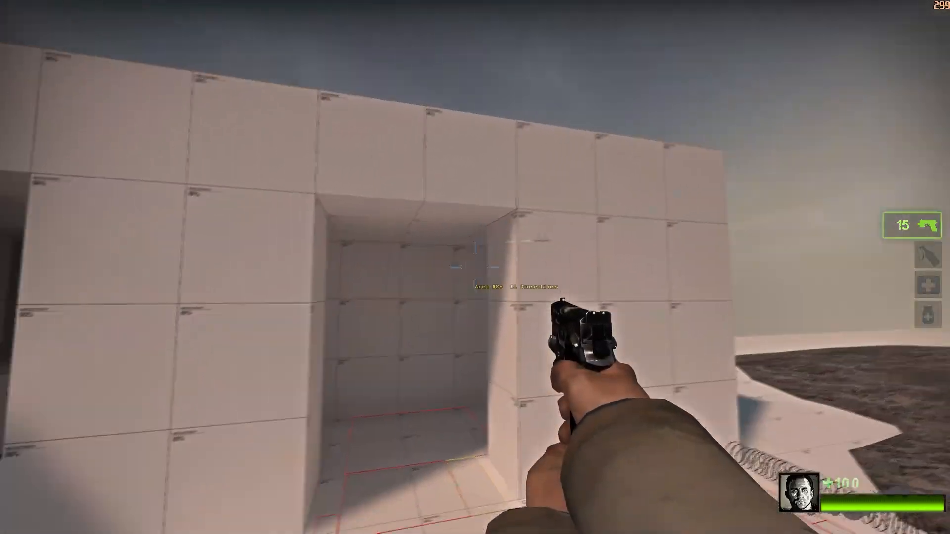
pyautogui.press('w')
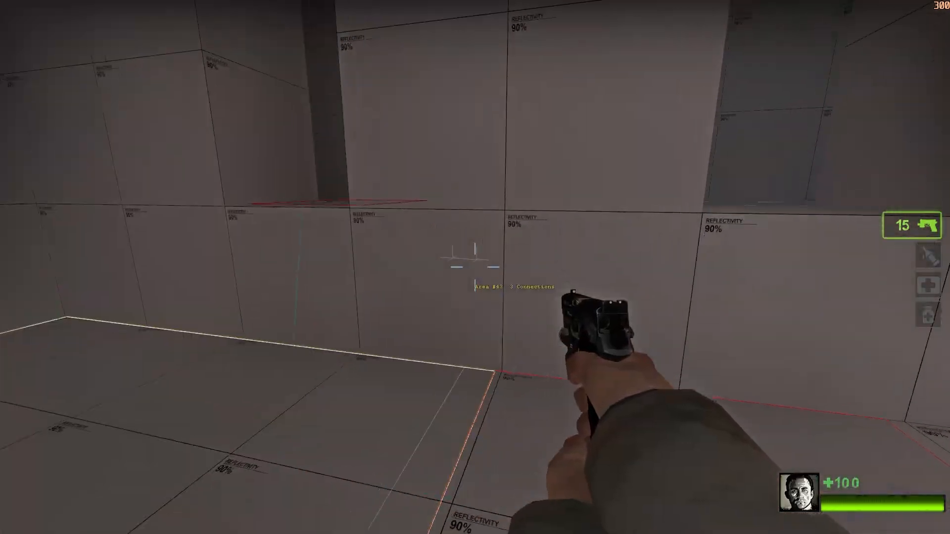
pyautogui.press('s')
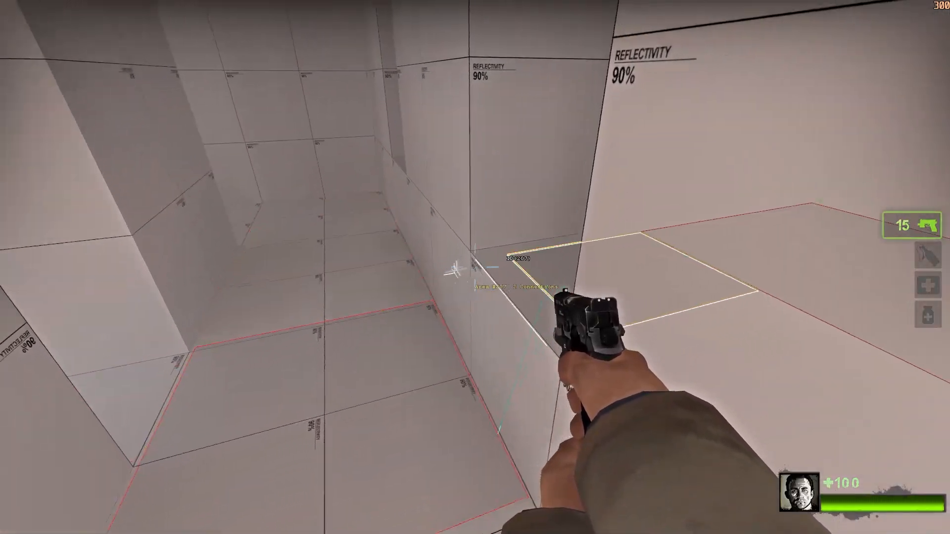
pyautogui.press('s')
pyautogui.press('w')
pyautogui.press('space')
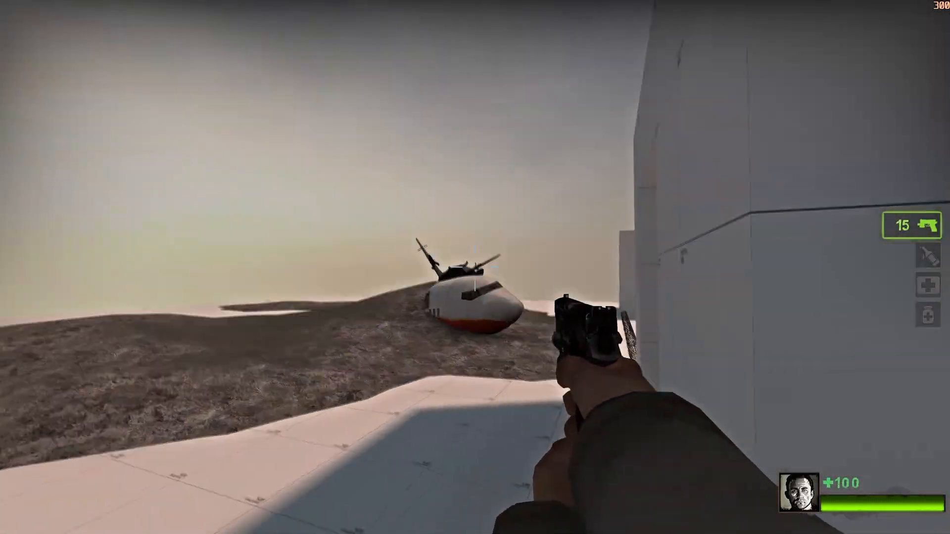
pyautogui.press('w')
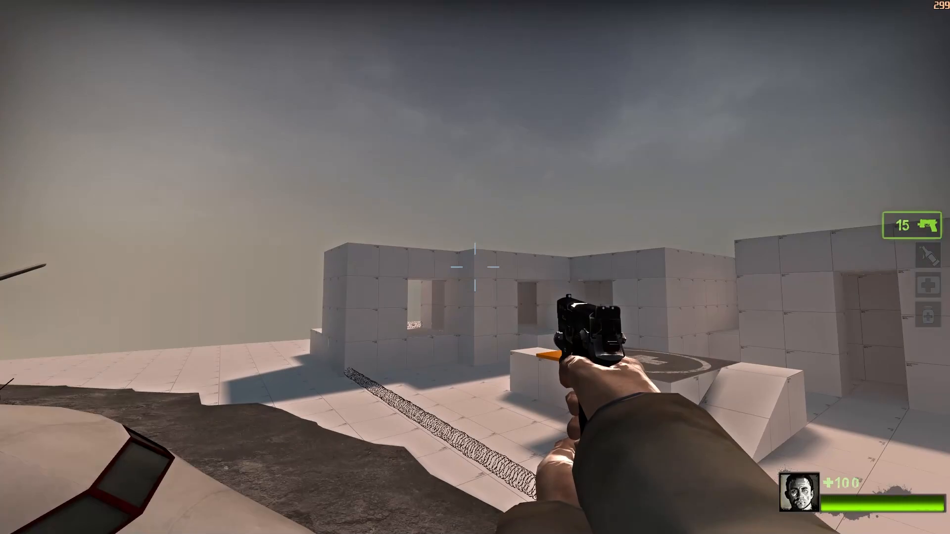
pyautogui.press('w')
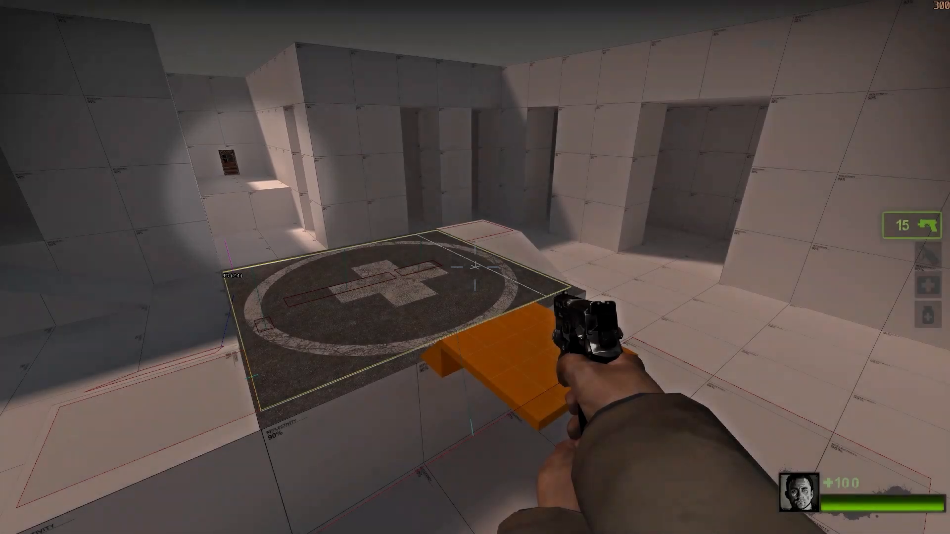
# Step: Select the map's nav areas with nav_select_radius 50000 and mark them with the FINALE attribute
pyautogui.press('`')
pyautogui.write('nav_select_radius')
pyautogui.press('Escape')
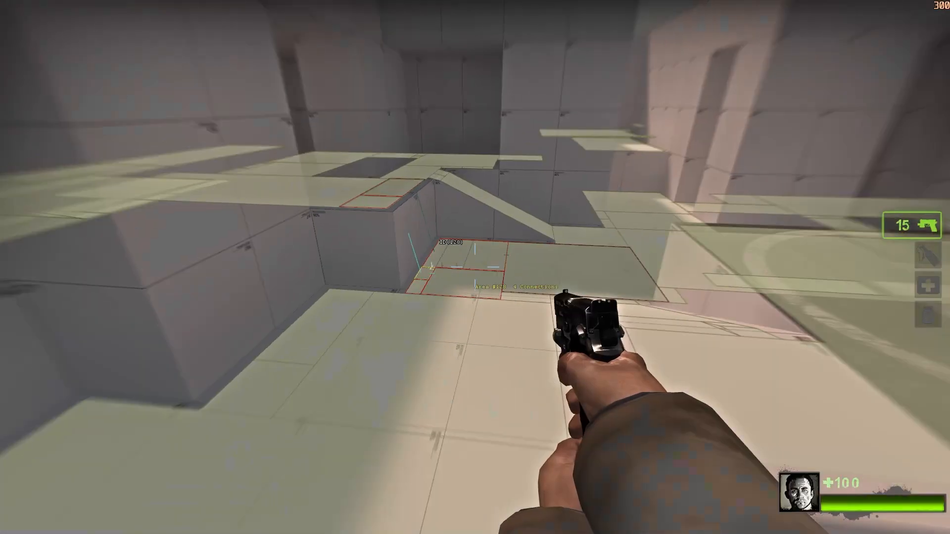
pyautogui.press('w')
pyautogui.press('w')
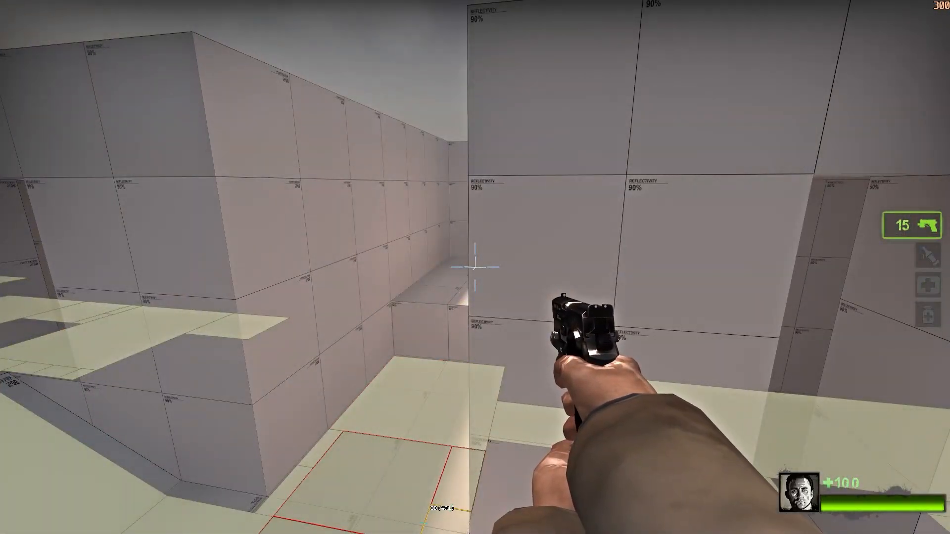
pyautogui.press('w')
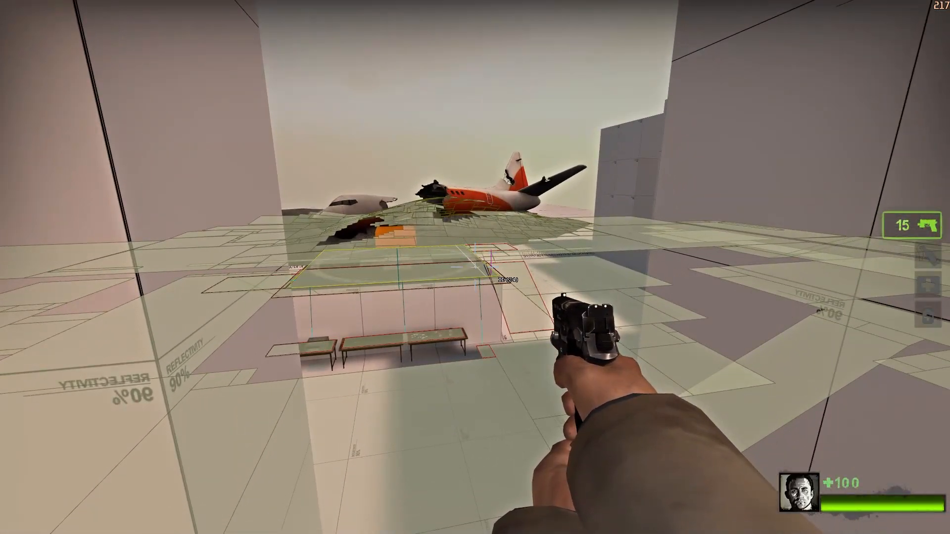
pyautogui.press('`')
pyautogui.write('mark FINALE')
pyautogui.press('Return')
pyautogui.press('`')
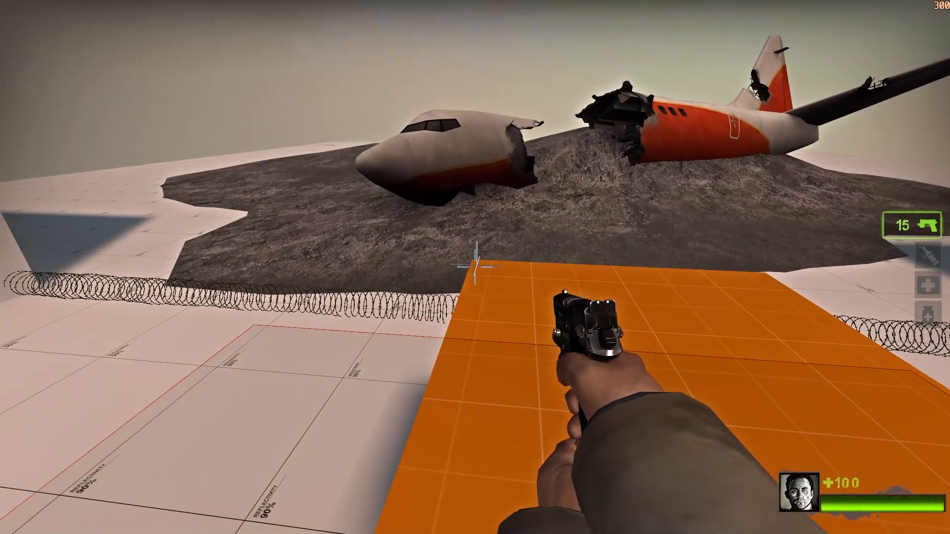
# Step: Create a nav area covering the flat top of the orange helicopter floor block
pyautogui.press('w')
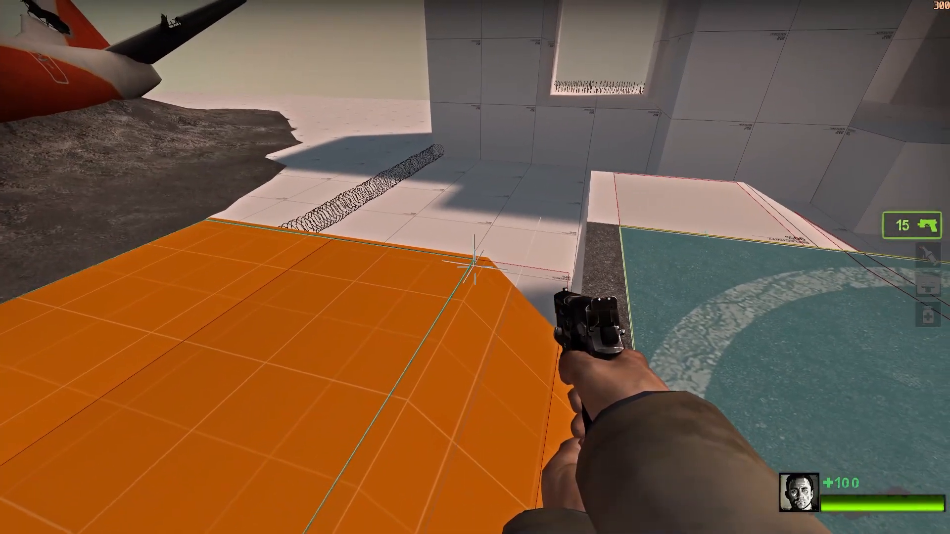
pyautogui.press('w')
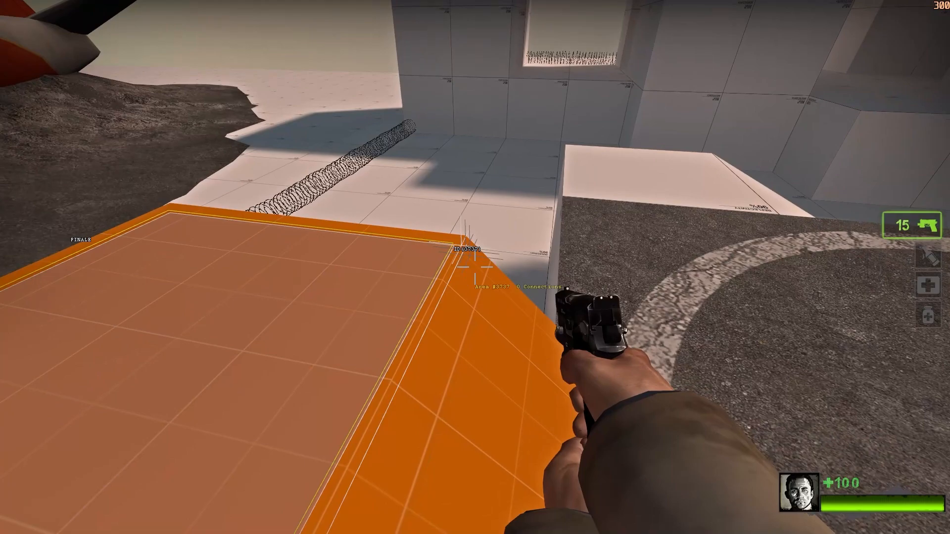
pyautogui.press('s')
pyautogui.press('d')
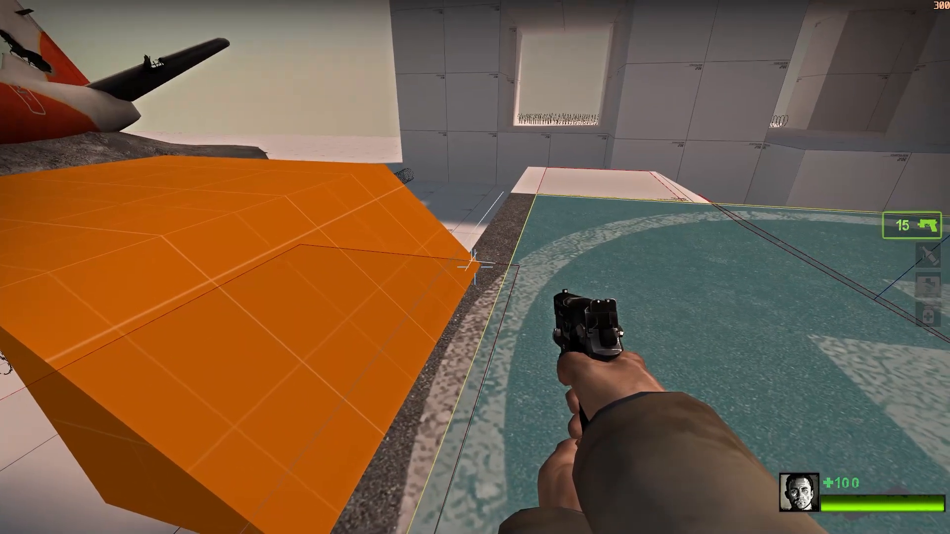
# Step: Create a temporary nav area on the helipad at the foot of the orange ramp, matching the ramp's width
pyautogui.press('b')
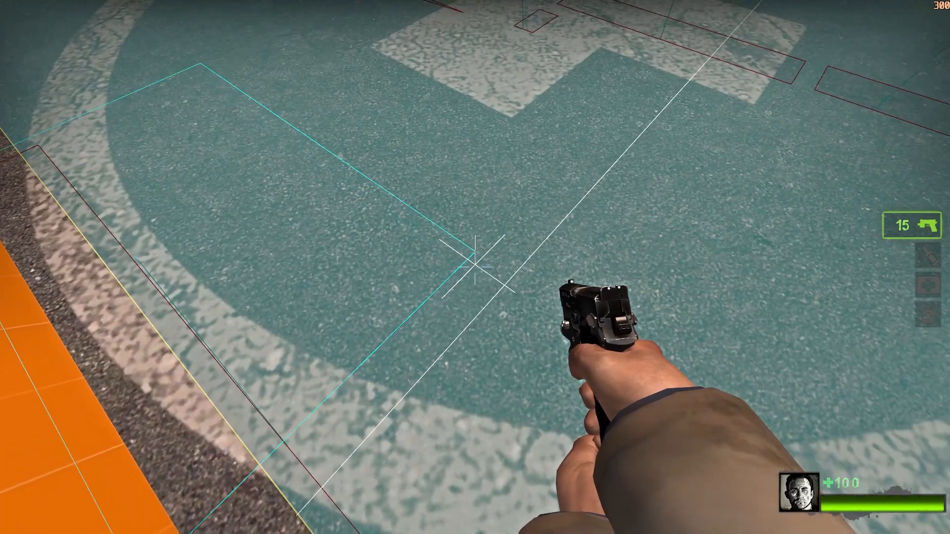
pyautogui.press('n')
pyautogui.press('s')
pyautogui.press('w')
pyautogui.press('v')
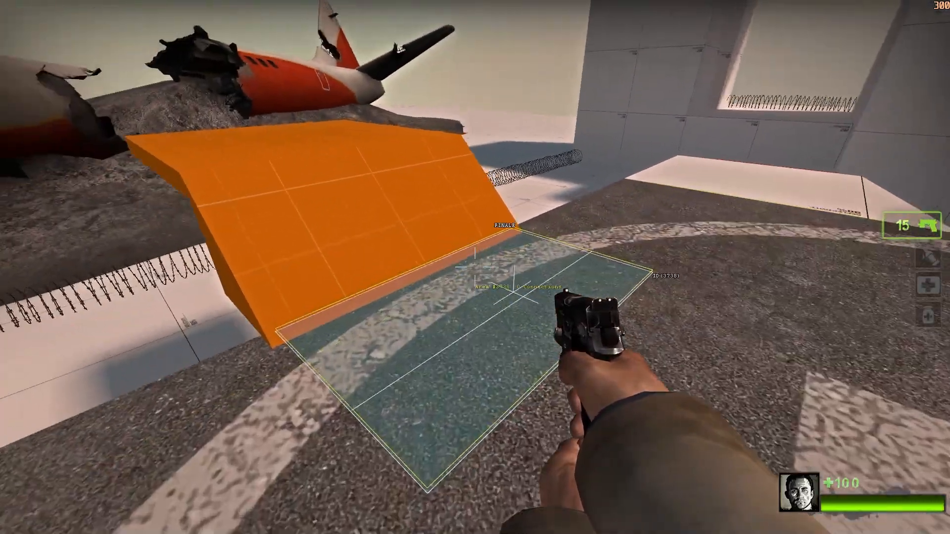
# Step: Bridge the ramp by running nav_splice between the floor block's area and the temporary helipad area, and delete the temporary area
pyautogui.press('w')
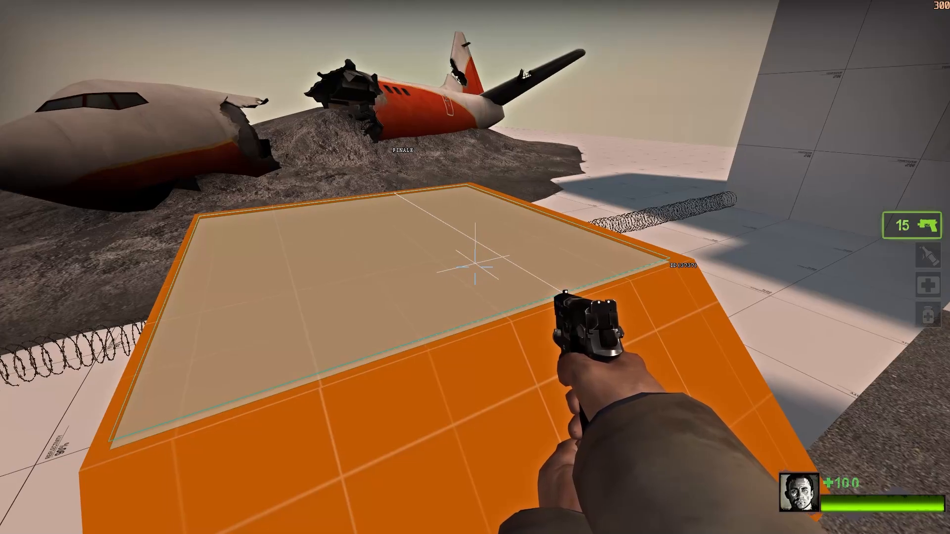
pyautogui.press('s')
pyautogui.press('`')
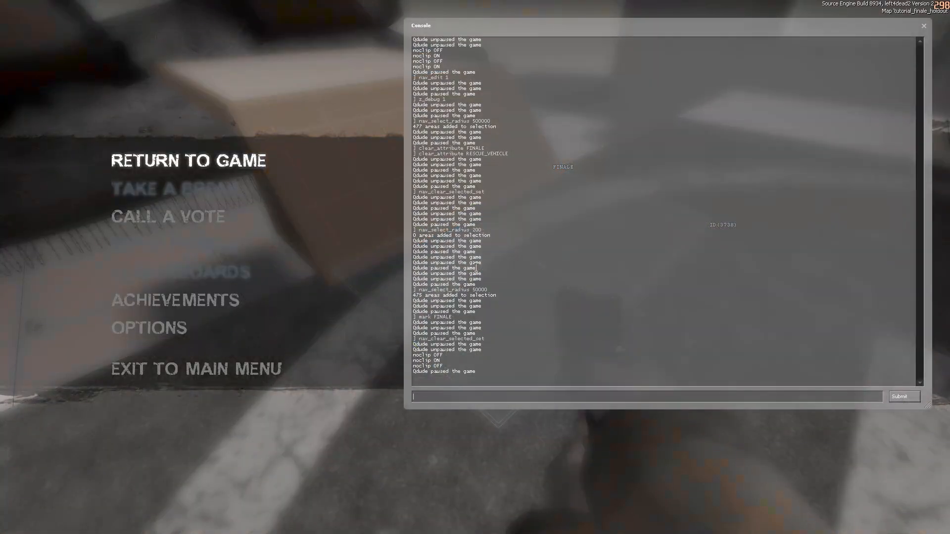
pyautogui.press('`')
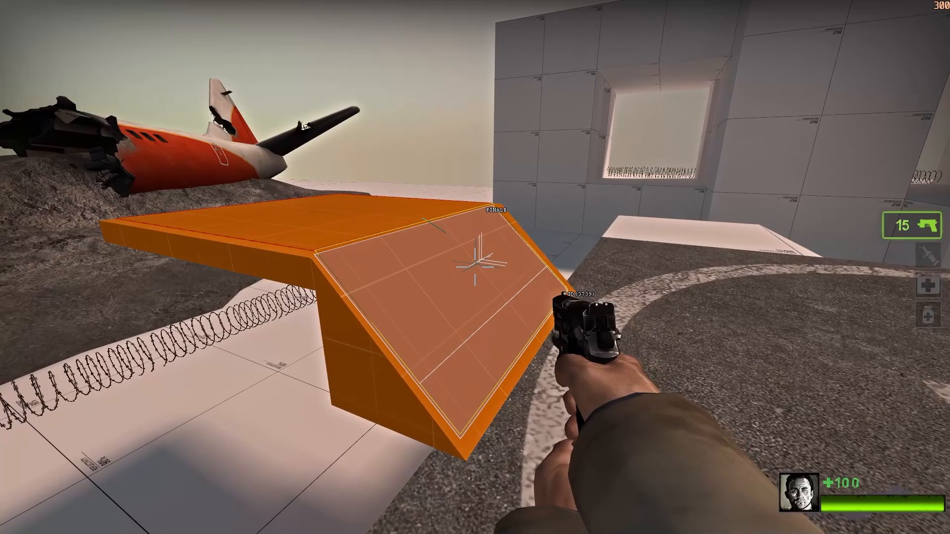
# Step: Mark the ramp's nav area with the FINALE and RESCUE_VEHICLE attributes
pyautogui.press('`')
pyautogui.write('mark R')
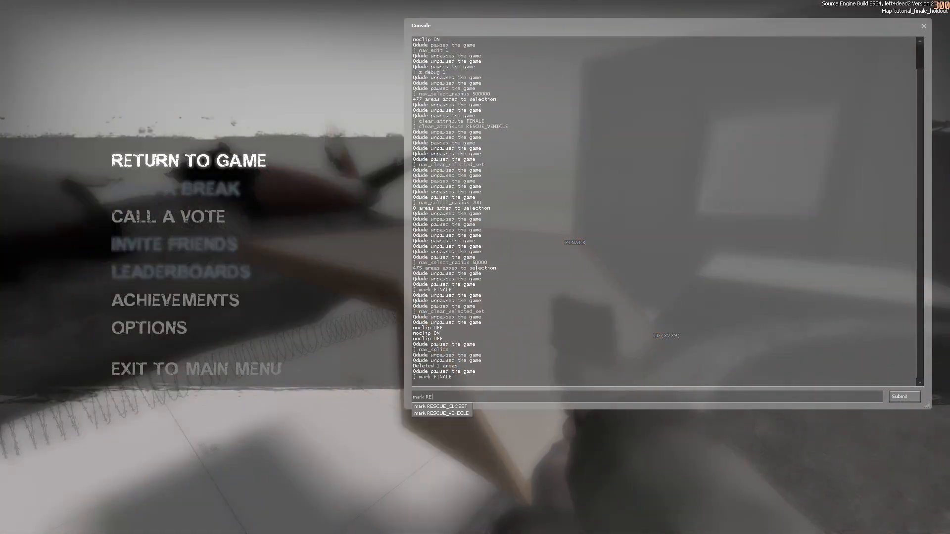
pyautogui.write('E_VEHICL')
pyautogui.press('Return')
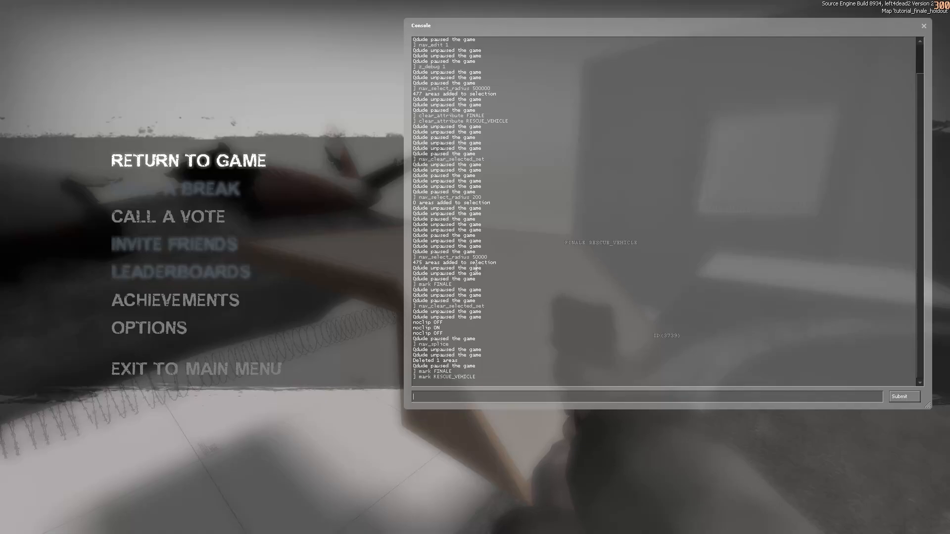
pyautogui.press('`')
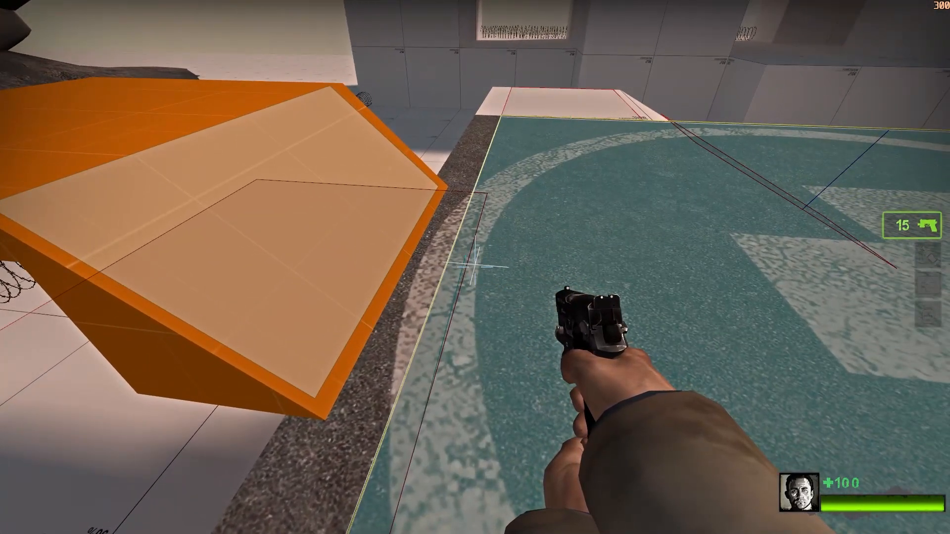
# Step: Connect the helipad's nav area with the ramp's nav area at the foot of the ramp
pyautogui.click(475, 267)
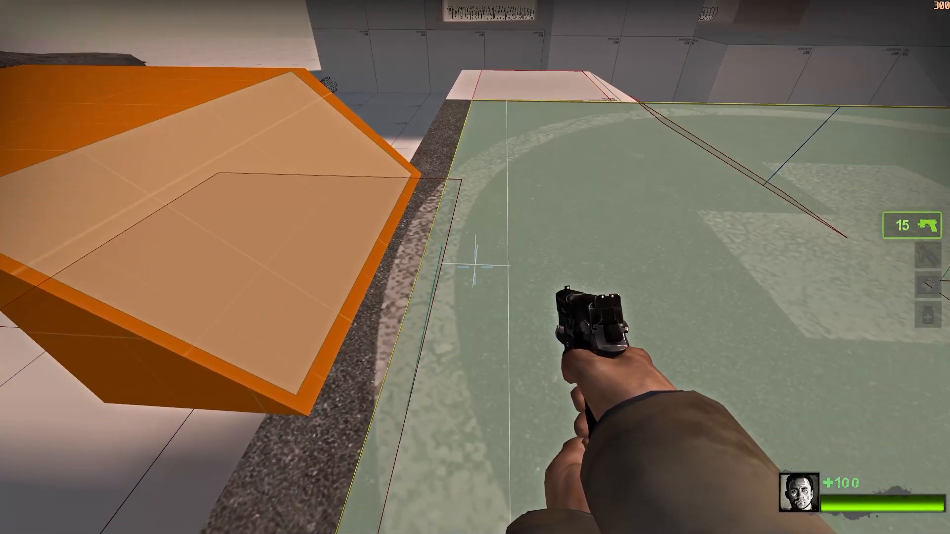
pyautogui.press('c')
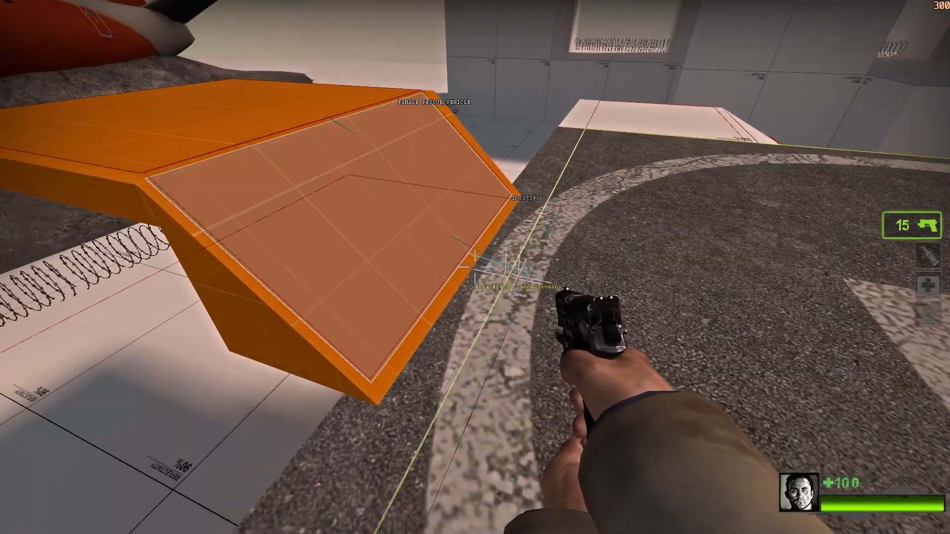
# Step: Save the edited navmesh with nav_save and run a full analysis with nav_analyze
pyautogui.press('`')
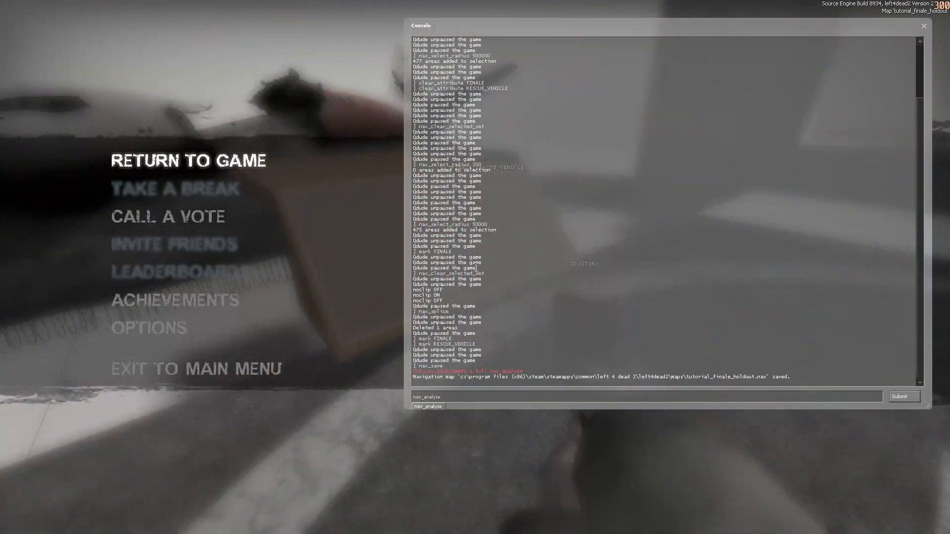
pyautogui.write('analyze')
pyautogui.press('Return')
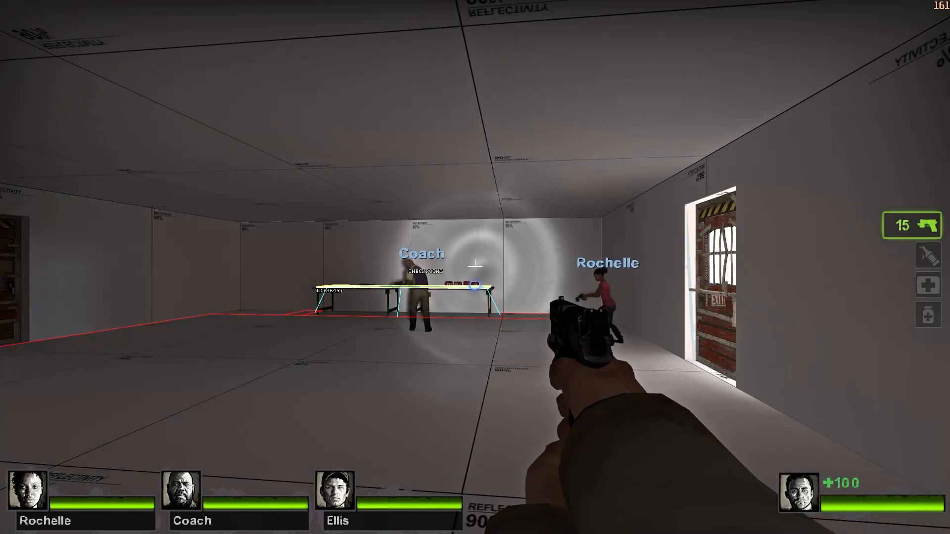
# Step: Save the analyzed navmesh with nav_save and restart the game director with director_start
pyautogui.press('`')
pyautogui.write('nav_save')
pyautogui.press('Return')
pyautogui.write('director_start')
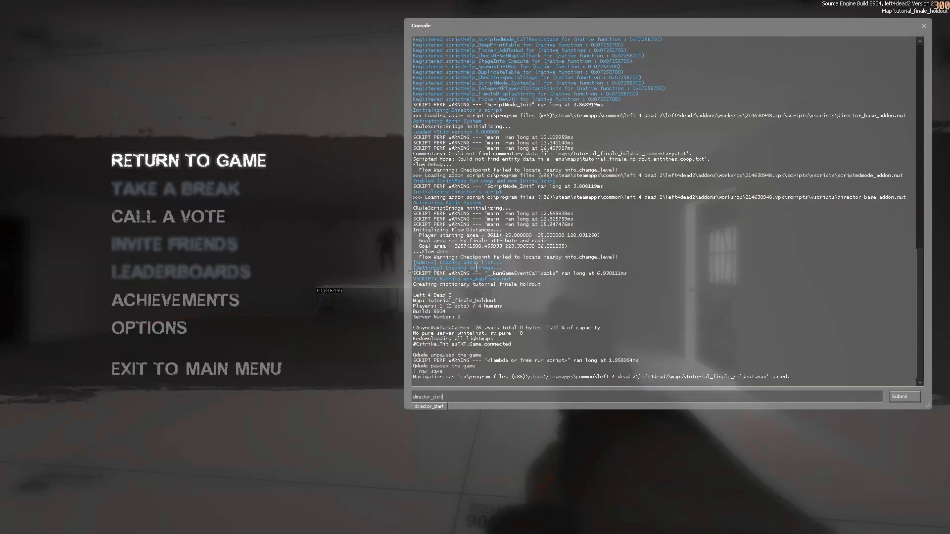
pyautogui.press('Return')
pyautogui.press('Escape')
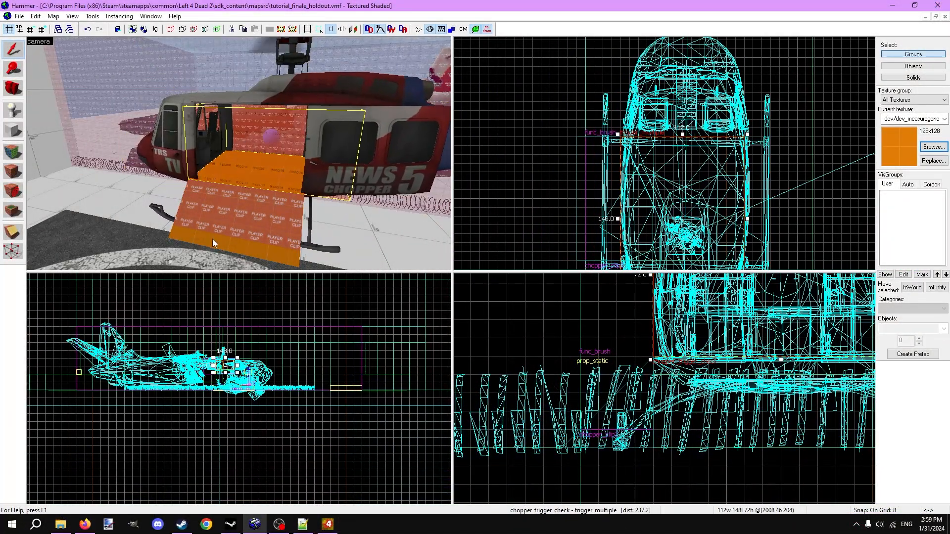
# Step: In Hammer, hide the helicopter's trigger and player clip, hide the orange ramp and floor blocks together, and unhide everything
pyautogui.press('h')
pyautogui.click(260, 201)
pyautogui.press('h')
pyautogui.click(218, 228)
pyautogui.keyDown('ctrl'); pyautogui.click(196, 180); pyautogui.keyUp('ctrl')
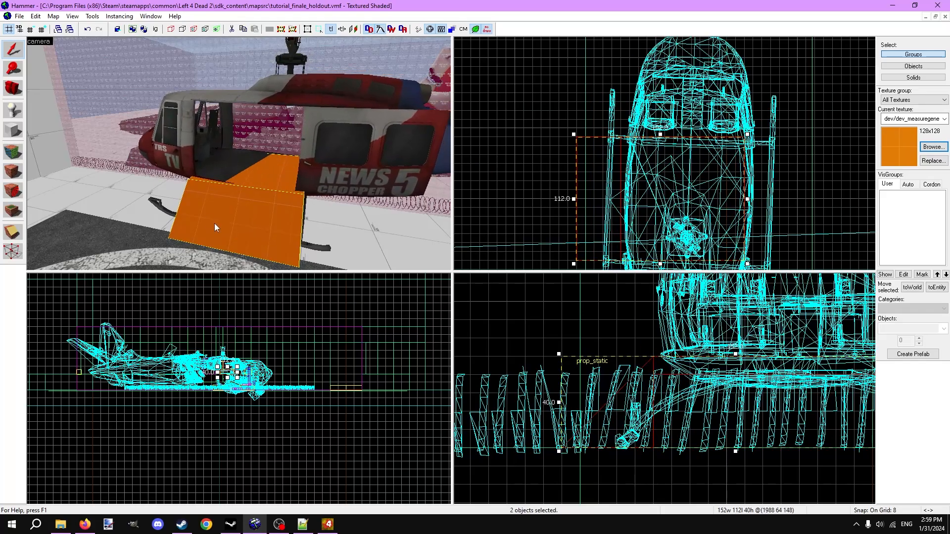
pyautogui.press('h')
pyautogui.press('u')
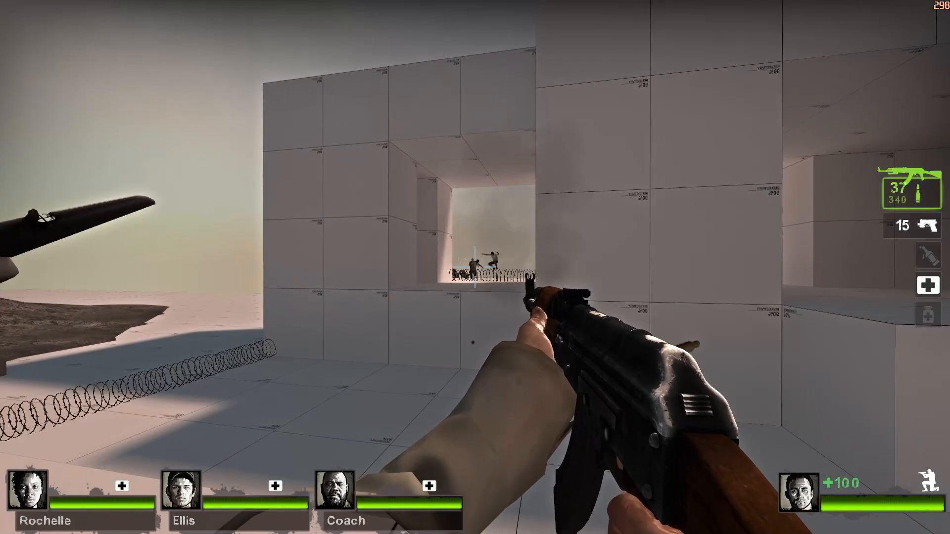
pyautogui.click(475, 267)
pyautogui.click(475, 267)
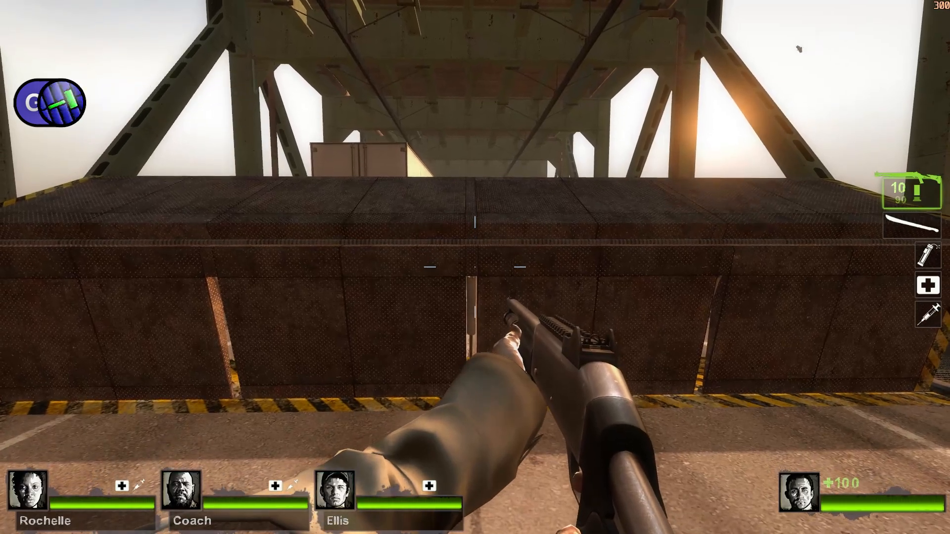
pyautogui.press('w')
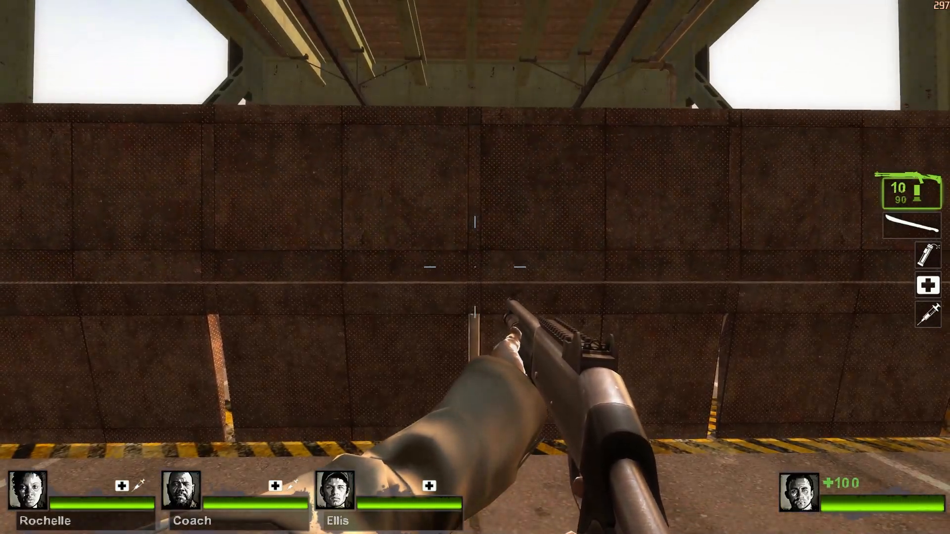
pyautogui.press('w')
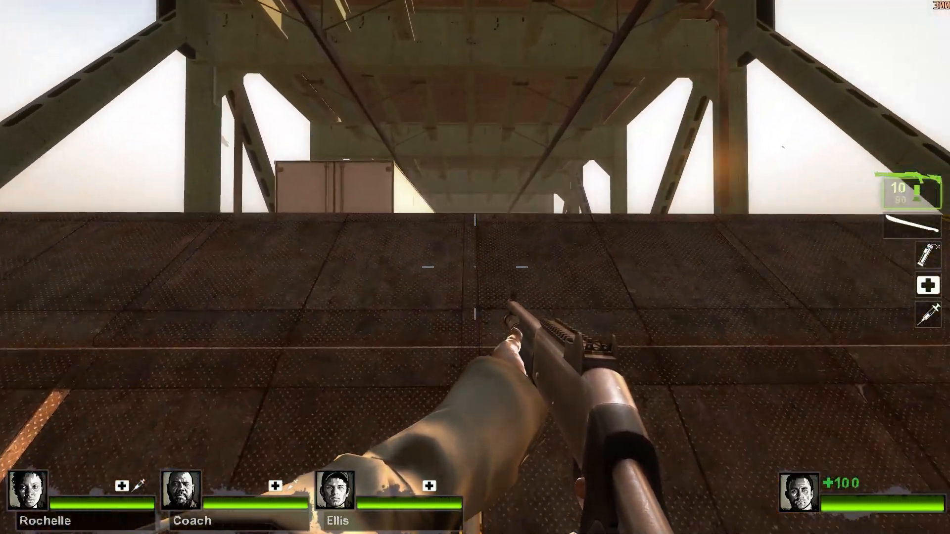
pyautogui.press('w')
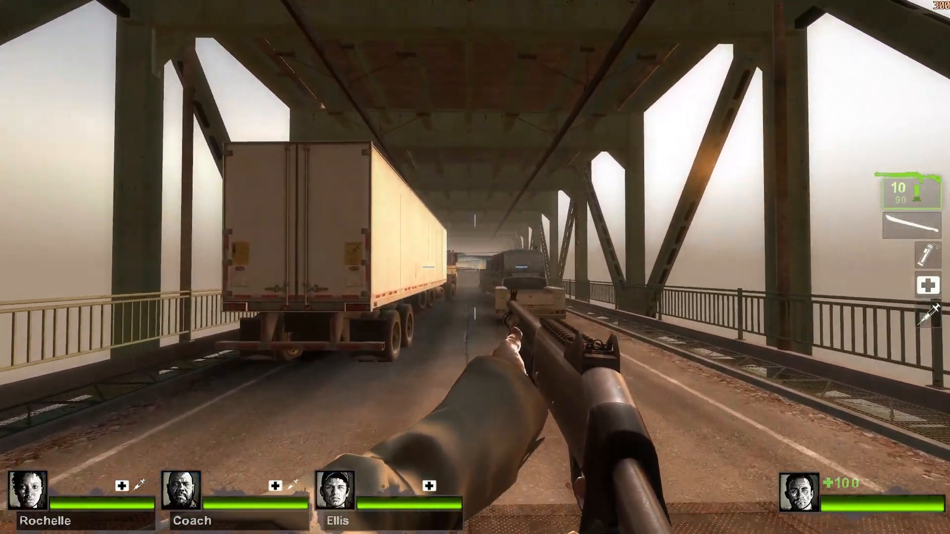
pyautogui.press('w')
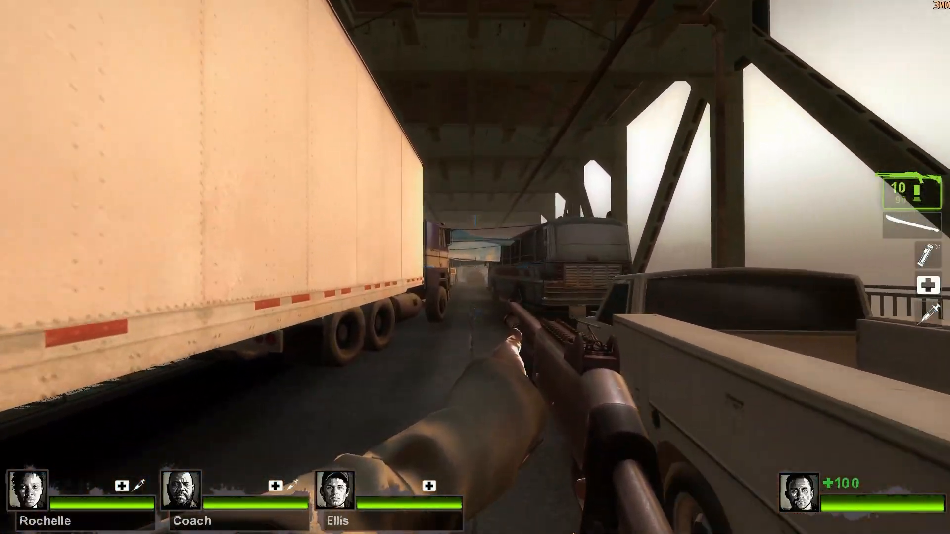
pyautogui.press('w')
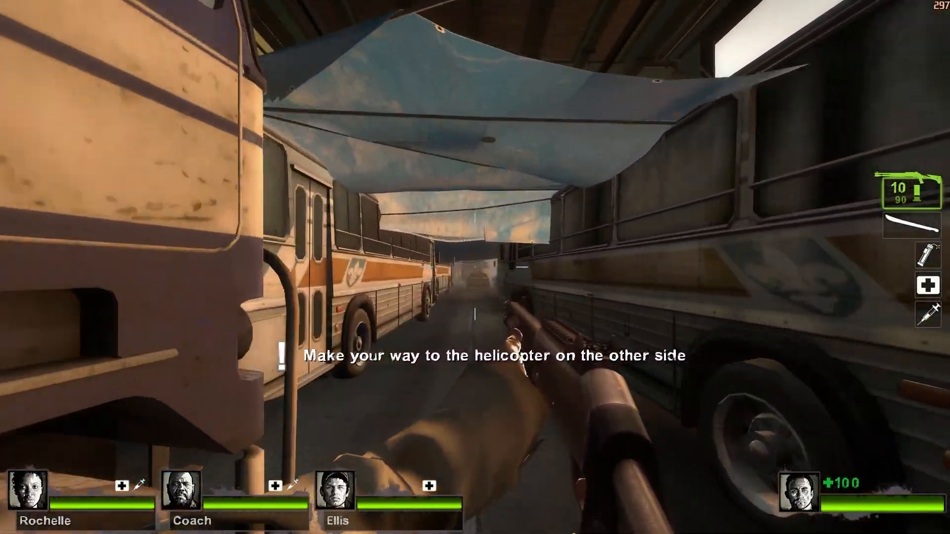
pyautogui.press('w')
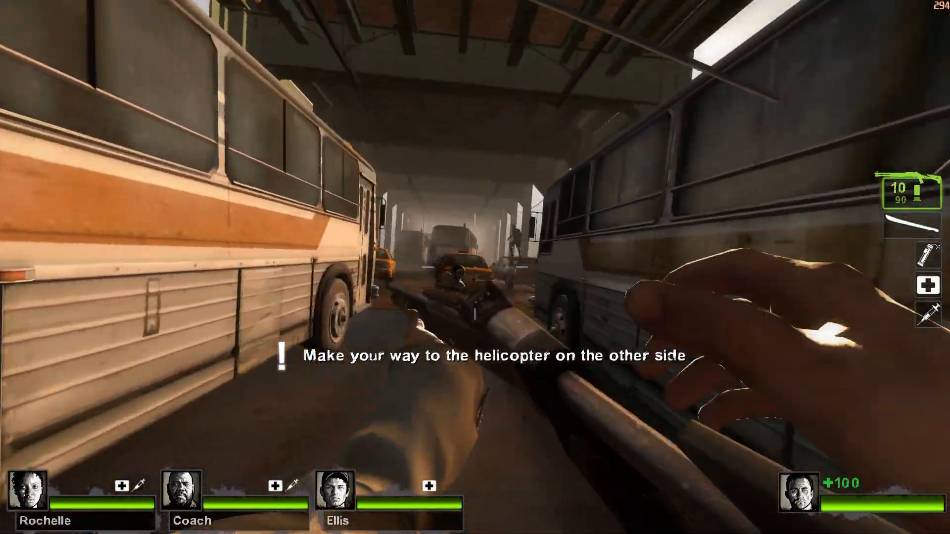
pyautogui.press('w')
pyautogui.click(474, 267)
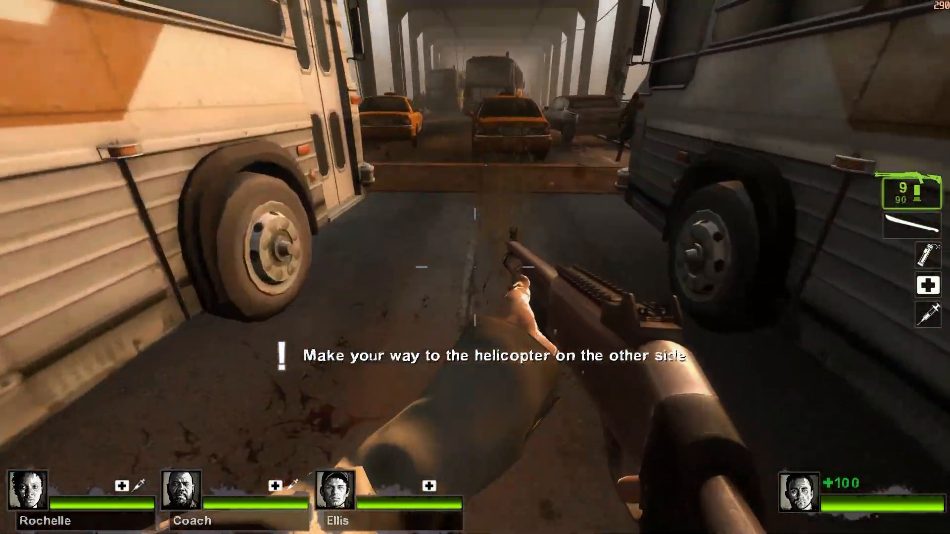
pyautogui.click(475, 267)
pyautogui.press('w')
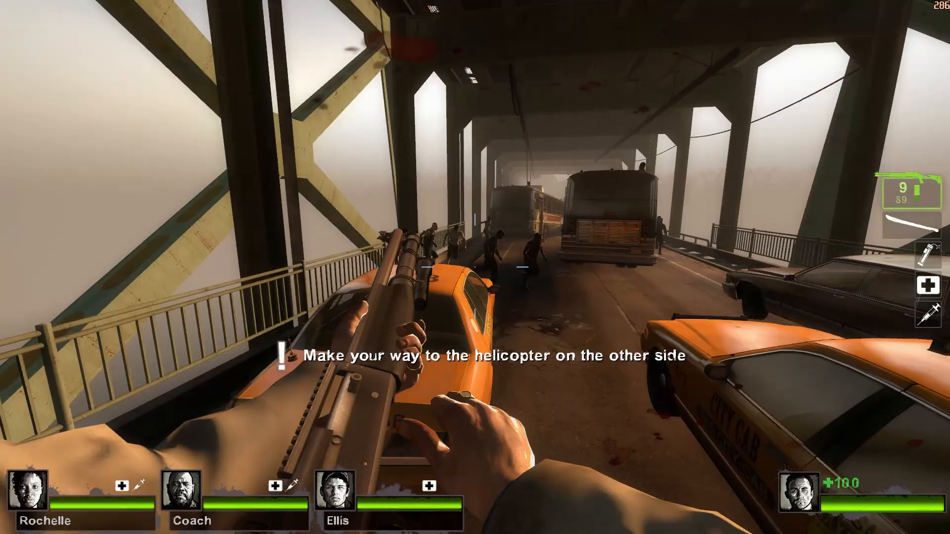
pyautogui.click(475, 267)
pyautogui.click(475, 267)
pyautogui.click(475, 267)
pyautogui.press('r')
pyautogui.click(475, 267)
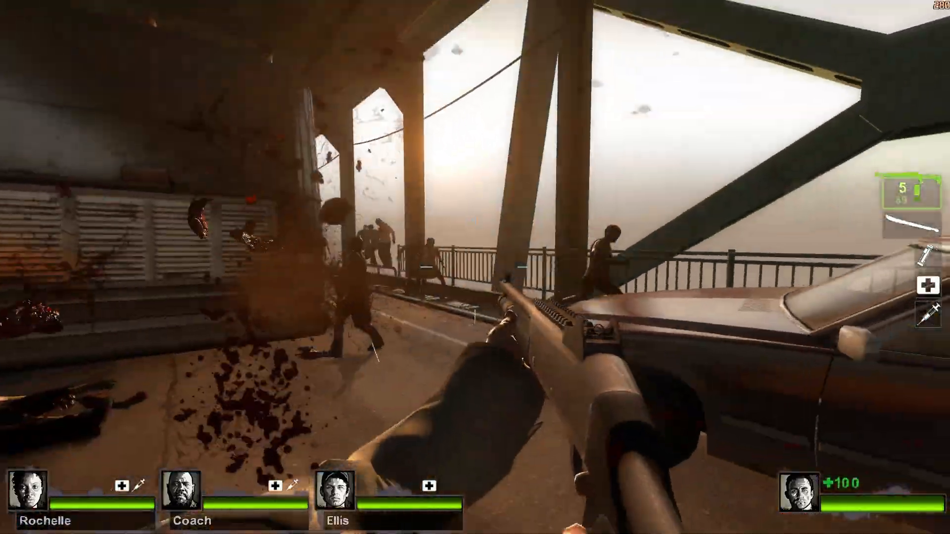
pyautogui.click(475, 267)
pyautogui.click(475, 267)
pyautogui.click(475, 267)
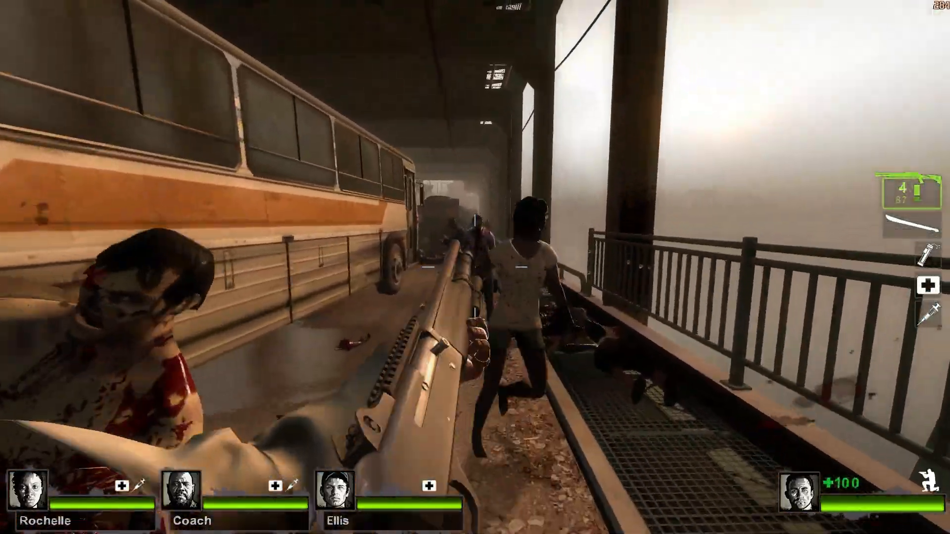
pyautogui.click(475, 267)
pyautogui.click(475, 267)
pyautogui.rightClick(475, 267)
pyautogui.press('w')
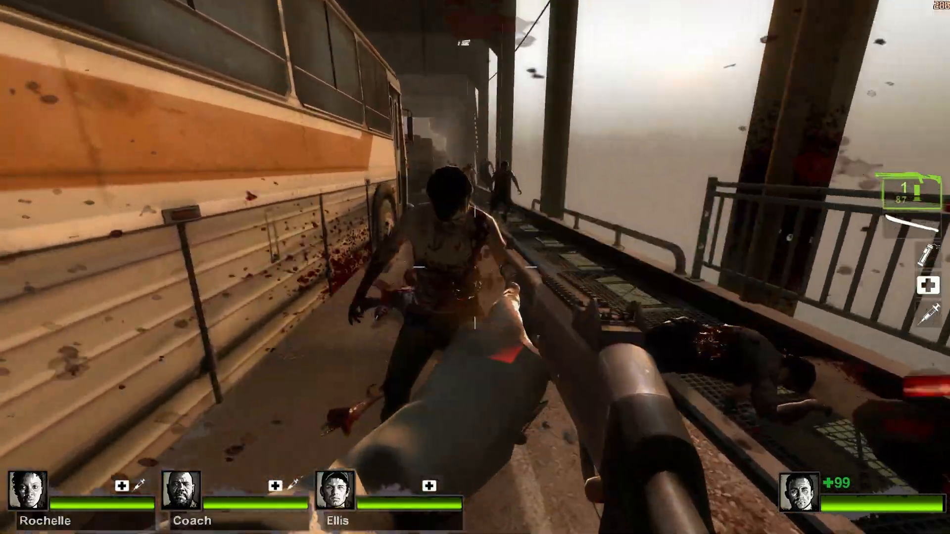
pyautogui.click(475, 267)
pyautogui.rightClick(475, 267)
pyautogui.click(475, 267)
pyautogui.rightClick(475, 267)
pyautogui.press('ctrl')
pyautogui.click(475, 267)
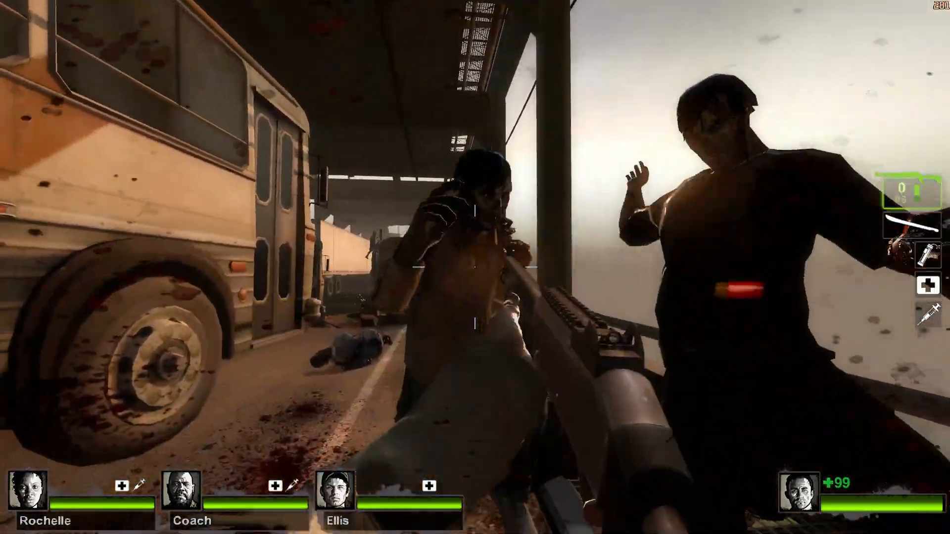
pyautogui.rightClick(475, 267)
pyautogui.press('w')
pyautogui.rightClick(475, 267)
pyautogui.press('w')
pyautogui.rightClick(475, 267)
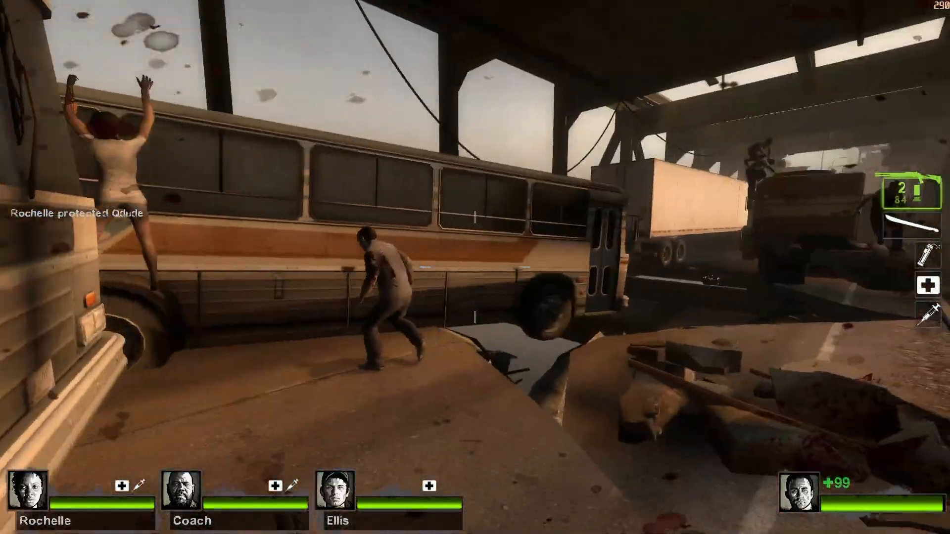
pyautogui.click(475, 267)
pyautogui.press('r')
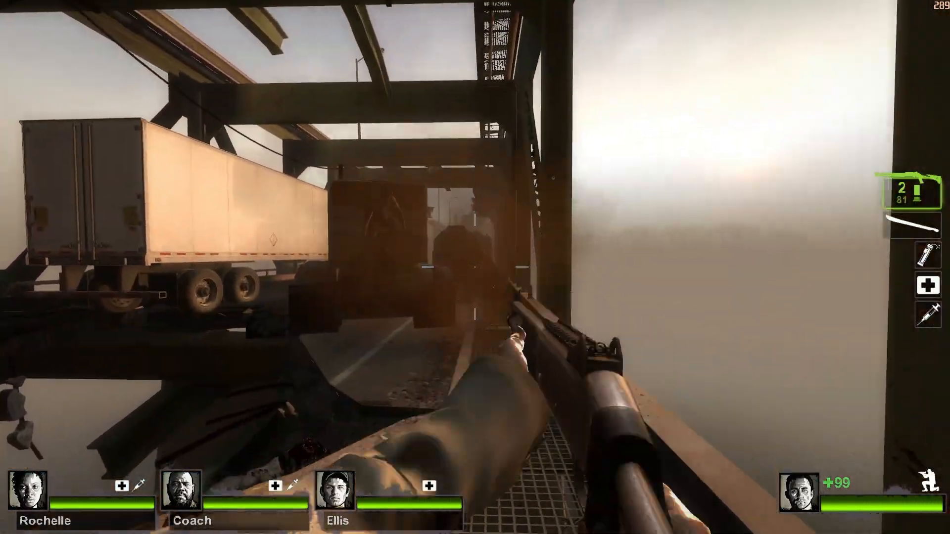
pyautogui.press('w')
pyautogui.press('r')
pyautogui.click(474, 267)
pyautogui.press('r')
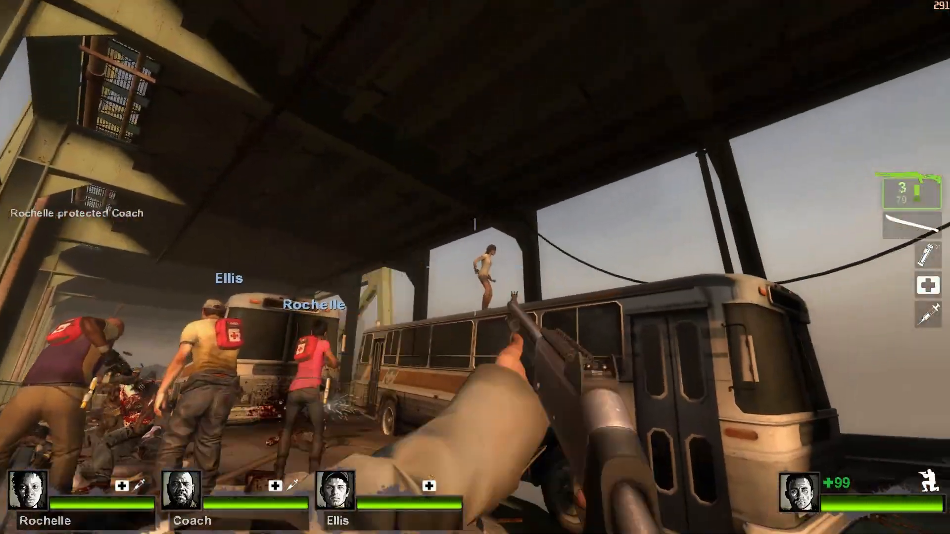
pyautogui.click(475, 267)
pyautogui.press('r')
pyautogui.press('w')
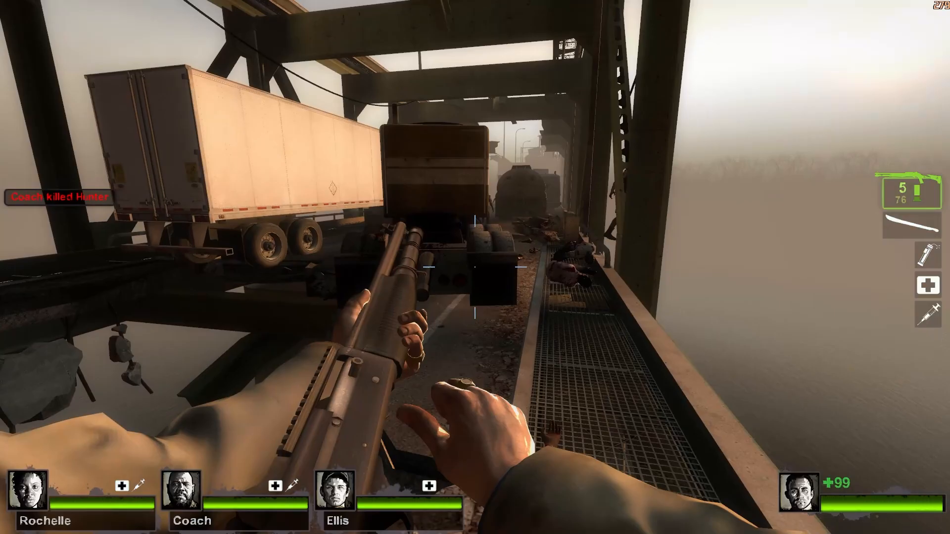
pyautogui.press('w')
pyautogui.click(475, 267)
pyautogui.click(475, 268)
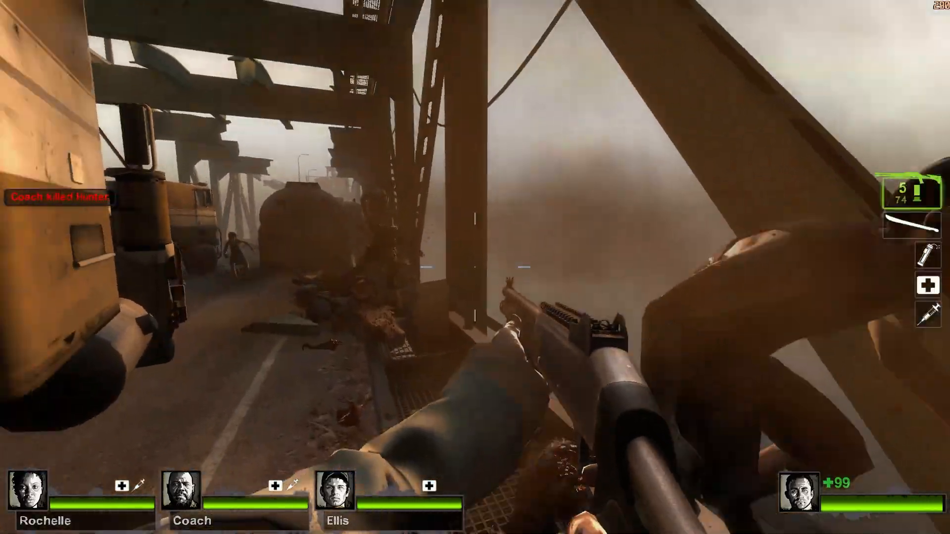
pyautogui.click(475, 267)
pyautogui.press('s')
pyautogui.click(475, 268)
pyautogui.press('r')
pyautogui.press('w')
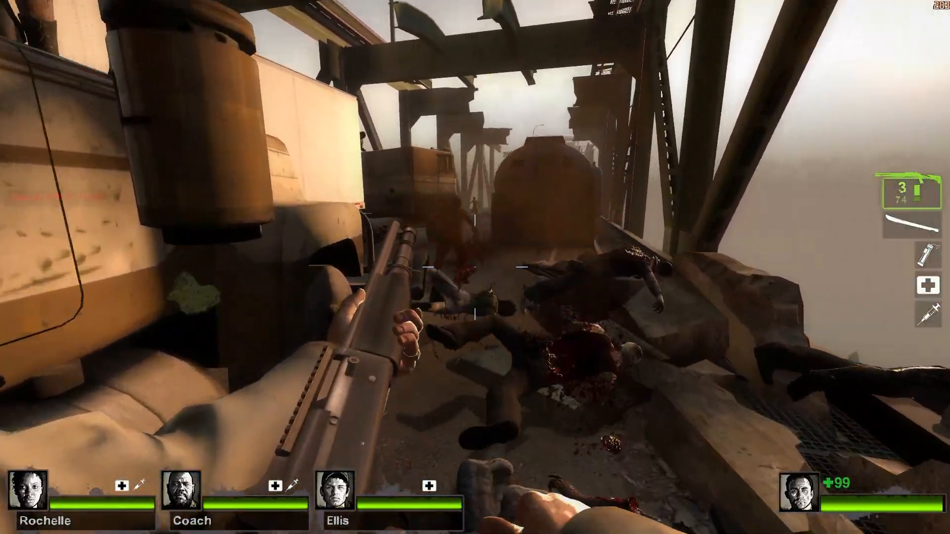
pyautogui.rightClick(475, 268)
pyautogui.press('w')
pyautogui.click(474, 267)
pyautogui.click(475, 268)
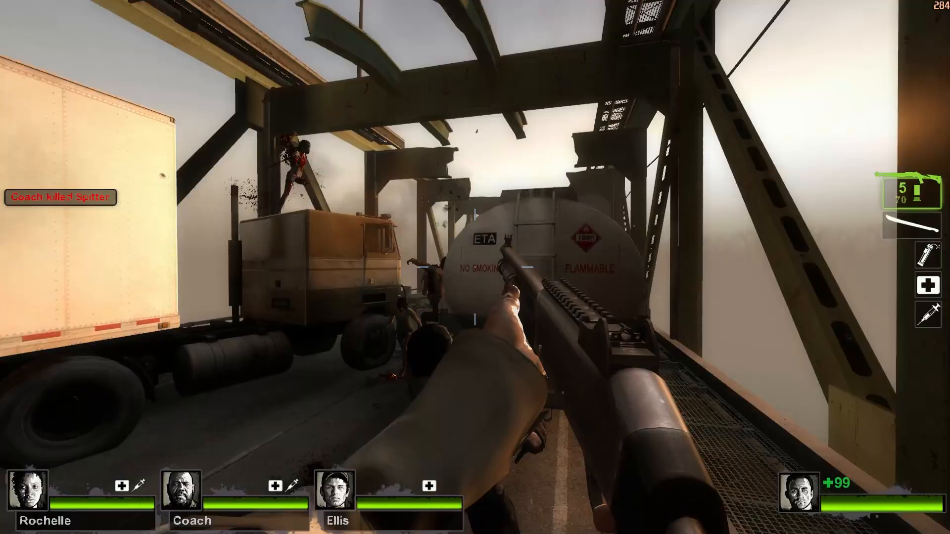
pyautogui.press('r')
pyautogui.press('w')
pyautogui.click(475, 267)
pyautogui.click(475, 267)
pyautogui.rightClick(475, 267)
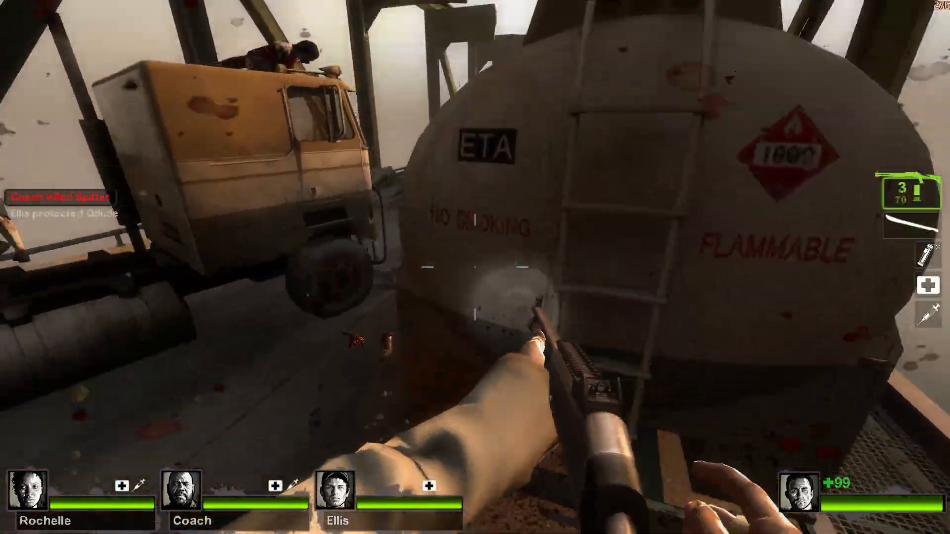
pyautogui.press('w')
pyautogui.press('r')
pyautogui.press('ctrl')
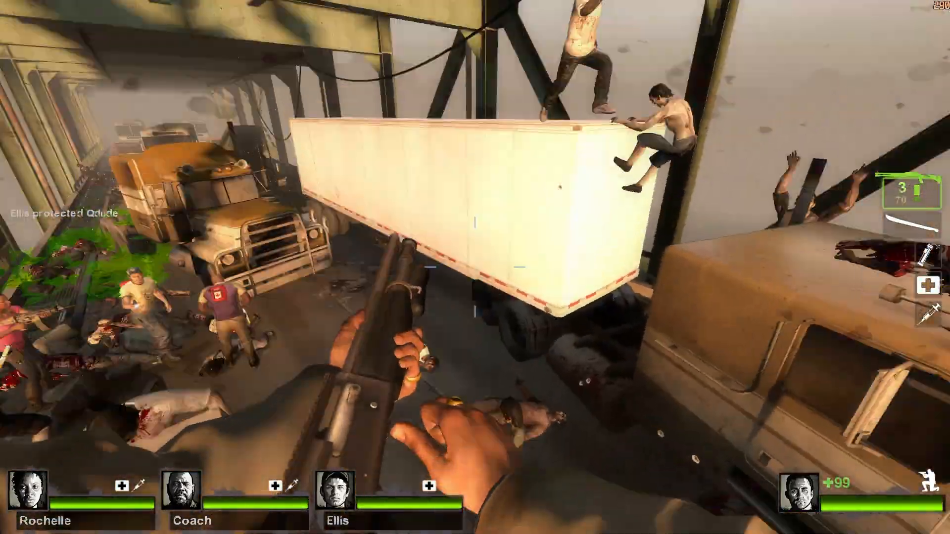
pyautogui.click(475, 267)
pyautogui.click(475, 267)
pyautogui.press('ctrl')
pyautogui.click(475, 267)
pyautogui.press('r')
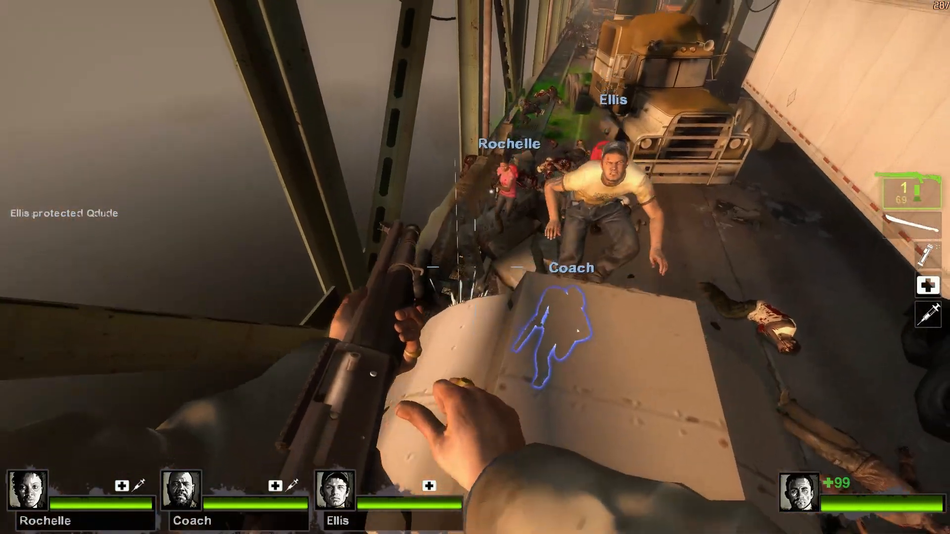
pyautogui.press('w')
pyautogui.press('w')
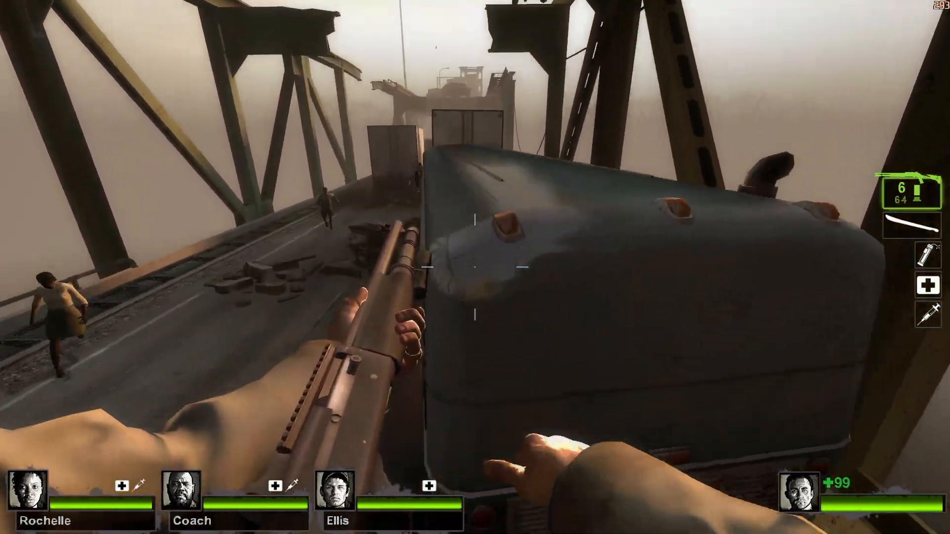
pyautogui.press('w')
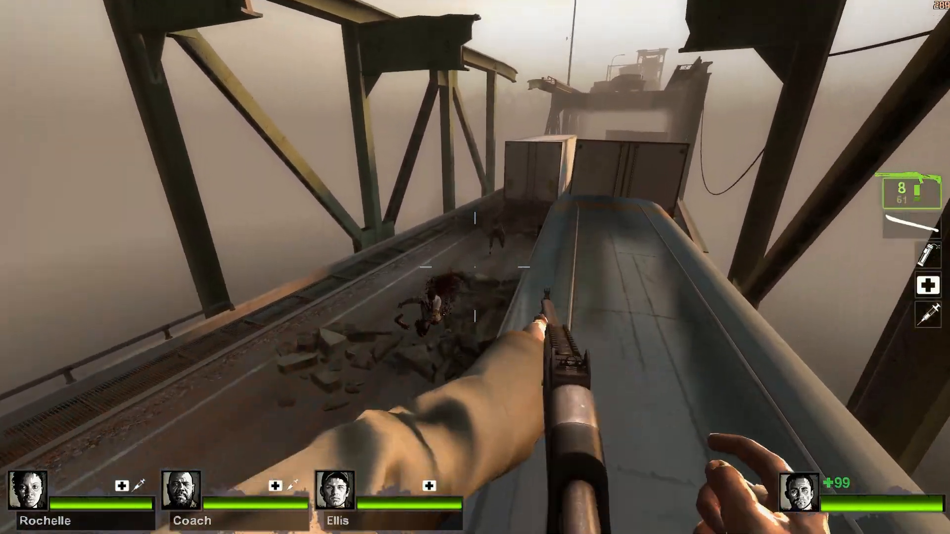
pyautogui.click(474, 267)
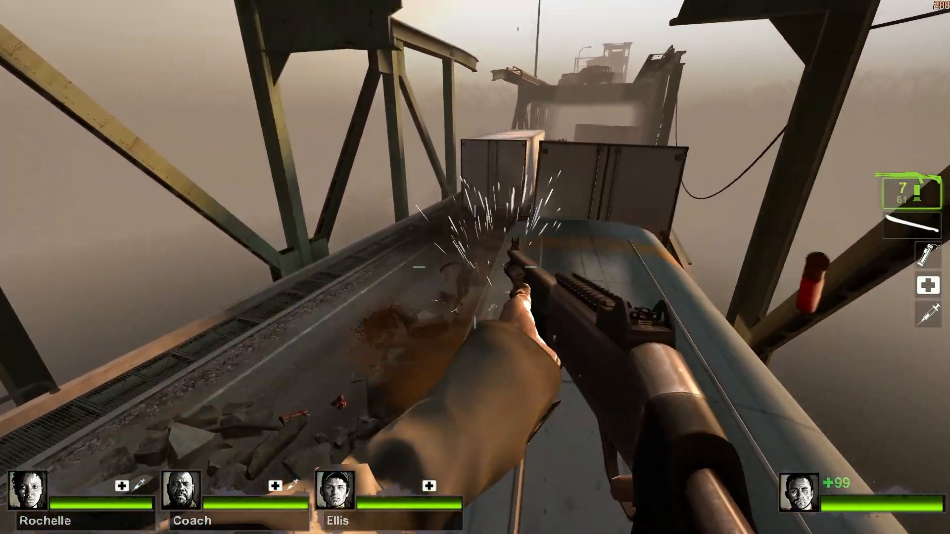
pyautogui.press('w')
pyautogui.click(475, 267)
pyautogui.press('space')
pyautogui.press('r')
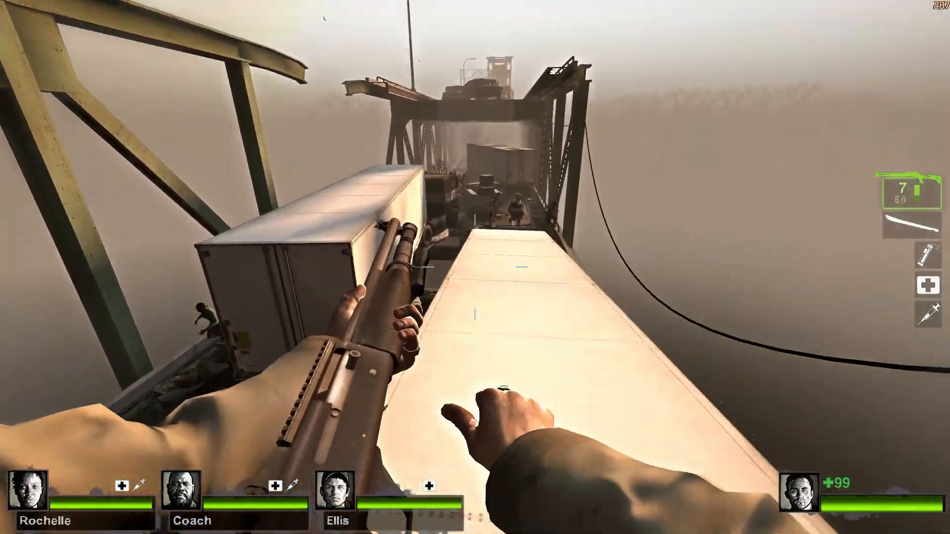
pyautogui.press('w')
pyautogui.click(475, 268)
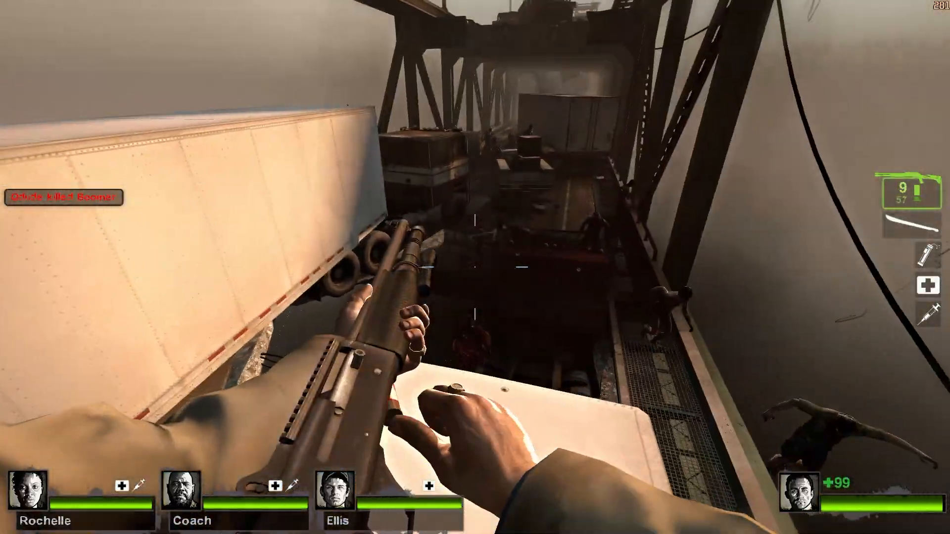
pyautogui.press('ctrl')
pyautogui.click(475, 267)
pyautogui.click(475, 267)
pyautogui.click(475, 267)
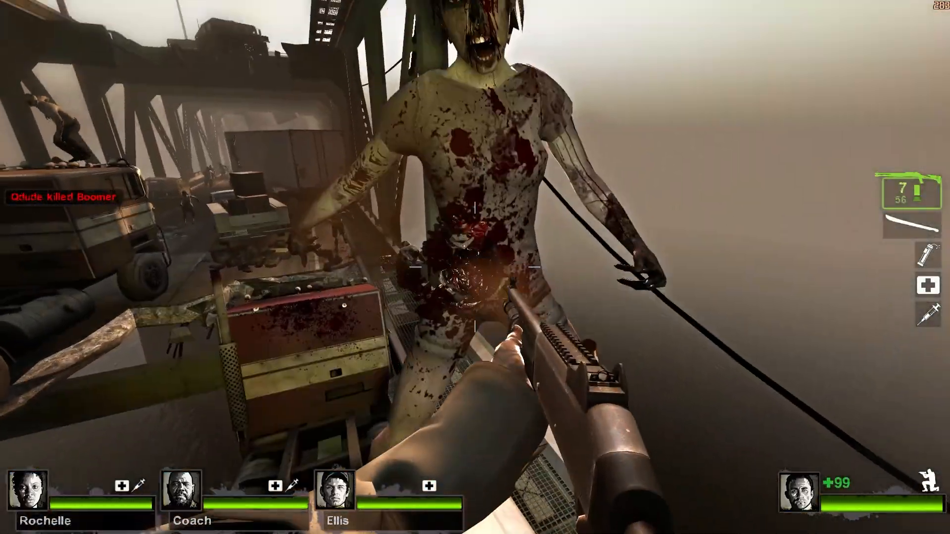
pyautogui.press('r')
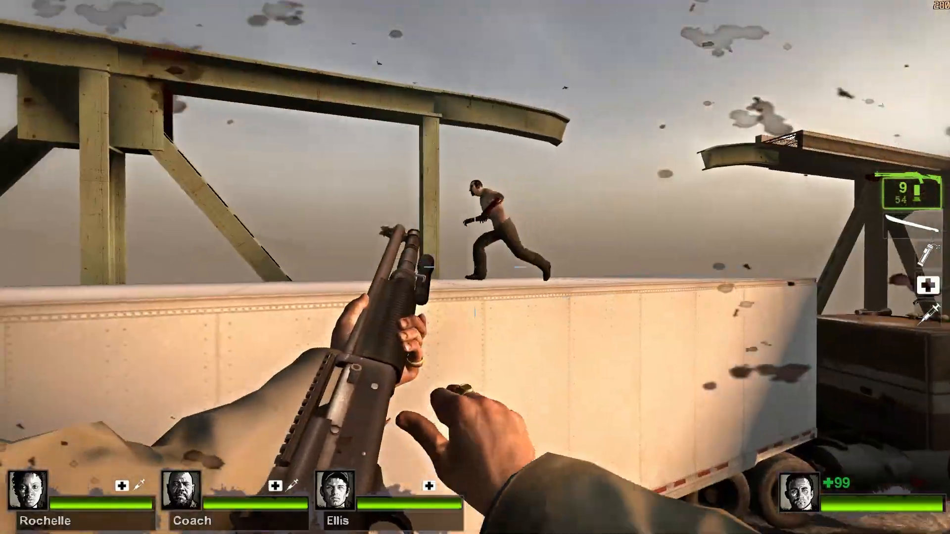
pyautogui.click(475, 267)
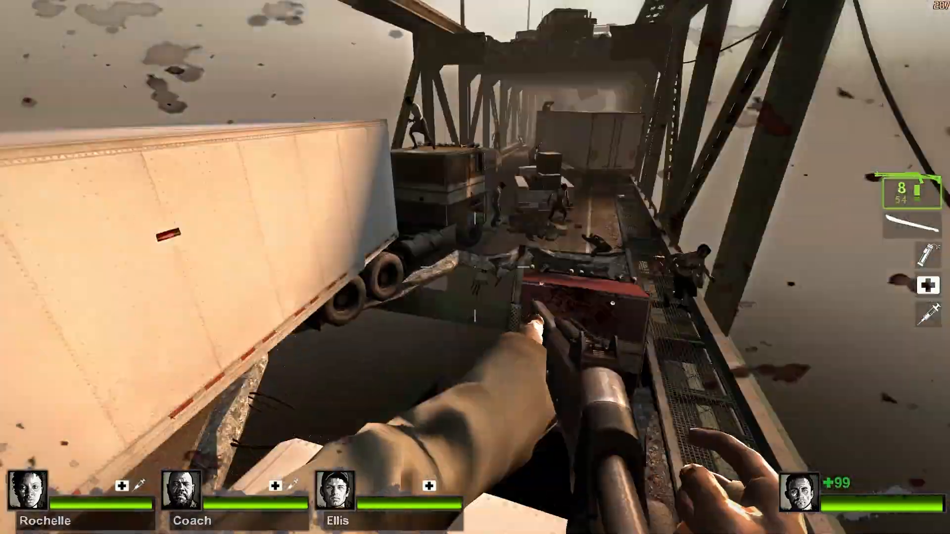
pyautogui.click(475, 267)
pyautogui.click(474, 267)
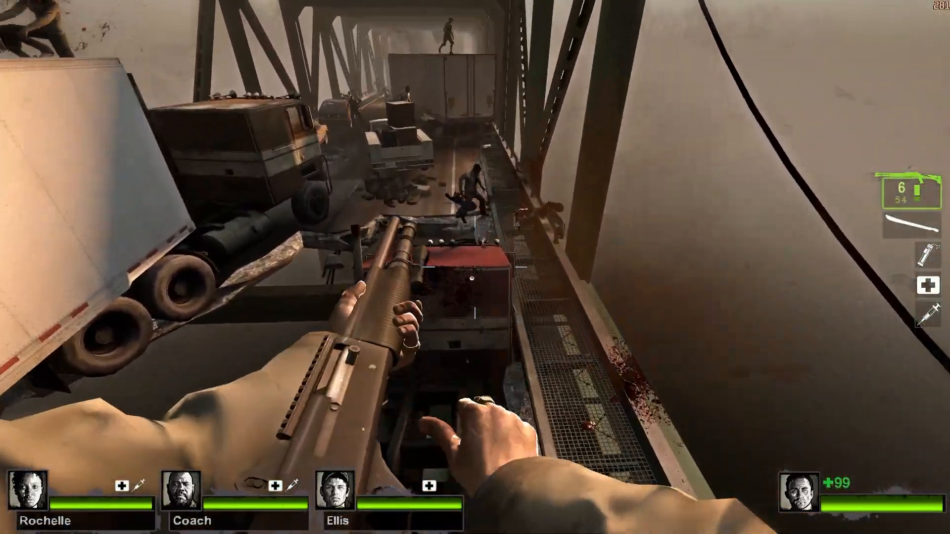
pyautogui.press('w')
pyautogui.click(475, 267)
pyautogui.rightClick(475, 267)
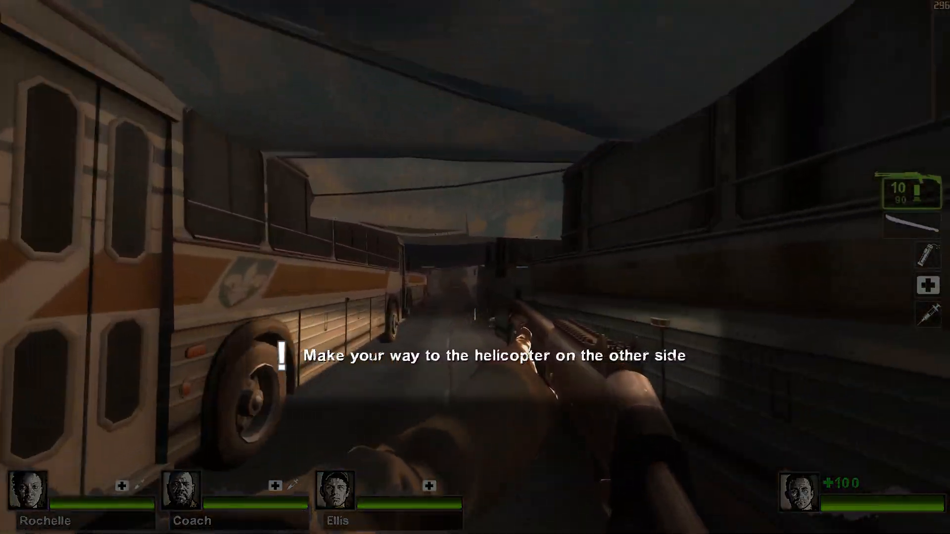
pyautogui.press('w')
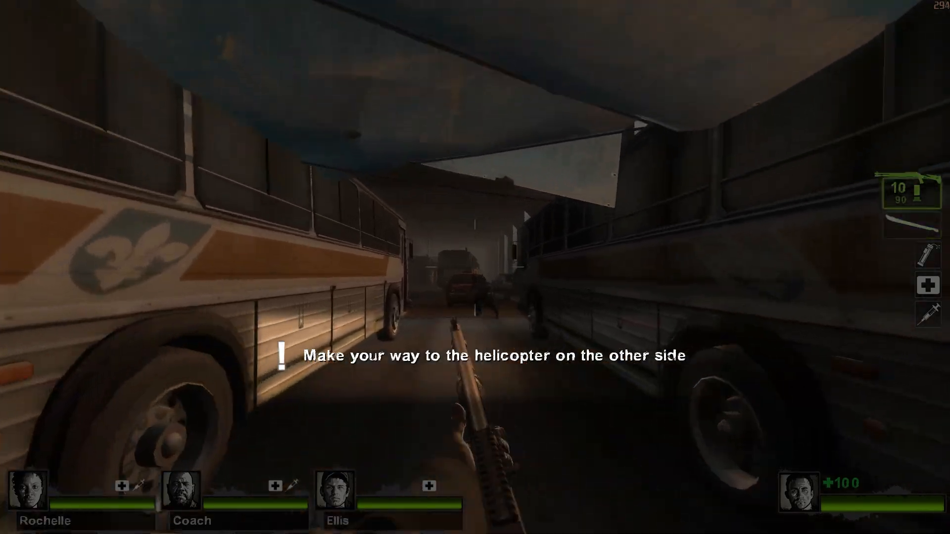
pyautogui.click(475, 267)
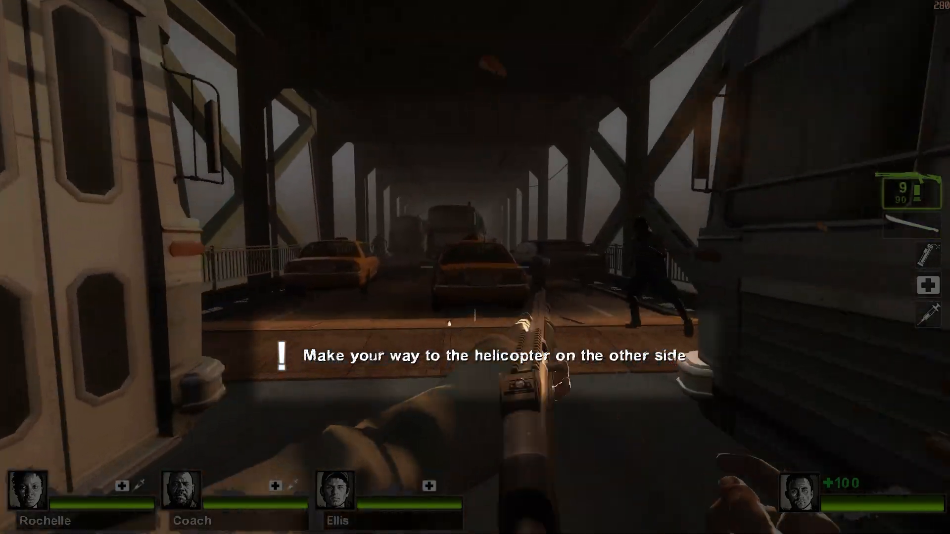
pyautogui.press('w')
pyautogui.click(475, 267)
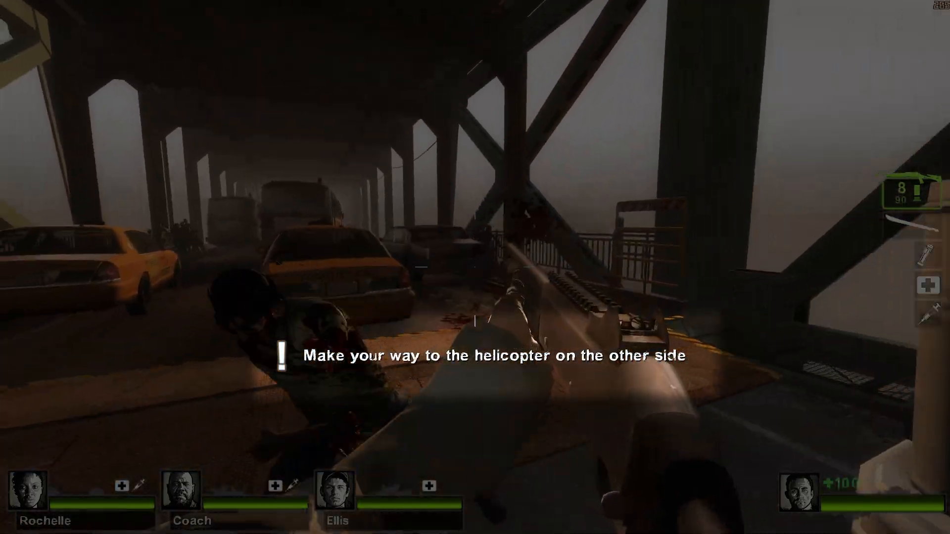
pyautogui.press('r')
pyautogui.press('w')
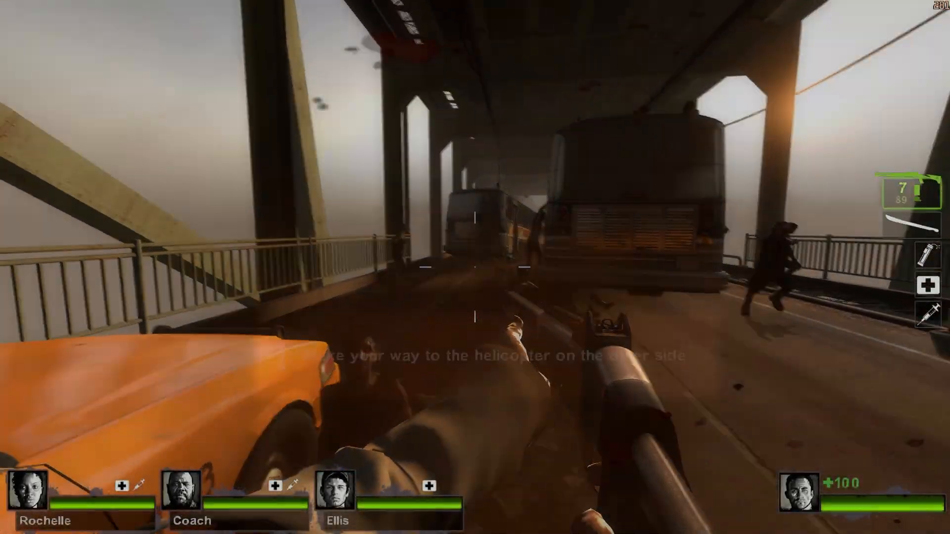
pyautogui.click(475, 267)
pyautogui.click(475, 267)
pyautogui.press('w')
pyautogui.click(475, 267)
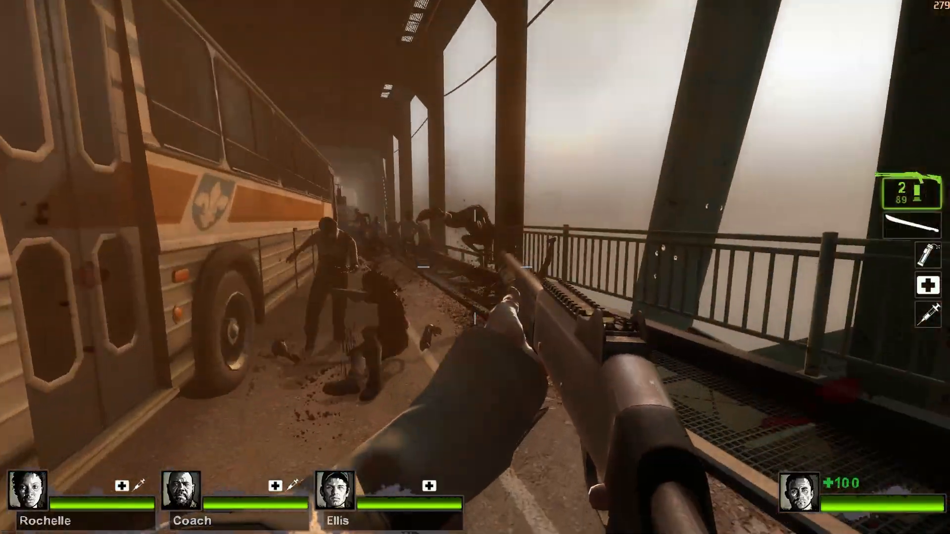
pyautogui.rightClick(475, 267)
pyautogui.press('r')
pyautogui.press('ctrl')
pyautogui.click(475, 267)
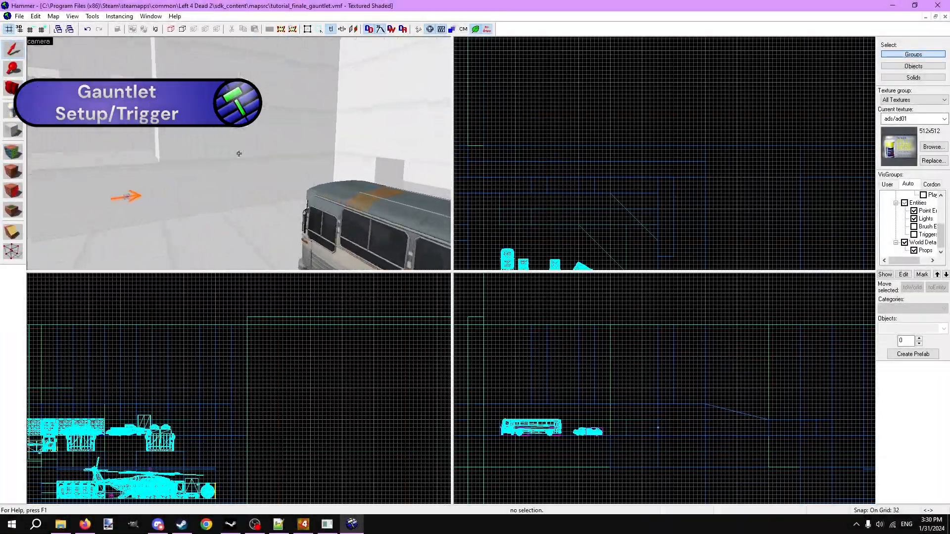
# Step: In Hammer, hide the control box's buttonmodel prop and open the properties of the finalebutton trigger_finale behind it
pyautogui.press('w')
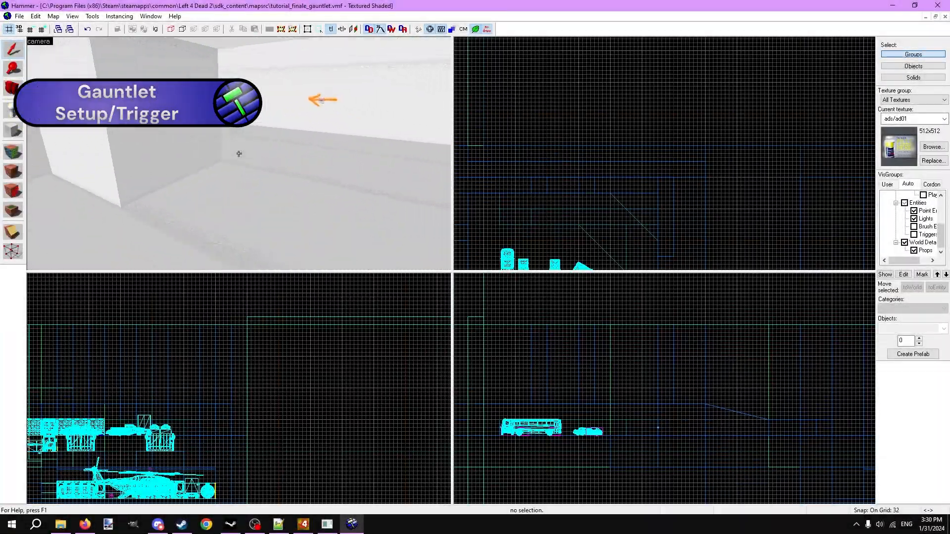
pyautogui.press('w')
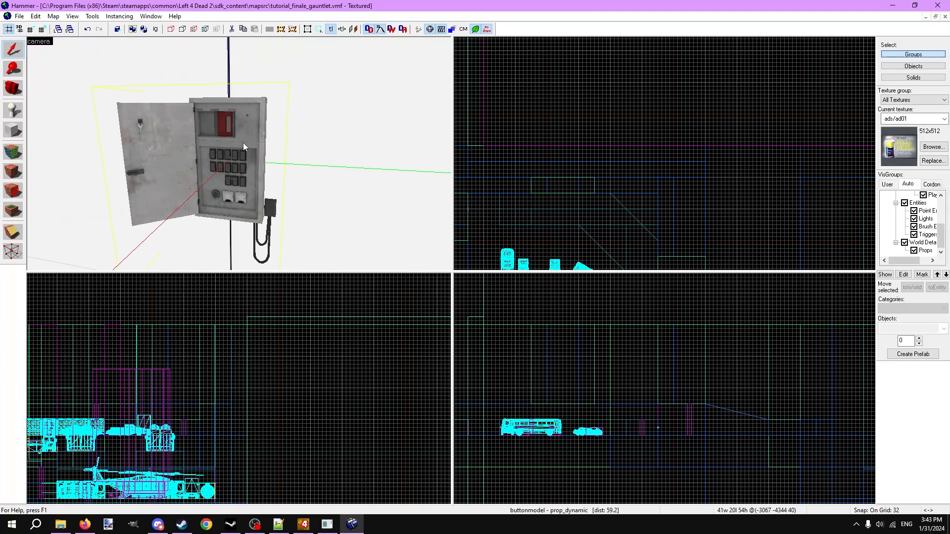
pyautogui.doubleClick(243, 143)
pyautogui.press('h')
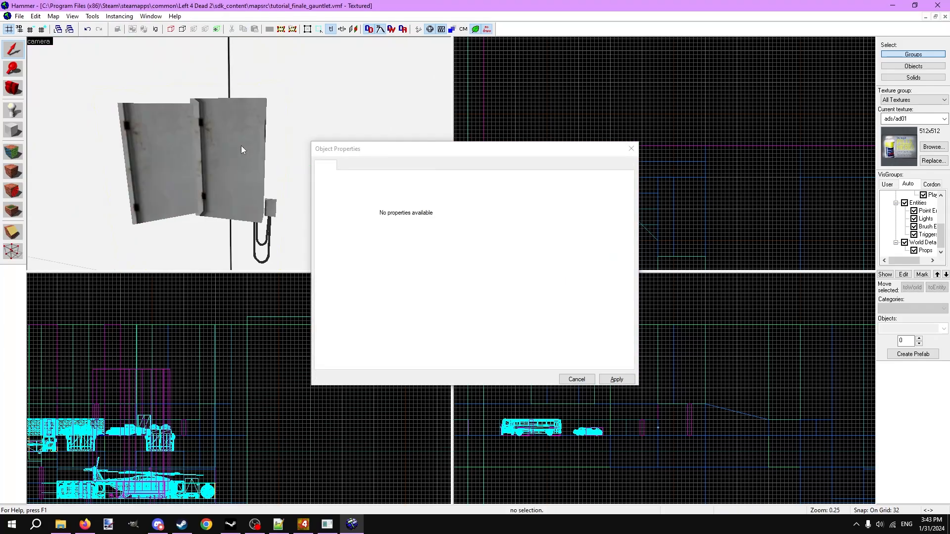
pyautogui.click(270, 204)
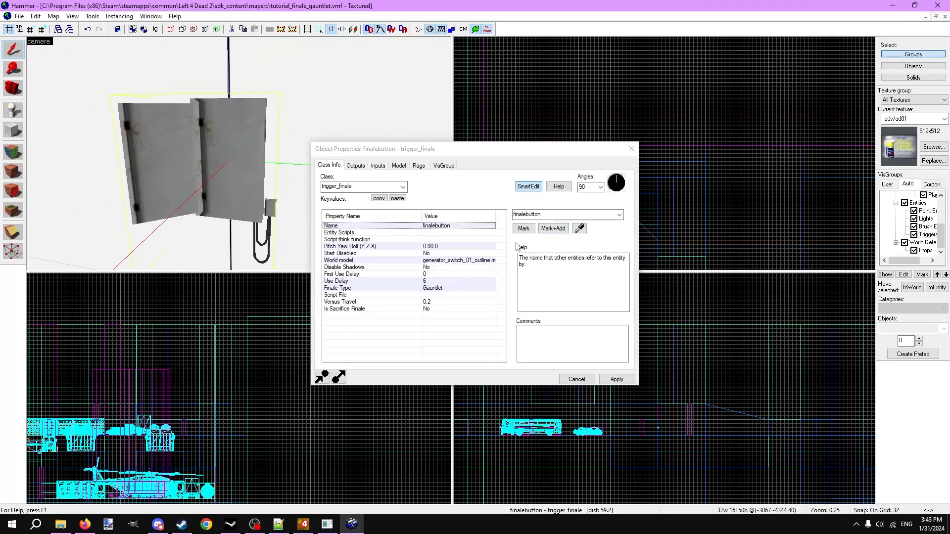
# Step: Examine the trigger_finale's Finale Type and Use Delay, then its UseStart outputs for the gate model, sounds, button, nav blocker and clipping
pyautogui.click(447, 291)
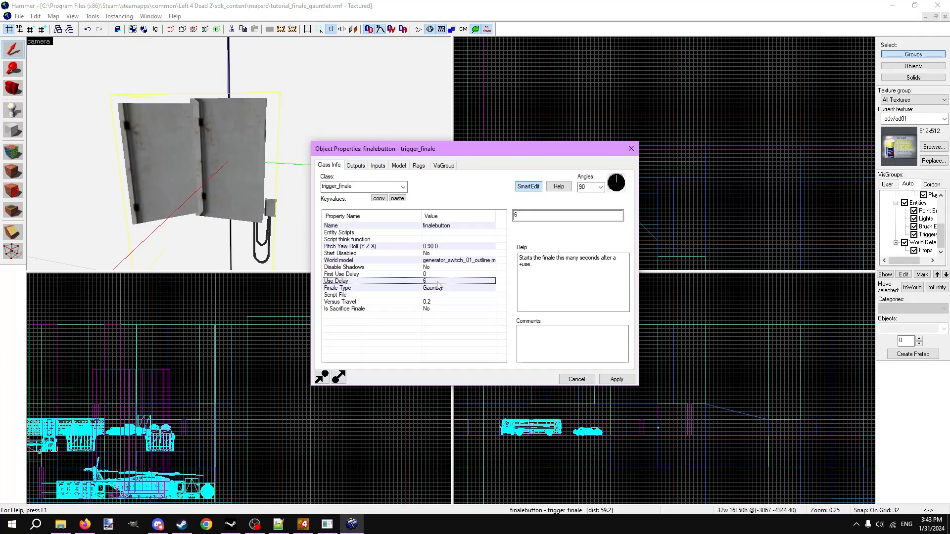
pyautogui.click(355, 165)
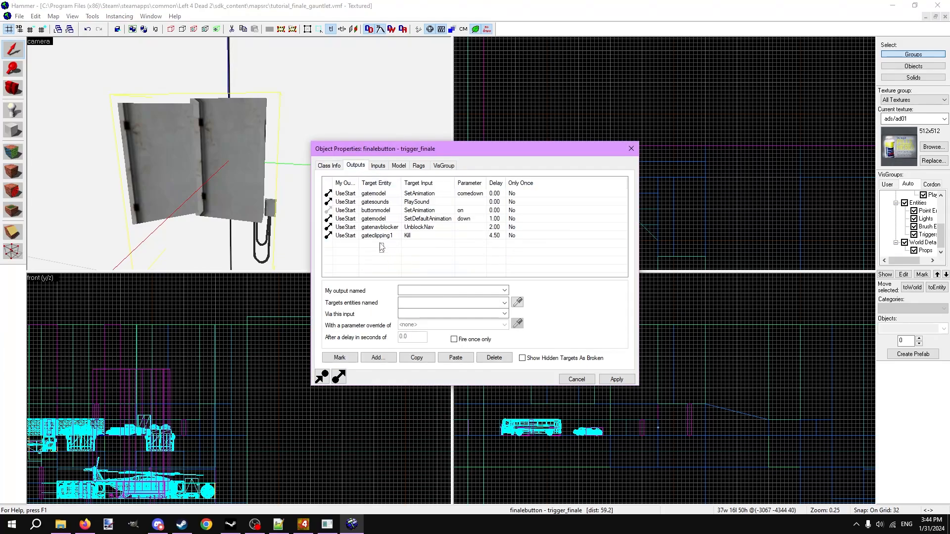
pyautogui.moveTo(381, 247); pyautogui.dragTo(356, 198)
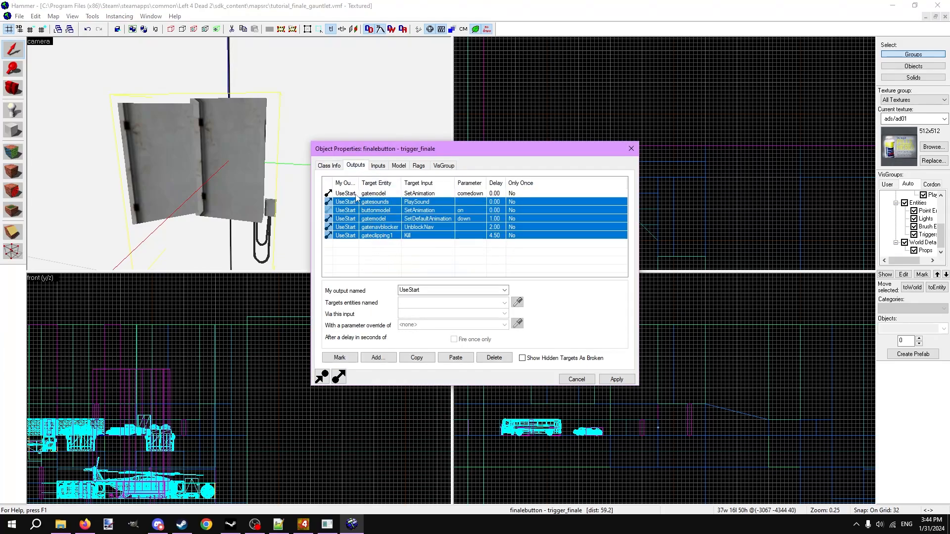
pyautogui.click(358, 263)
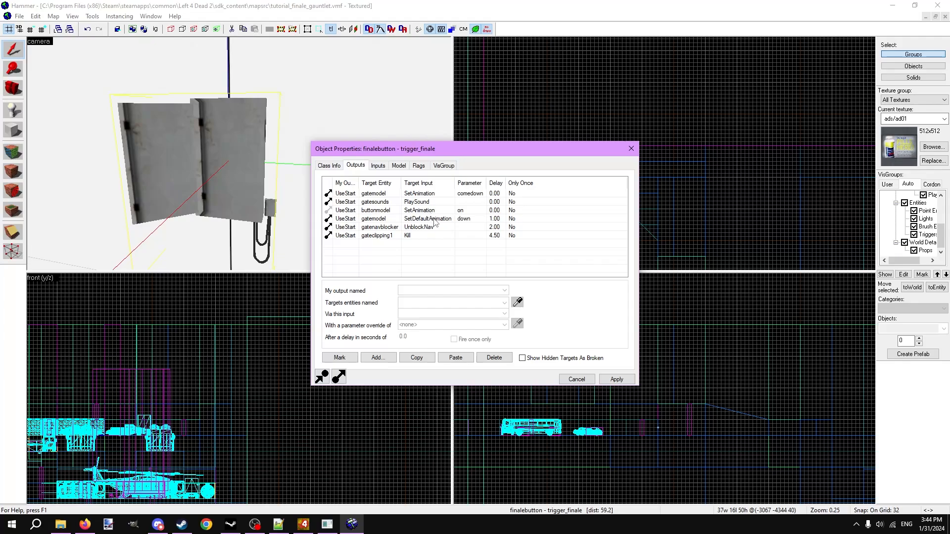
pyautogui.click(432, 218)
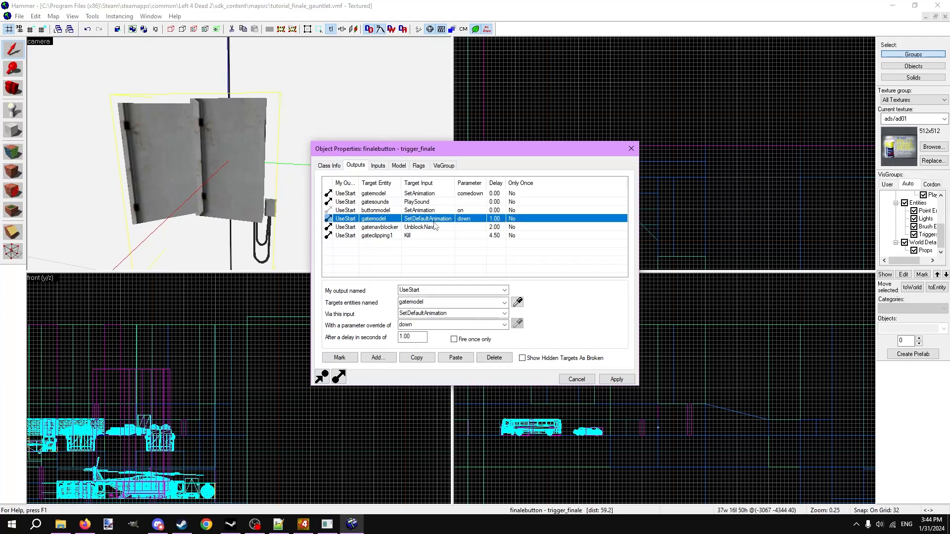
pyautogui.click(432, 253)
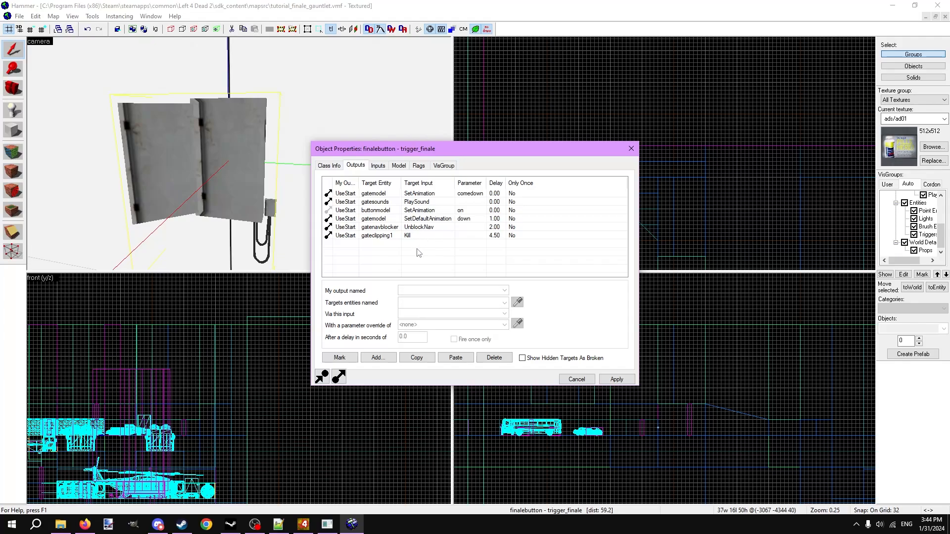
pyautogui.click(331, 166)
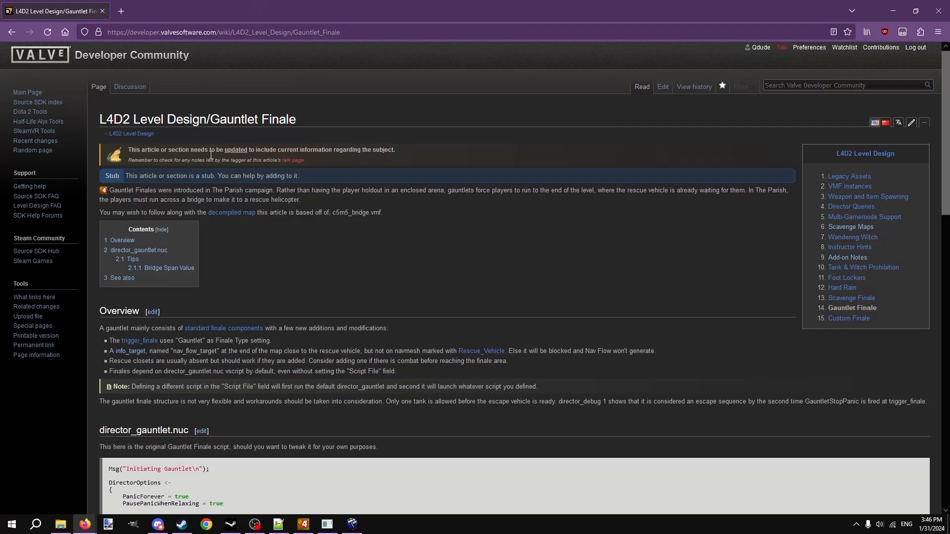
# Step: In the browser, copy the complete director_gauntlet.nuc script from the Valve Developer Community's Gauntlet Finale page
pyautogui.scroll(-6, 214, 182)
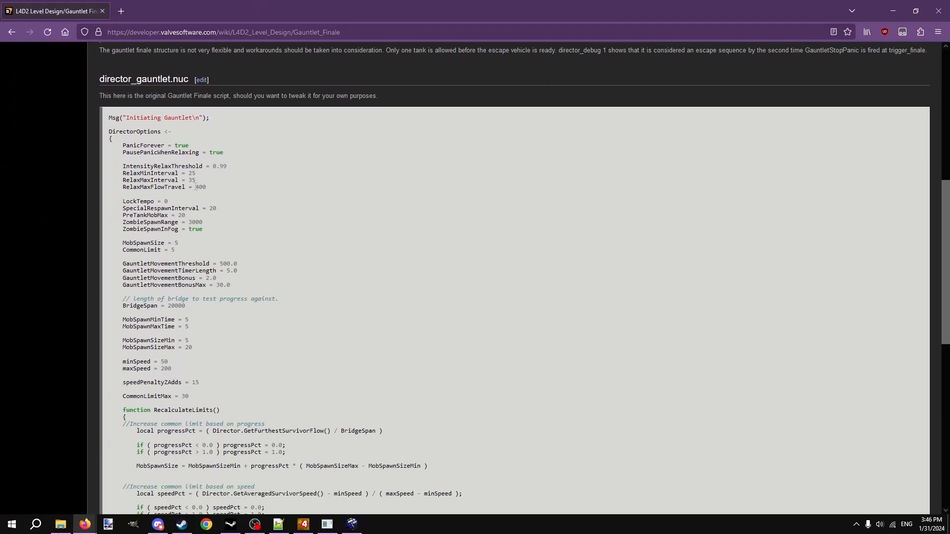
pyautogui.scroll(-5, 58, 212)
pyautogui.scroll(4, 65, 244)
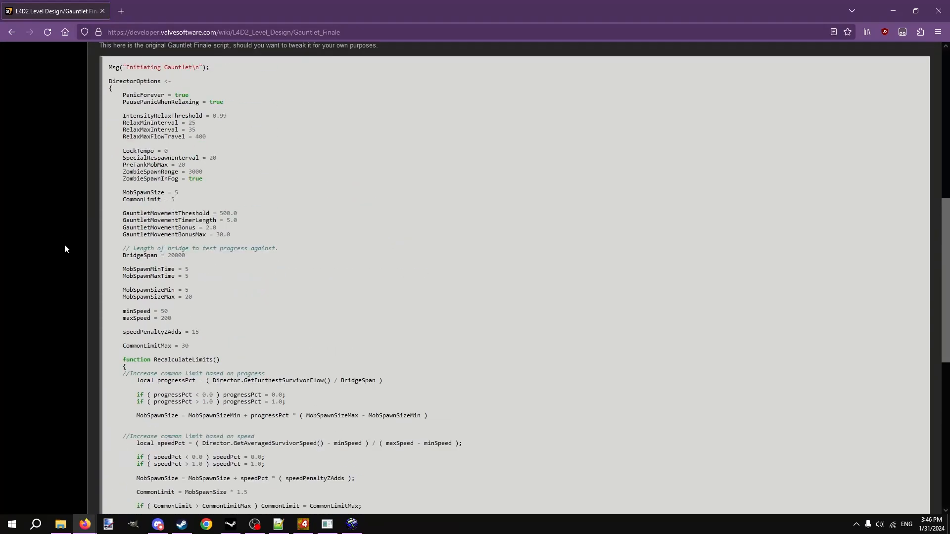
pyautogui.scroll(3, 64, 251)
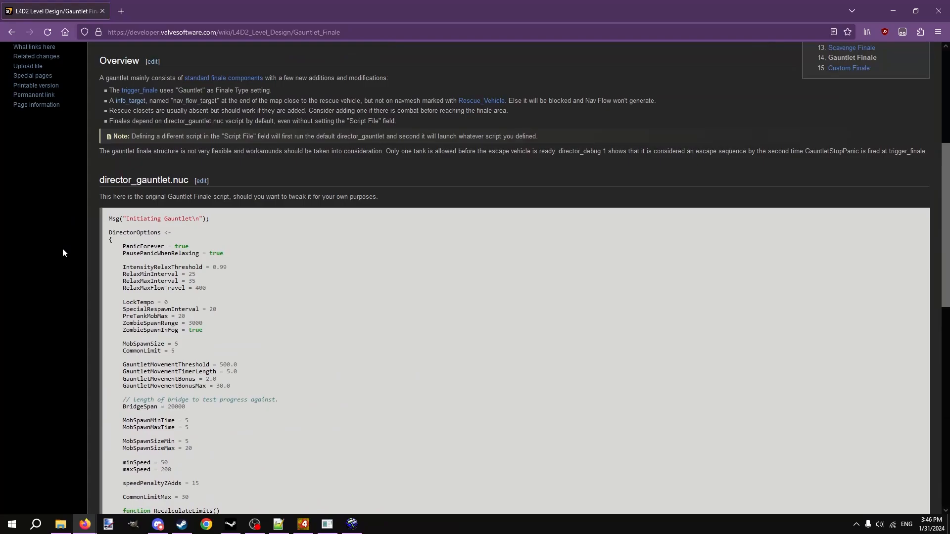
pyautogui.scroll(-6, 148, 272)
pyautogui.moveTo(122, 422); pyautogui.dragTo(111, 118)
pyautogui.scroll(4, 118, 400)
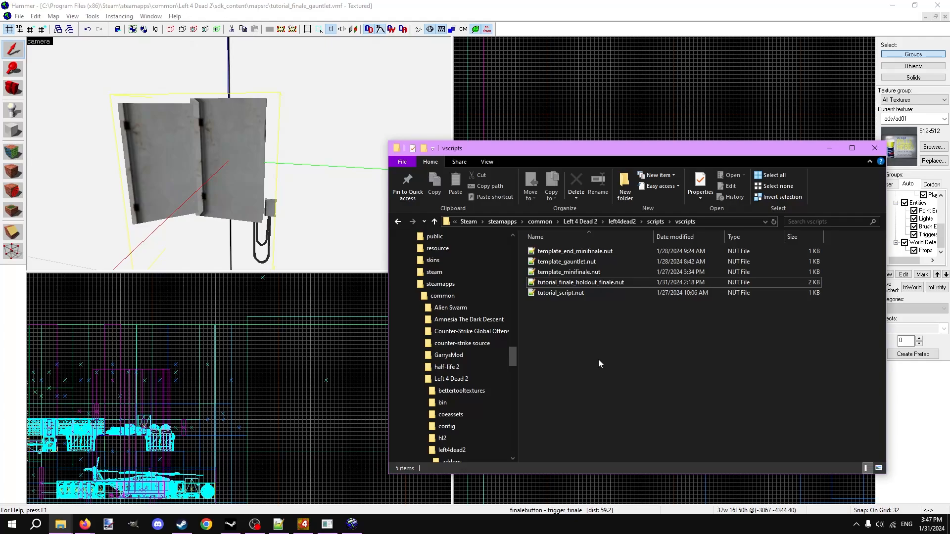
# Step: In File Explorer, create a new text document named tutorial_custom_gauntlet.nut in the left4dead2 vscripts folder
pyautogui.rightClick(616, 359)
pyautogui.moveTo(598, 488)
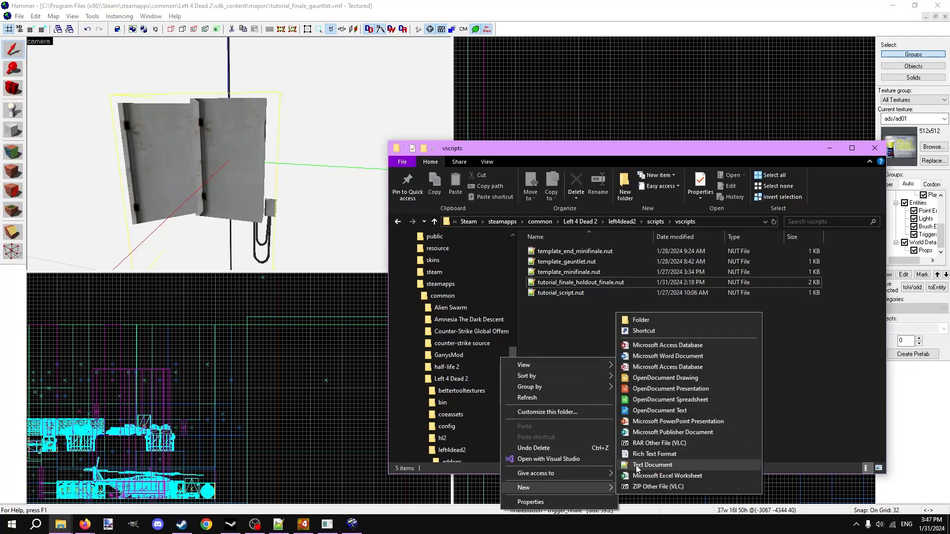
pyautogui.click(695, 465)
pyautogui.write('tutorial')
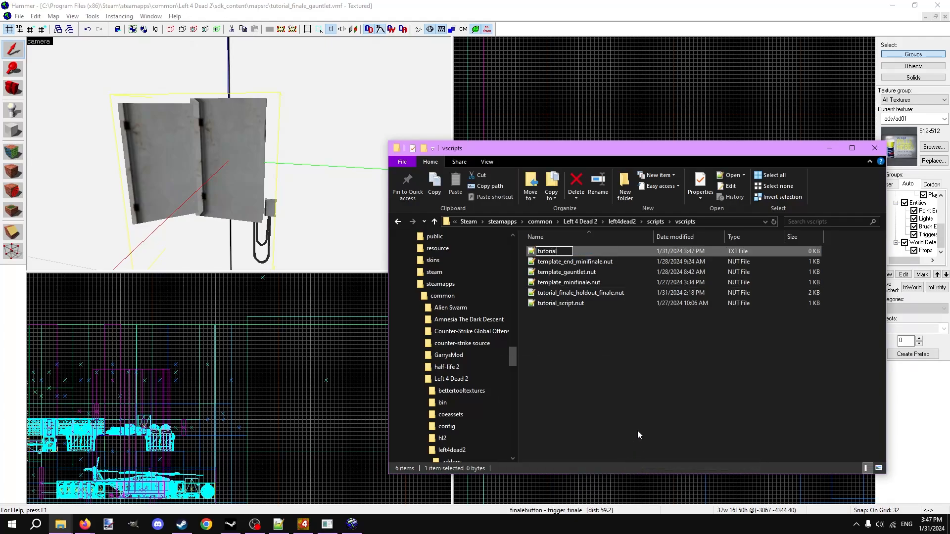
pyautogui.write('_custom_gauntlet.nut')
pyautogui.press('Return')
# Step: Open tutorial_custom_gauntlet.nut in Notepad++ and paste the copied gauntlet script into it
pyautogui.doubleClick(557, 282)
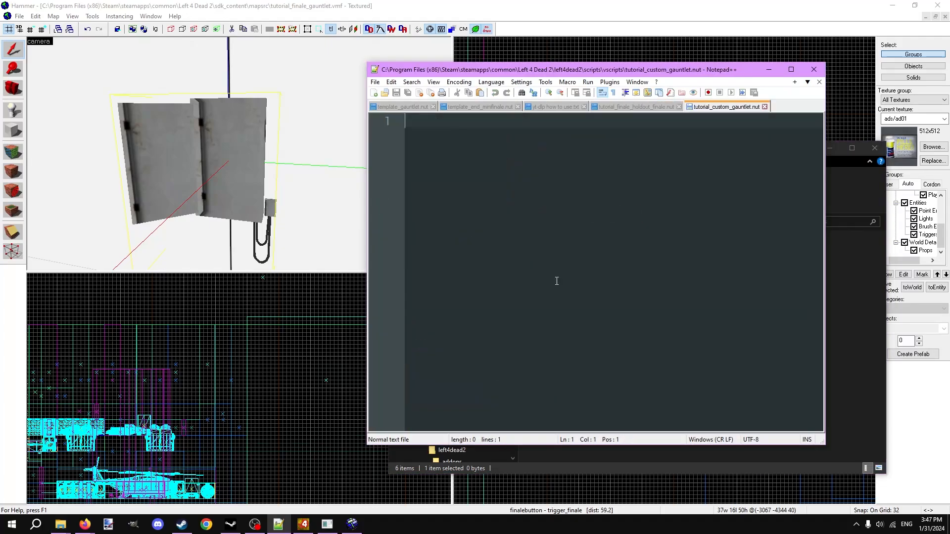
pyautogui.hotkey('ctrl', 'v')
pyautogui.scroll(15, 544, 277)
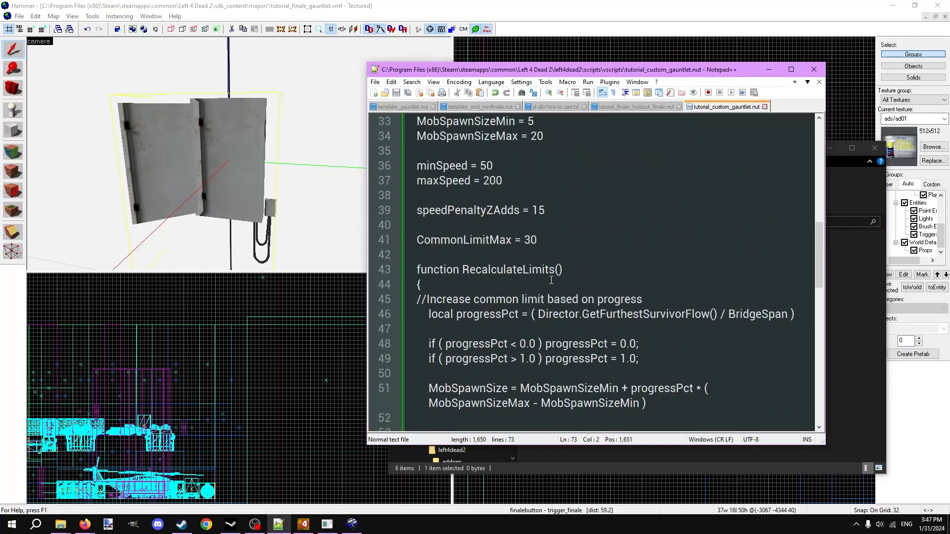
pyautogui.scroll(-3, 543, 276)
pyautogui.scroll(3, 543, 276)
# Step: Change the script's opening message to "Initiating custom tutorial Gauntlet" and save the file
pyautogui.click(484, 122)
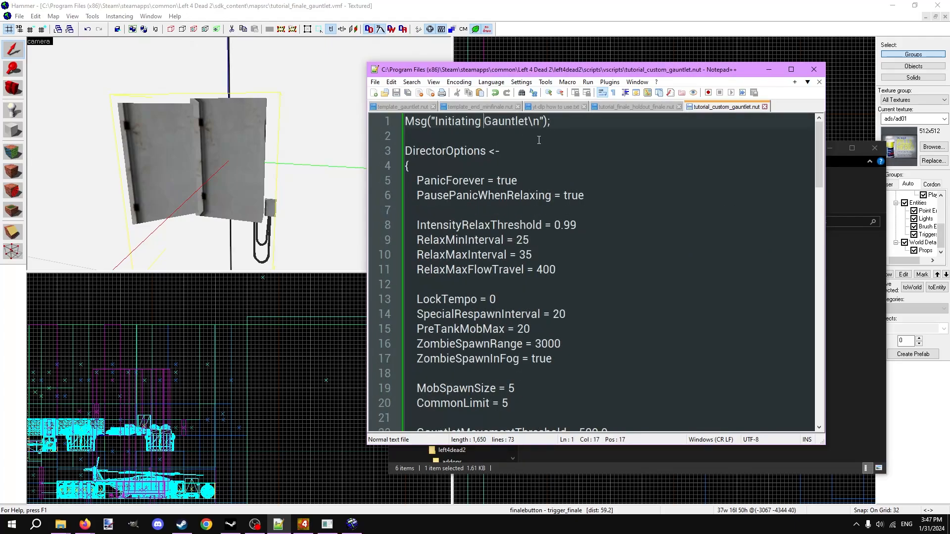
pyautogui.write('custom tutorial')
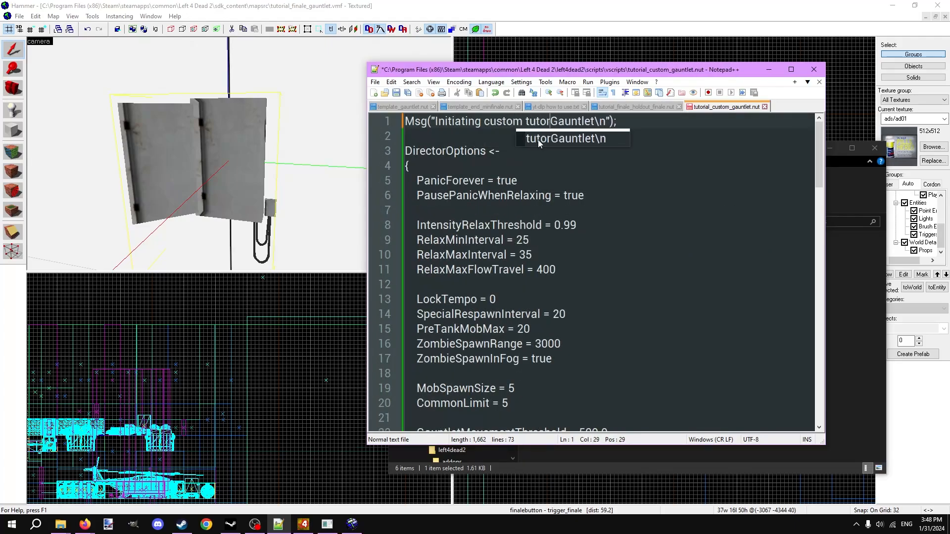
pyautogui.hotkey('ctrl', 's')
pyautogui.click(645, 195)
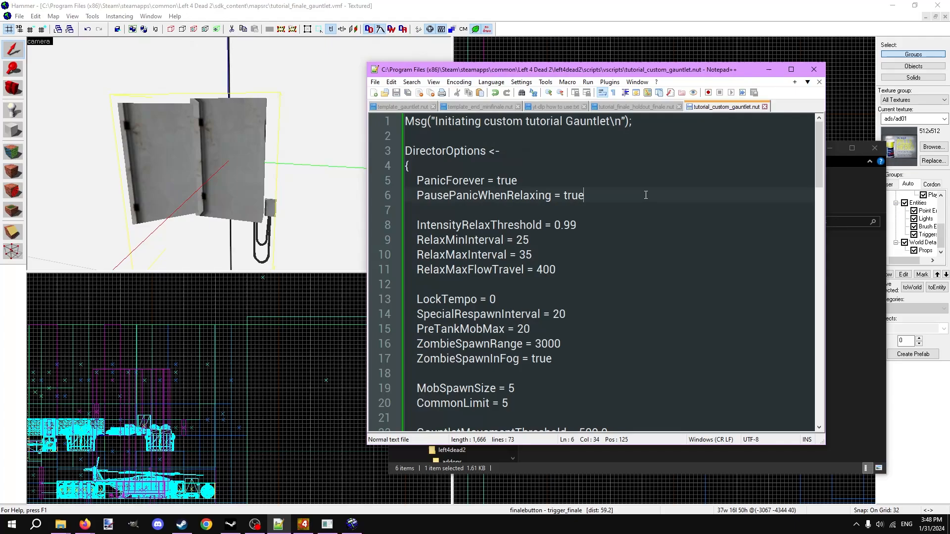
pyautogui.scroll(-8, 646, 194)
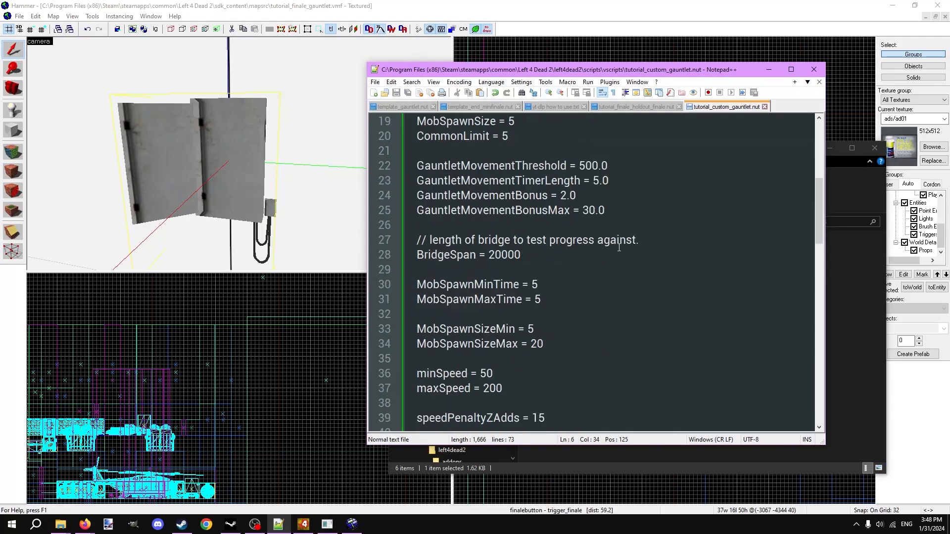
# Step: Review the gauntlet script's options, and set the Script File of the finalebutton trigger_finale in Hammer to tutorial_custom_gauntlet
pyautogui.scroll(8, 579, 346)
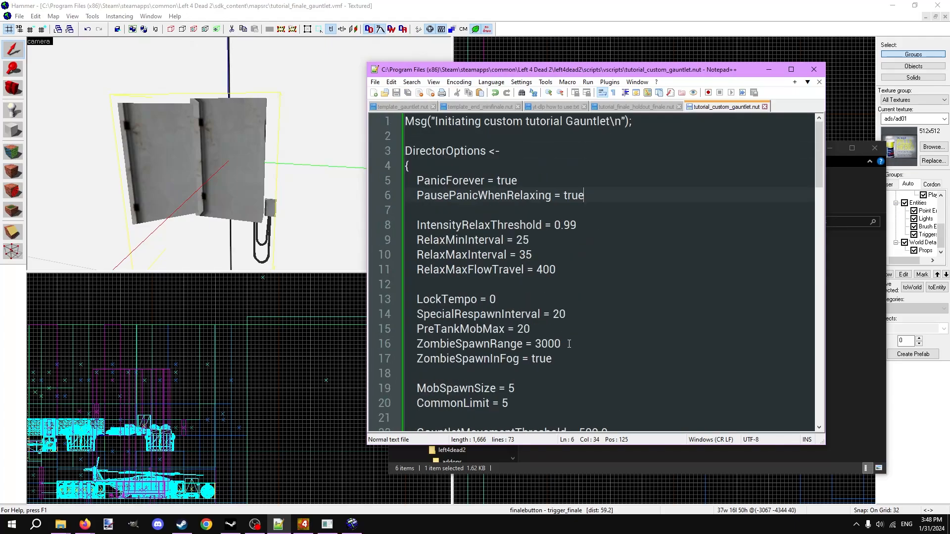
pyautogui.scroll(-5, 569, 344)
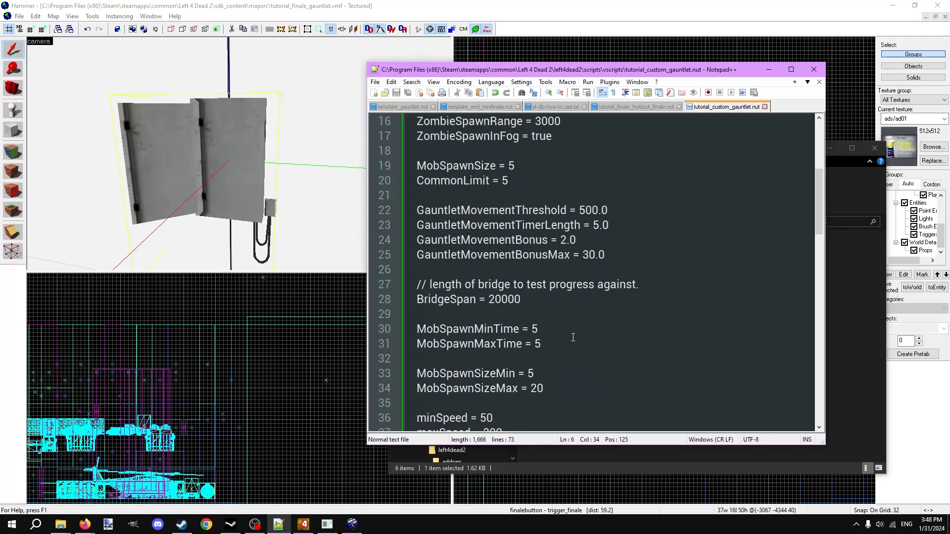
pyautogui.doubleClick(225, 200)
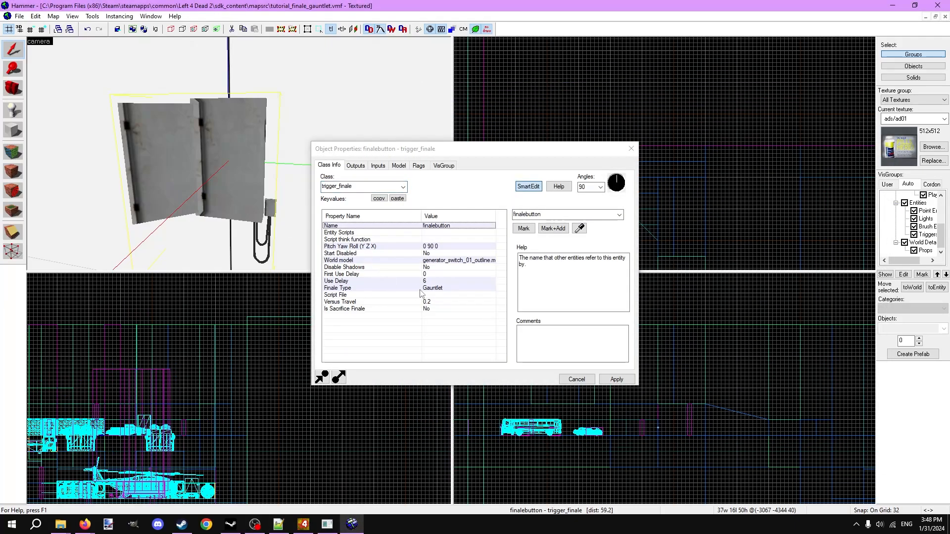
pyautogui.click(421, 294)
pyautogui.click(537, 215)
pyautogui.write('tuto')
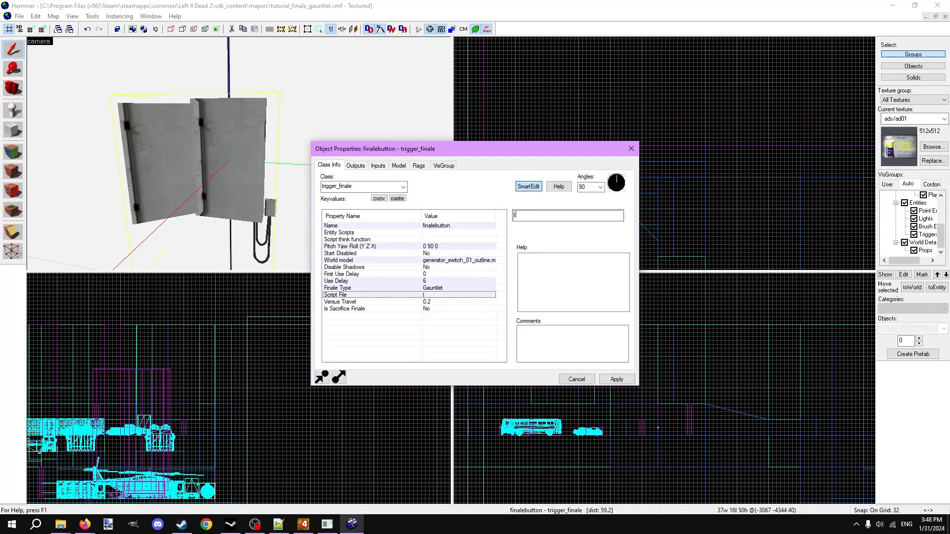
pyautogui.write('rial_custom_gauntlet')
pyautogui.press('Return')
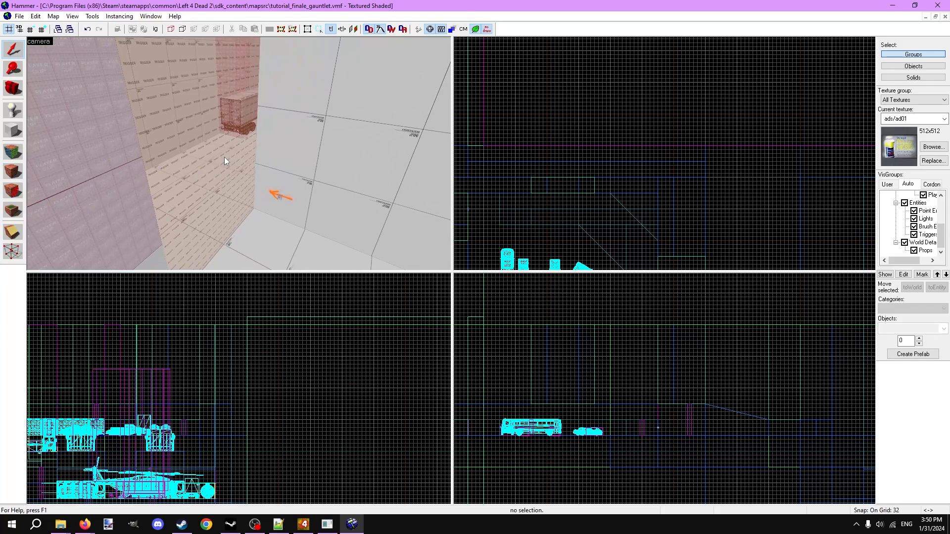
# Step: Examine the output of the trigger_once brush across the corridor, including its target entity and target input
pyautogui.doubleClick(224, 161)
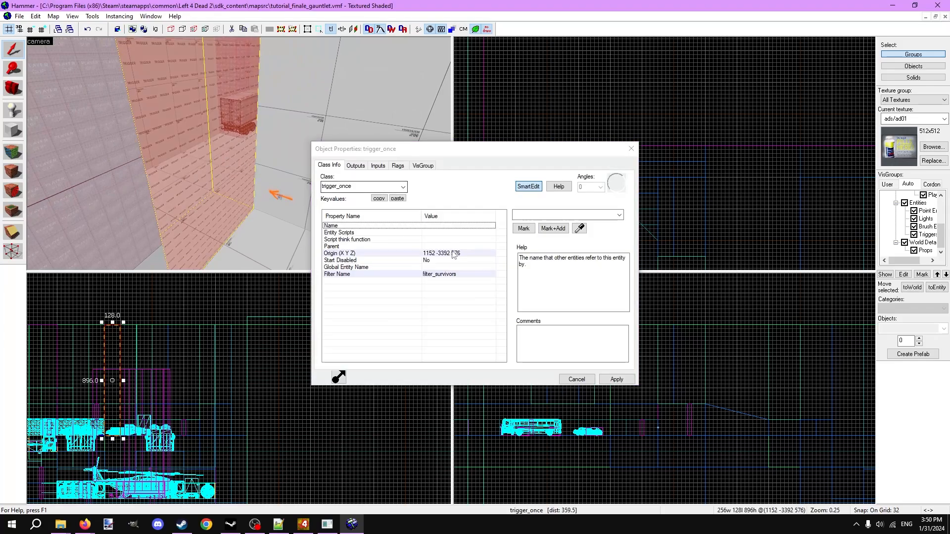
pyautogui.click(356, 165)
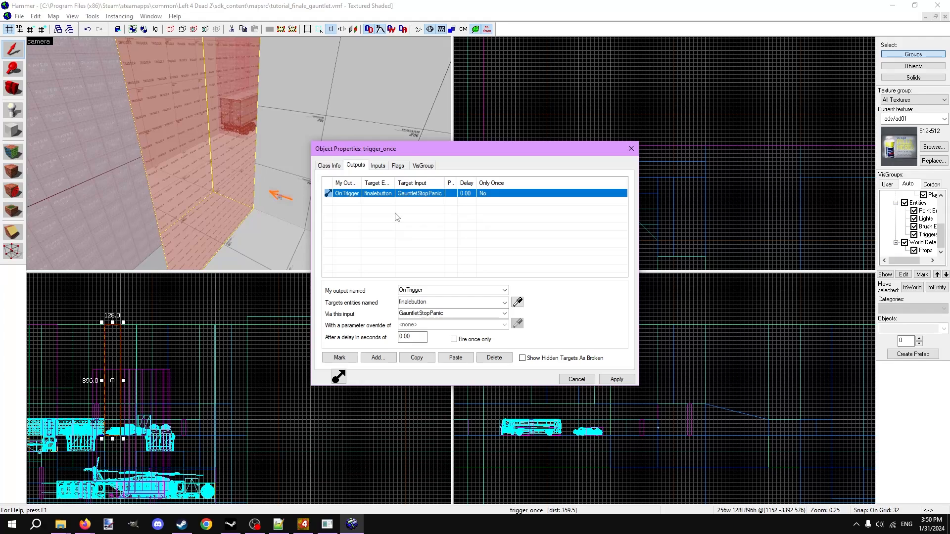
pyautogui.click(631, 149)
# Step: Look over the open arena with the parked cars and bus beyond the corridor trigger
pyautogui.press('z')
pyautogui.press('w')
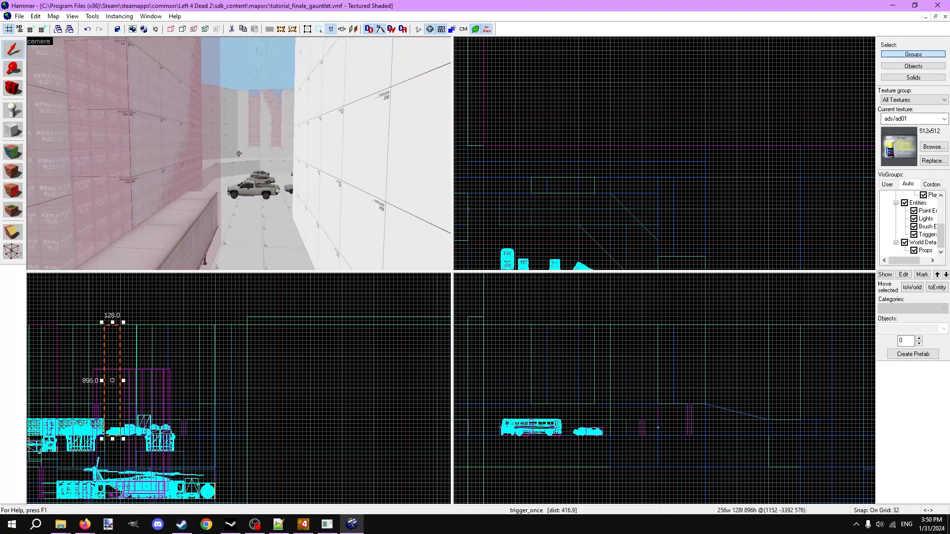
pyautogui.press('z')
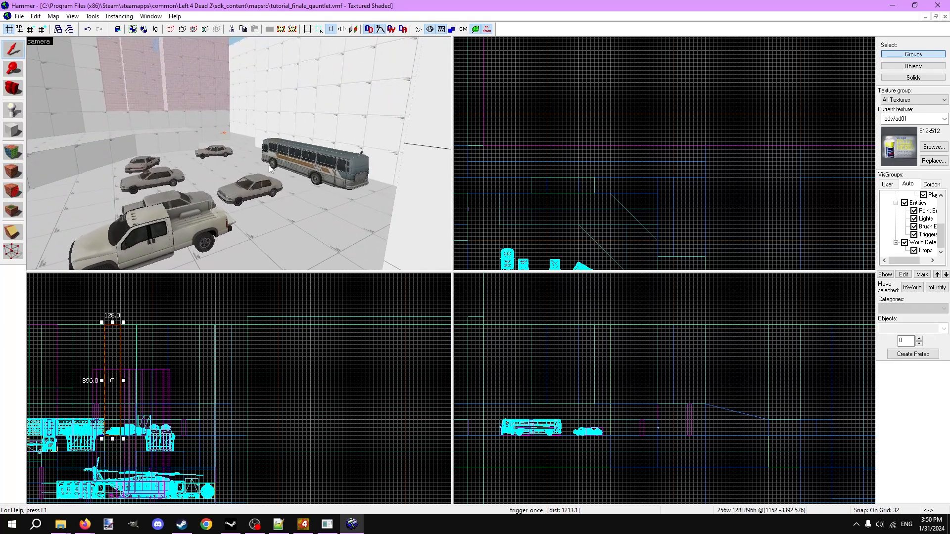
pyautogui.press('z')
pyautogui.press('s')
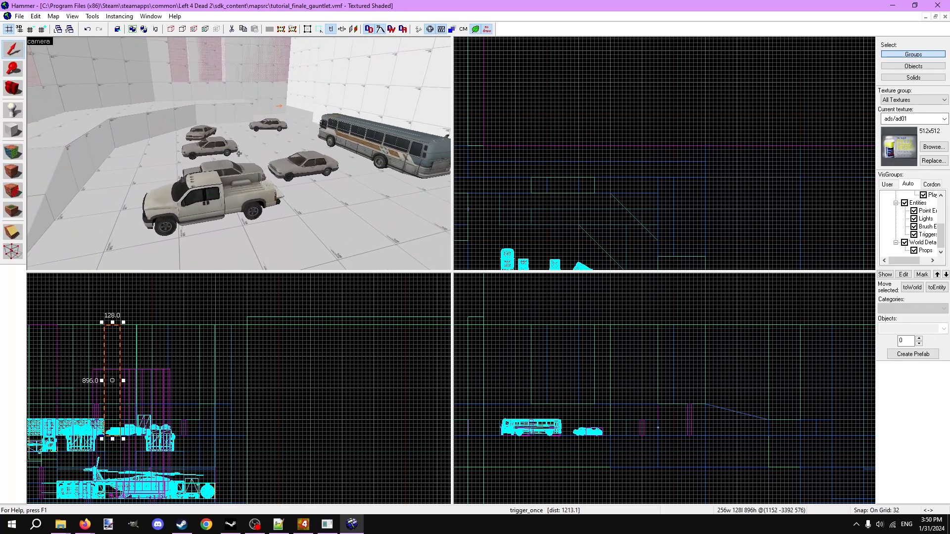
pyautogui.press('w')
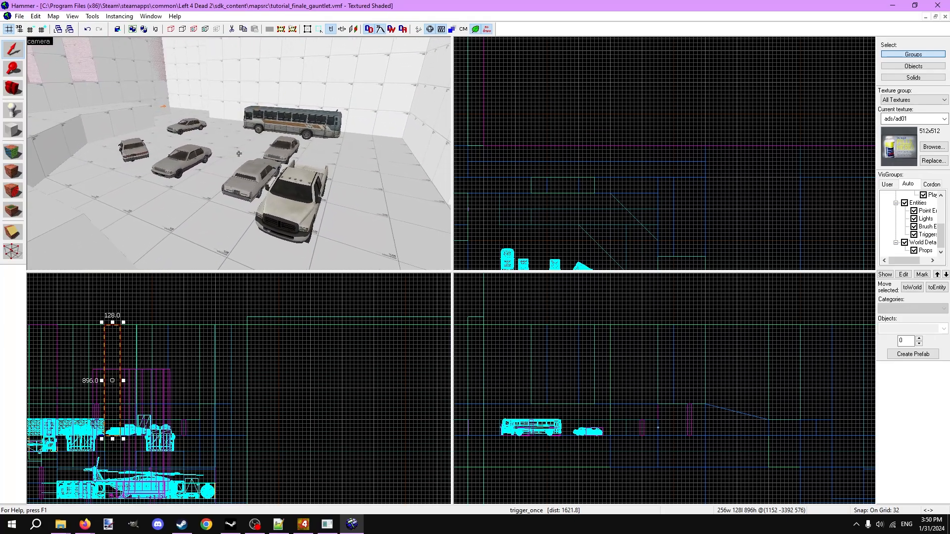
pyautogui.press('w')
pyautogui.press('d')
pyautogui.press('z')
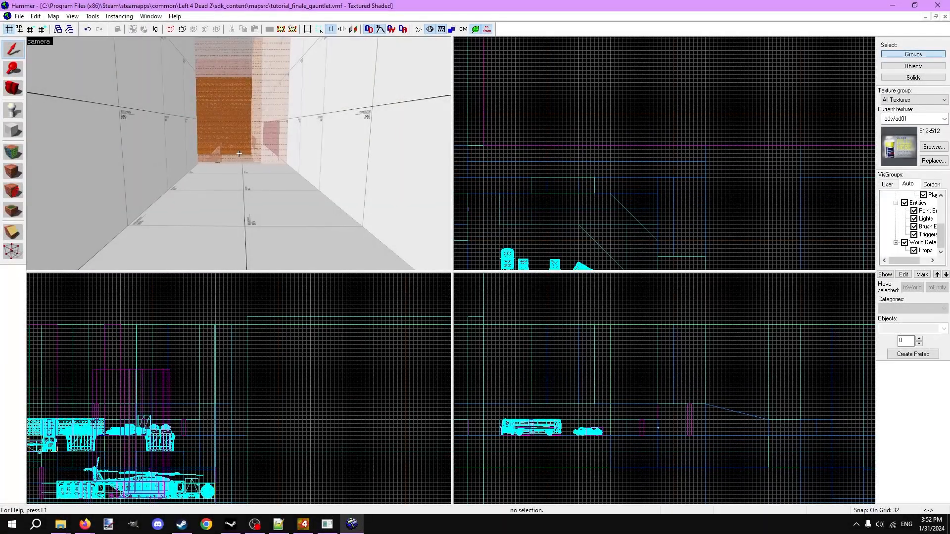
# Step: Review each OnTrigger output of the trigger_once brush that targets finalebutton, heli_startup_sound and heli_rescue
pyautogui.press('w')
pyautogui.press('w')
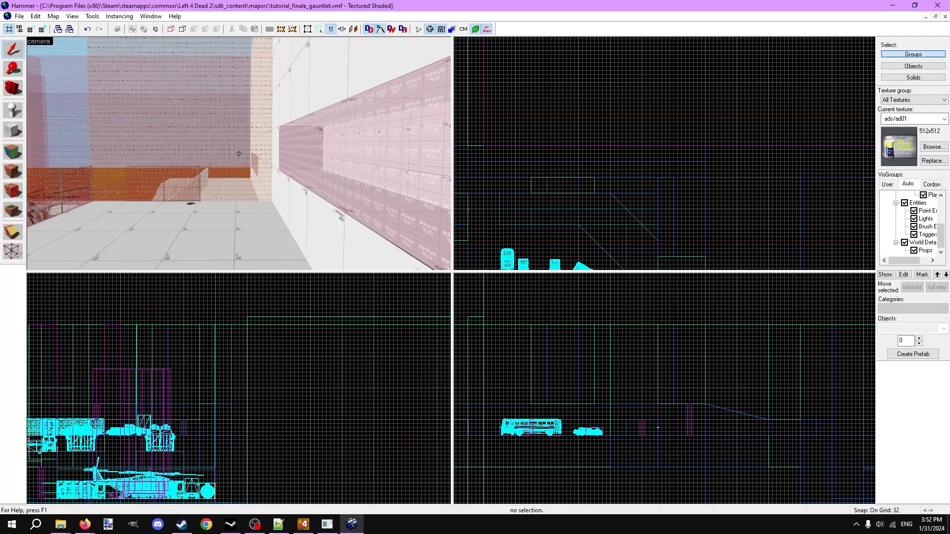
pyautogui.press('w')
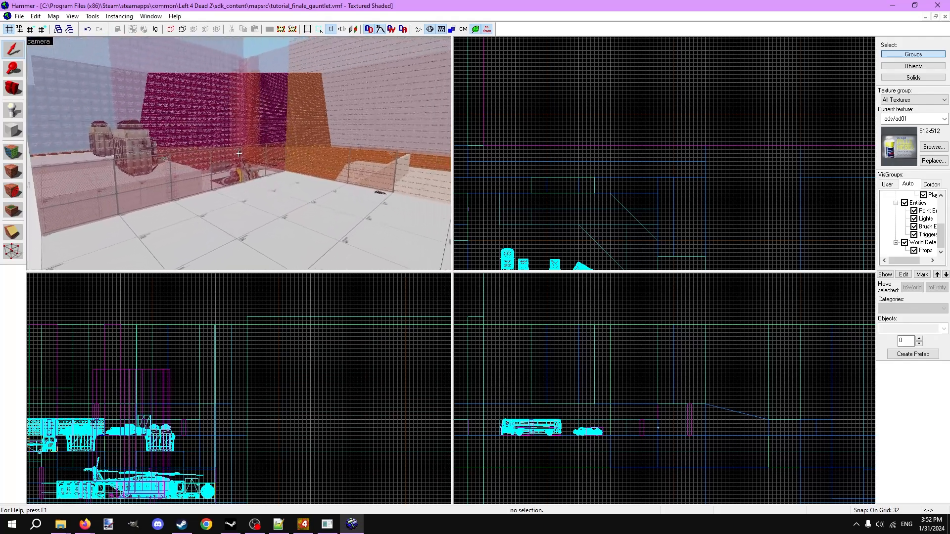
pyautogui.press('z')
pyautogui.press('w')
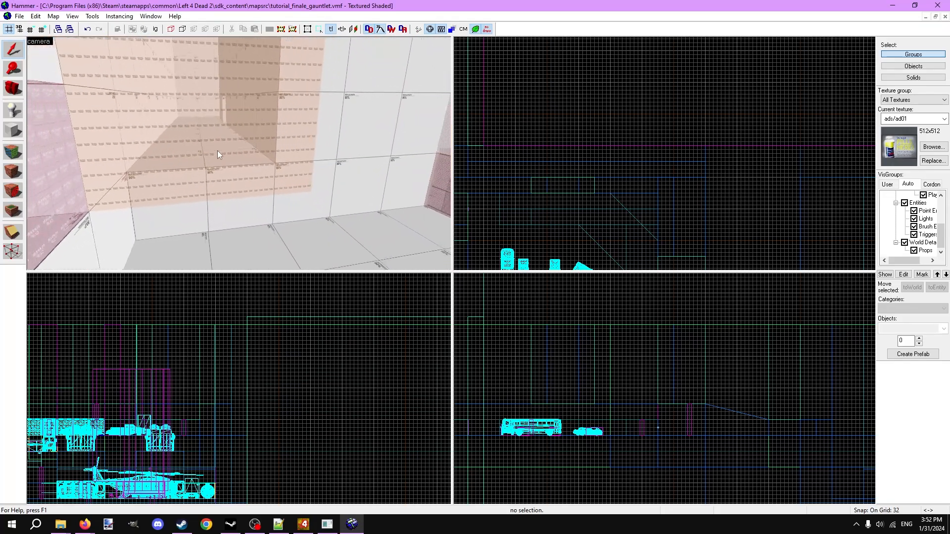
pyautogui.doubleClick(201, 147)
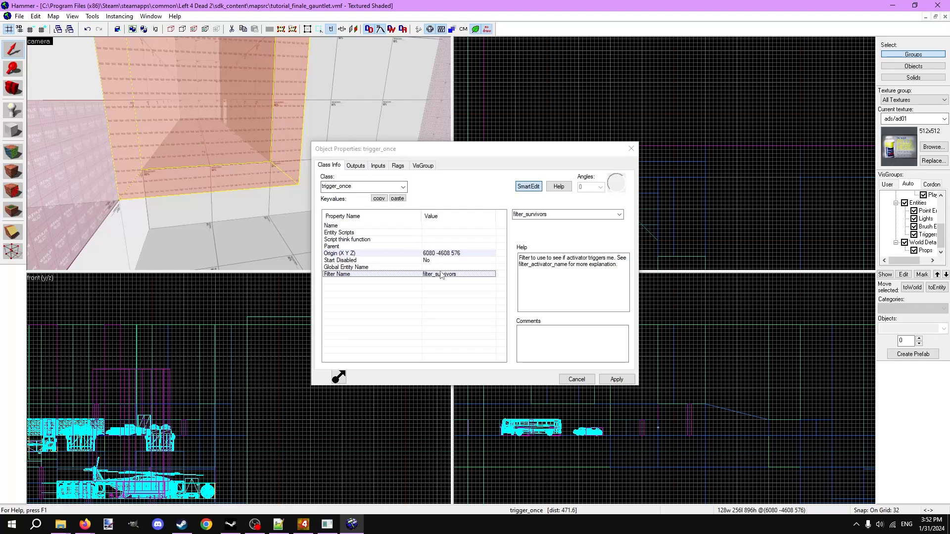
pyautogui.click(355, 165)
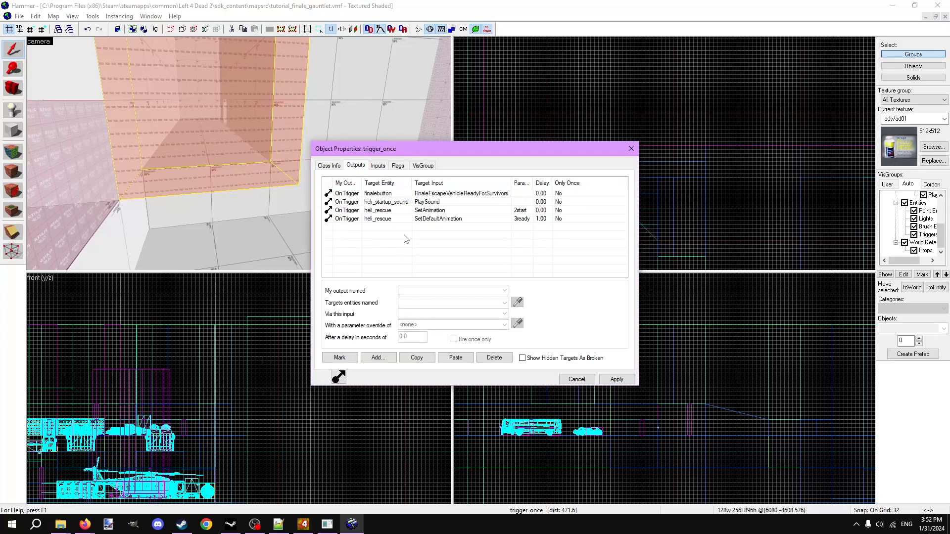
pyautogui.click(412, 195)
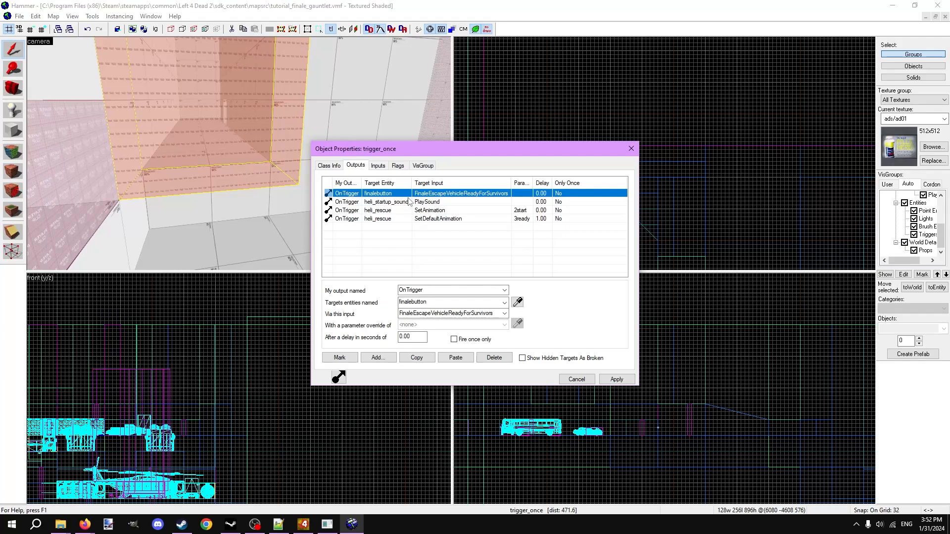
pyautogui.click(409, 202)
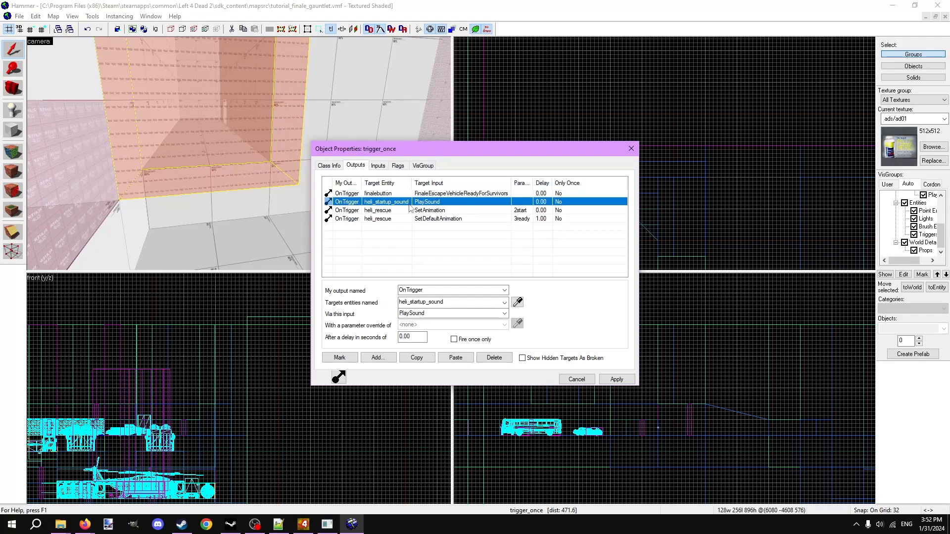
pyautogui.click(414, 212)
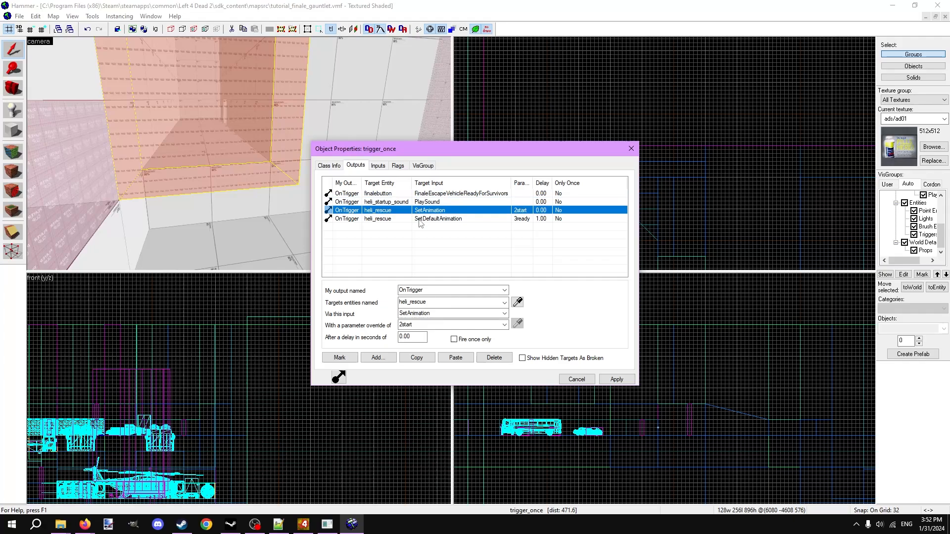
pyautogui.click(420, 220)
pyautogui.click(424, 246)
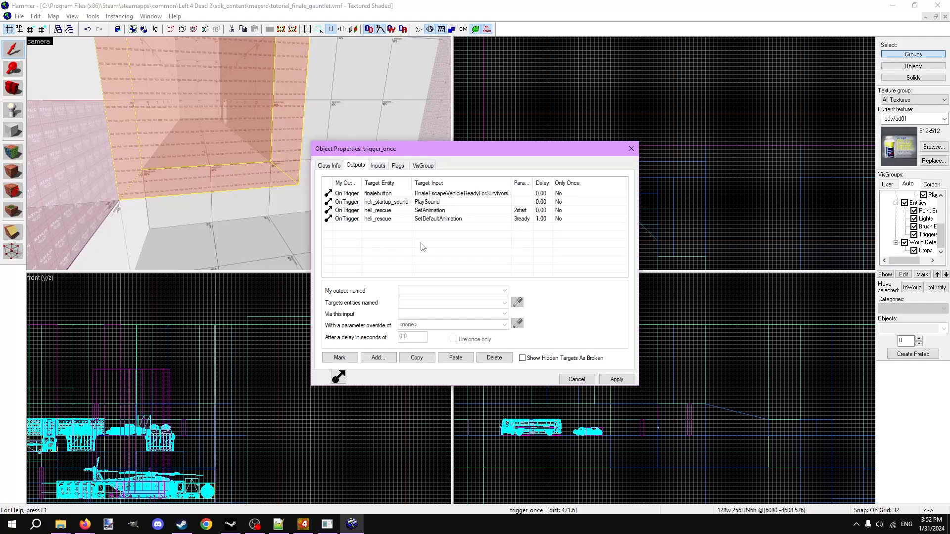
pyautogui.press('Escape')
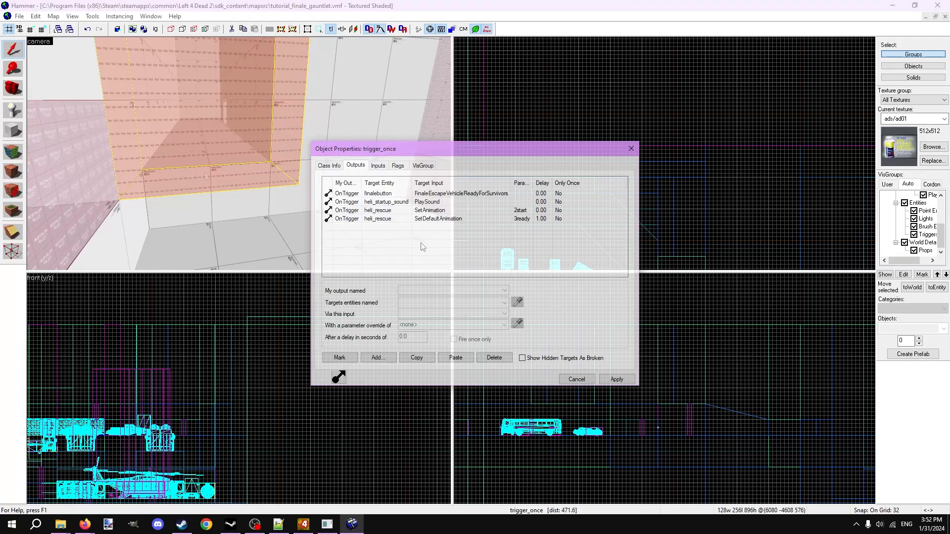
# Step: Examine the OnTrigger output of the wide trigger_once brush near the helicopter area, and close its properties
pyautogui.press('z')
pyautogui.press('w')
pyautogui.click(239, 153)
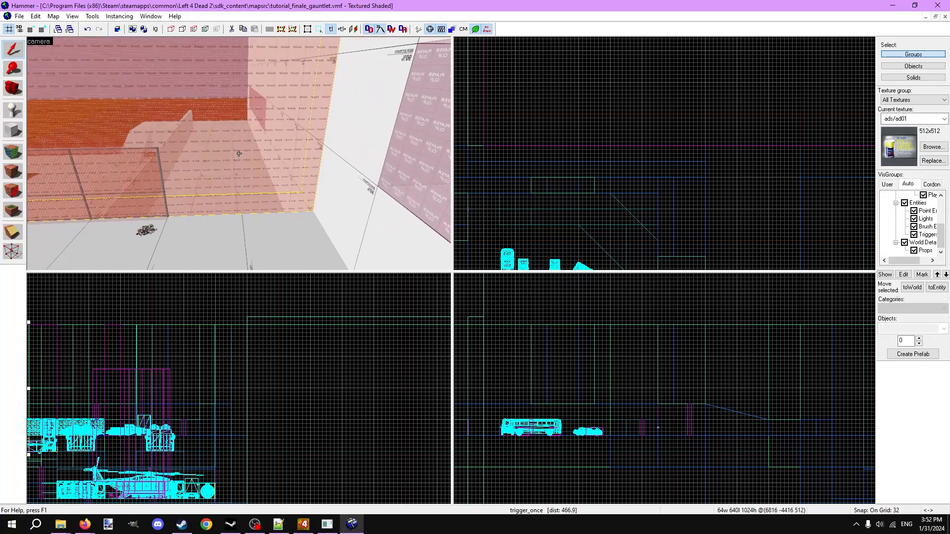
pyautogui.press('w')
pyautogui.hotkey('alt', 'Return')
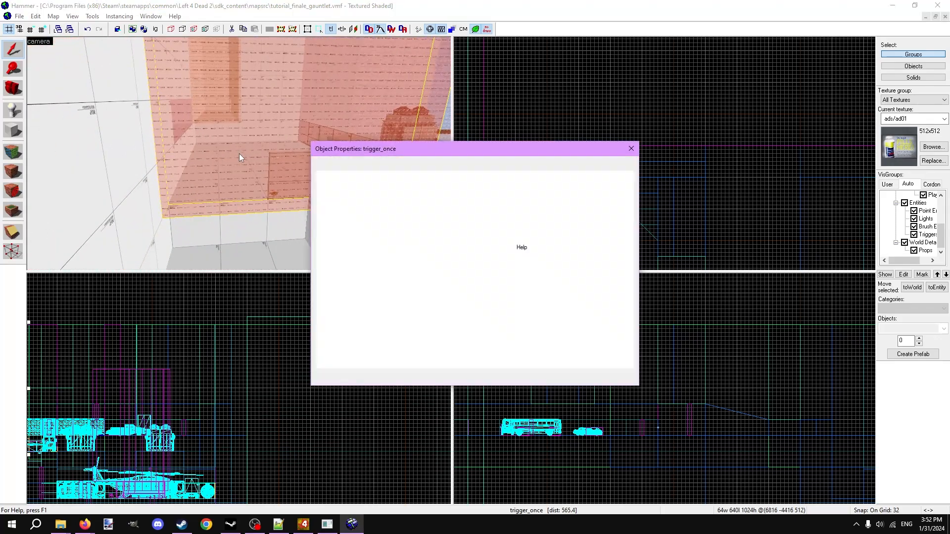
pyautogui.click(357, 166)
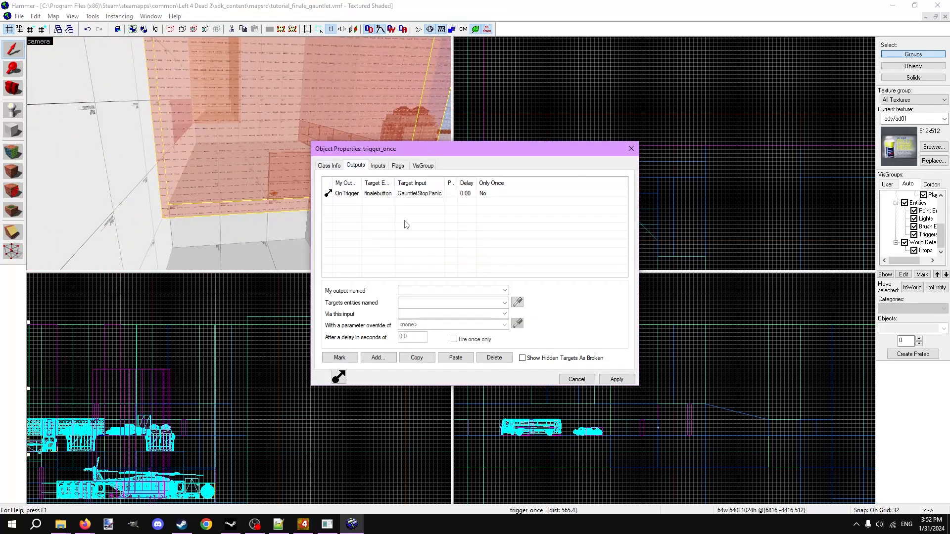
pyautogui.click(414, 196)
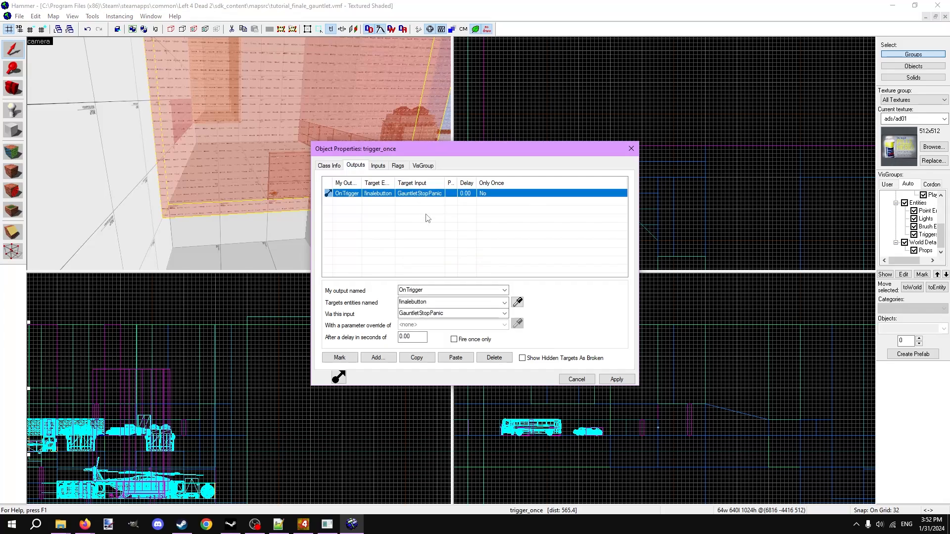
pyautogui.click(427, 218)
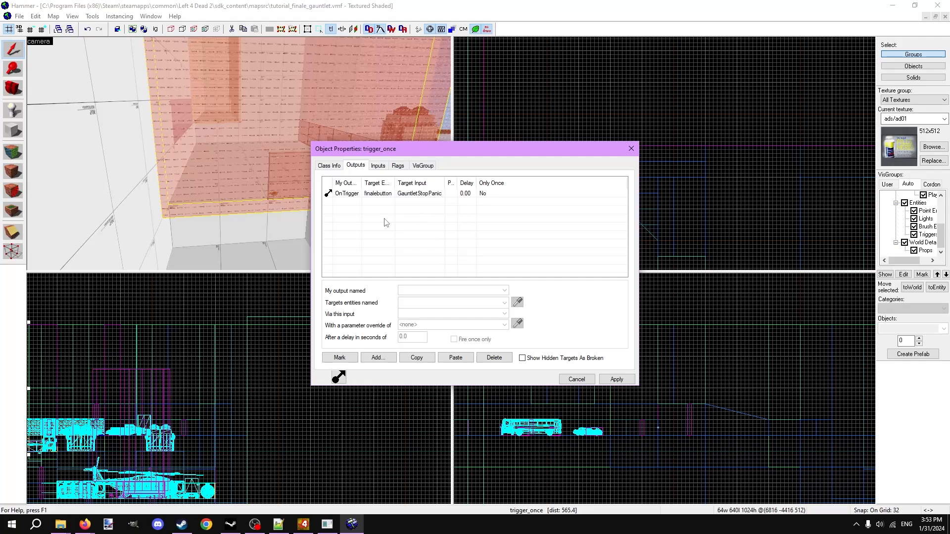
pyautogui.press('z')
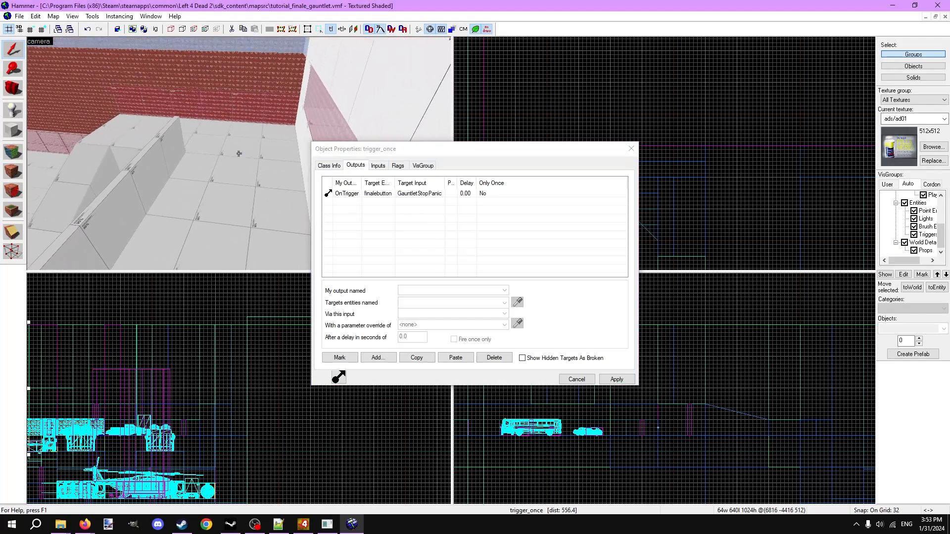
pyautogui.press('z')
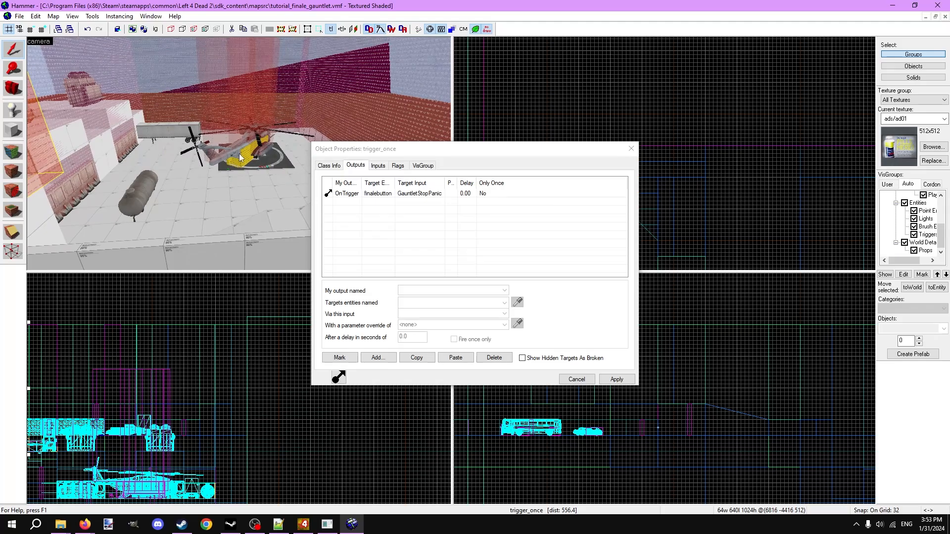
pyautogui.press('Escape')
# Step: Inspect the properties of the info_target at the edge of the helipad, including its name
pyautogui.press('z')
pyautogui.press('w')
pyautogui.press('z')
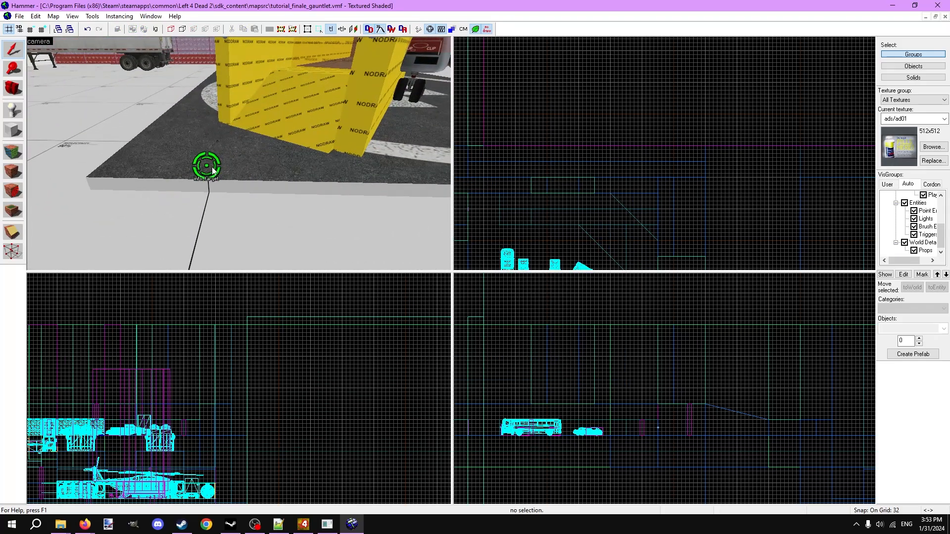
pyautogui.doubleClick(213, 171)
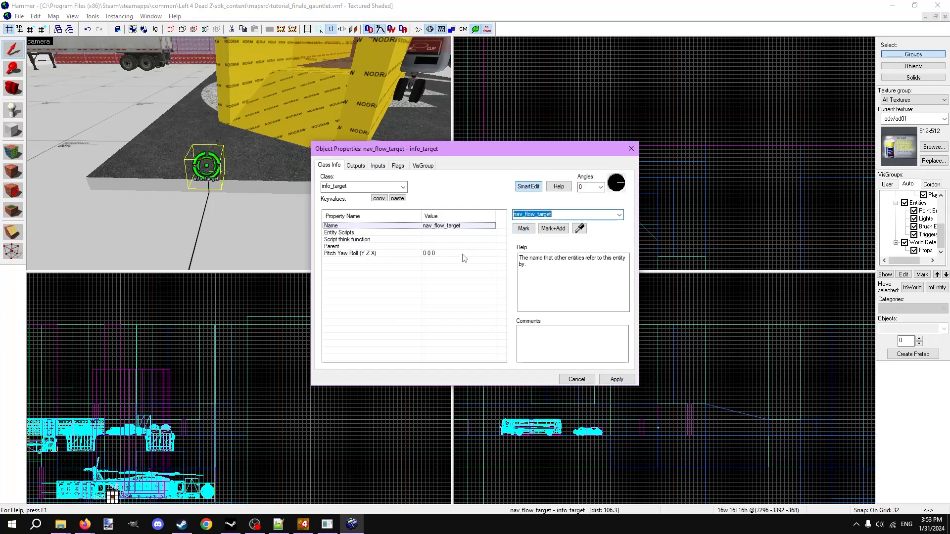
pyautogui.click(468, 292)
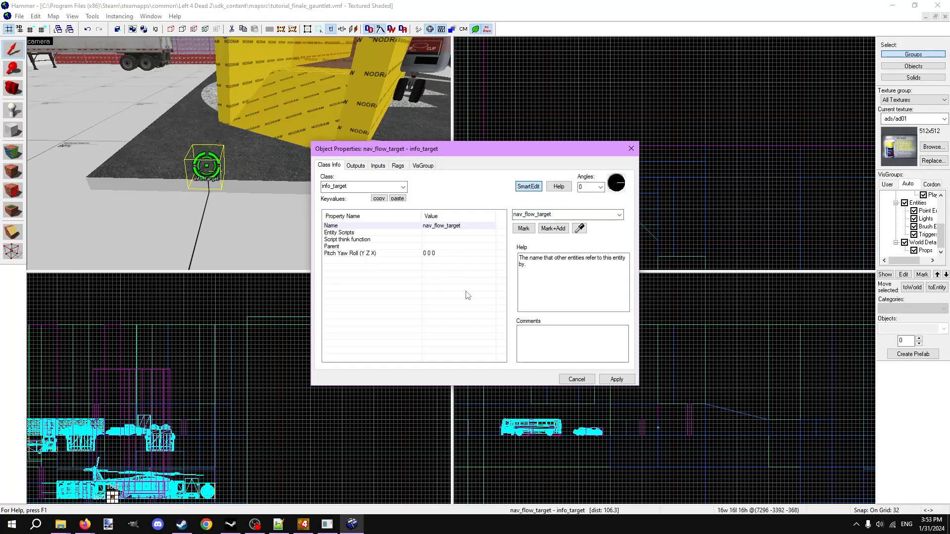
# Step: Inspect the rescue helicopter's prop_dynamic properties, checking its name and default animation
pyautogui.press('z')
pyautogui.press('s')
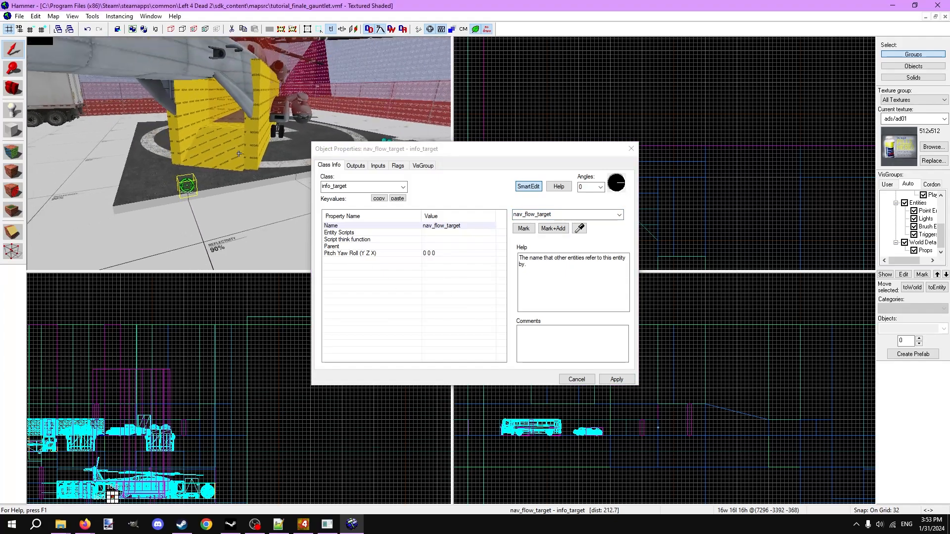
pyautogui.press('s')
pyautogui.press('a')
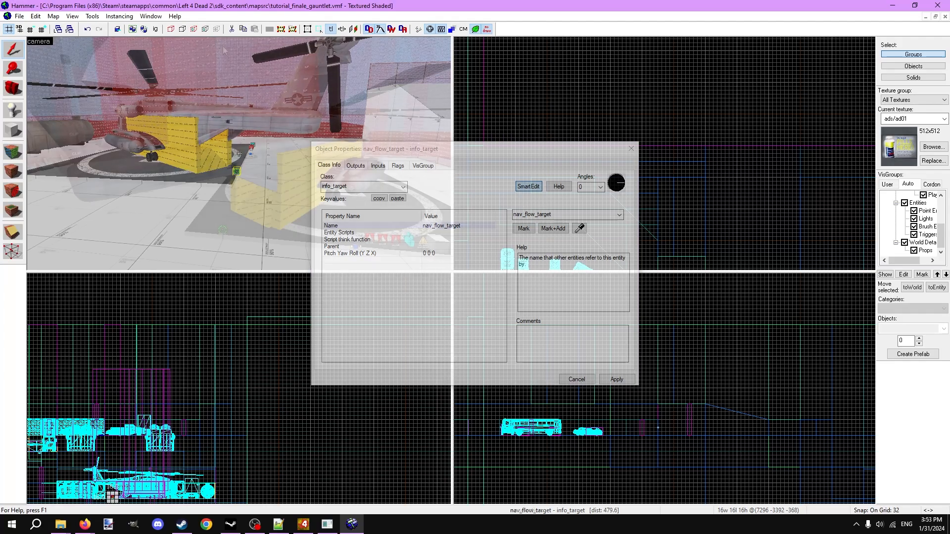
pyautogui.click(195, 171)
pyautogui.hotkey('alt', 'Return')
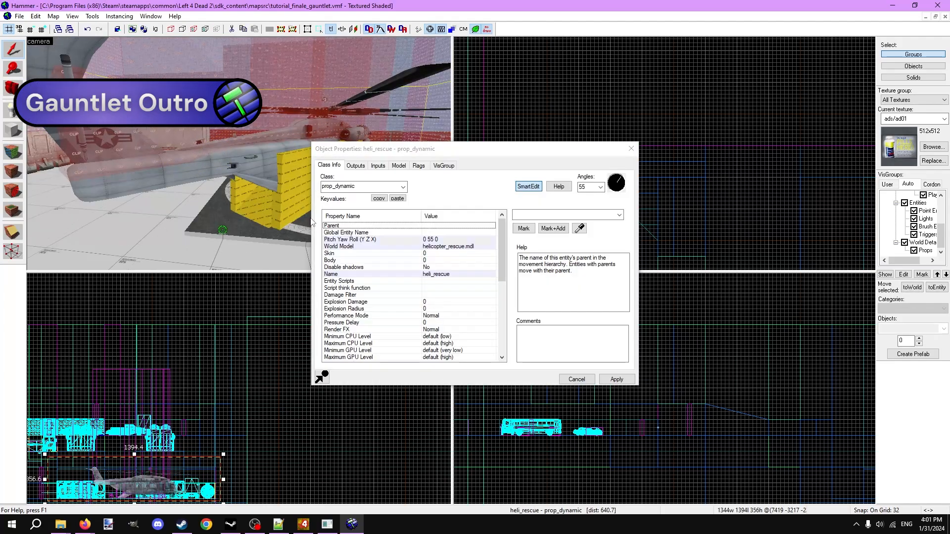
pyautogui.click(439, 275)
pyautogui.scroll(-6, 421, 294)
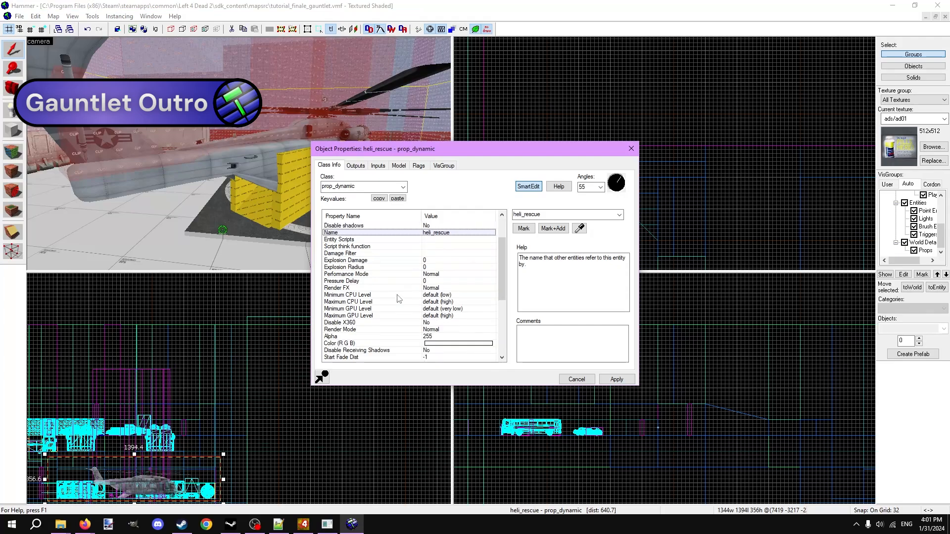
pyautogui.click(434, 330)
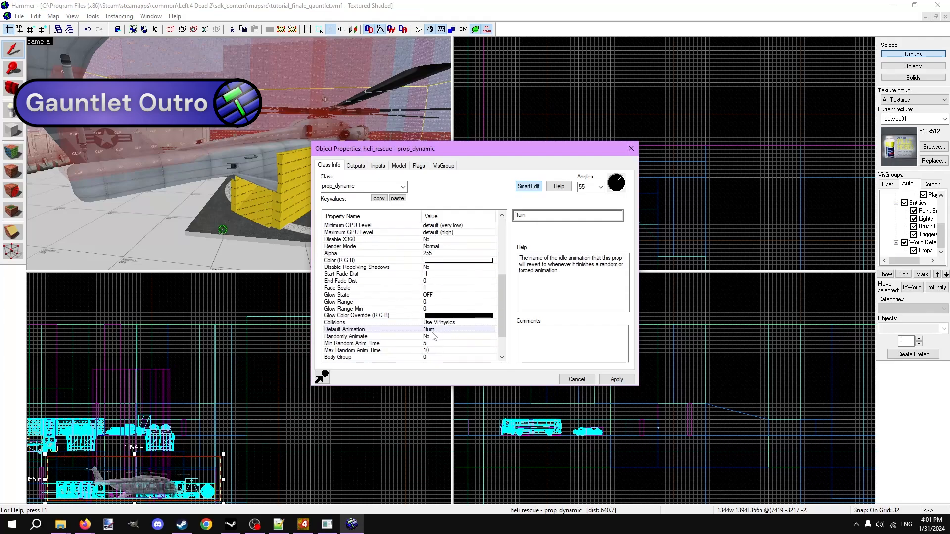
# Step: Inspect the func_brush clipping around the helicopter, checking its name and Solidity setting
pyautogui.press('z')
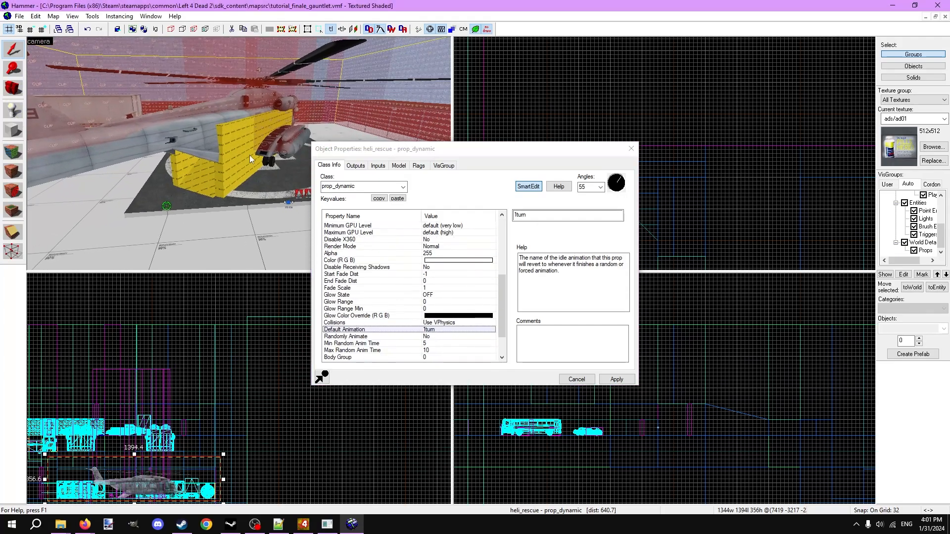
pyautogui.click(250, 174)
pyautogui.press('z')
pyautogui.press('z')
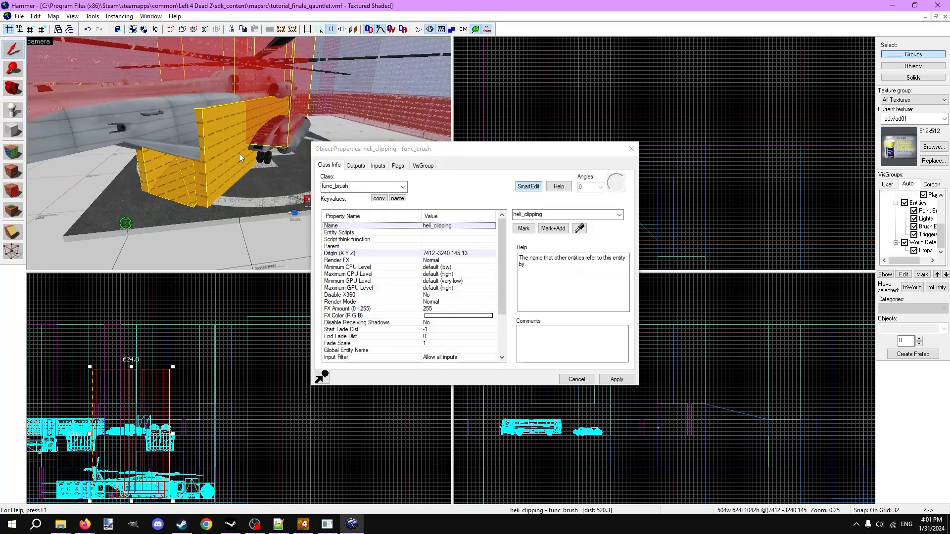
pyautogui.scroll(-3, 378, 267)
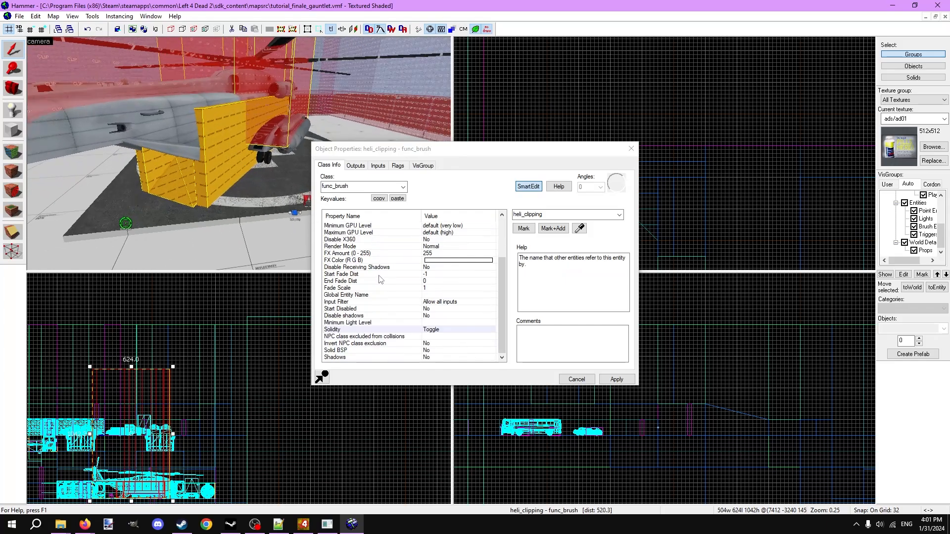
pyautogui.click(429, 330)
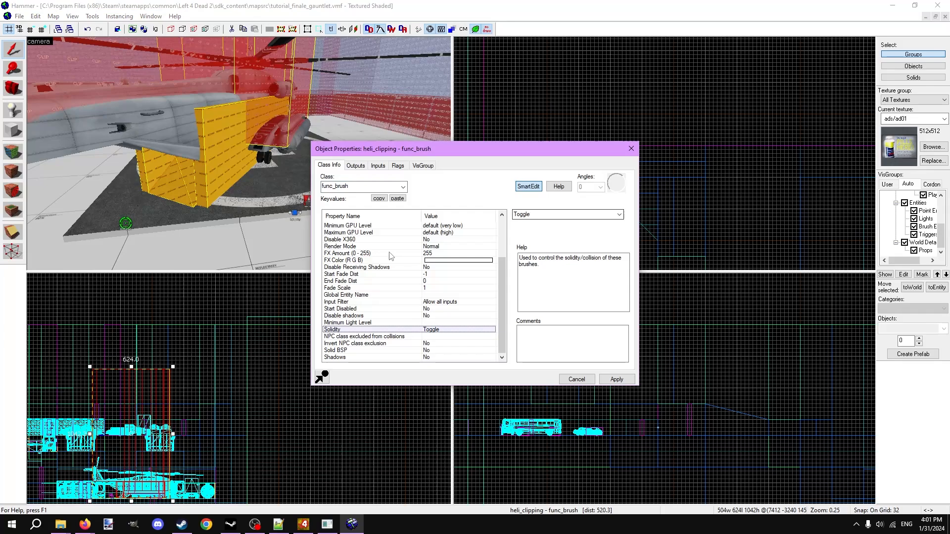
# Step: Examine the trigger_multiple inside the helicopter, checking its Entire Team Number setting and its outputs
pyautogui.press('z')
pyautogui.press('w')
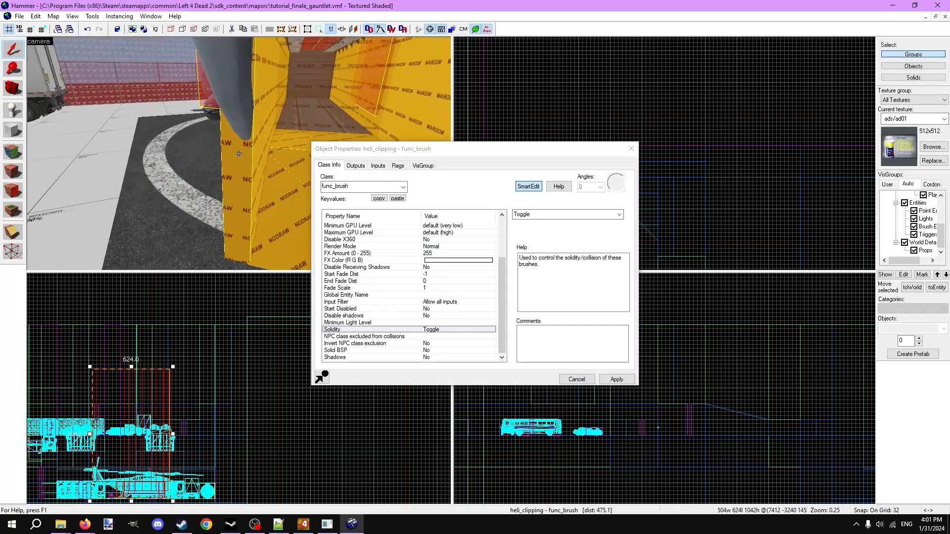
pyautogui.click(238, 153)
pyautogui.press('z')
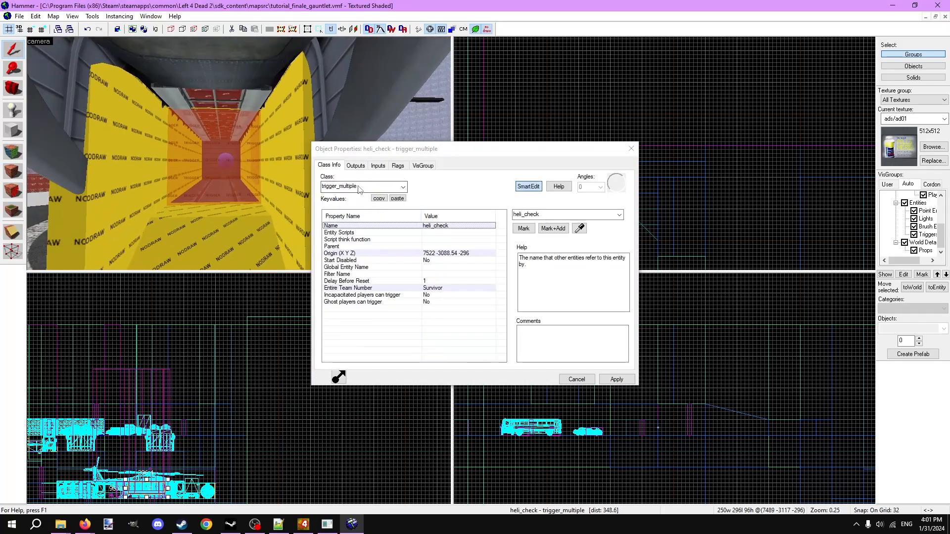
pyautogui.click(432, 290)
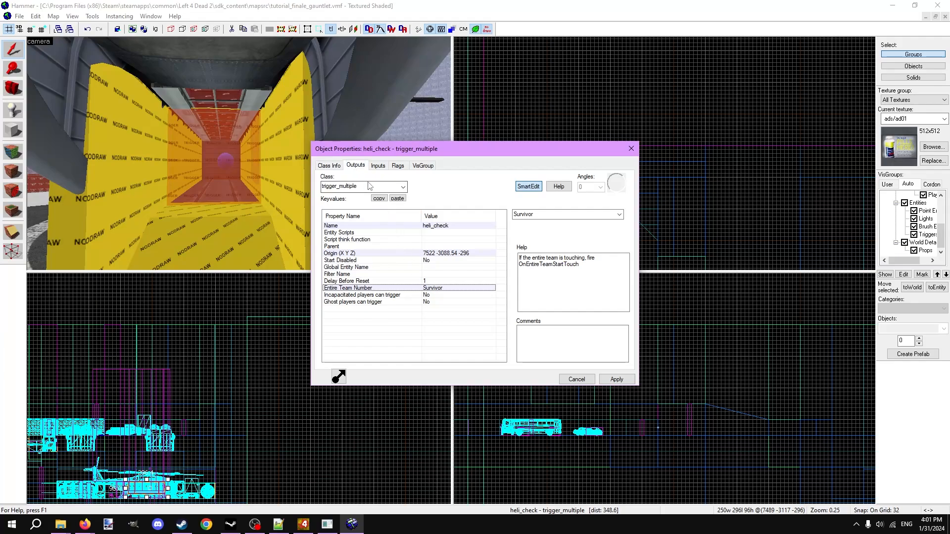
pyautogui.click(354, 167)
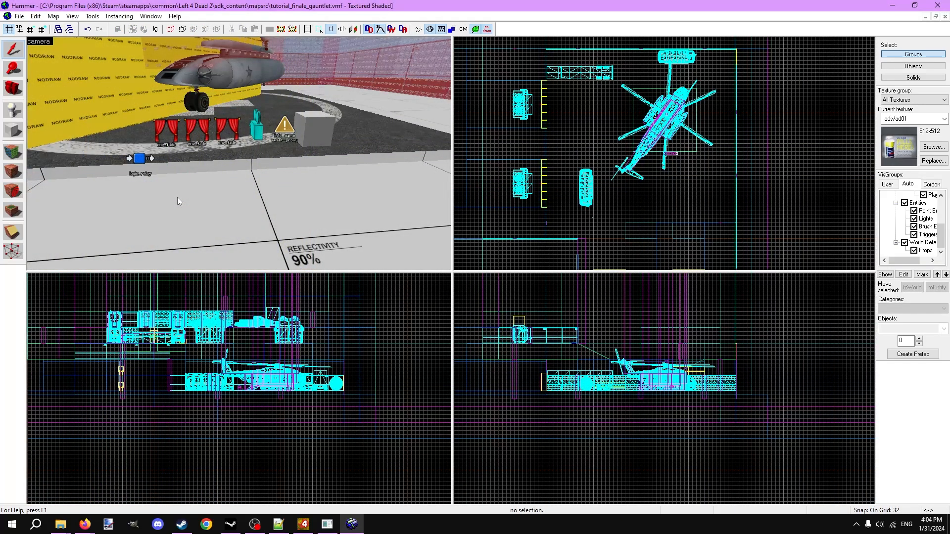
# Step: Identify the three env_fade entities beside the helicopter and review the first one's keyvalues, flags and outputs
pyautogui.click(164, 132)
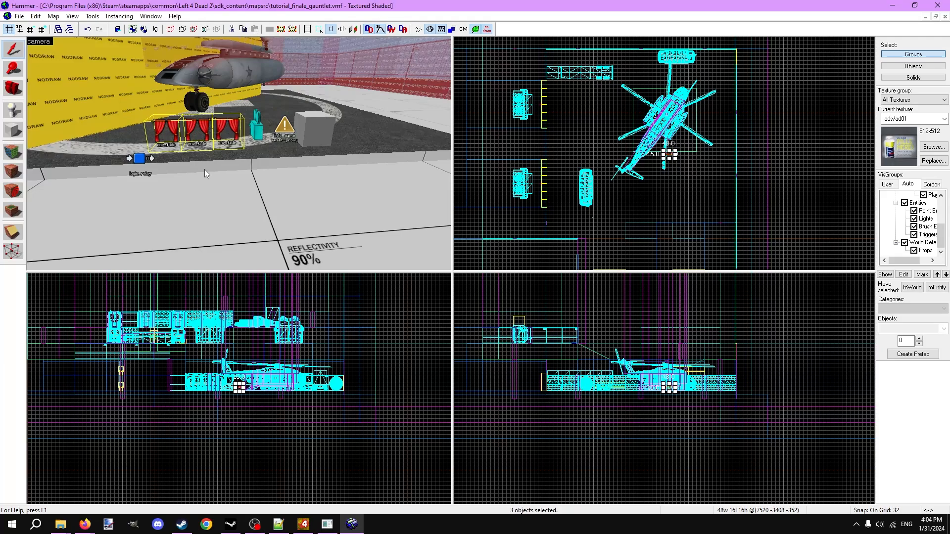
pyautogui.click(166, 131)
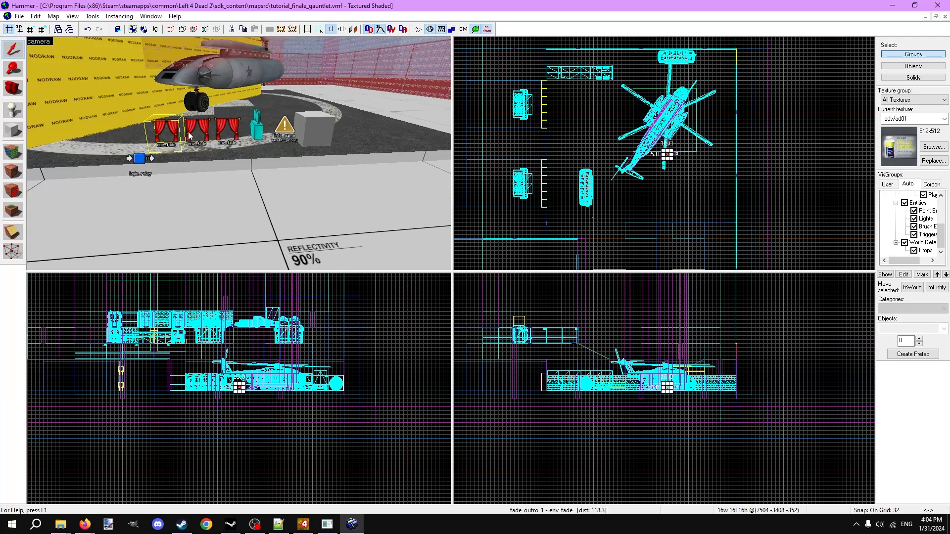
pyautogui.keyDown('ctrl'); pyautogui.click(197, 130); pyautogui.keyUp('ctrl')
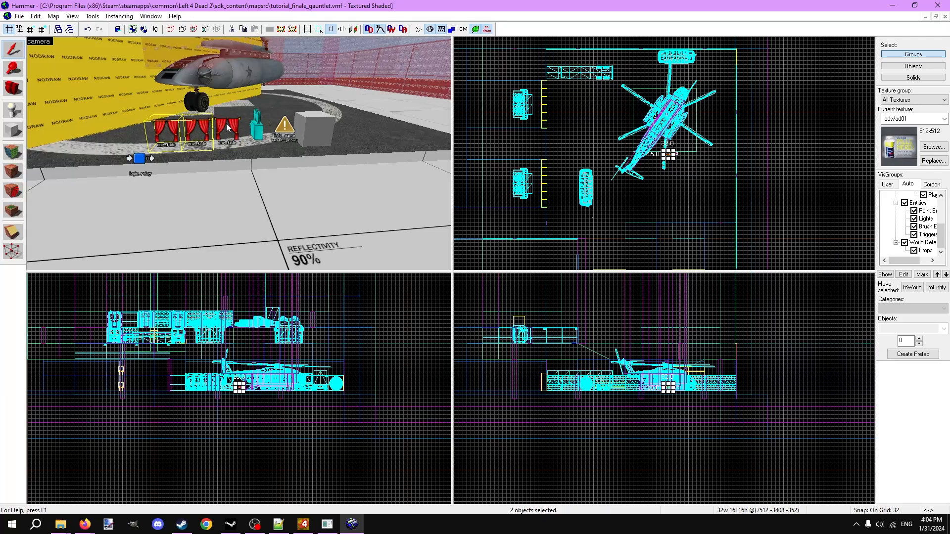
pyautogui.click(227, 139)
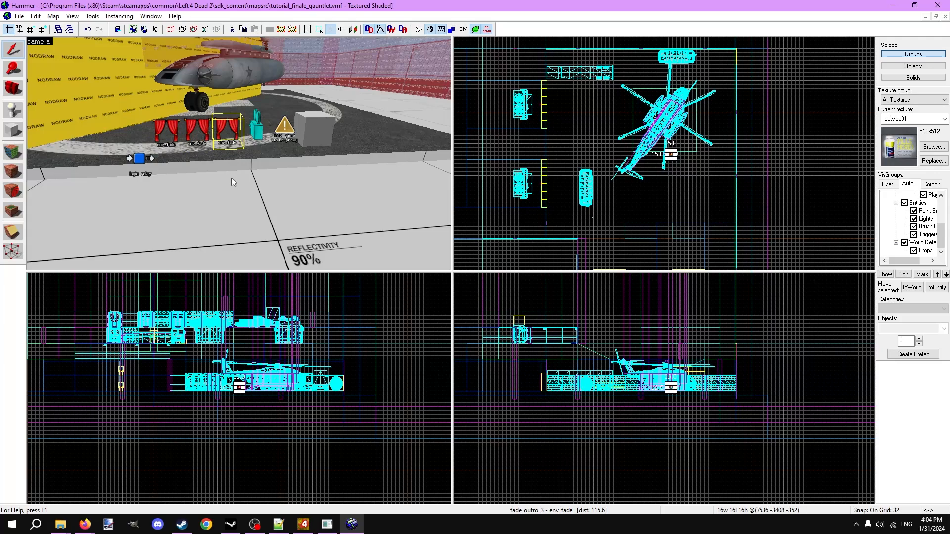
pyautogui.doubleClick(167, 129)
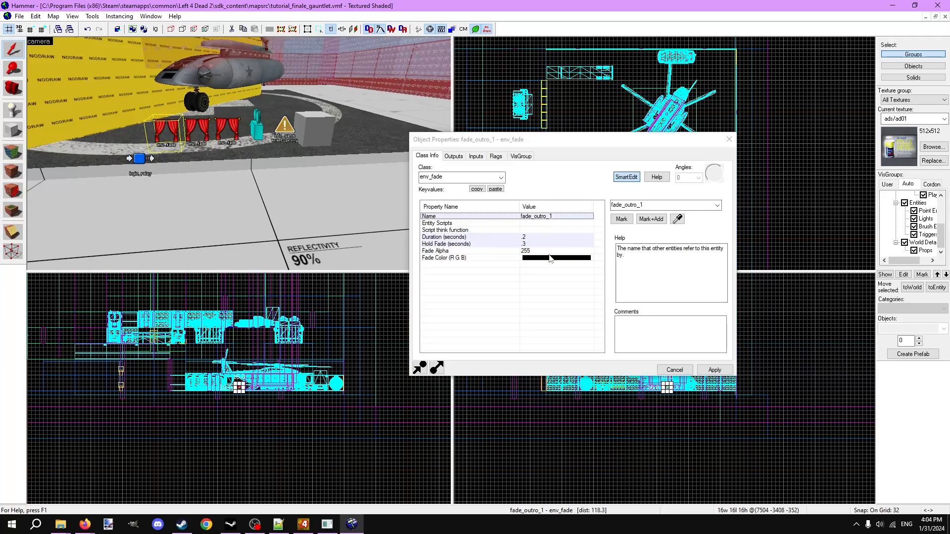
pyautogui.click(495, 156)
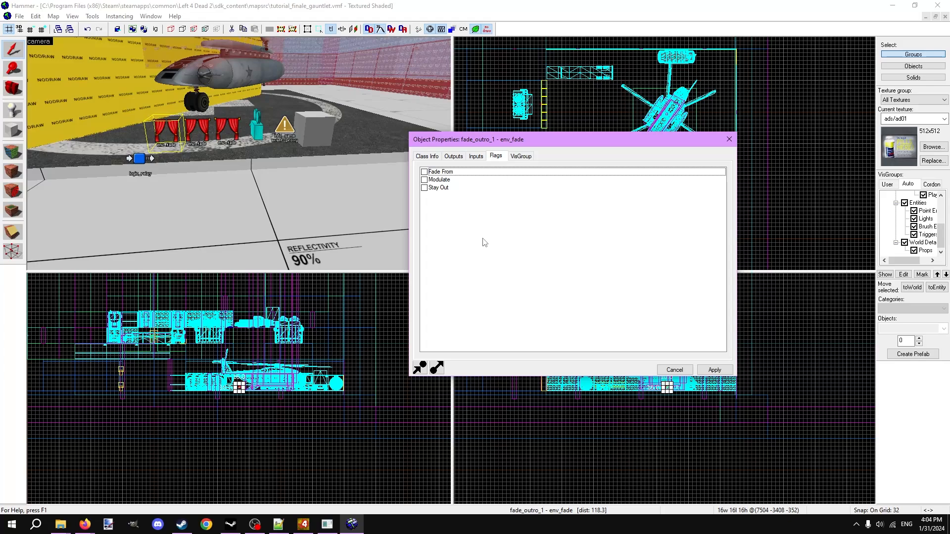
pyautogui.click(452, 157)
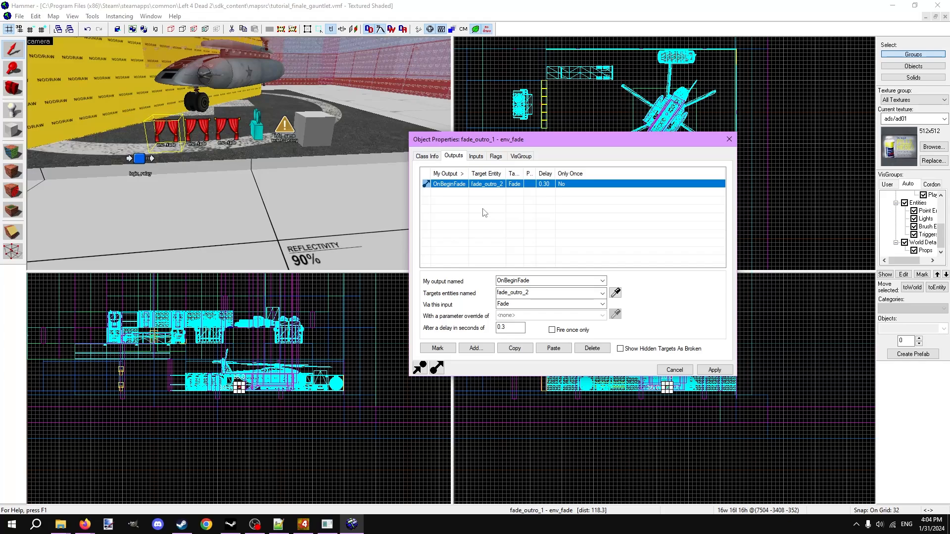
# Step: Review the keyvalues of the middle env_fade entity and check its Fade From flag
pyautogui.click(197, 130)
pyautogui.click(433, 158)
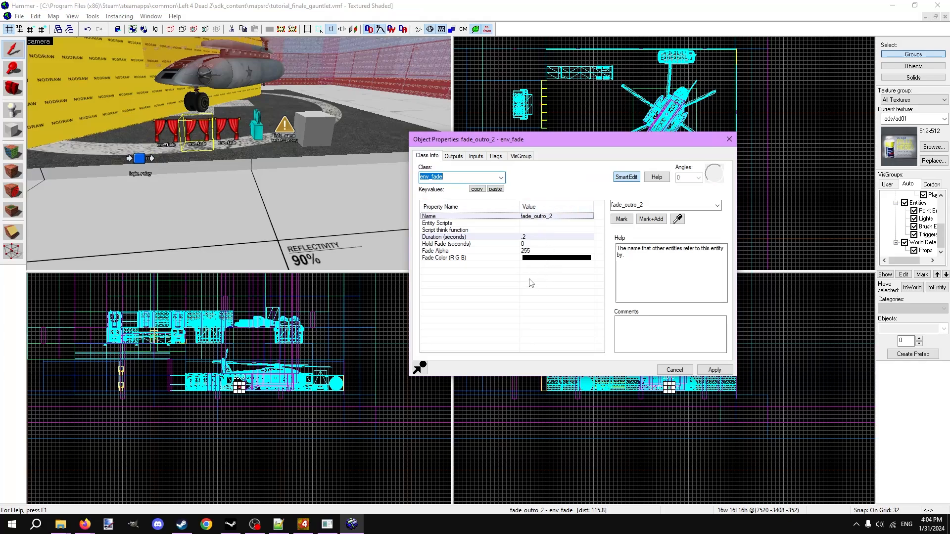
pyautogui.click(495, 156)
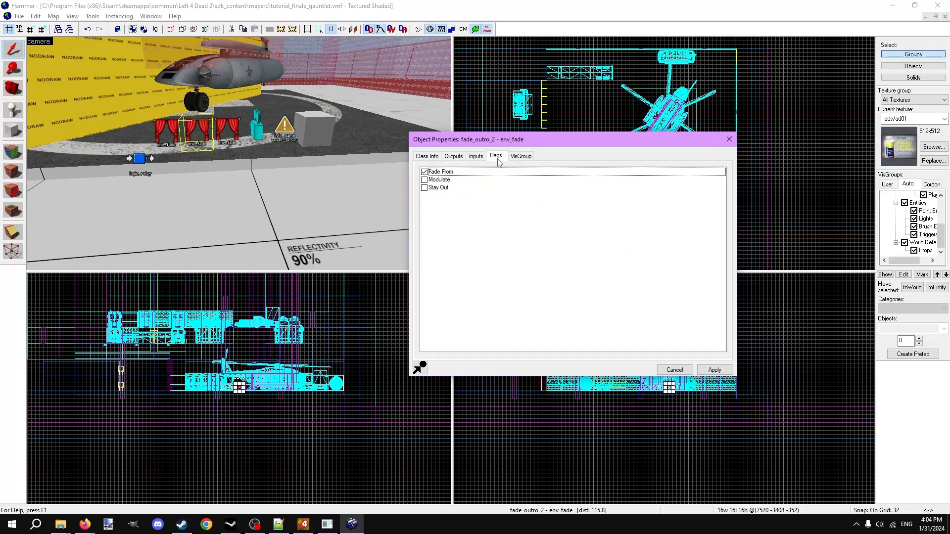
pyautogui.click(447, 173)
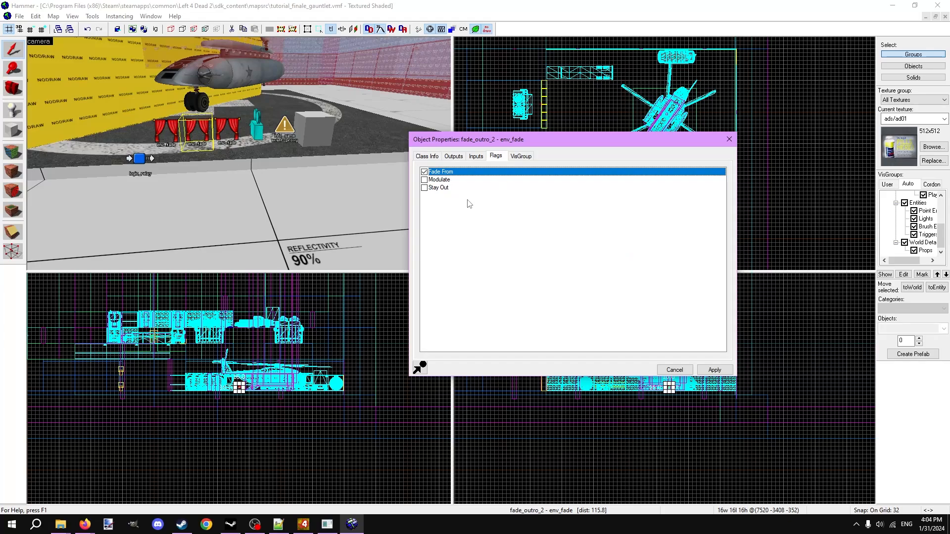
# Step: Review the keyvalues and flags of the third env_fade entity, fade_outro_3
pyautogui.click(429, 156)
pyautogui.click(228, 129)
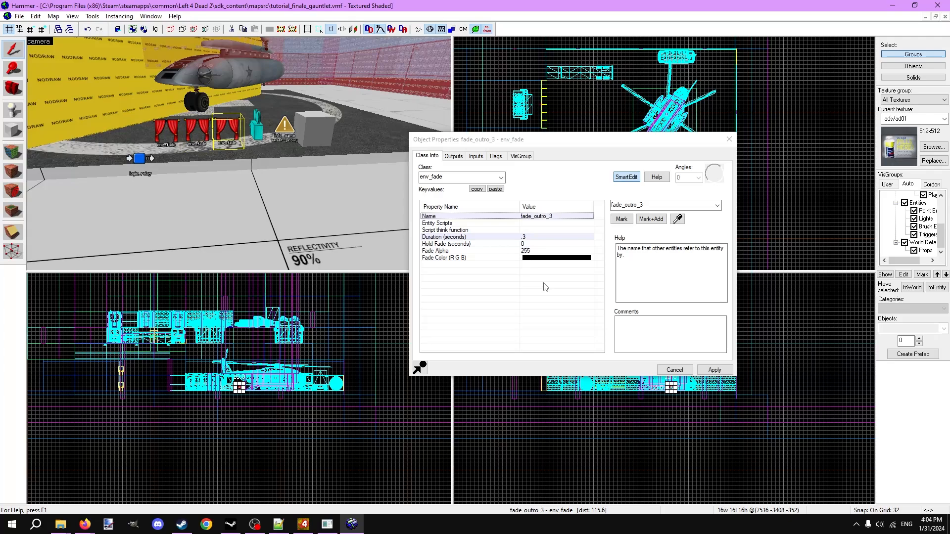
pyautogui.click(495, 157)
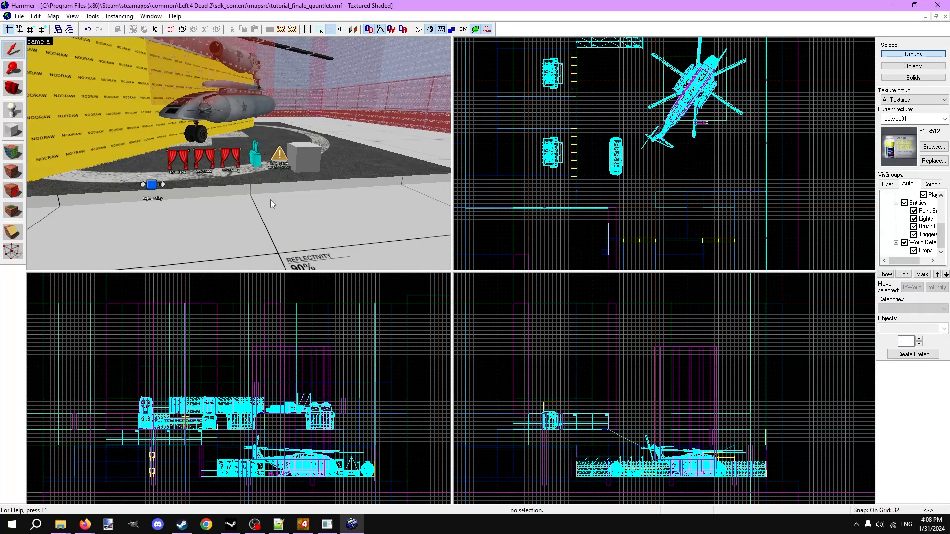
# Step: Inspect the outro_camera entity beside the helicopter and list the map's prop_dynamic entities in the entity report
pyautogui.doubleClick(256, 158)
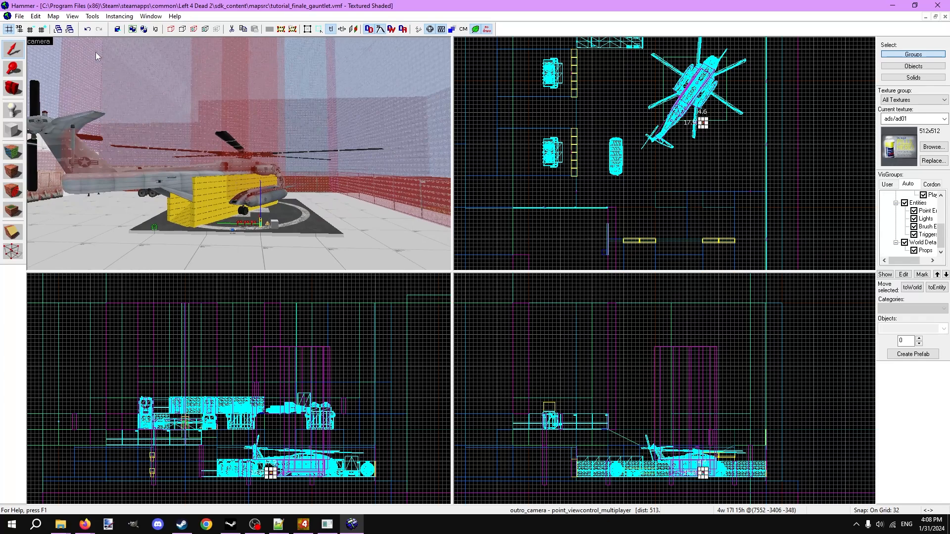
pyautogui.click(53, 15)
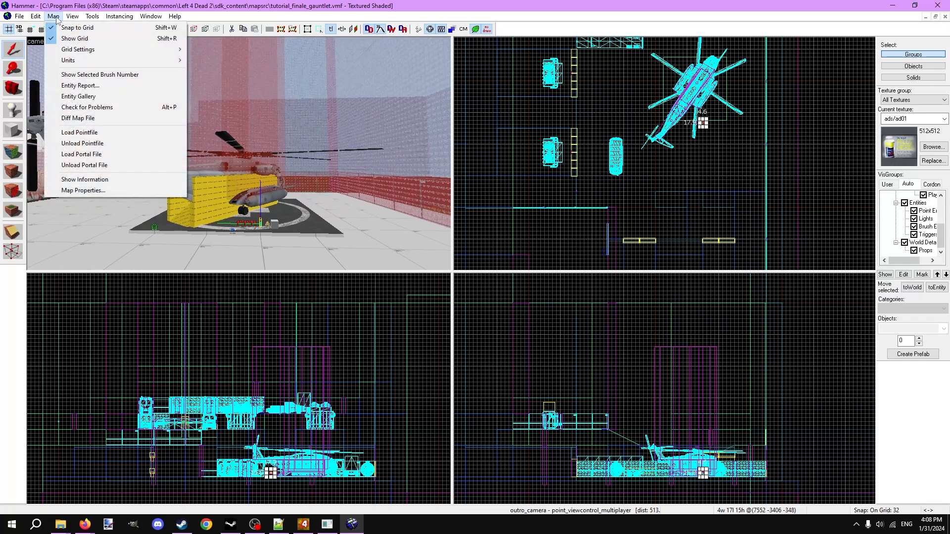
pyautogui.click(80, 85)
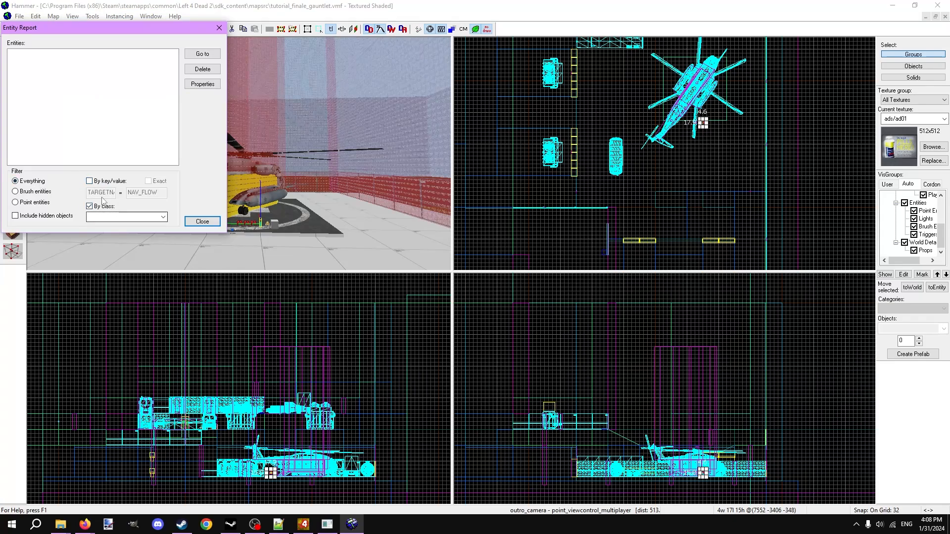
pyautogui.click(124, 217)
pyautogui.write('prop_dynamic')
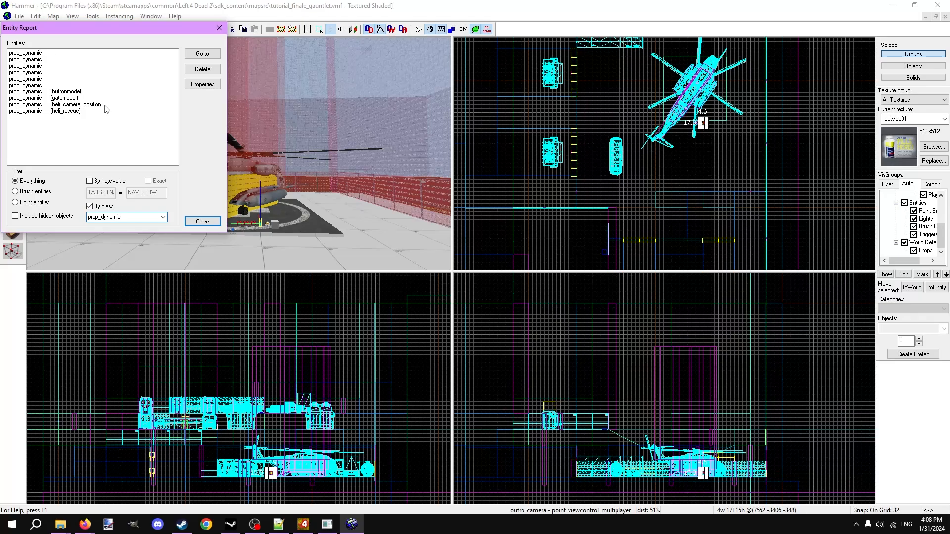
# Step: Locate the heli_camera_position prop through the entity report and examine its properties, including its World Model
pyautogui.click(75, 105)
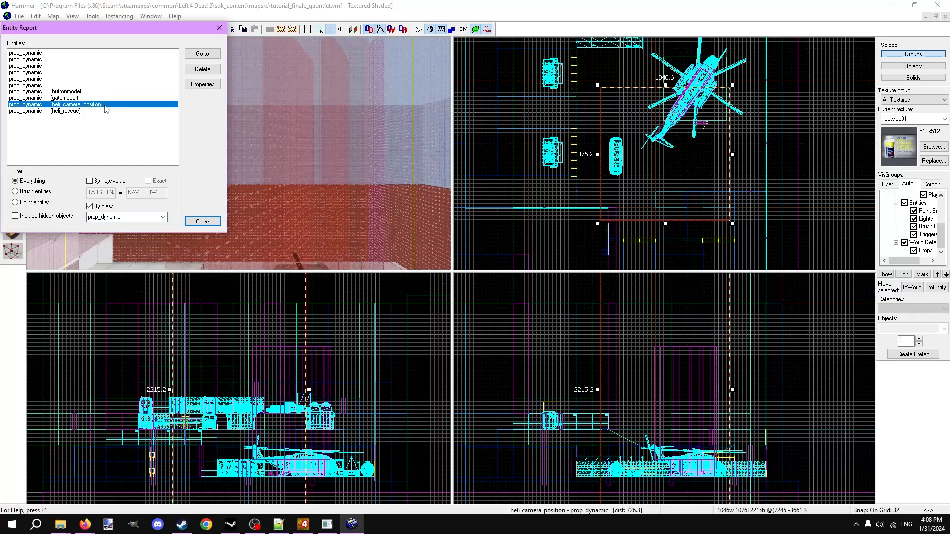
pyautogui.press('z')
pyautogui.press('s')
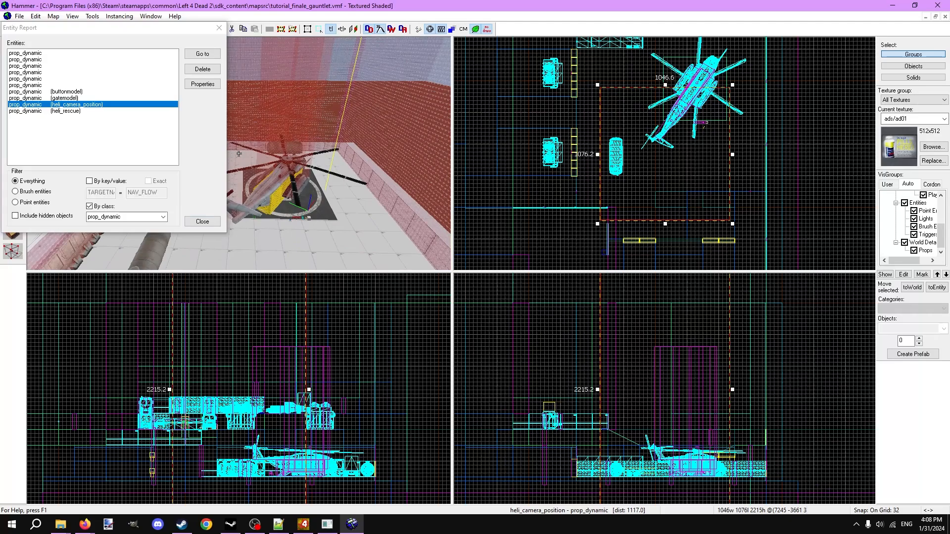
pyautogui.press('z')
pyautogui.click(203, 84)
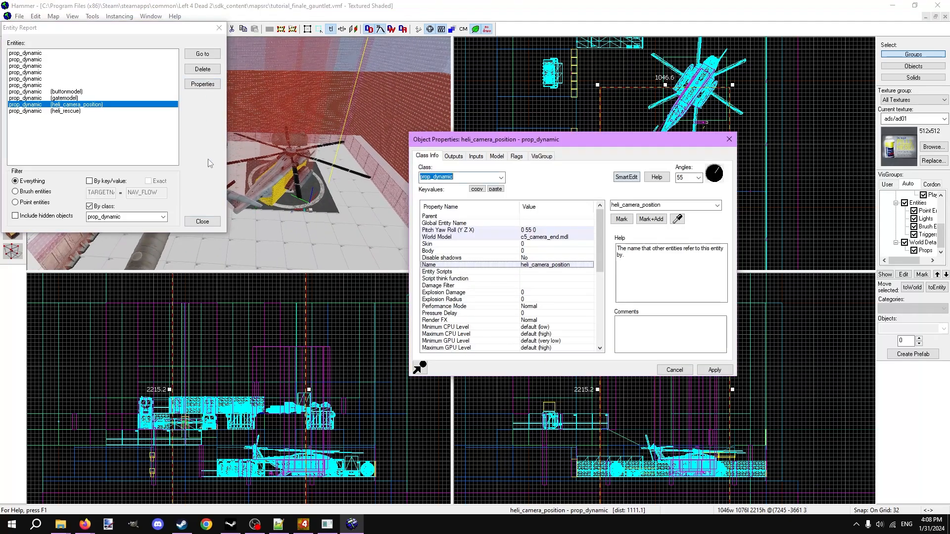
pyautogui.click(208, 219)
pyautogui.press('z')
pyautogui.press('w')
pyautogui.press('z')
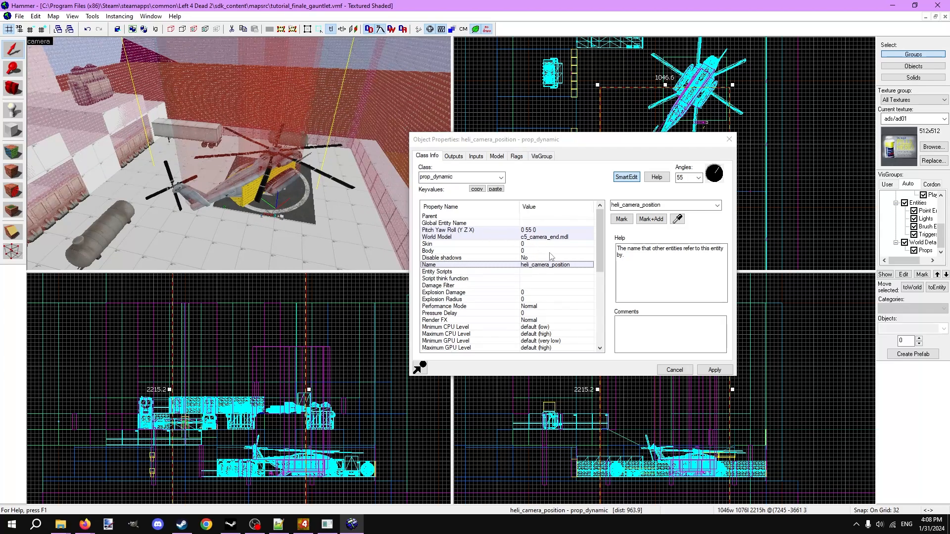
pyautogui.click(559, 238)
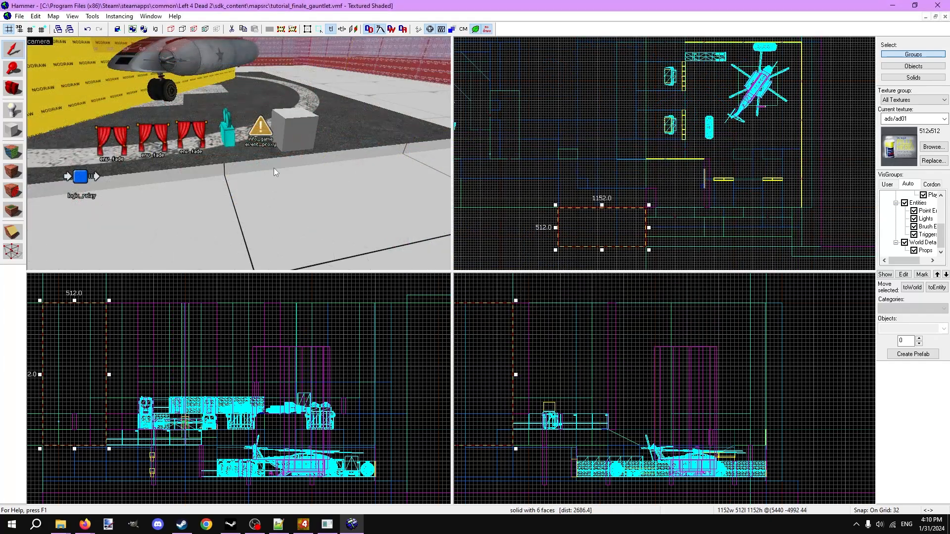
# Step: Check the generated event name of the info_game_event_proxy and inspect the env_outtro_stats entity beside it
pyautogui.click(268, 134)
pyautogui.doubleClick(268, 134)
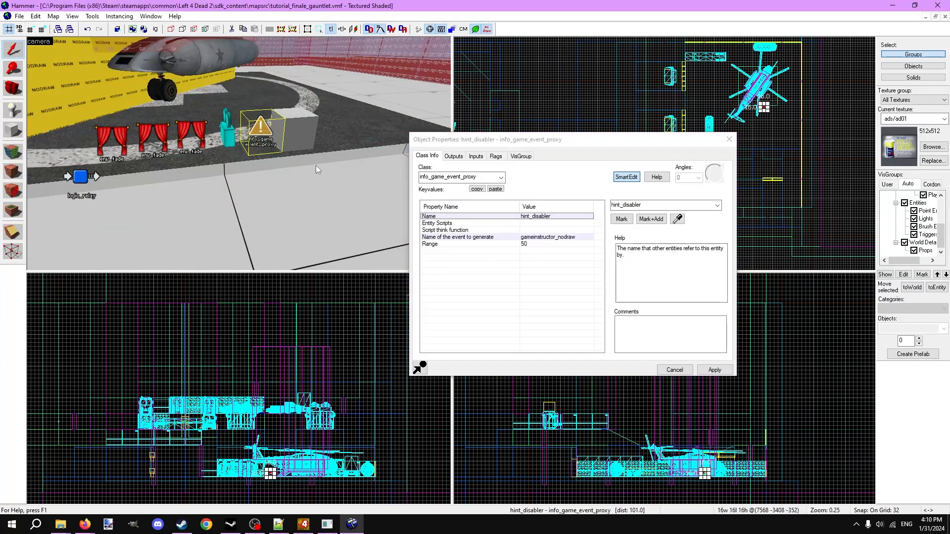
pyautogui.click(567, 238)
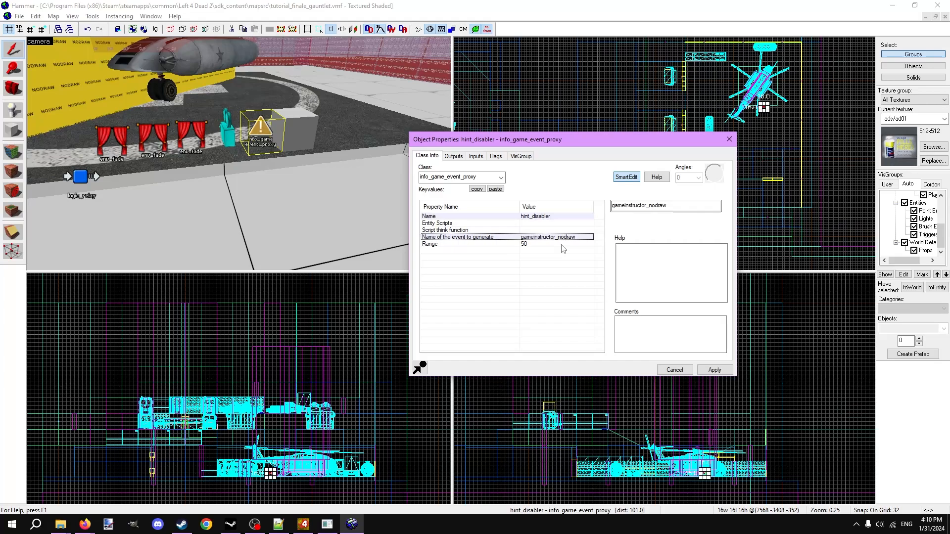
pyautogui.click(307, 129)
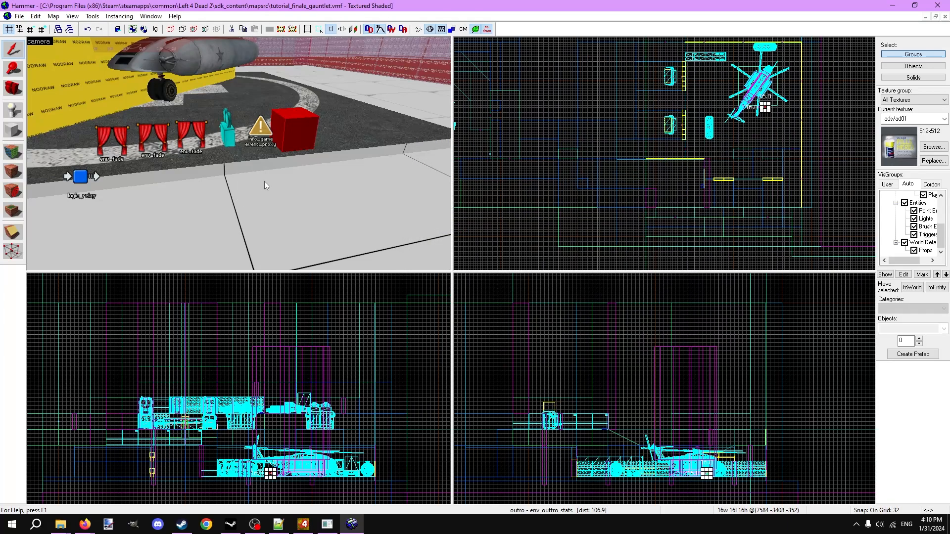
# Step: Examine the names and order values of the four info_survivor_position entities in the separate enclosed room
pyautogui.press('z')
pyautogui.press('w')
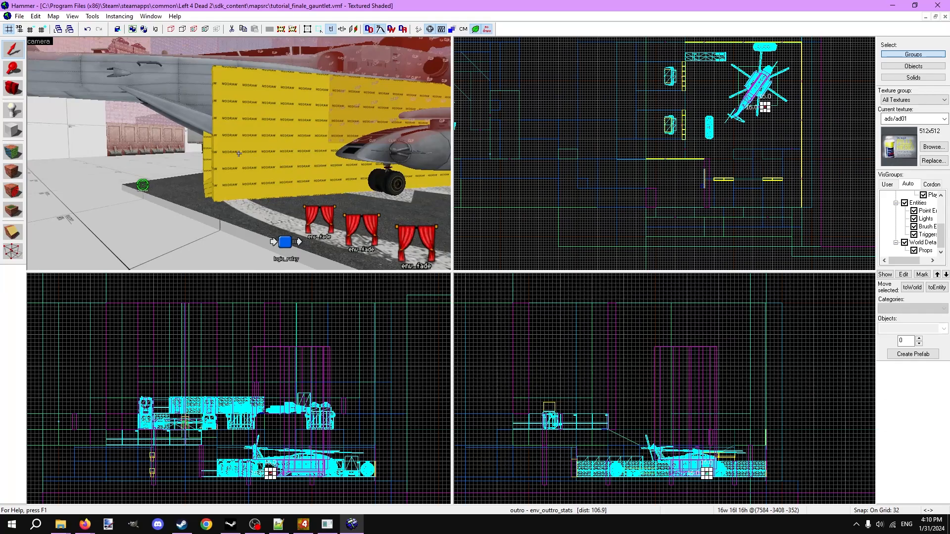
pyautogui.press('w')
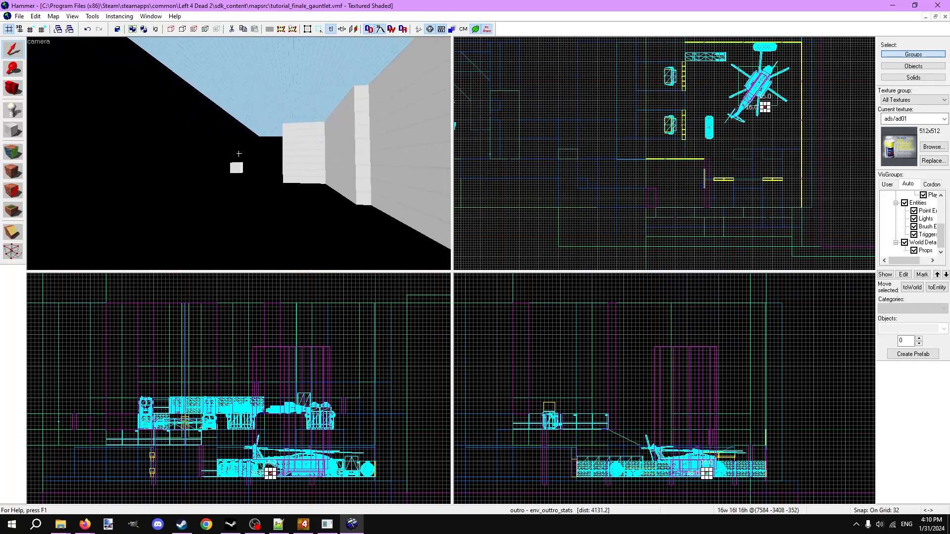
pyautogui.press('w')
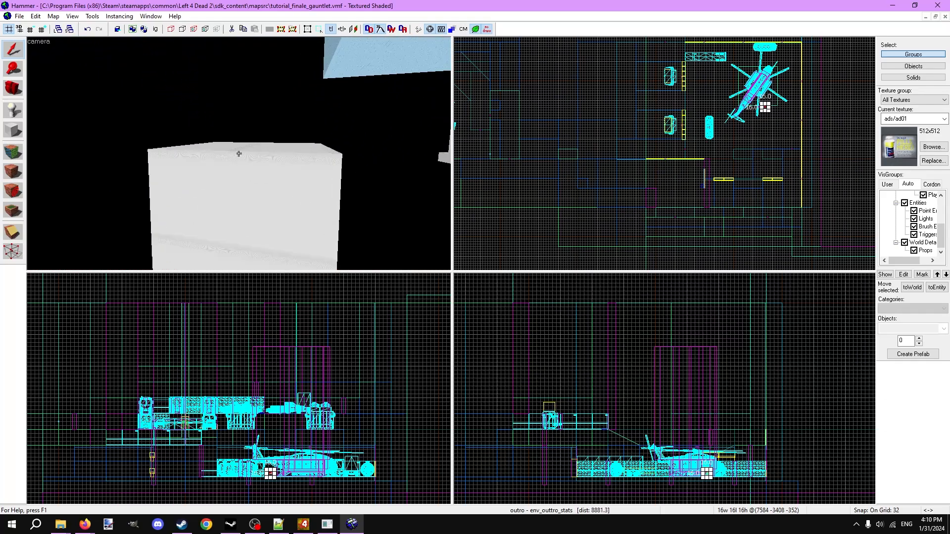
pyautogui.press('s')
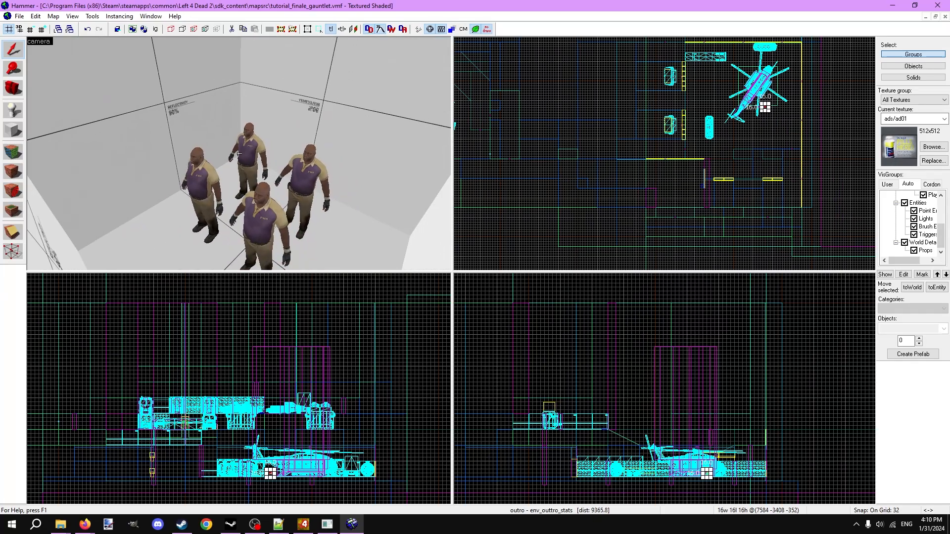
pyautogui.press('d')
pyautogui.press('z')
pyautogui.doubleClick(245, 154)
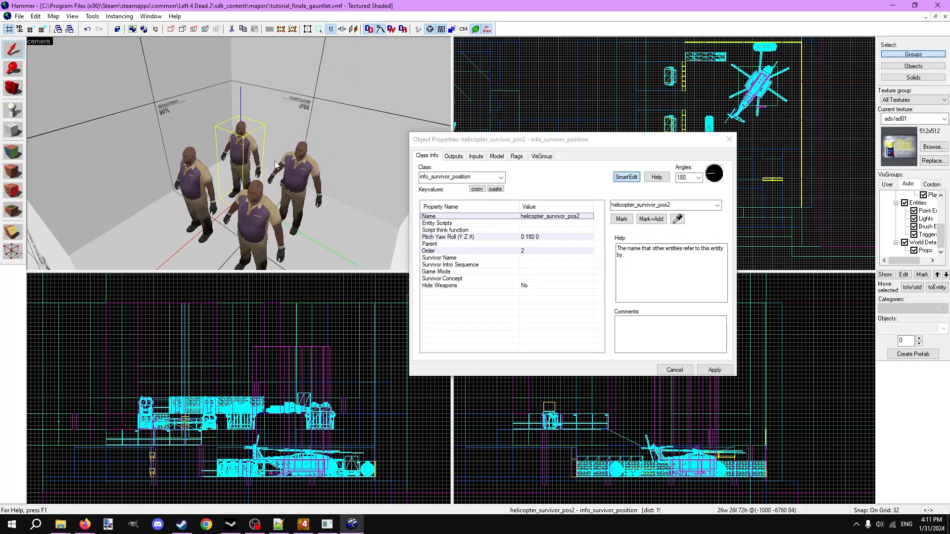
pyautogui.click(310, 174)
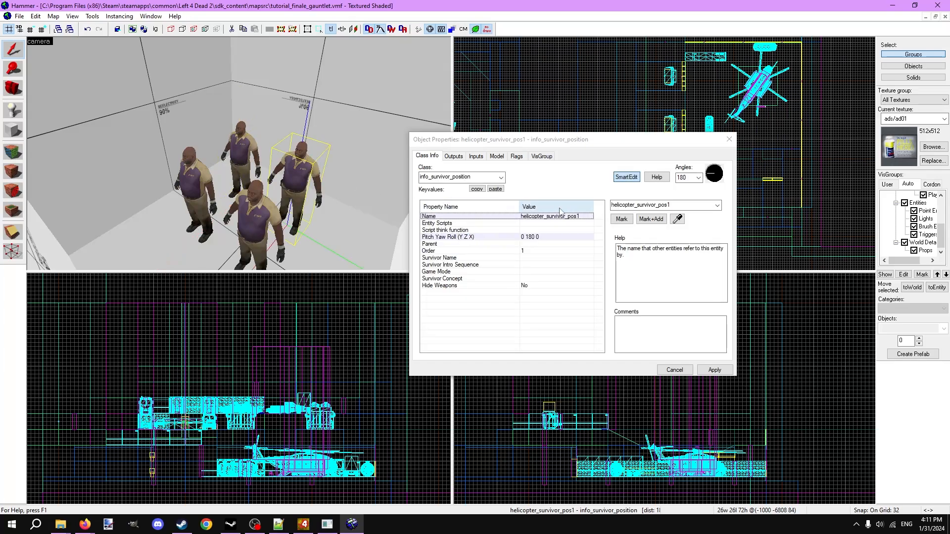
pyautogui.click(252, 161)
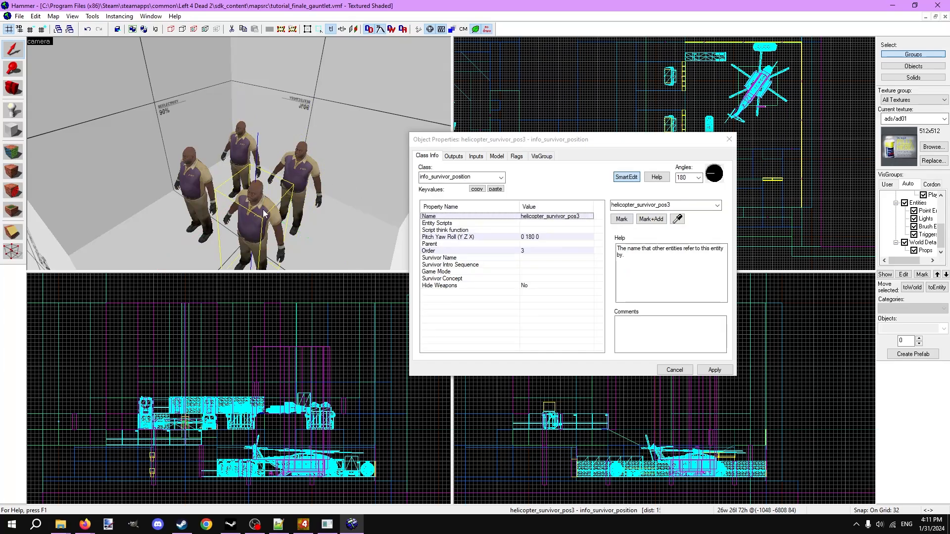
pyautogui.click(202, 192)
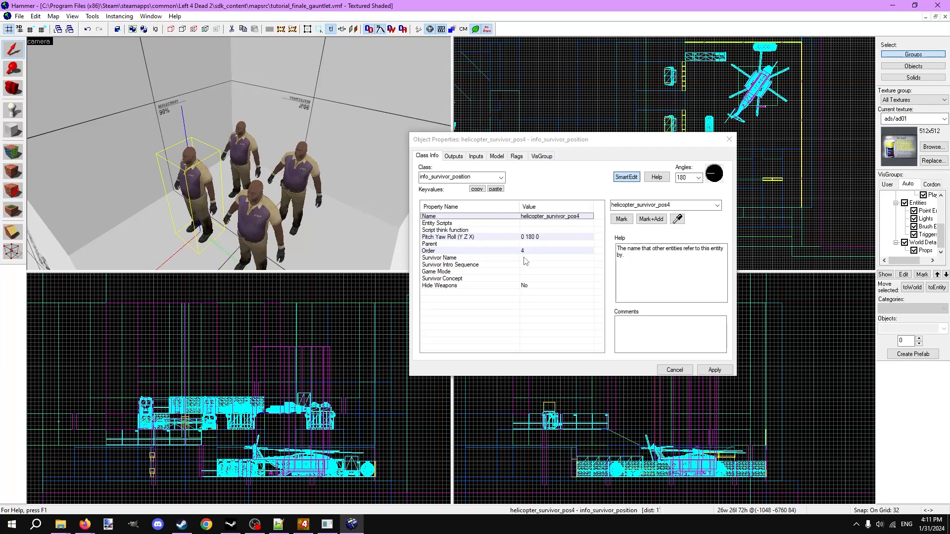
# Step: Review the heli_outro_relay outputs that handle the hint disabler, first fade, camera animation and camera parenting
pyautogui.doubleClick(156, 168)
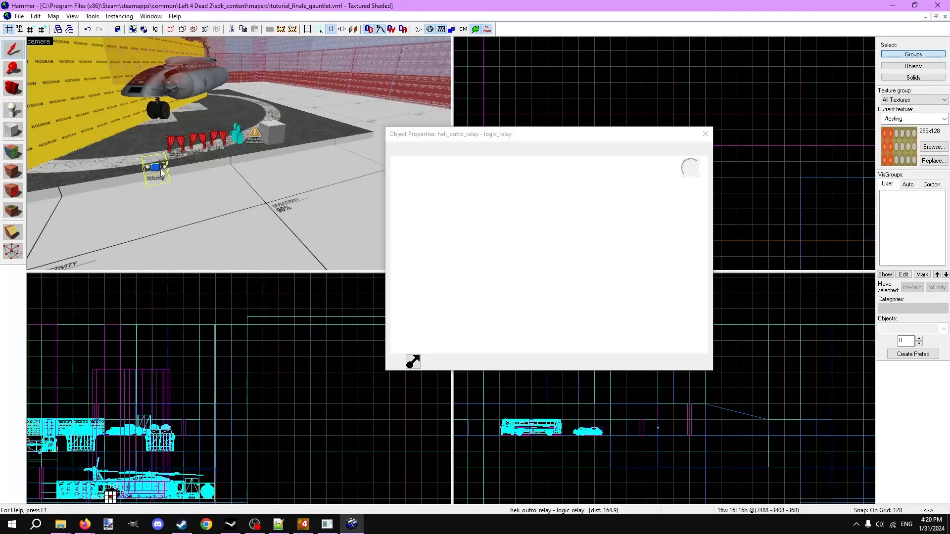
pyautogui.click(429, 150)
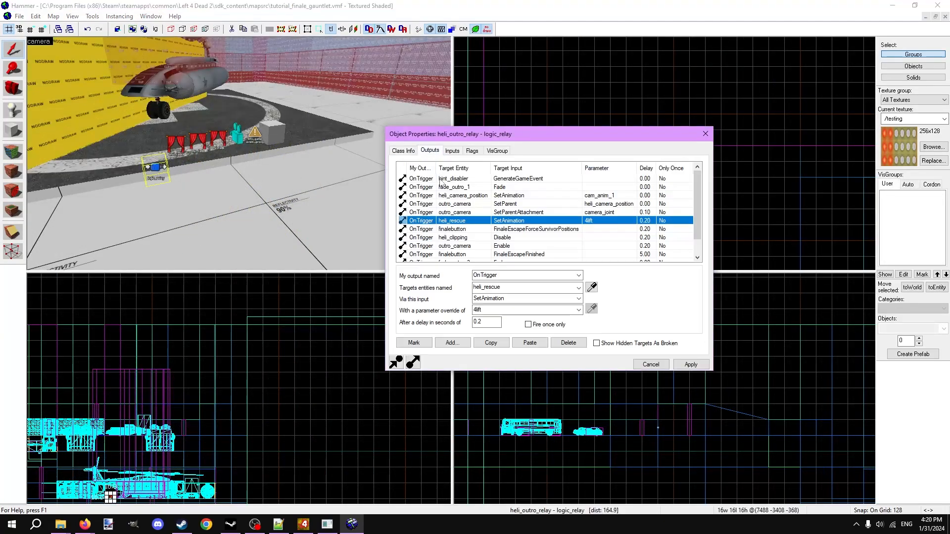
pyautogui.click(530, 180)
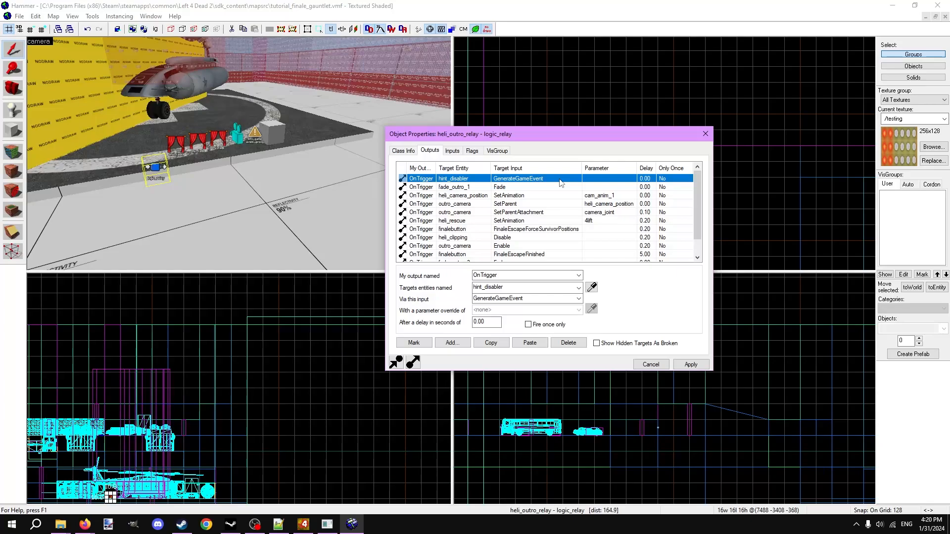
pyautogui.click(553, 188)
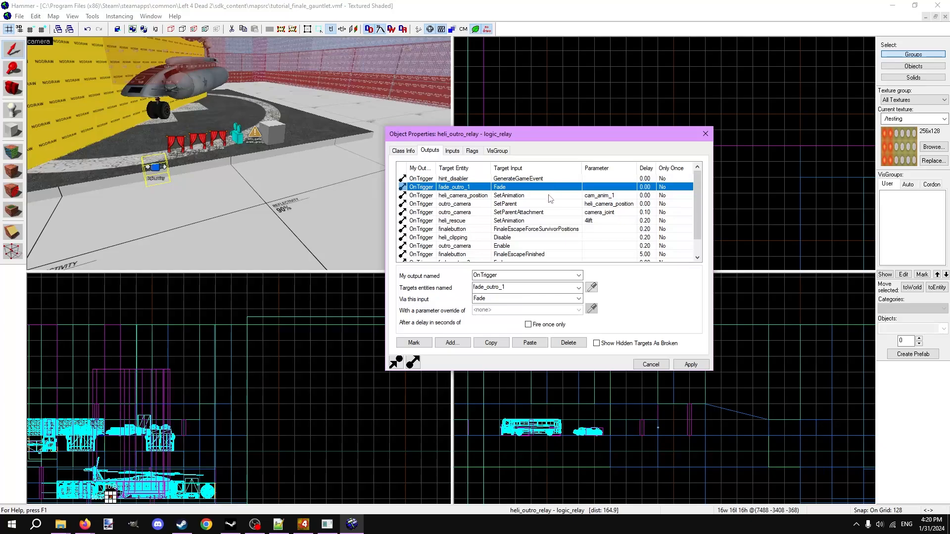
pyautogui.click(549, 196)
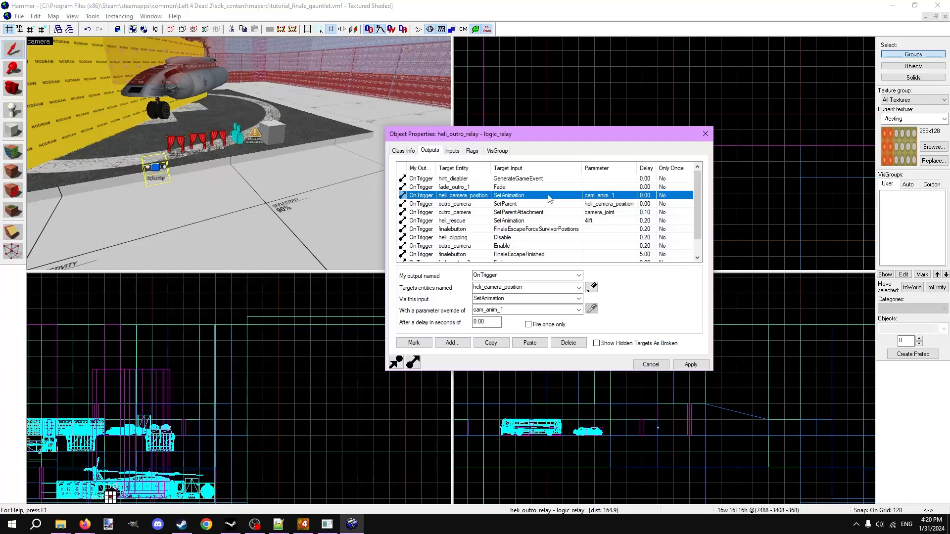
pyautogui.click(557, 205)
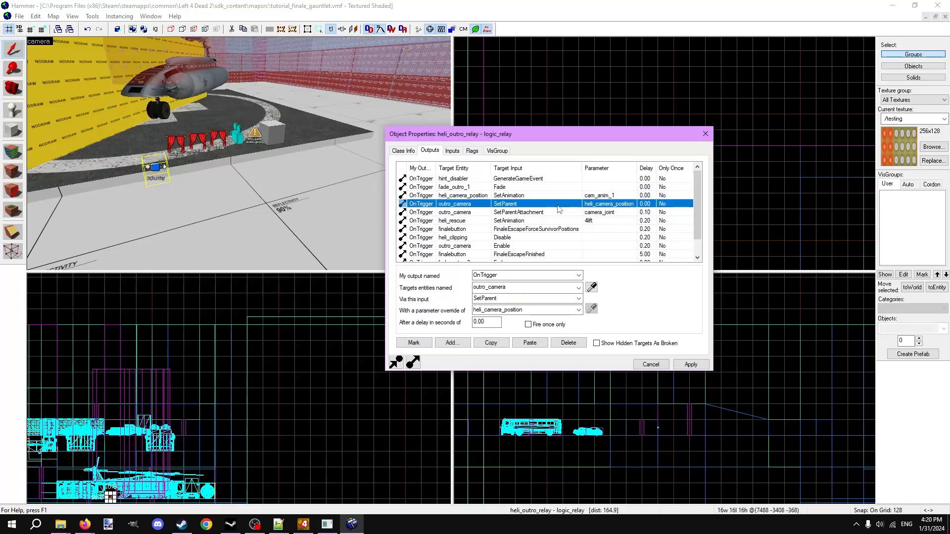
pyautogui.keyDown('shift'); pyautogui.click(561, 213); pyautogui.keyUp('shift')
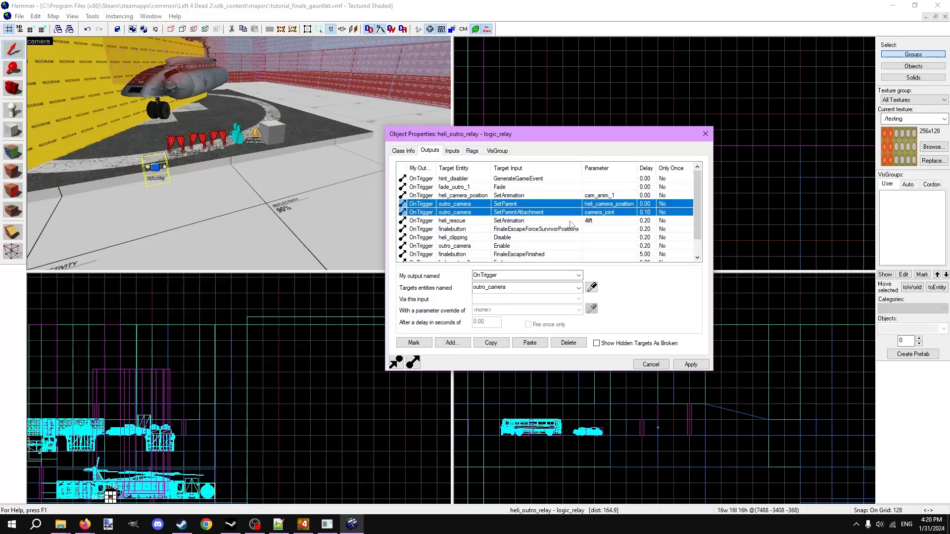
# Step: Review the relay's remaining outputs, from the heli_rescue animation and survivor positions through the escape finish, last fade and stats crawl
pyautogui.click(572, 220)
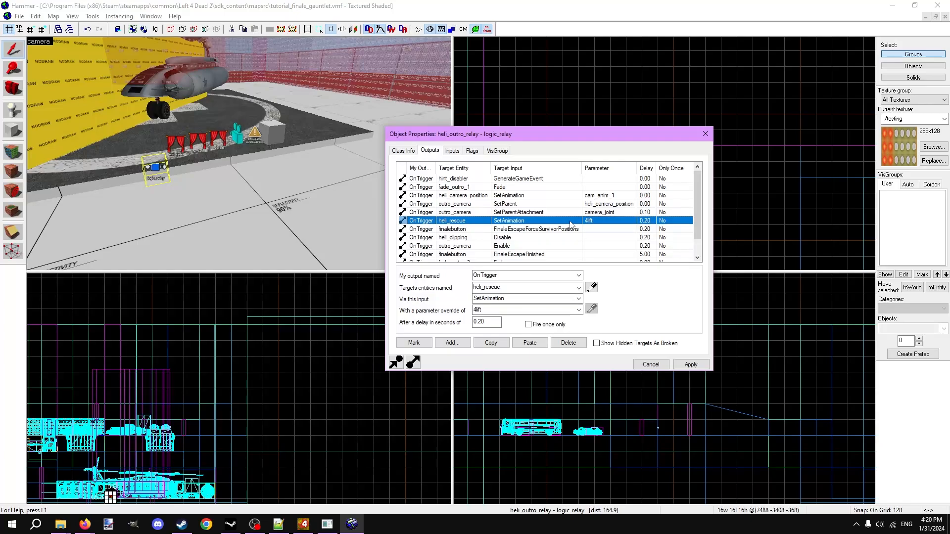
pyautogui.click(599, 231)
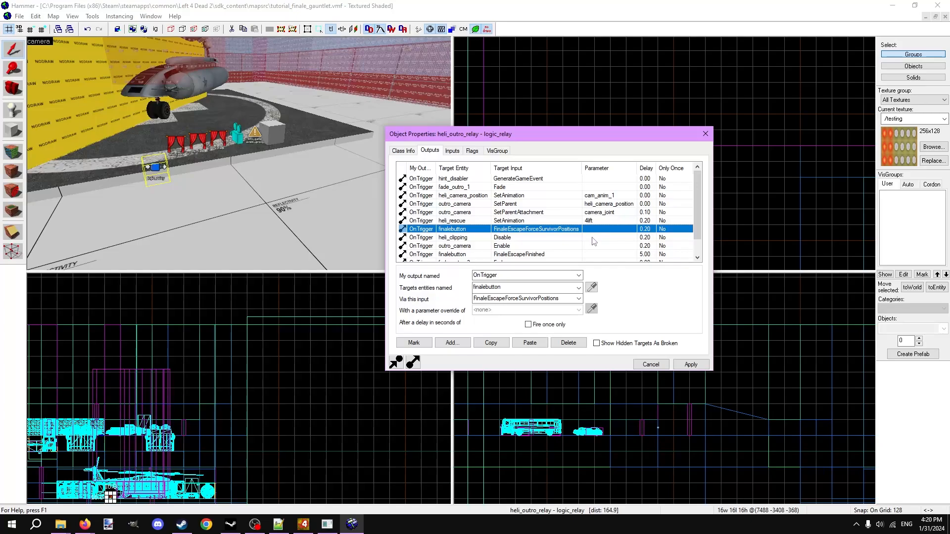
pyautogui.click(595, 238)
pyautogui.keyDown('shift'); pyautogui.click(595, 246); pyautogui.keyUp('shift')
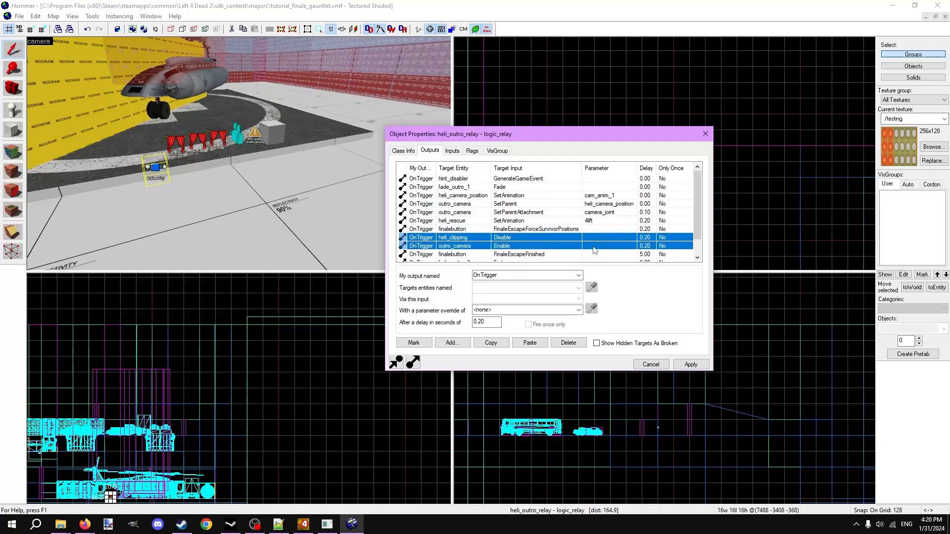
pyautogui.scroll(-1, 596, 249)
pyautogui.click(567, 238)
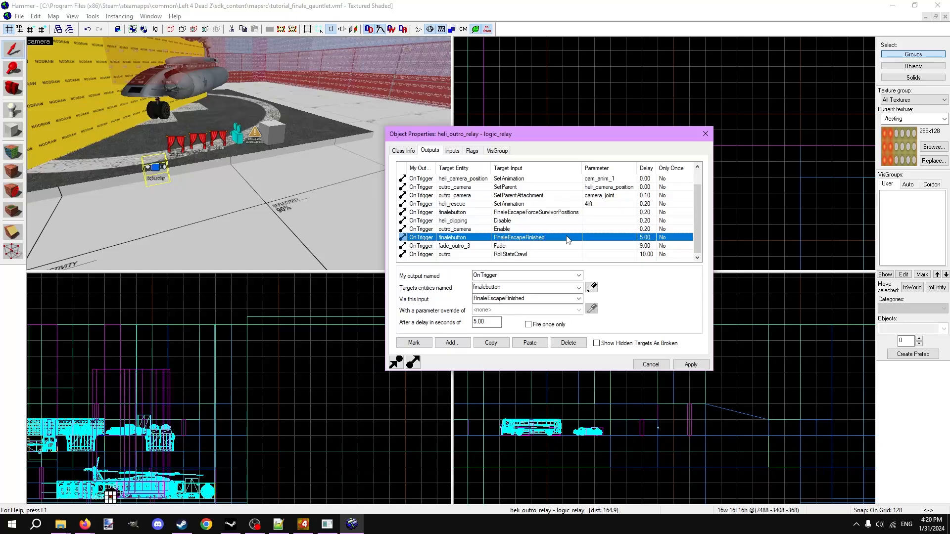
pyautogui.click(550, 247)
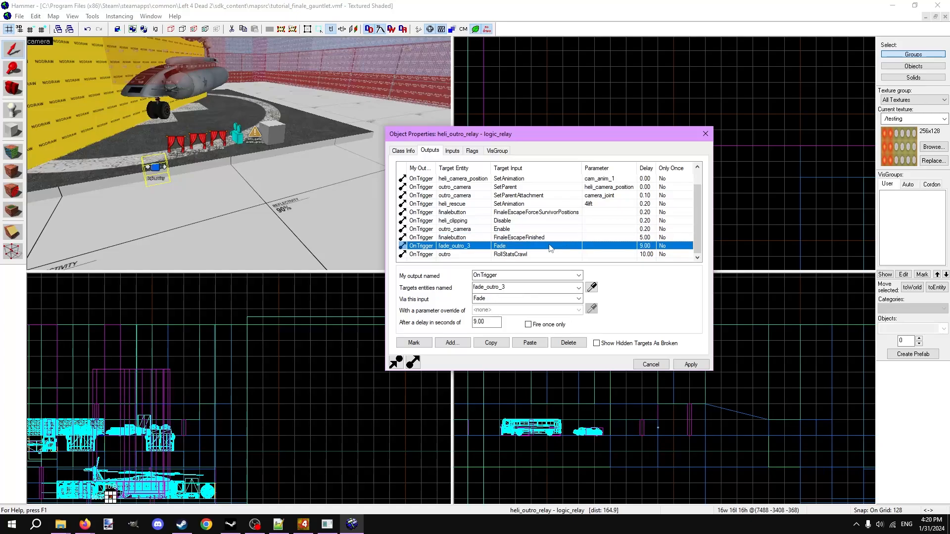
pyautogui.click(556, 255)
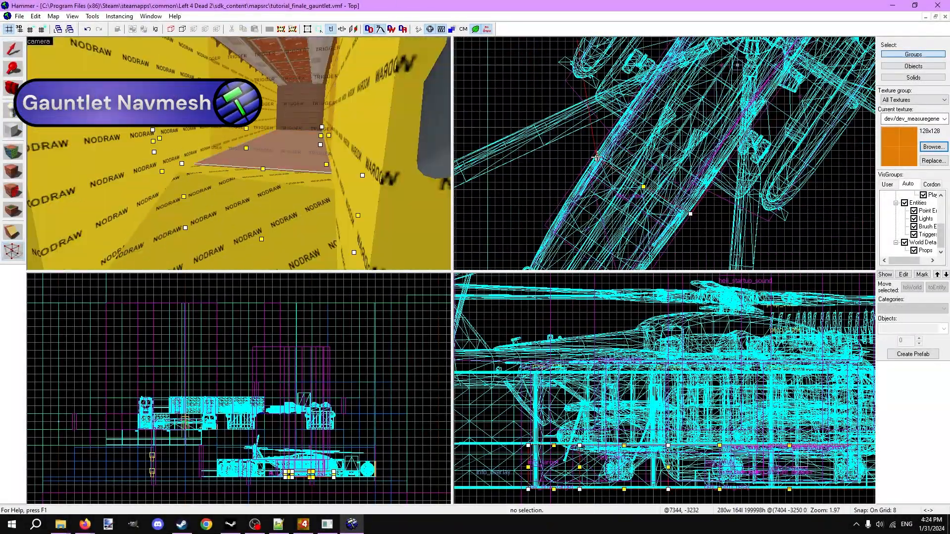
# Step: Move the corner vertices of the orange block under the helicopter's tail to fit it between the nodraw walls
pyautogui.scroll(-4, 596, 157)
pyautogui.hotkey('shift', 's')
pyautogui.hotkey('shift', 'v')
pyautogui.scroll(5, 608, 165)
pyautogui.moveTo(816, 96); pyautogui.dragTo(602, 124)
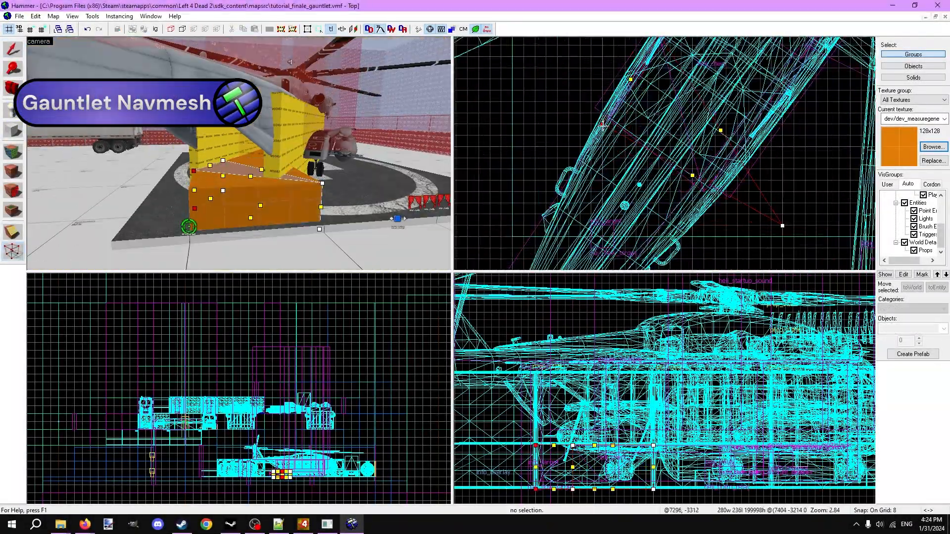
pyautogui.moveTo(782, 226); pyautogui.dragTo(693, 202)
# Step: Adjust more vertices of the orange block beneath the helicopter using the top and side views
pyautogui.scroll(8, 283, 472)
pyautogui.press('z')
pyautogui.press('z')
pyautogui.hotkey('shift', 's')
pyautogui.moveTo(624, 206); pyautogui.dragTo(587, 193, button='middle')
pyautogui.hotkey('shift', 'v')
pyautogui.press('z')
pyautogui.press('z')
pyautogui.moveTo(221, 447)
pyautogui.mouseDown()
pyautogui.moveTo(326, 419)
pyautogui.moveTo(326, 409)
pyautogui.mouseUp()
# Step: Clone the orange block next to the original and reposition the new brush's corner vertices in the top view
pyautogui.scroll(3, 353, 411)
pyautogui.hotkey('shift', 's')
pyautogui.scroll(-2, 719, 211)
pyautogui.keyDown('shift'); pyautogui.moveTo(629, 143); pyautogui.dragTo(672, 143); pyautogui.keyUp('shift')
pyautogui.hotkey('shift', 'v')
pyautogui.hotkey('ctrl', 'z')
pyautogui.moveTo(638, 95)
pyautogui.mouseDown()
pyautogui.moveTo(732, 204)
pyautogui.moveTo(629, 210)
pyautogui.mouseUp()
# Step: Lower the cloned orange brush's outer upper vertices and merge overlapping ones to form a sloped ramp between the nodraw walls
pyautogui.scroll(3, 742, 195)
pyautogui.press('z')
pyautogui.press('z')
pyautogui.scroll(-3, 727, 214)
pyautogui.scroll(3, 569, 472)
pyautogui.moveTo(561, 417); pyautogui.dragTo(561, 477)
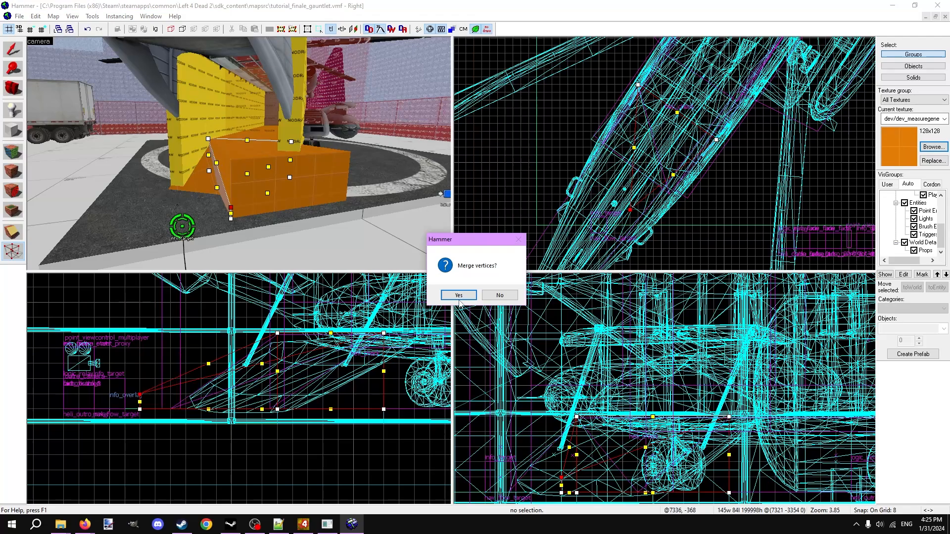
pyautogui.click(458, 296)
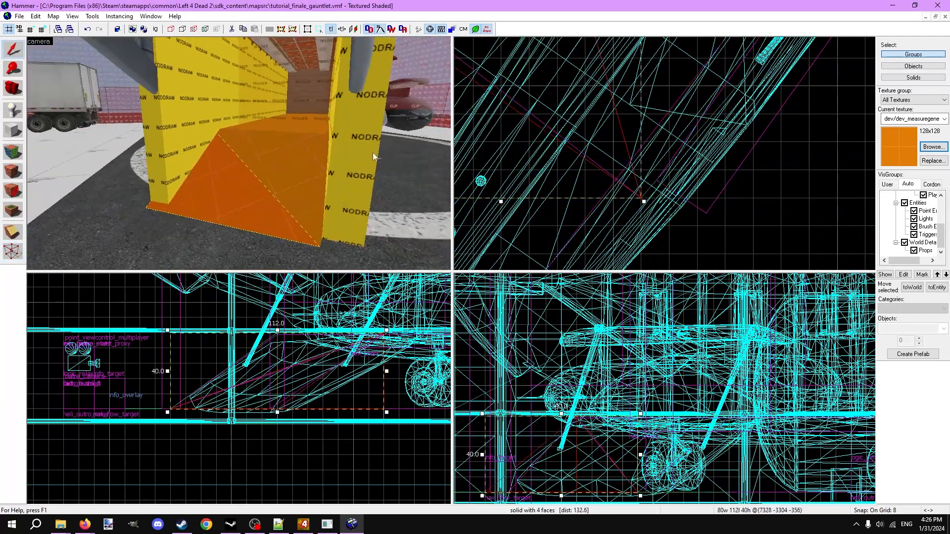
pyautogui.click(391, 168)
pyautogui.press('z')
pyautogui.press('s')
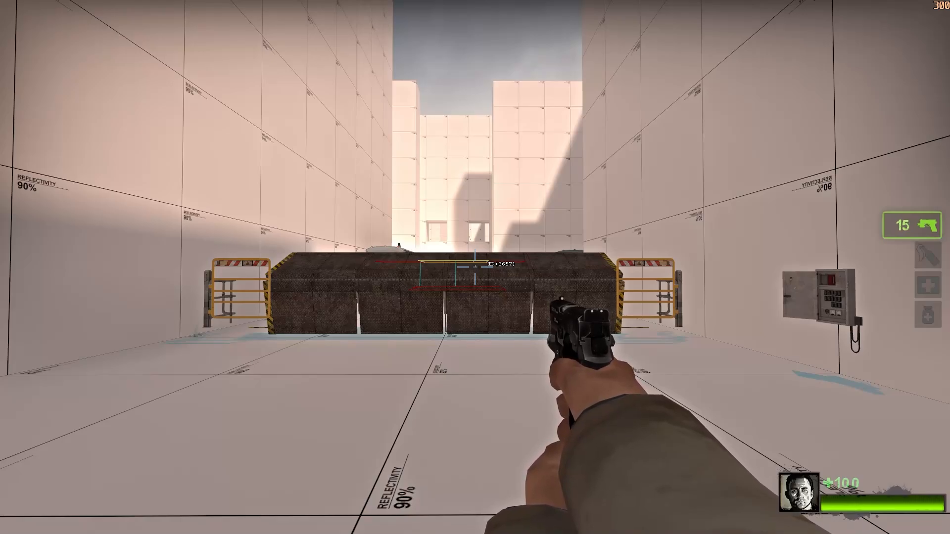
# Step: In Left 4 Dead 2, select every nav area across the map with nav_select_radius 500000
pyautogui.press('w')
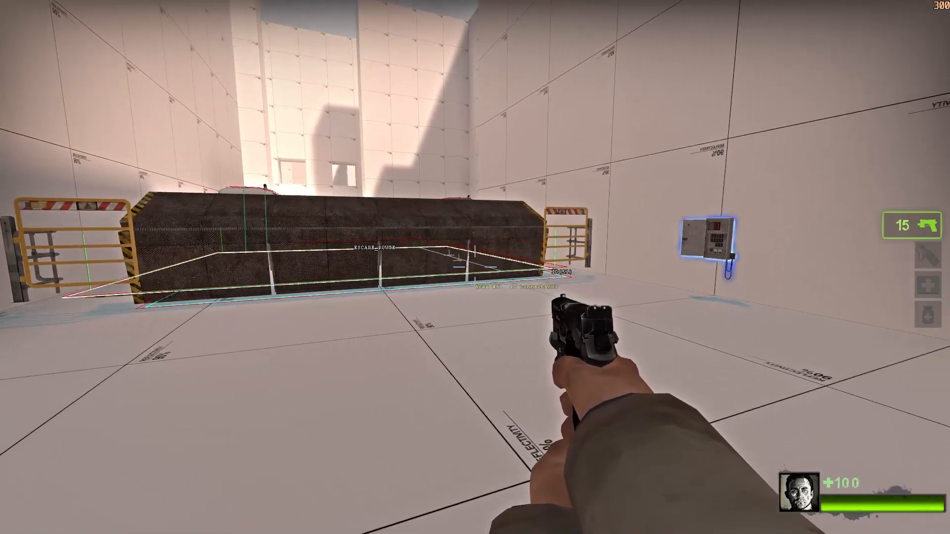
pyautogui.press('w')
pyautogui.press('d')
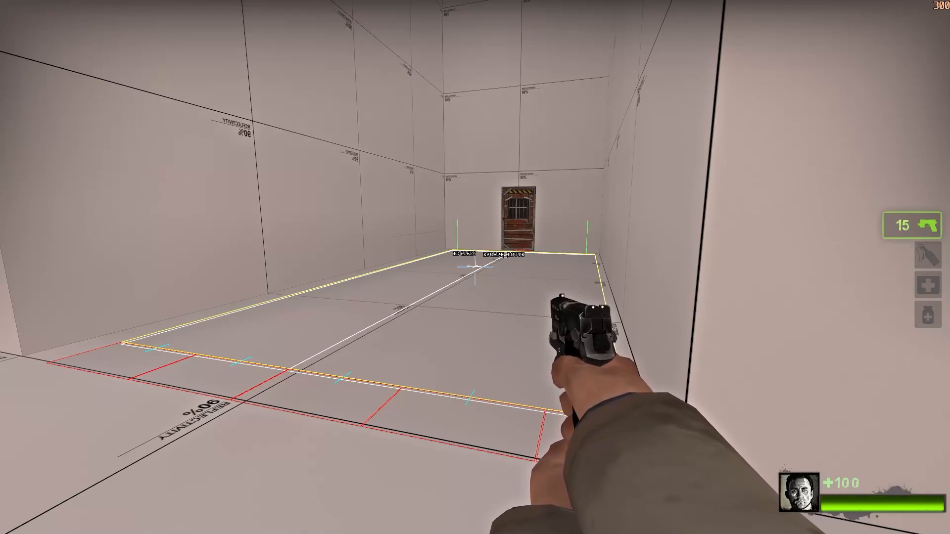
pyautogui.press('`')
pyautogui.write('nav_')
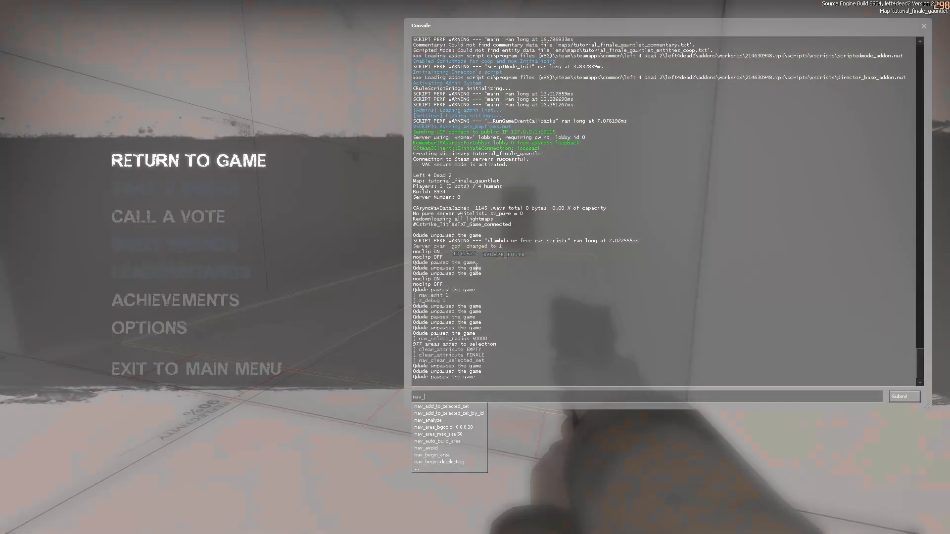
pyautogui.write('select_radius 500000')
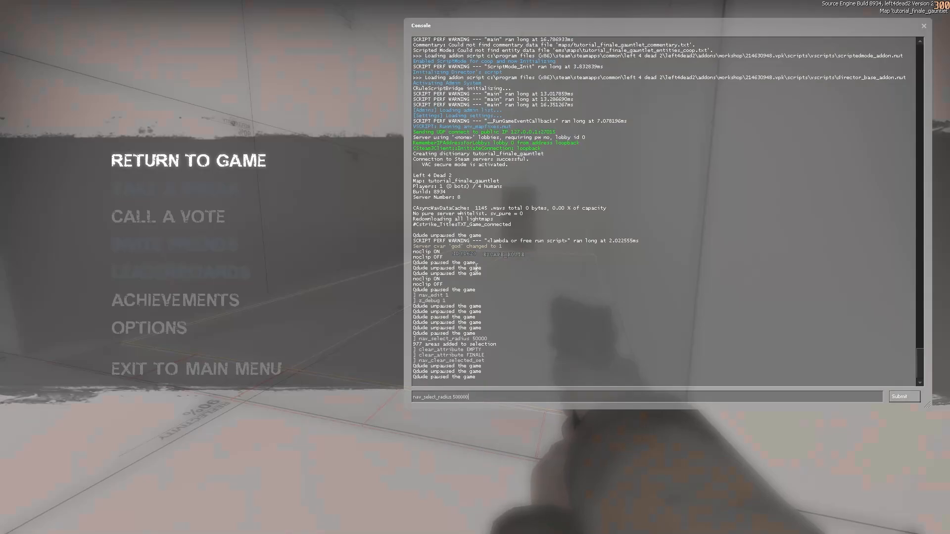
pyautogui.press('Return')
pyautogui.press('Escape')
# Step: Remove the CHECKPOINT nav areas at the saferoom door and inside the saferoom from the selection
pyautogui.press('w')
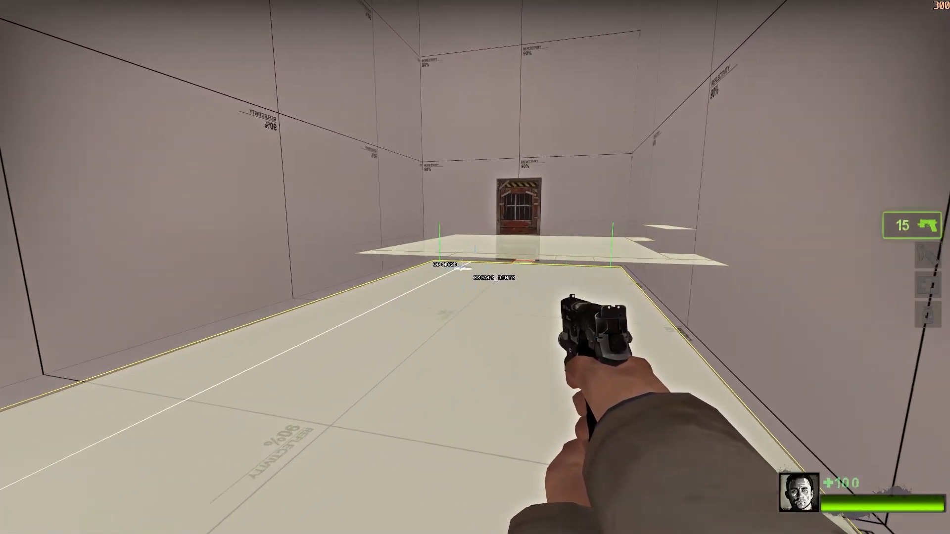
pyautogui.press('w')
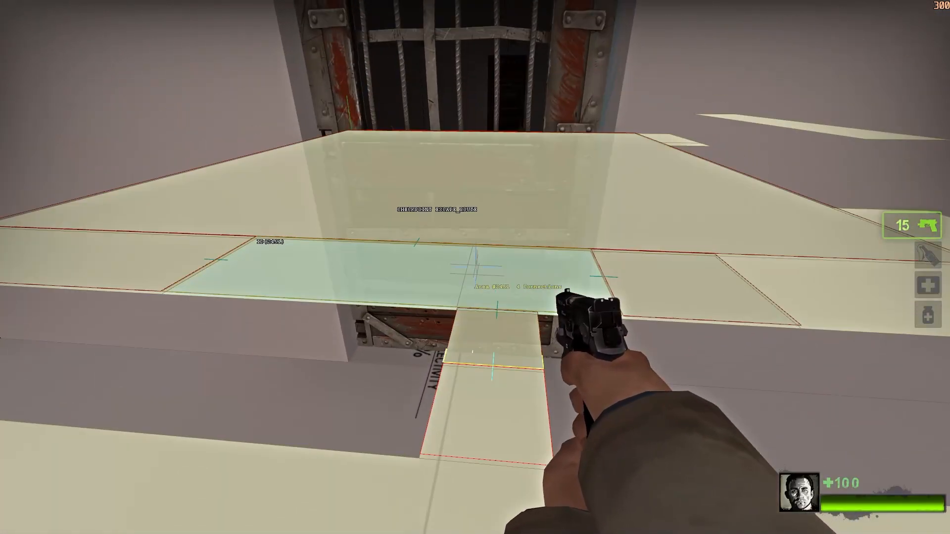
pyautogui.press('w')
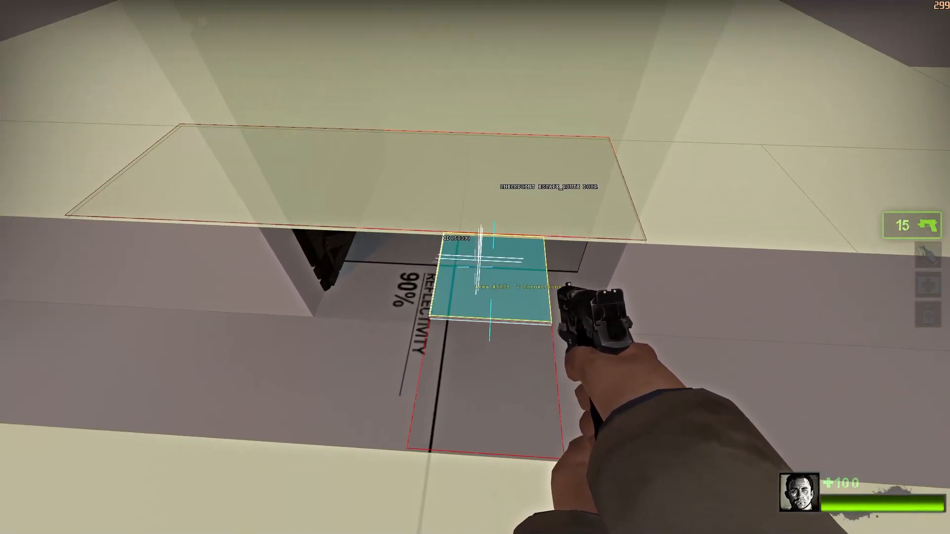
pyautogui.press('w')
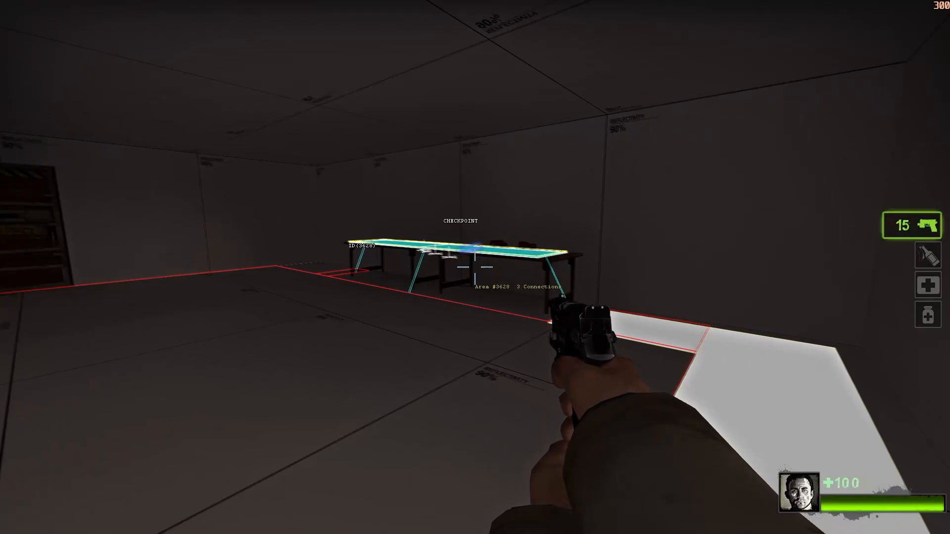
pyautogui.press('s')
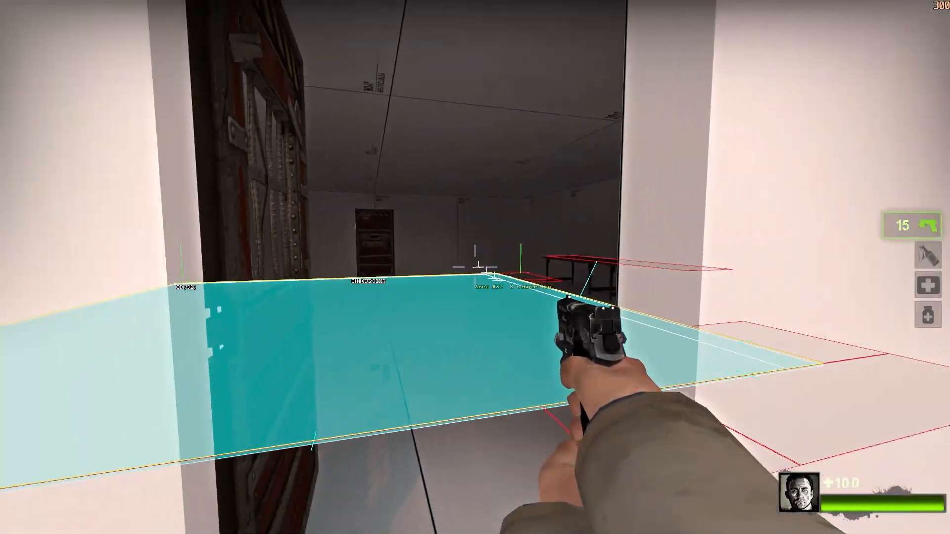
# Step: Mark the selected nav areas with the FINALE and EMPTY attributes through the console
pyautogui.press('`')
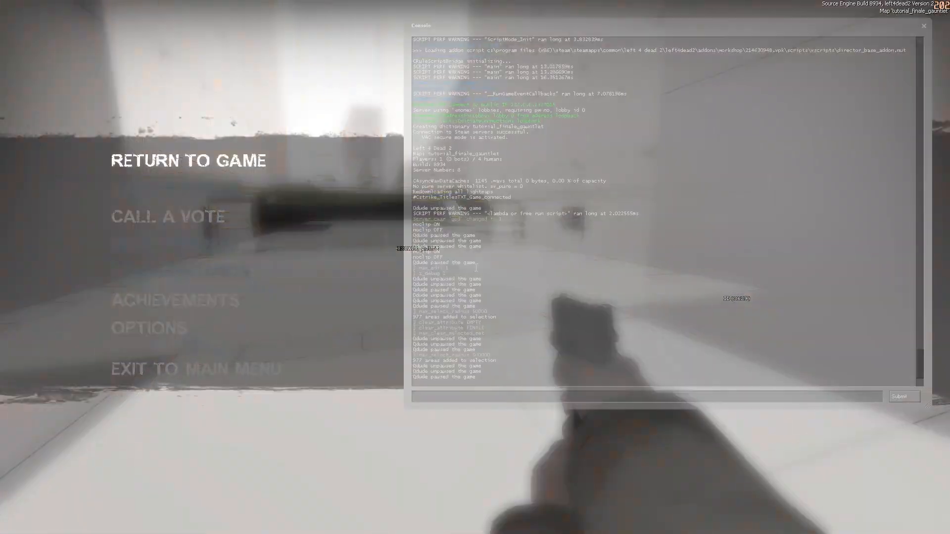
pyautogui.write('mark FINALE')
pyautogui.press('Return')
pyautogui.write('mark EM')
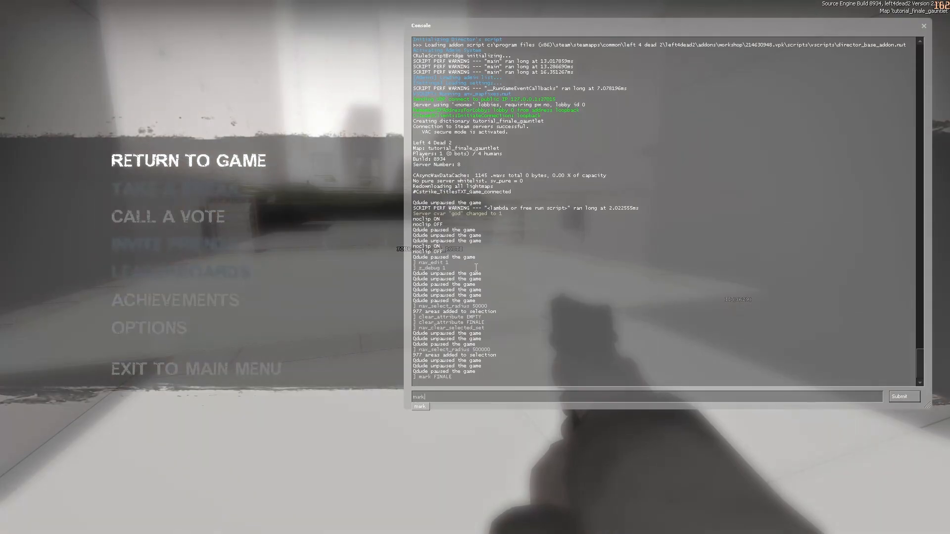
pyautogui.write('PTY')
pyautogui.press('Return')
pyautogui.press('`')
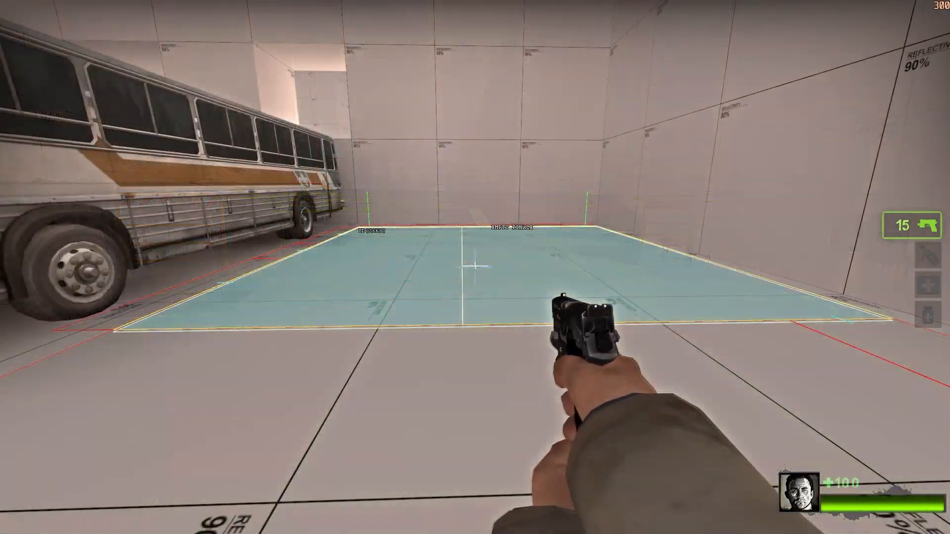
# Step: Apply an additional attribute mark to the nav area beside the bus through the console
pyautogui.press('`')
pyautogui.write('mark NO')
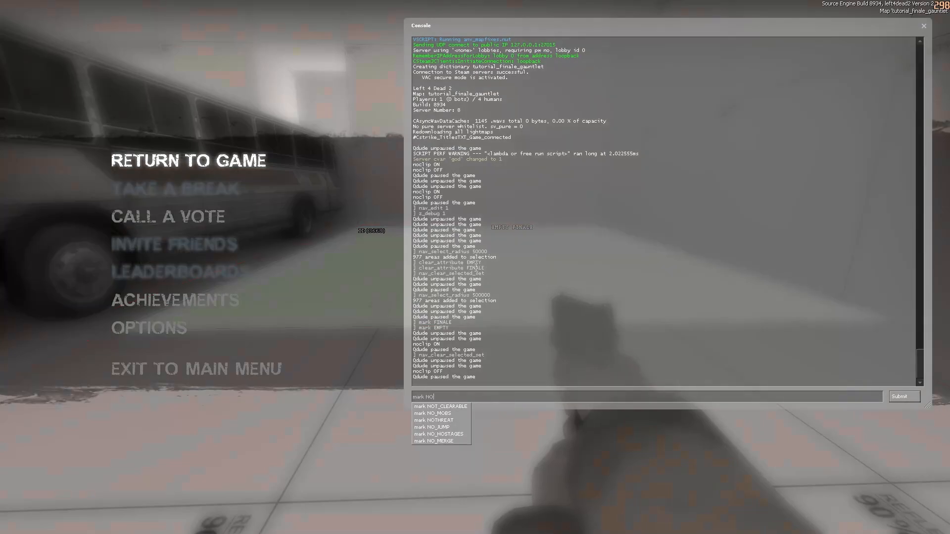
pyautogui.press('Return')
pyautogui.press('`')
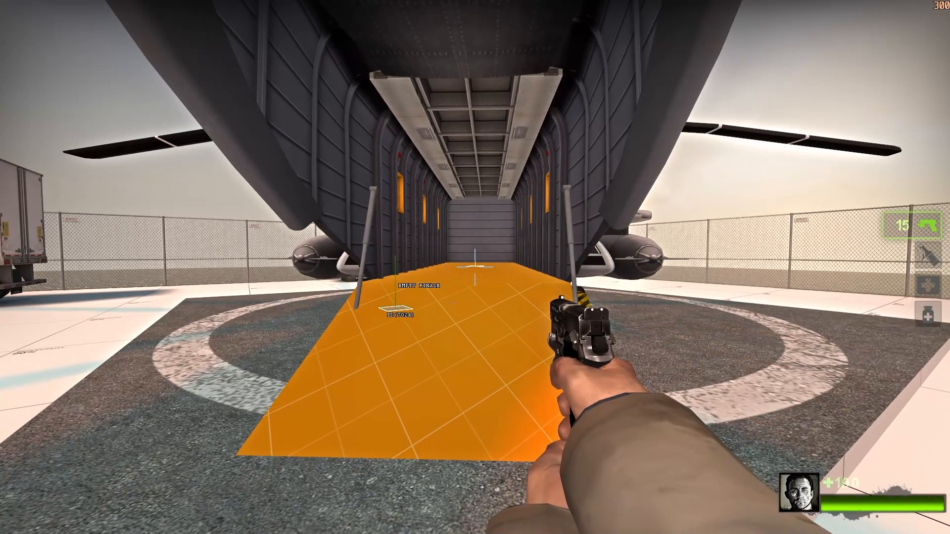
# Step: Remove the map's trigger_multiple entities with ent_fire trigger_multiple kill
pyautogui.press('`')
pyautogui.write('ent_fire trigger_multiple kill')
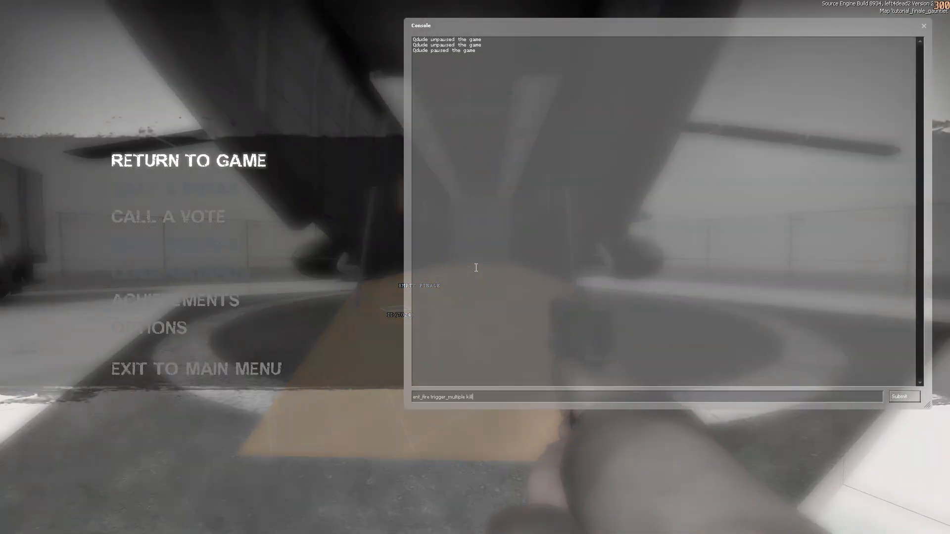
pyautogui.press('Return')
pyautogui.press('`')
# Step: Mark the helicopter's floor with nav_mark_walkable and build its nav areas with nav_generate_incremental
pyautogui.press('w')
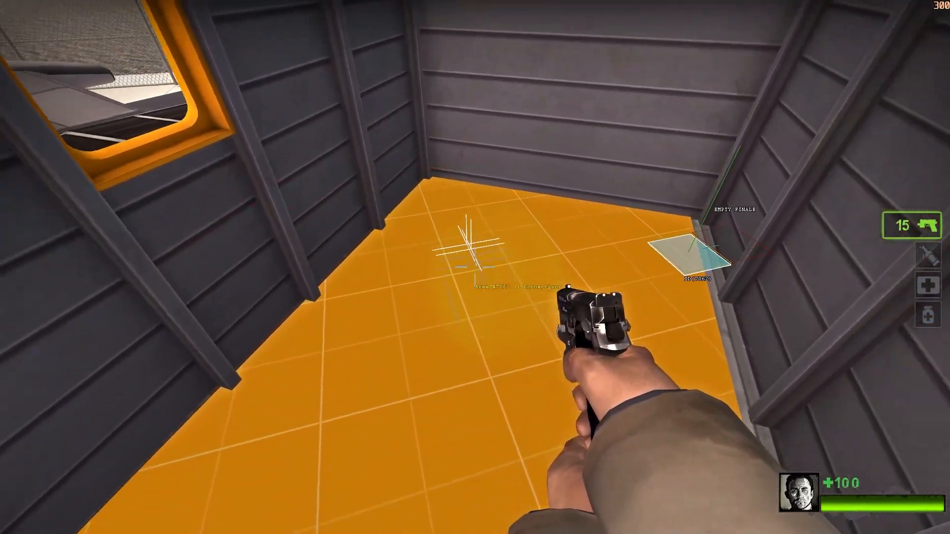
pyautogui.press('`')
pyautogui.write('nav_mark')
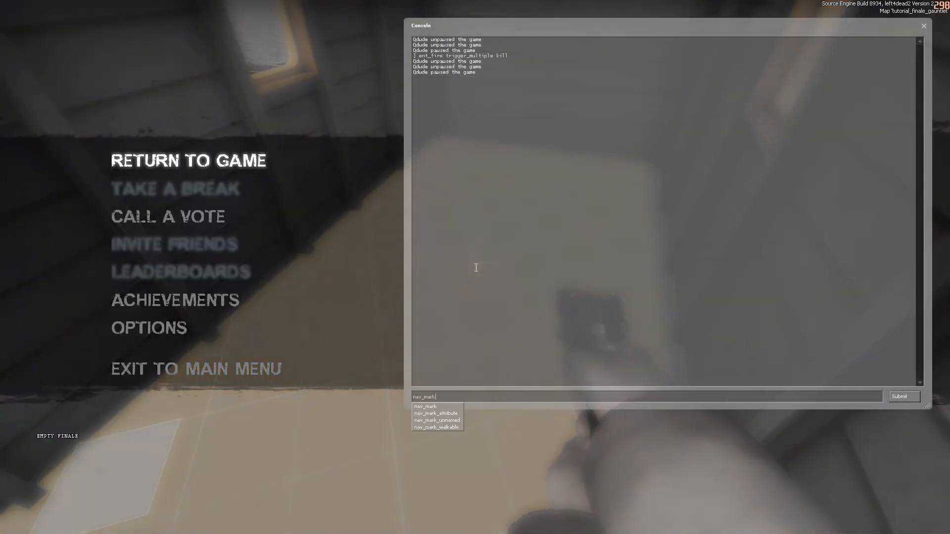
pyautogui.press('Return')
pyautogui.press('`')
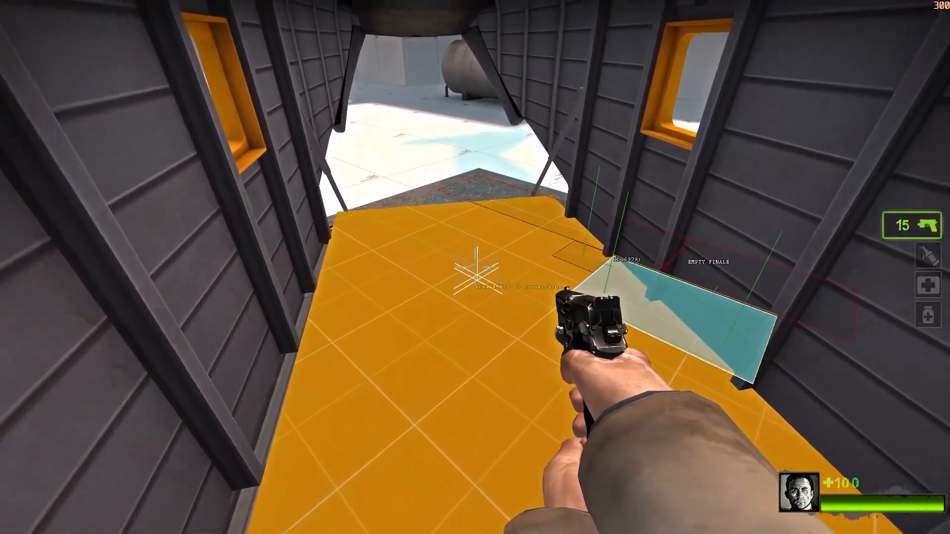
pyautogui.press('`')
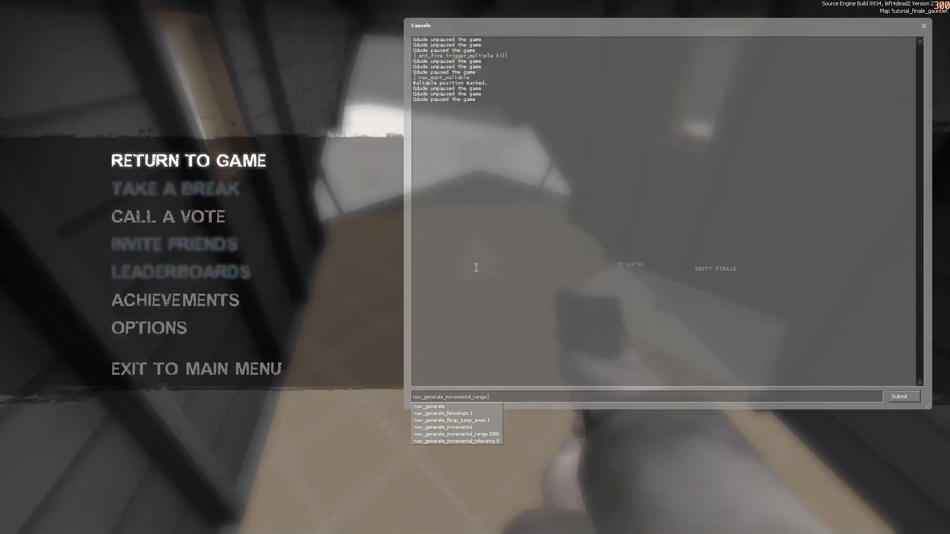
pyautogui.press('`')
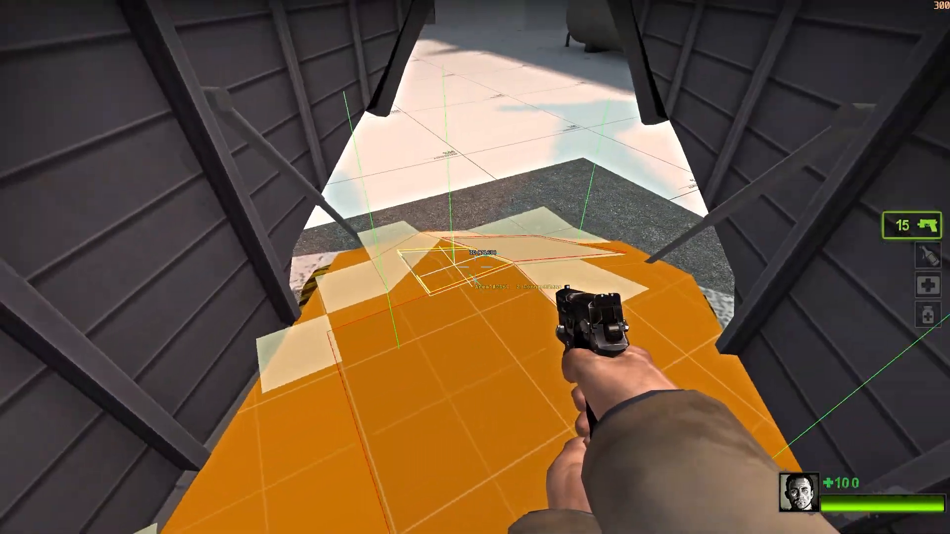
# Step: Delete the stray nav areas generated outside the helicopter's hull and ramp
pyautogui.press('w')
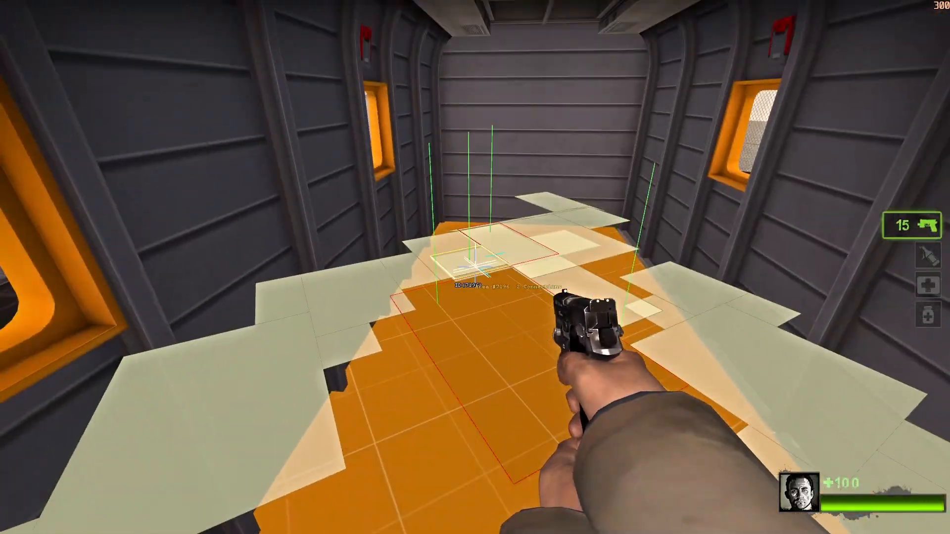
pyautogui.press('w')
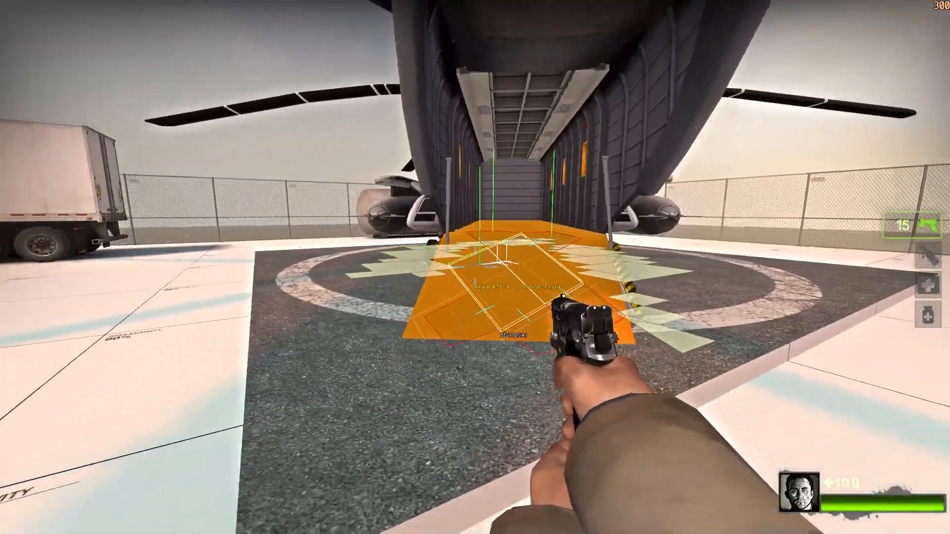
pyautogui.press('w')
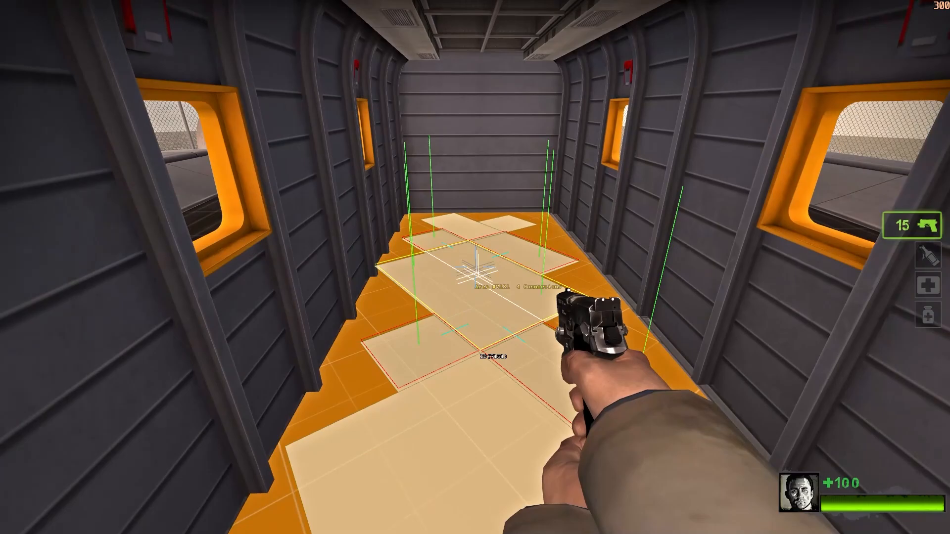
# Step: Mark the selected nav areas inside the helicopter as FINALE, EMPTY and RESCUE_VEHICLE
pyautogui.press('`')
pyautogui.write('mark ')
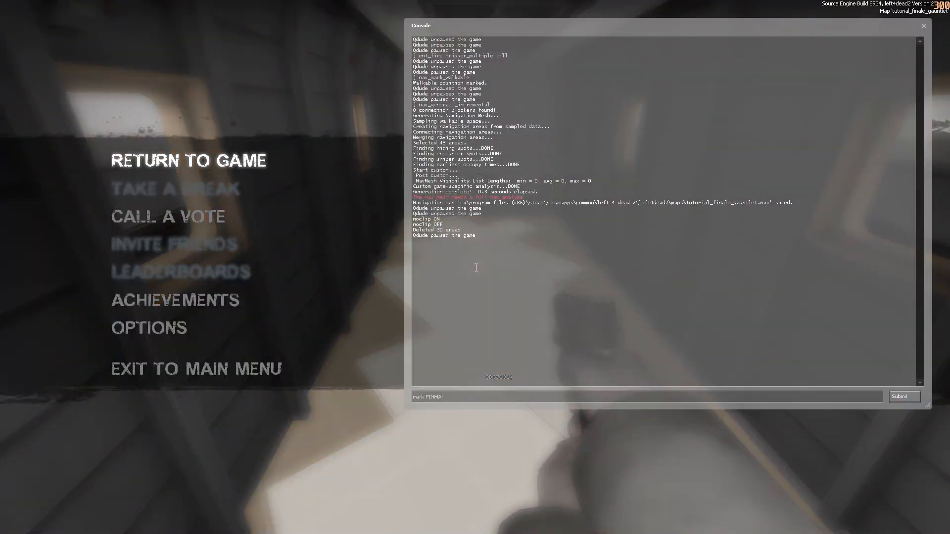
pyautogui.write('FINALE')
pyautogui.press('Return')
pyautogui.write('mark EMPTY')
pyautogui.press('Return')
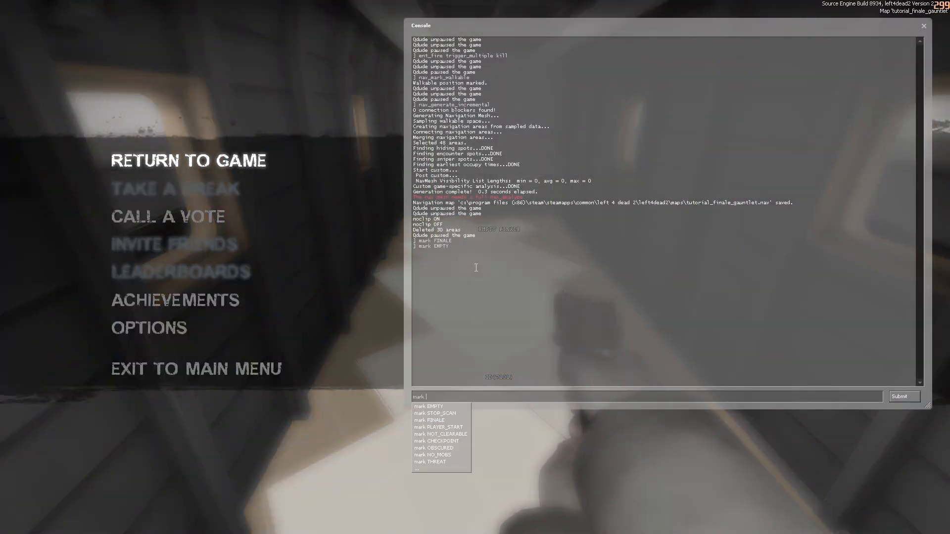
pyautogui.write('mark RESCUE_VEHICLE')
pyautogui.press('Return')
pyautogui.press('`')
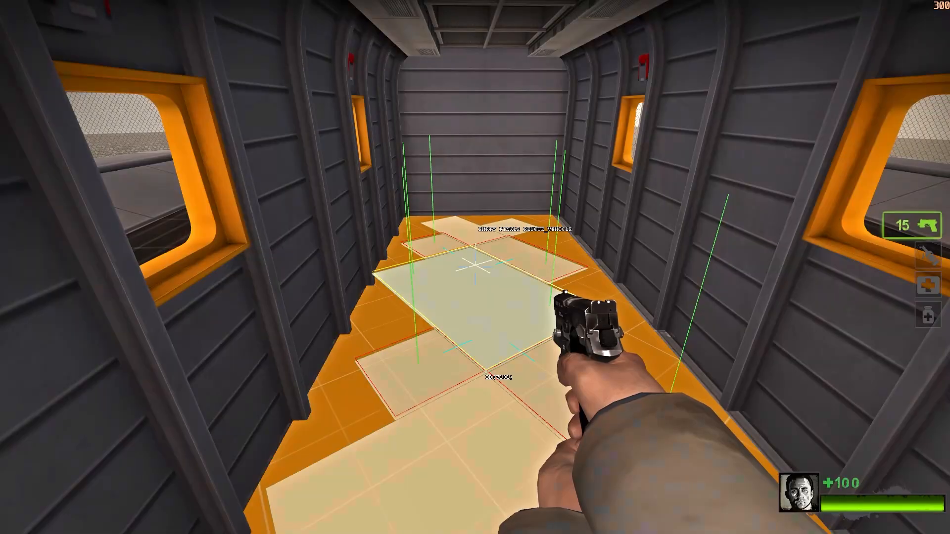
# Step: Clear the nav selection with nav_clear_selected_set and check the attributes of the ramp's areas
pyautogui.press('`')
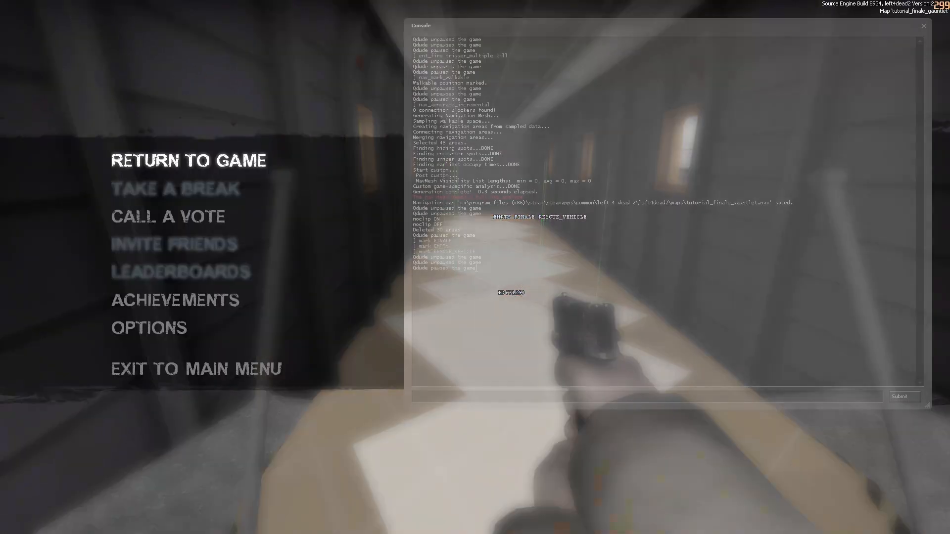
pyautogui.write('nav_cle')
pyautogui.press('Down')
pyautogui.press('Down')
pyautogui.press('Return')
pyautogui.press('`')
pyautogui.press('s')
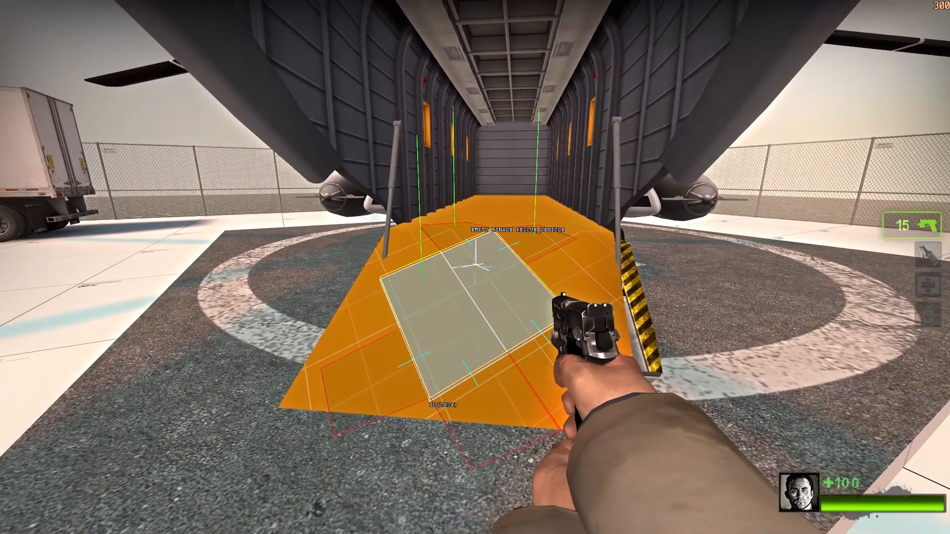
# Step: Run a full navmesh analysis with nav_analyze
pyautogui.press('`')
pyautogui.write('nav_ana')
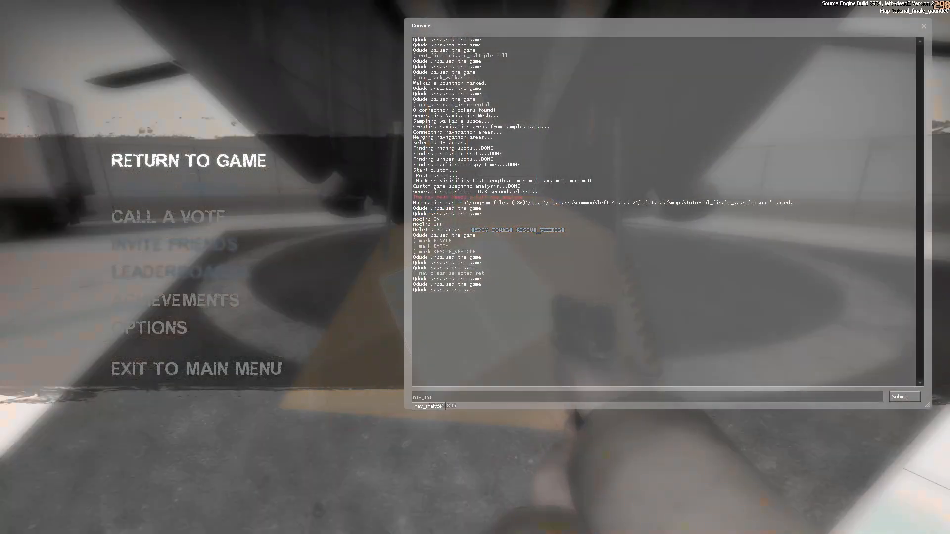
pyautogui.write('lyze')
pyautogui.press('Return')
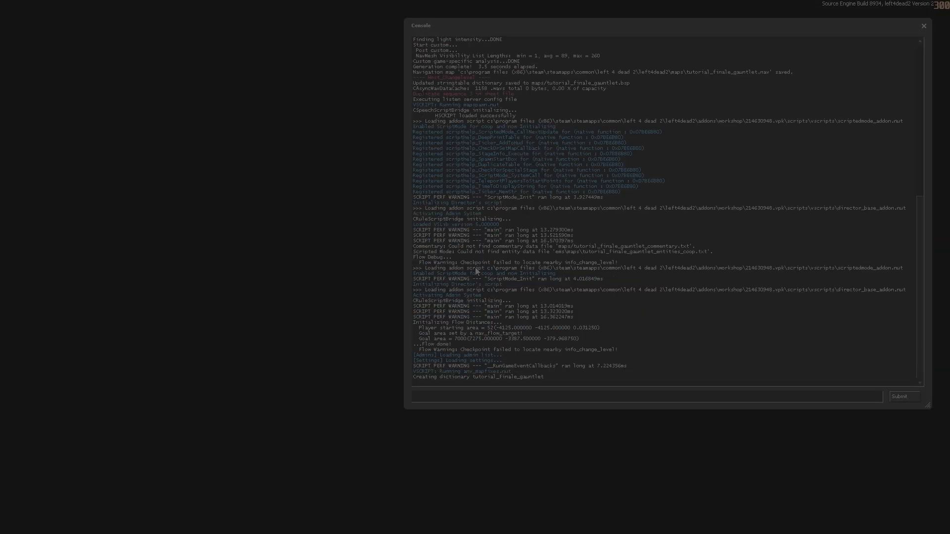
# Step: Turn nav editing back on in the reloaded map with nav_edit 1
pyautogui.press('`')
pyautogui.write('n')
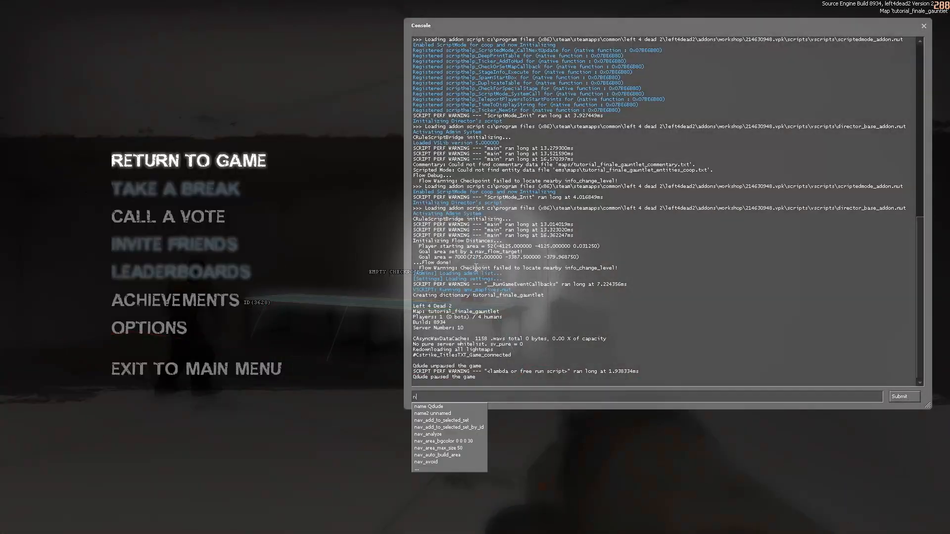
pyautogui.write('av_edit 1')
pyautogui.press('Return')
pyautogui.press('`')
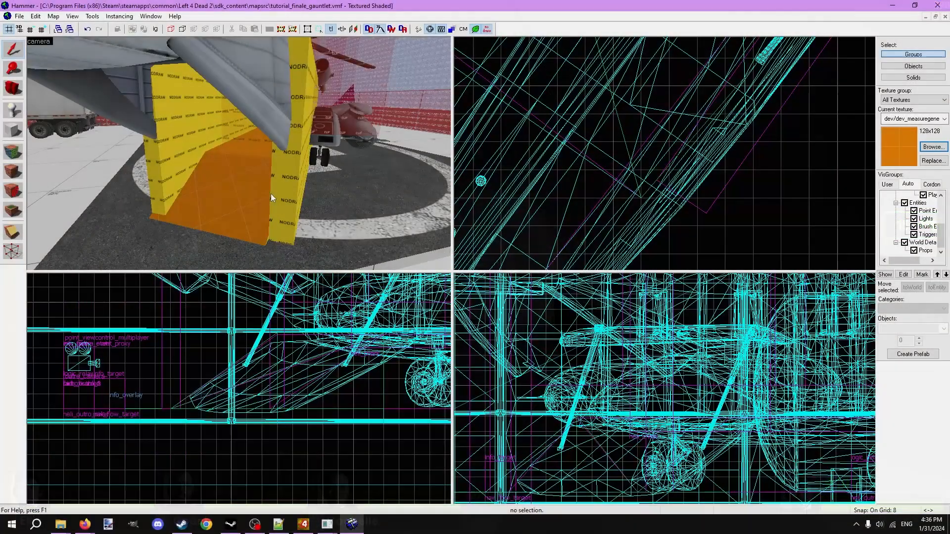
# Step: Delete the orange ramp brushes at the helicopter's rear and compile the gauntlet map with the HDR Full Compile configuration
pyautogui.click(272, 194)
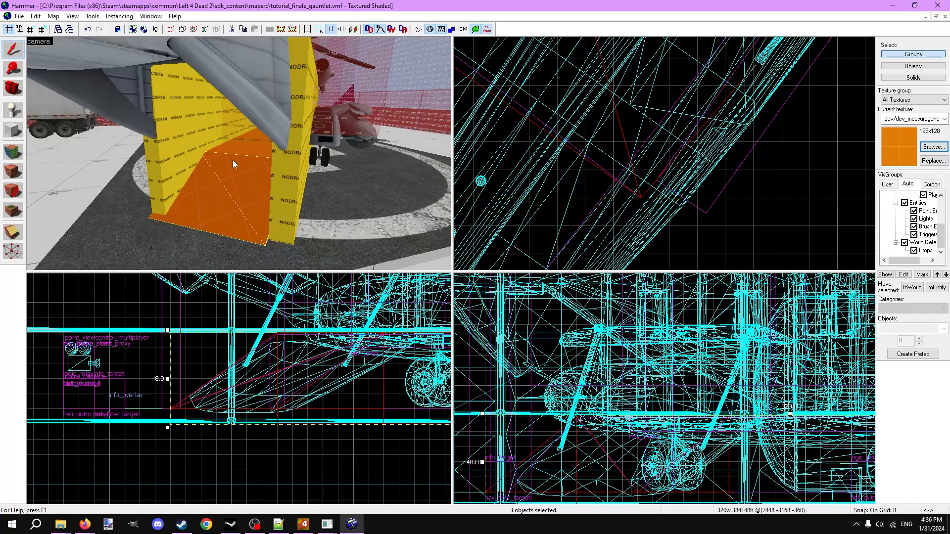
pyautogui.press('Delete')
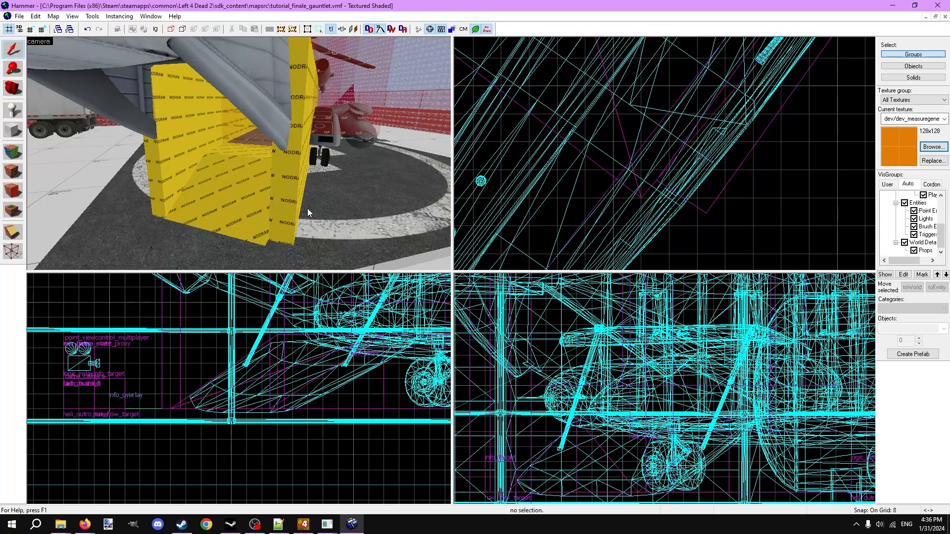
pyautogui.click(19, 16)
pyautogui.click(37, 121)
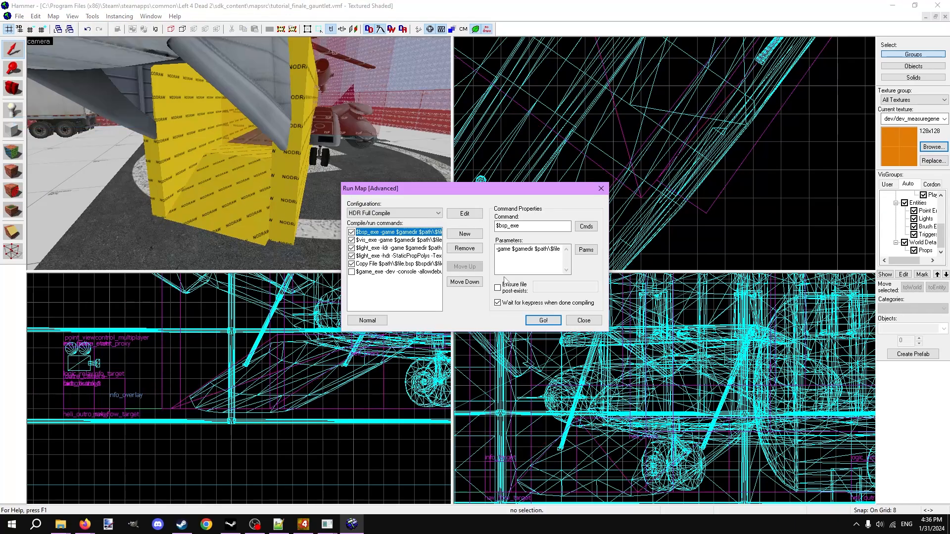
pyautogui.click(531, 321)
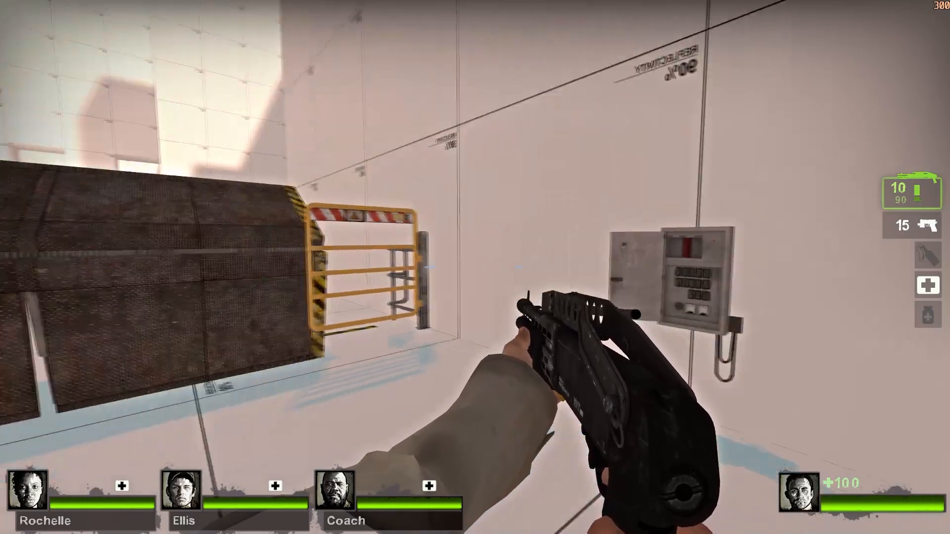
# Step: Playtest the compiled gauntlet finale from the starting ramp gate through to boarding the rescue helicopter
pyautogui.press('a')
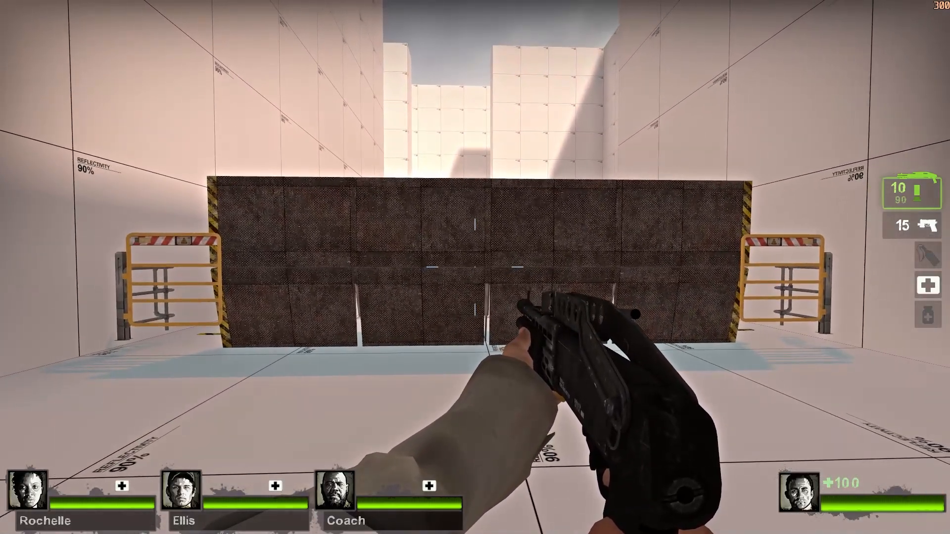
pyautogui.press('w')
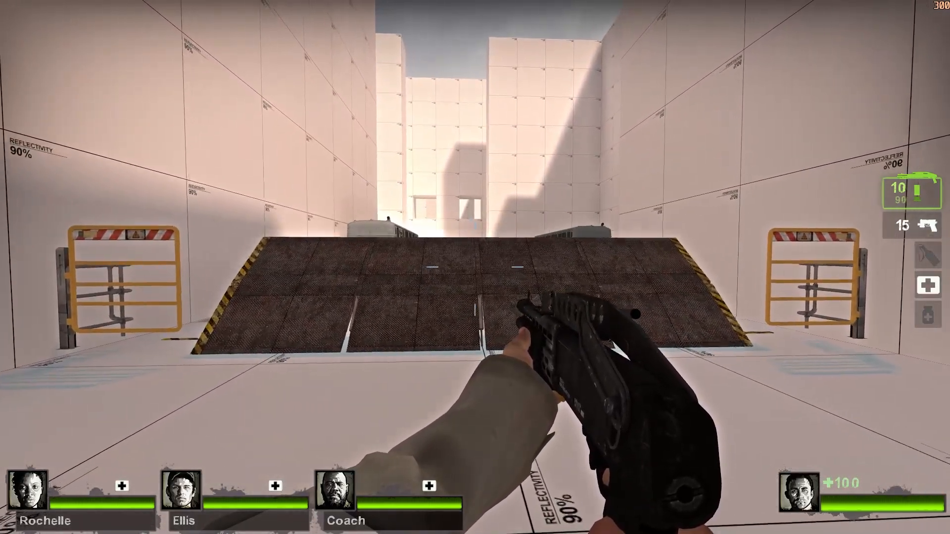
pyautogui.press('w')
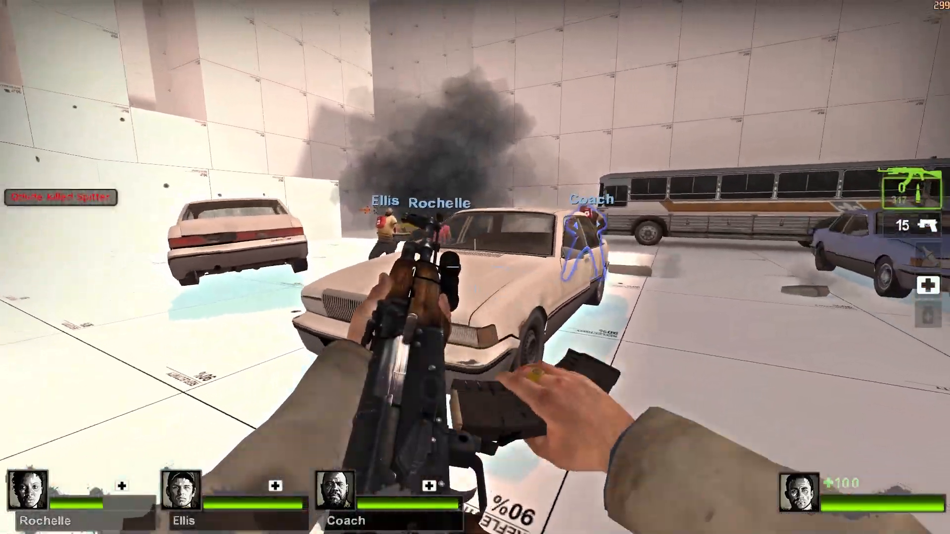
pyautogui.press('r')
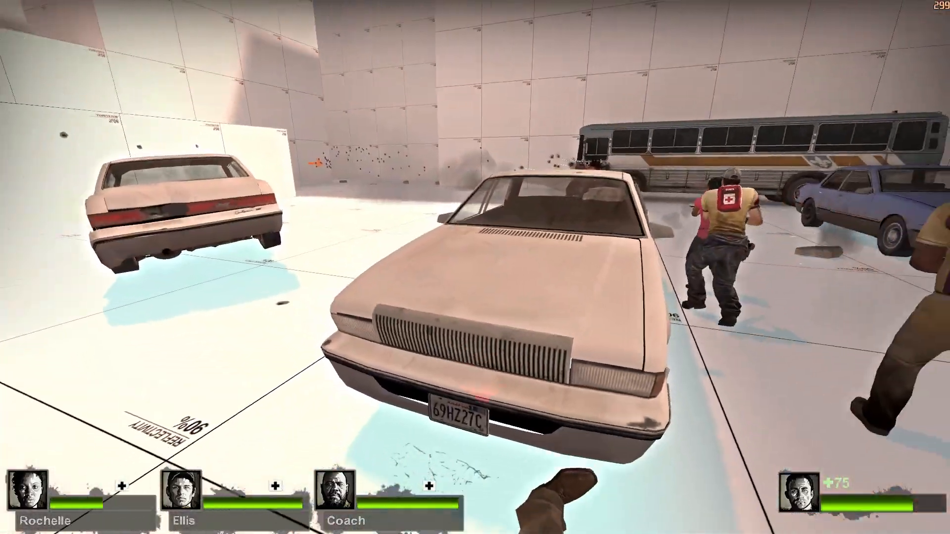
pyautogui.click(475, 267)
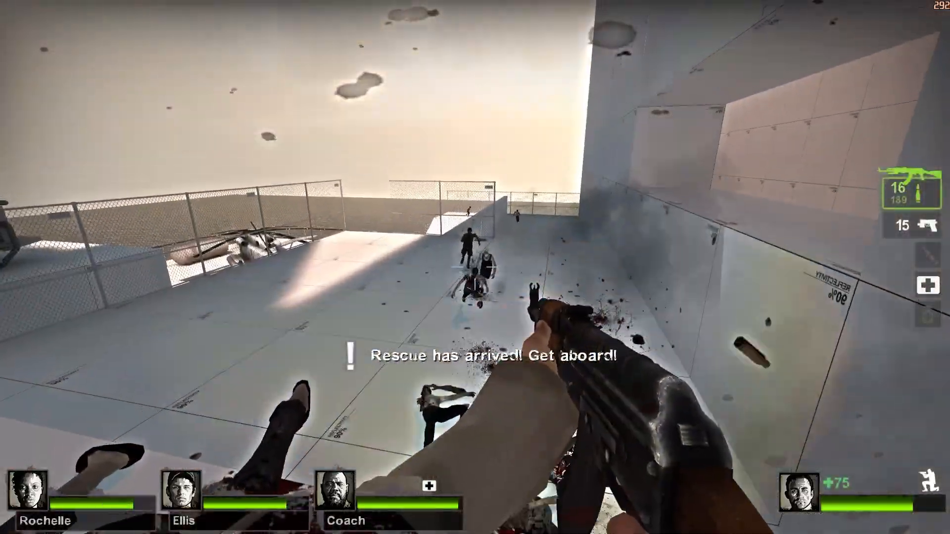
pyautogui.click(475, 267)
pyautogui.click(475, 268)
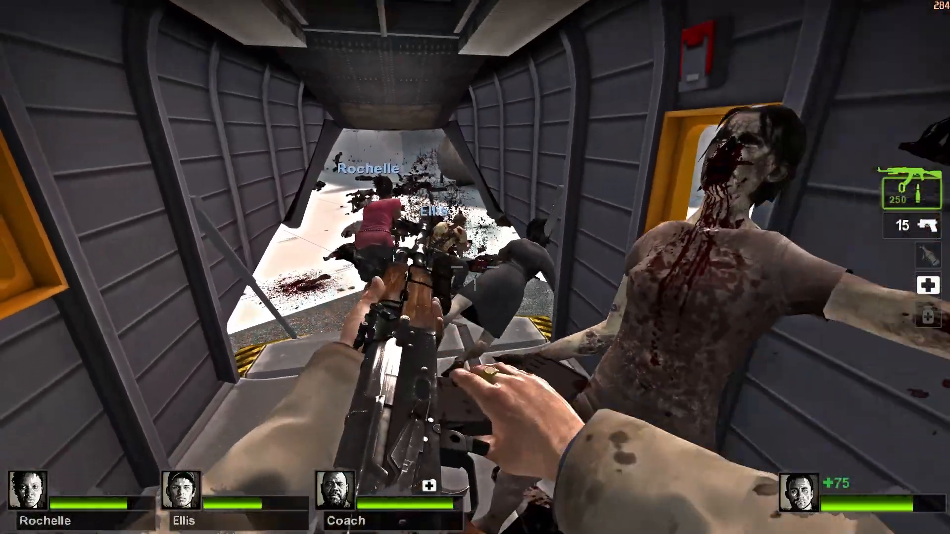
pyautogui.press('s')
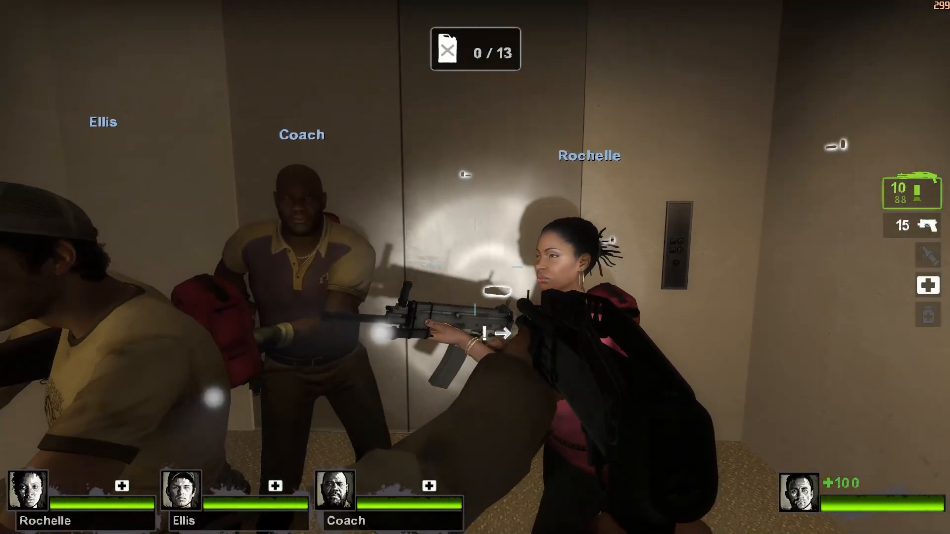
pyautogui.press('w')
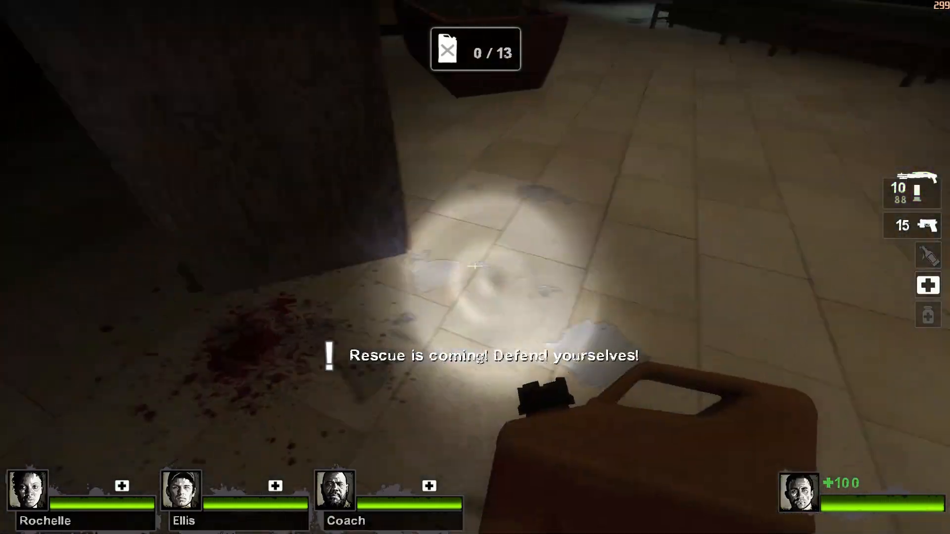
pyautogui.press('w')
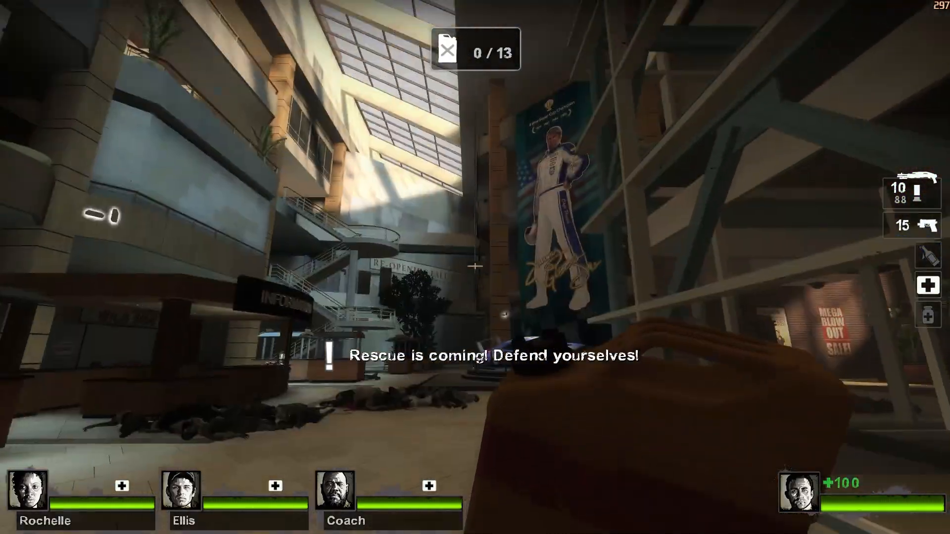
pyautogui.press('w')
pyautogui.click(475, 267)
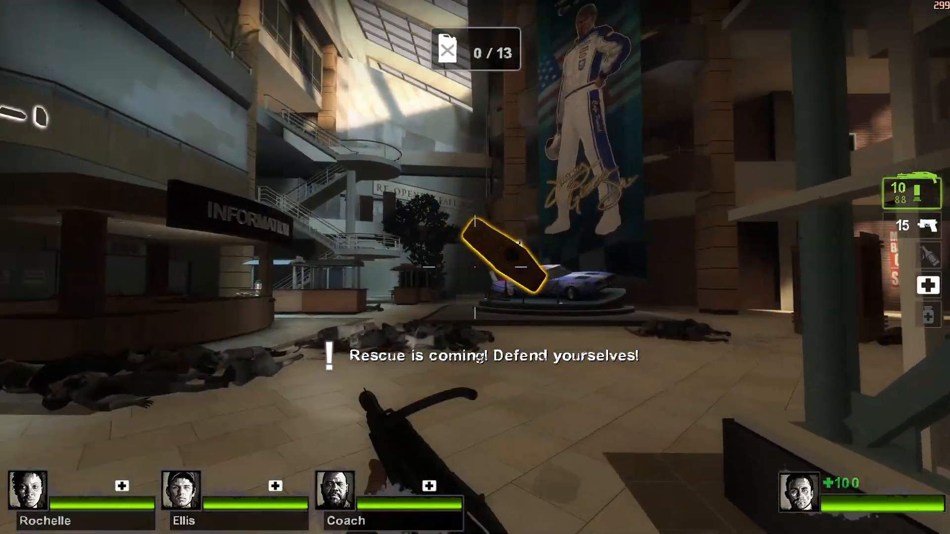
pyautogui.press('w')
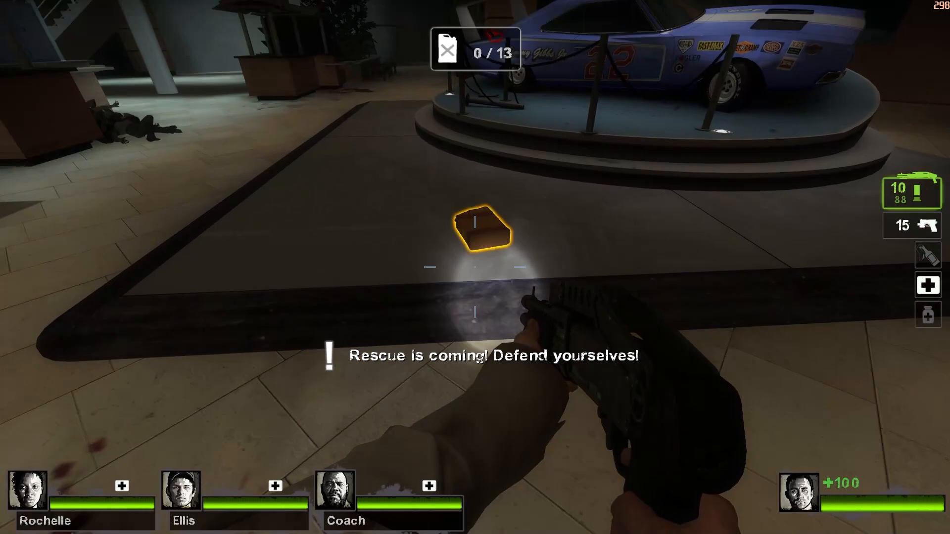
pyautogui.press('e')
pyautogui.click(475, 266)
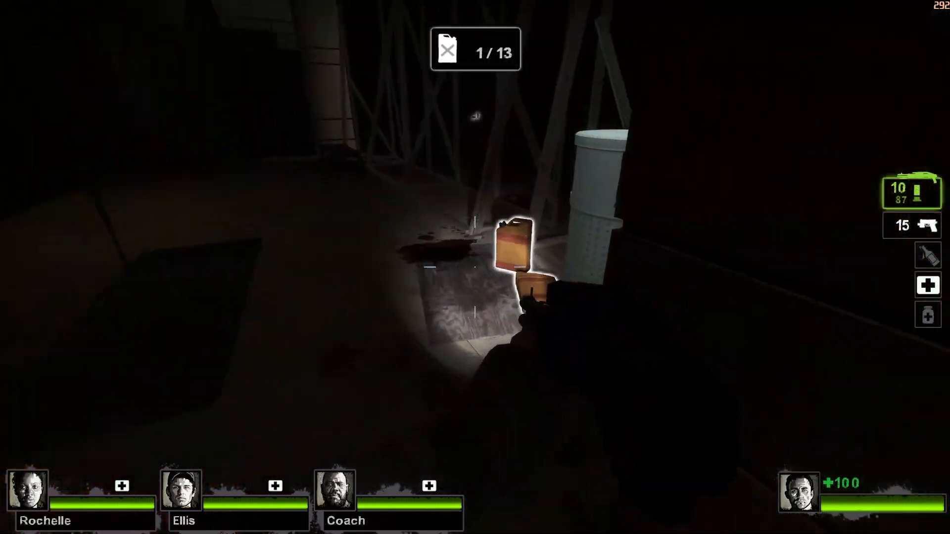
pyautogui.press('w')
pyautogui.press('e')
pyautogui.click(475, 267)
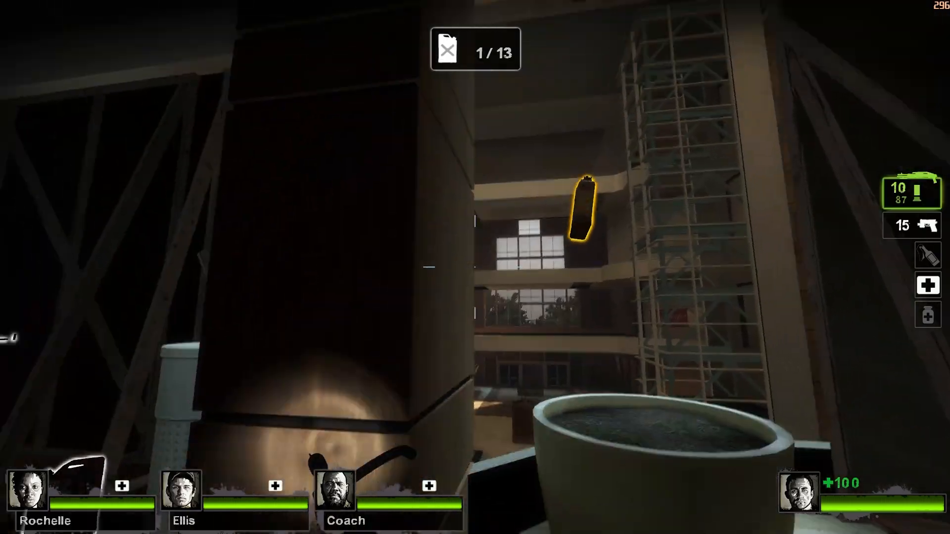
pyautogui.press('e')
pyautogui.click(475, 267)
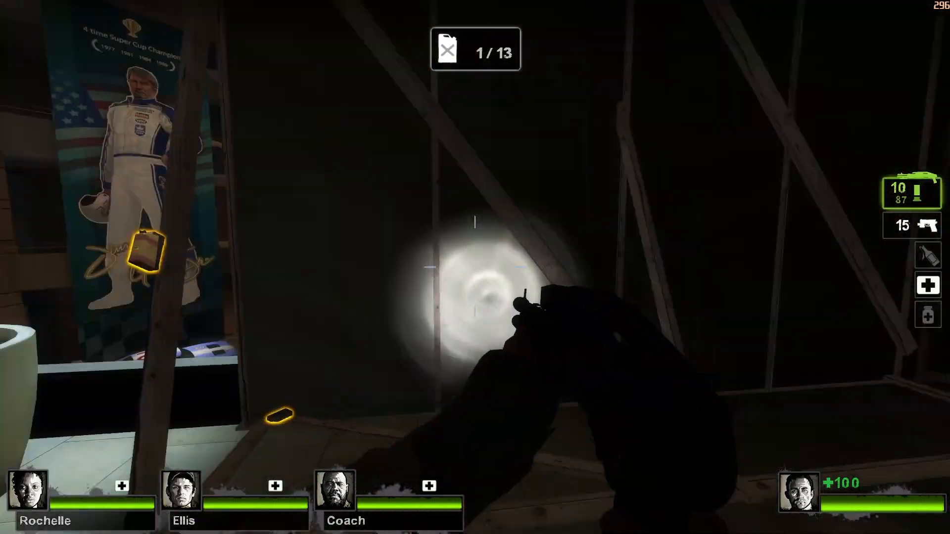
pyautogui.press('w')
pyautogui.click(475, 267)
pyautogui.press('r')
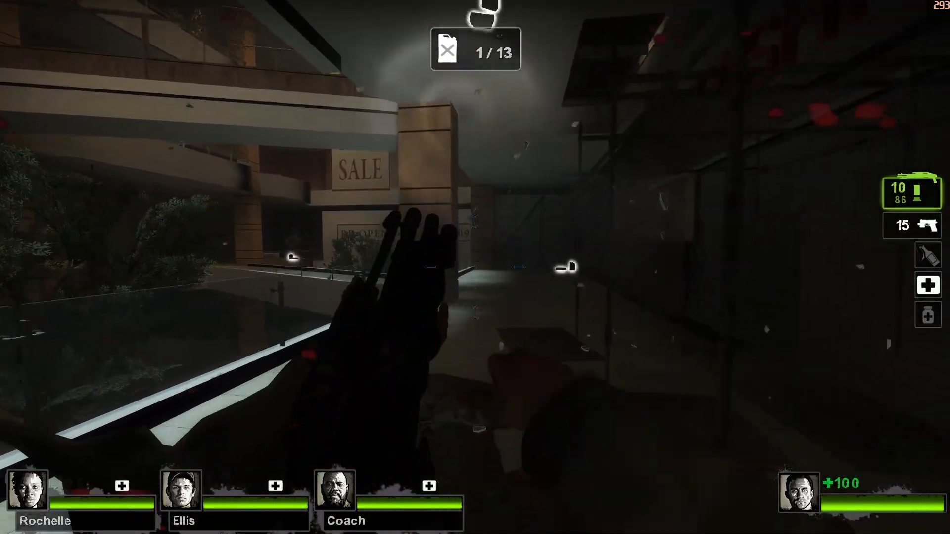
pyautogui.press('w')
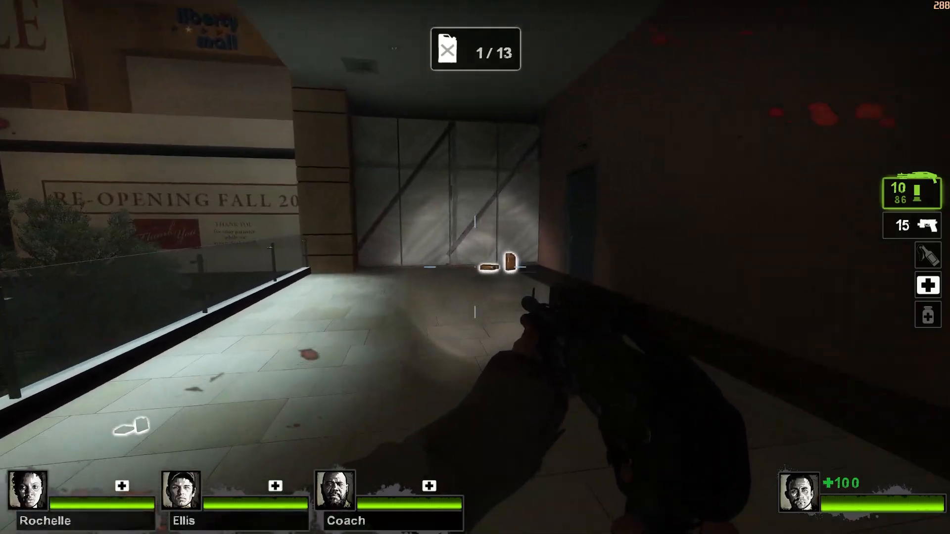
pyautogui.press('w')
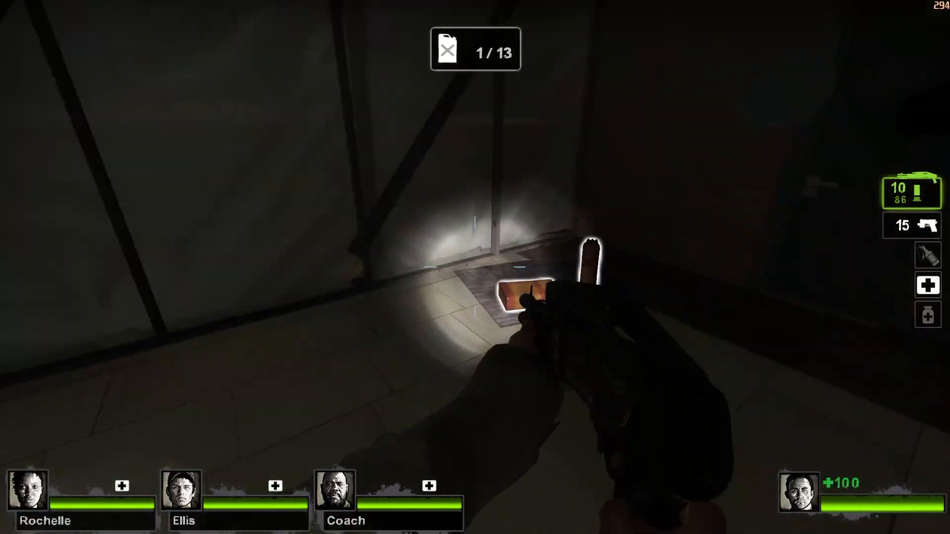
pyautogui.click(475, 267)
pyautogui.click(475, 267)
pyautogui.click(475, 267)
pyautogui.click(475, 268)
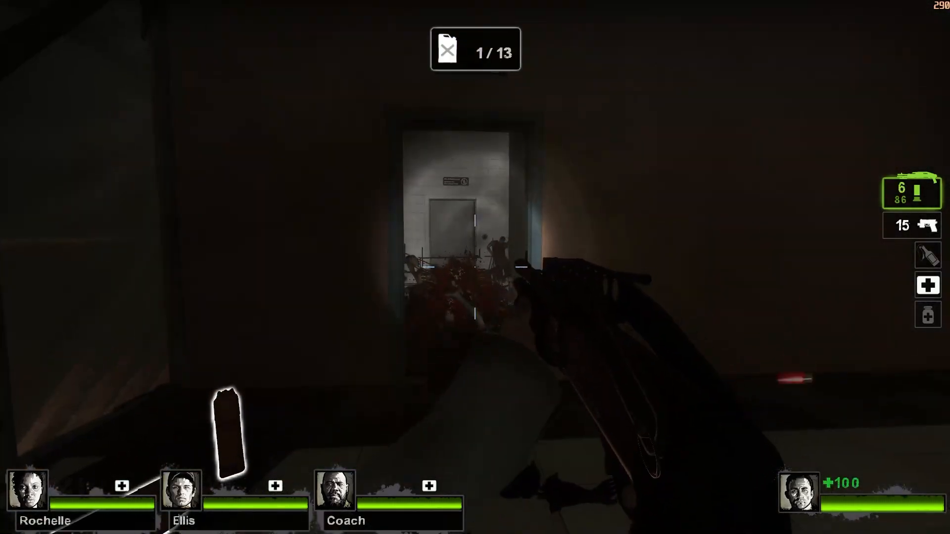
pyautogui.press('r')
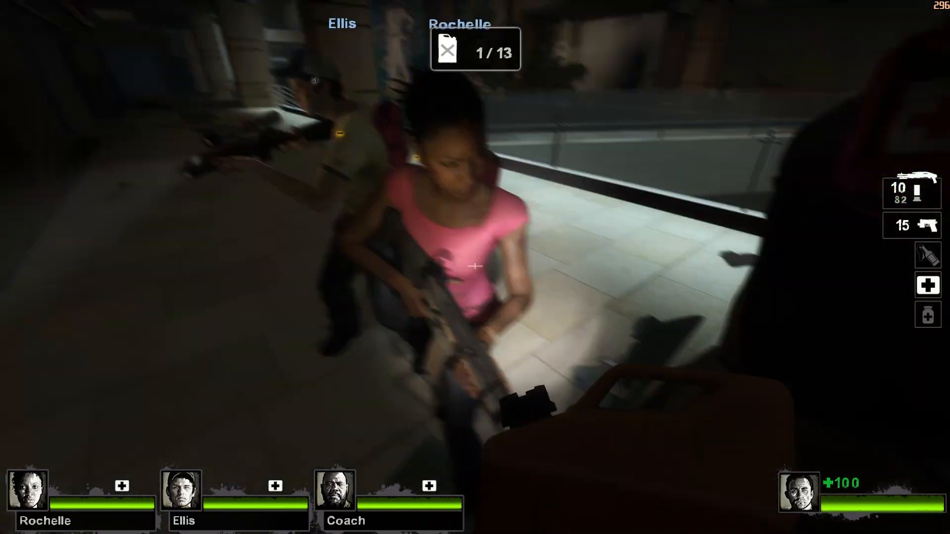
pyautogui.click(474, 267)
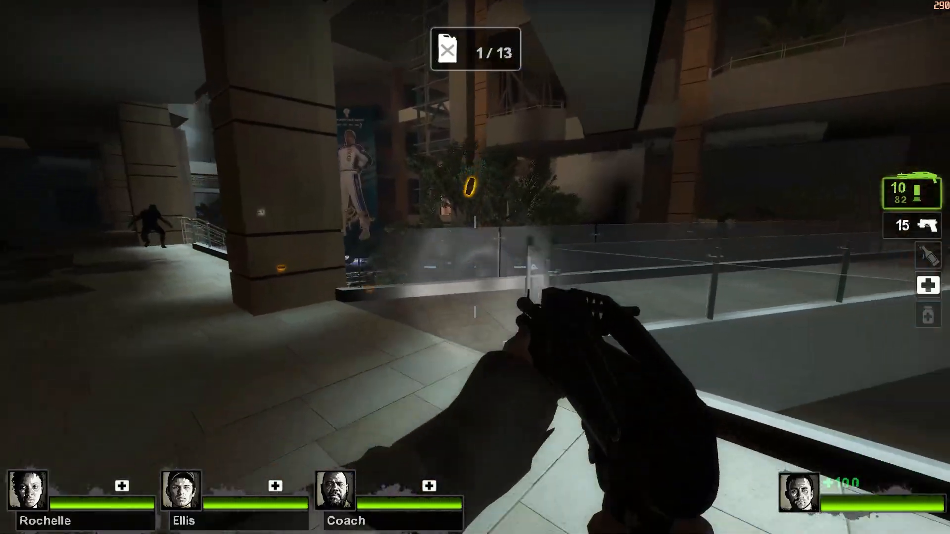
pyautogui.press('w')
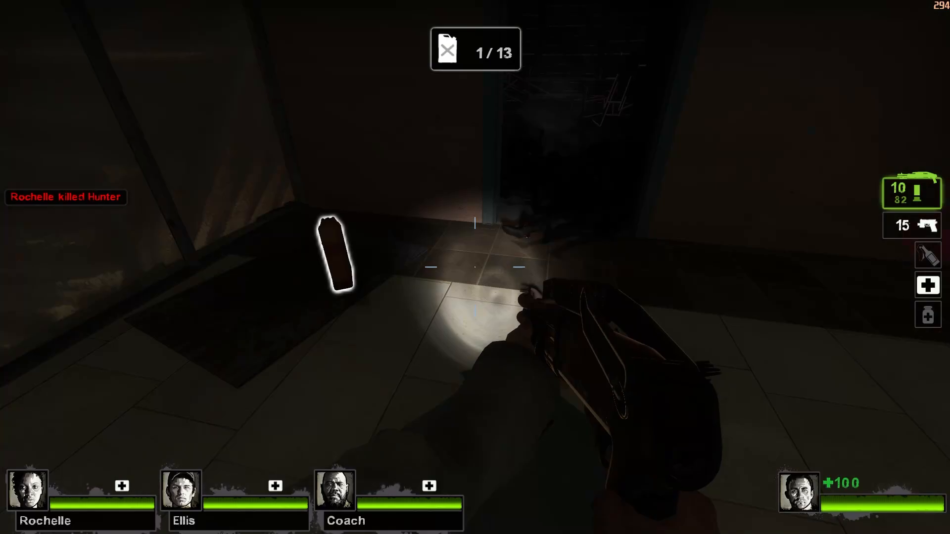
pyautogui.press('e')
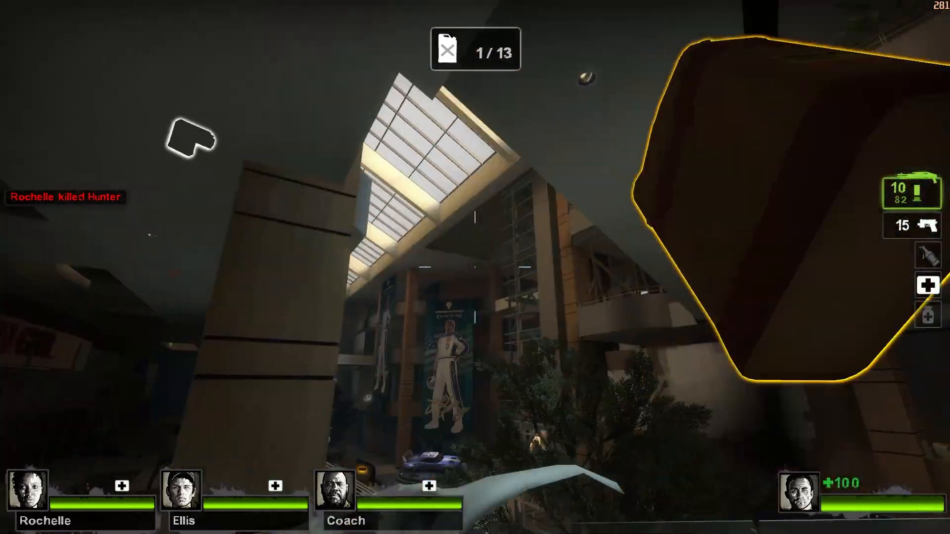
pyautogui.click(475, 267)
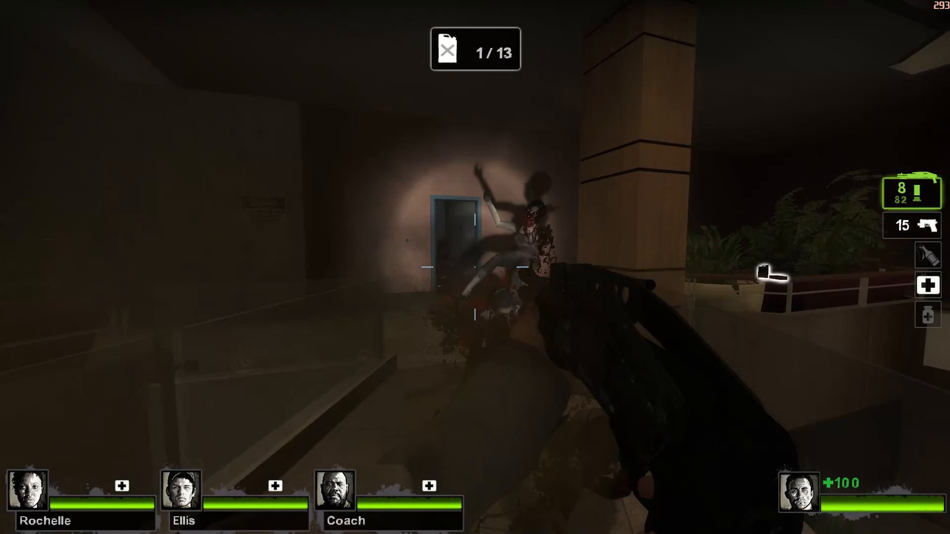
pyautogui.click(475, 267)
pyautogui.press('w')
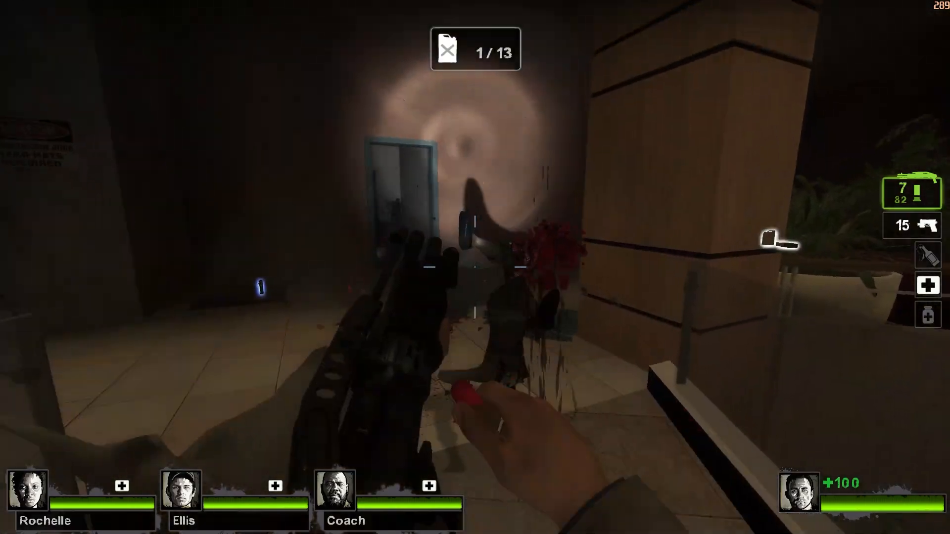
pyautogui.press('r')
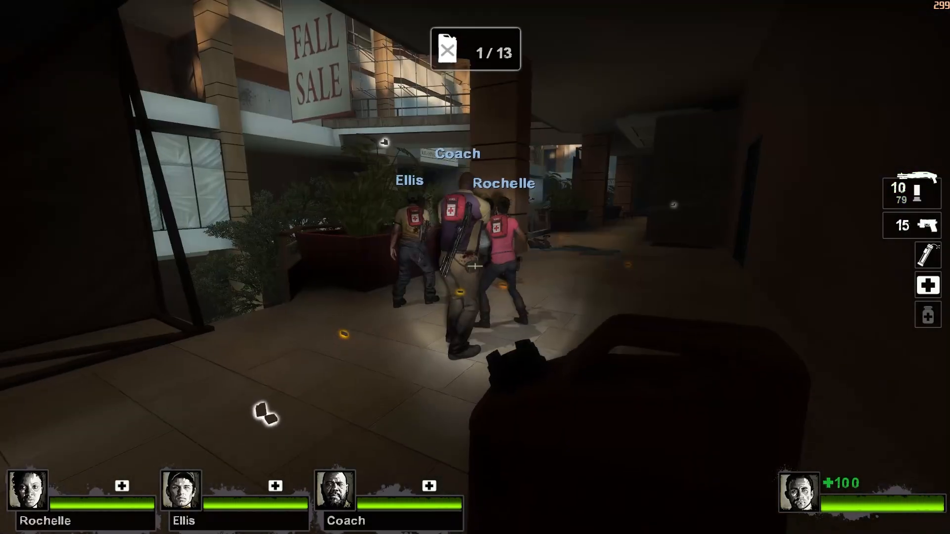
pyautogui.press('1')
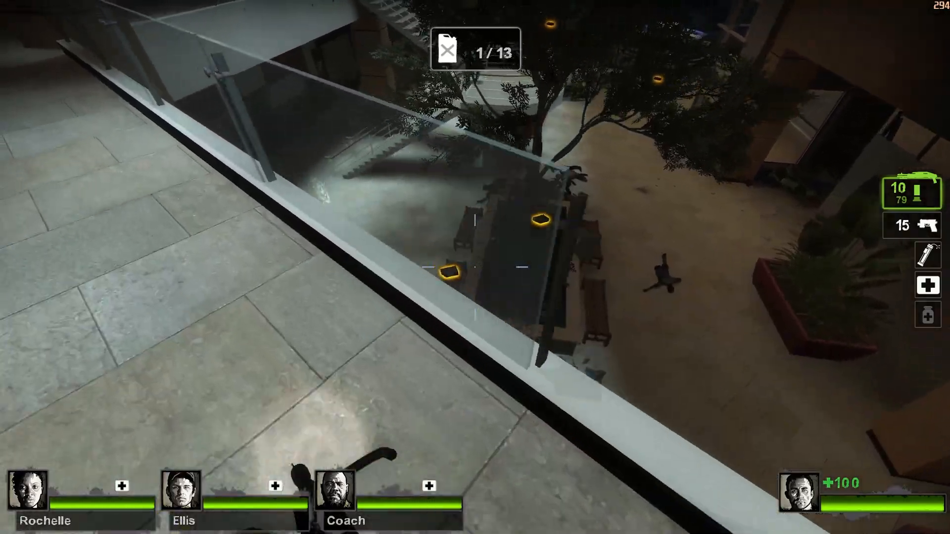
pyautogui.click(475, 267)
pyautogui.click(474, 268)
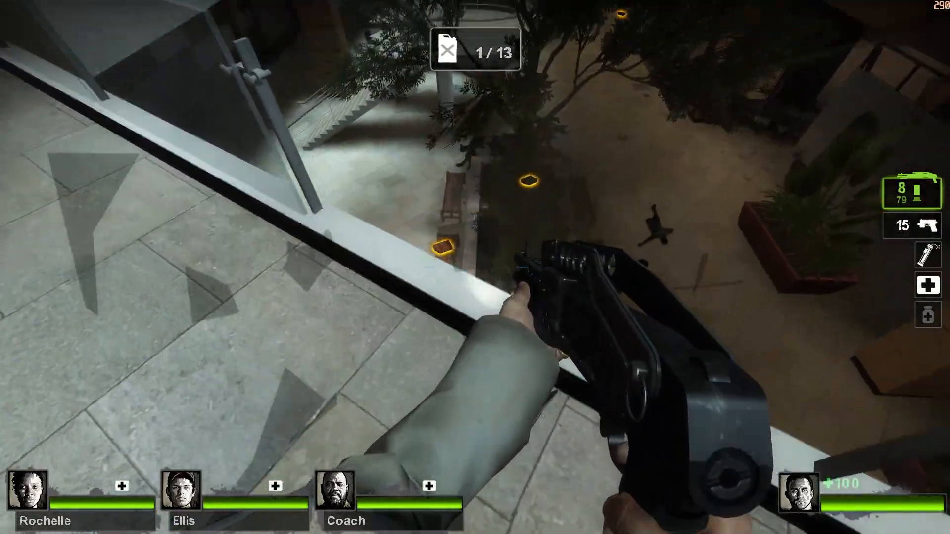
pyautogui.press('r')
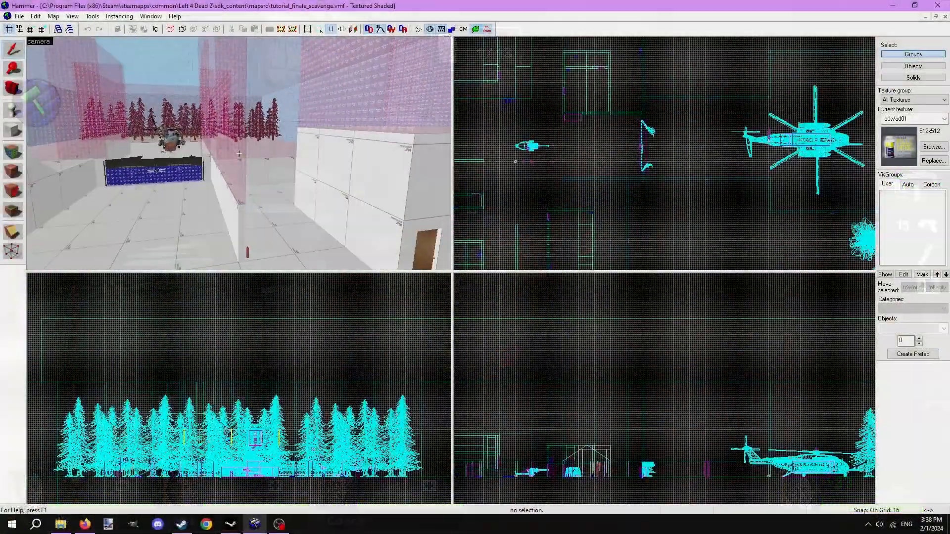
# Step: Examine the howitzer and the entities placed beside it in the scavenge finale map
pyautogui.press('w')
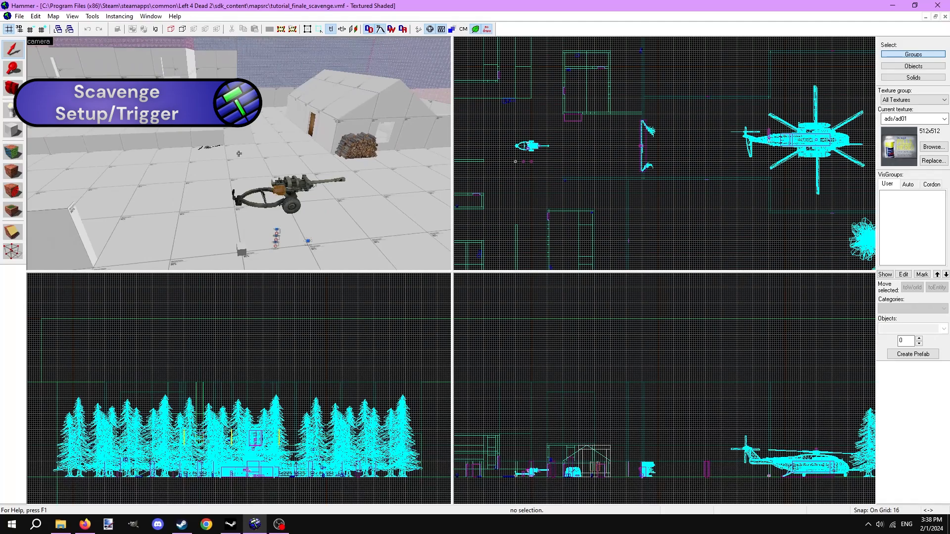
pyautogui.press('w')
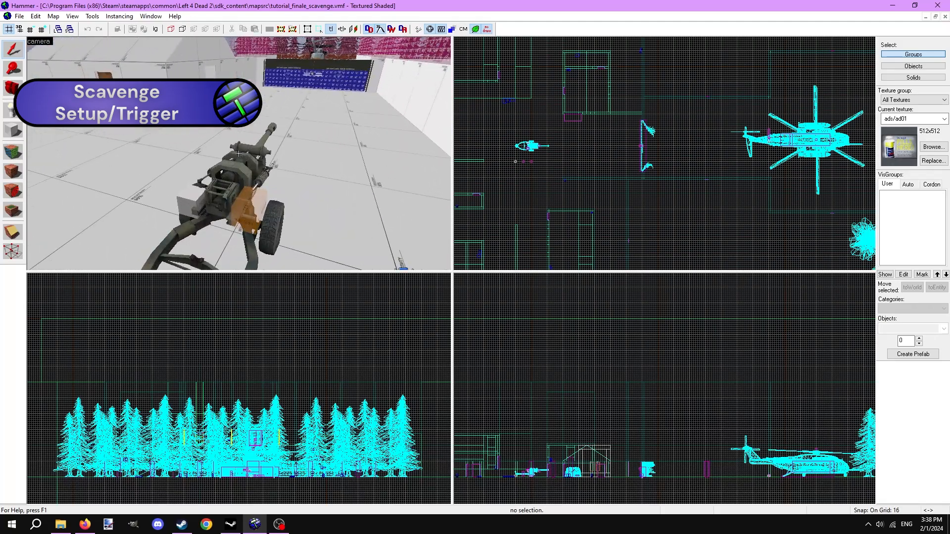
pyautogui.press('w')
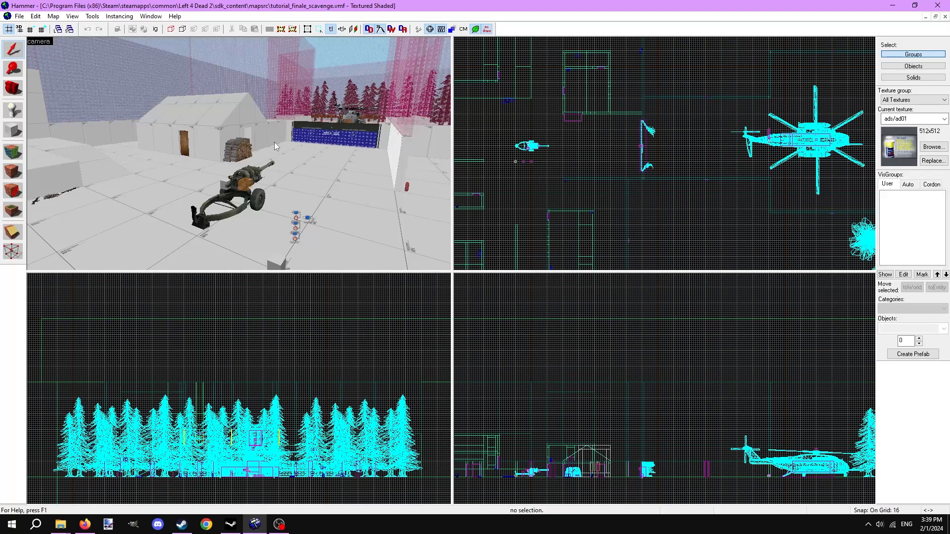
# Step: Examine the log pile trigger_finale entity beside the house, checking its world model, name and finale type
pyautogui.press('z')
pyautogui.press('w')
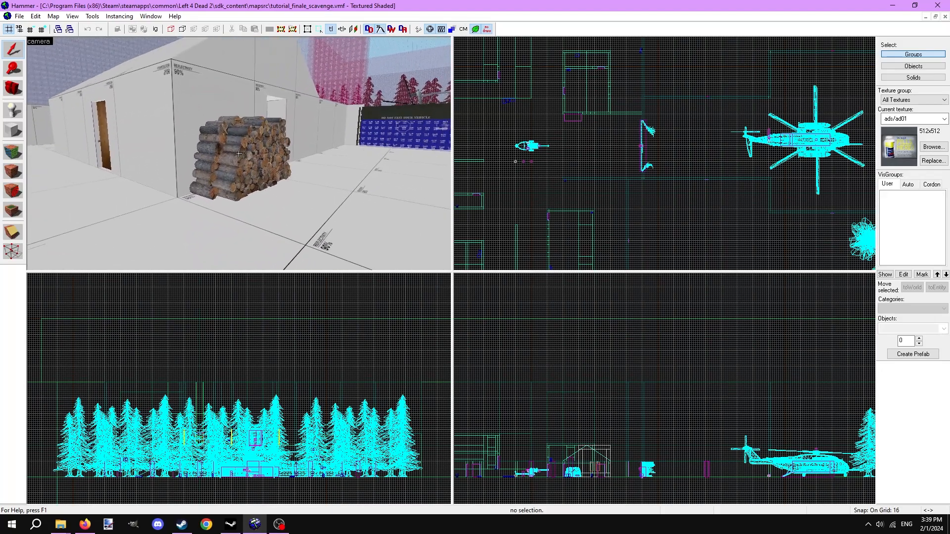
pyautogui.press('w')
pyautogui.press('z')
pyautogui.doubleClick(264, 166)
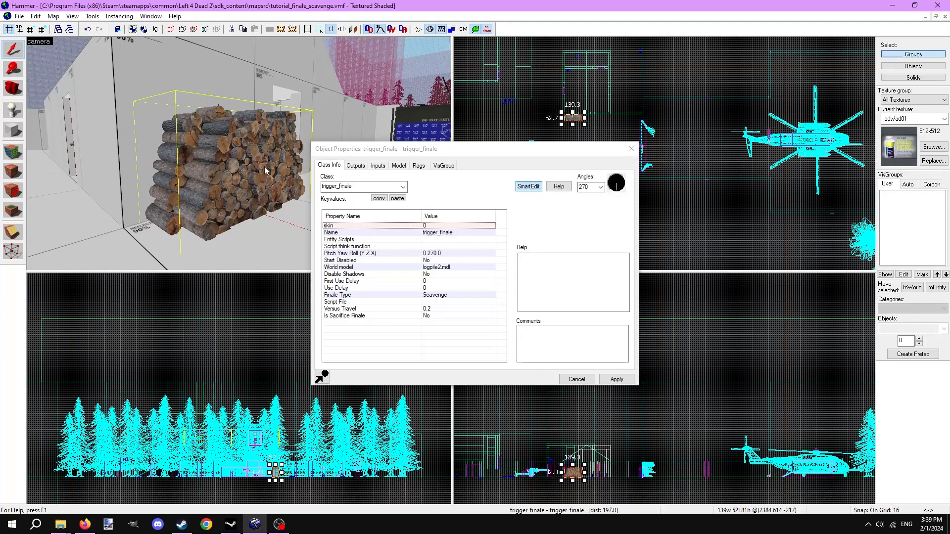
pyautogui.moveTo(420, 148); pyautogui.dragTo(517, 161)
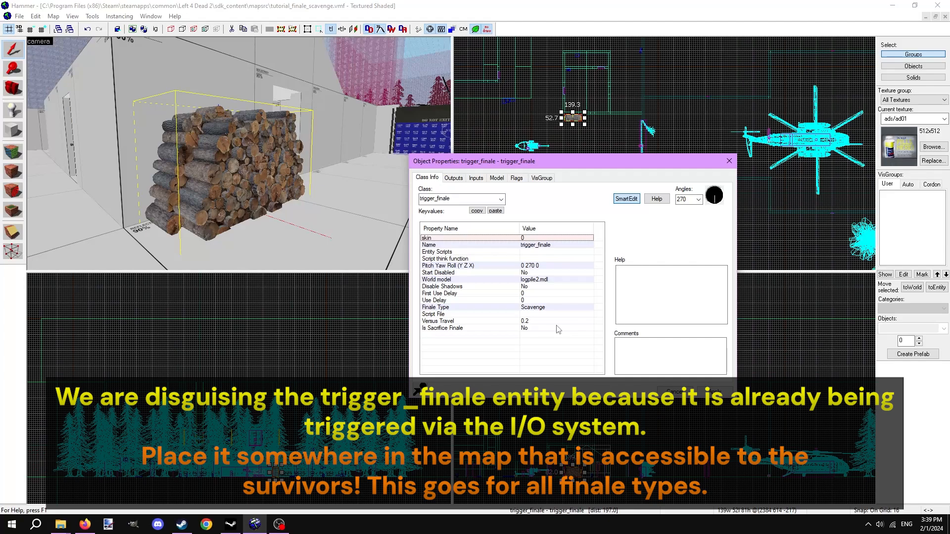
pyautogui.click(534, 281)
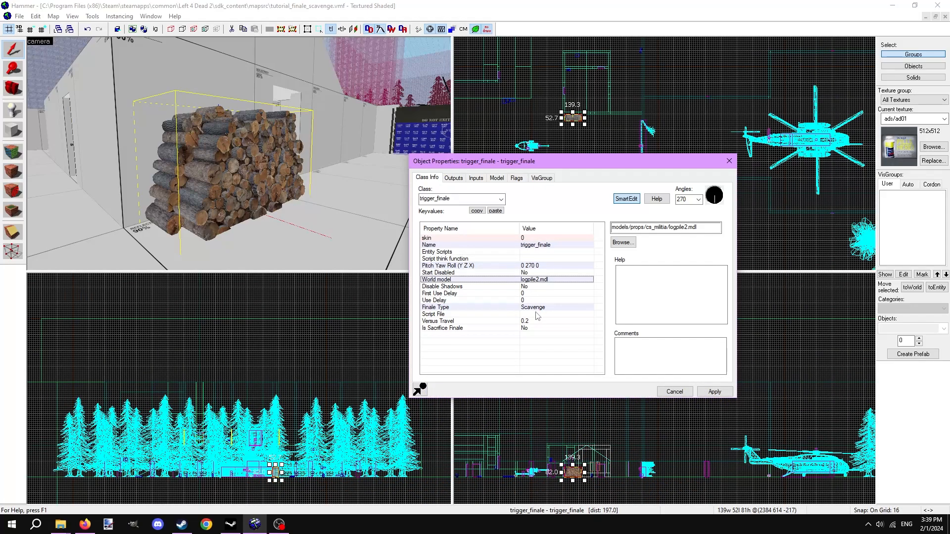
pyautogui.click(548, 246)
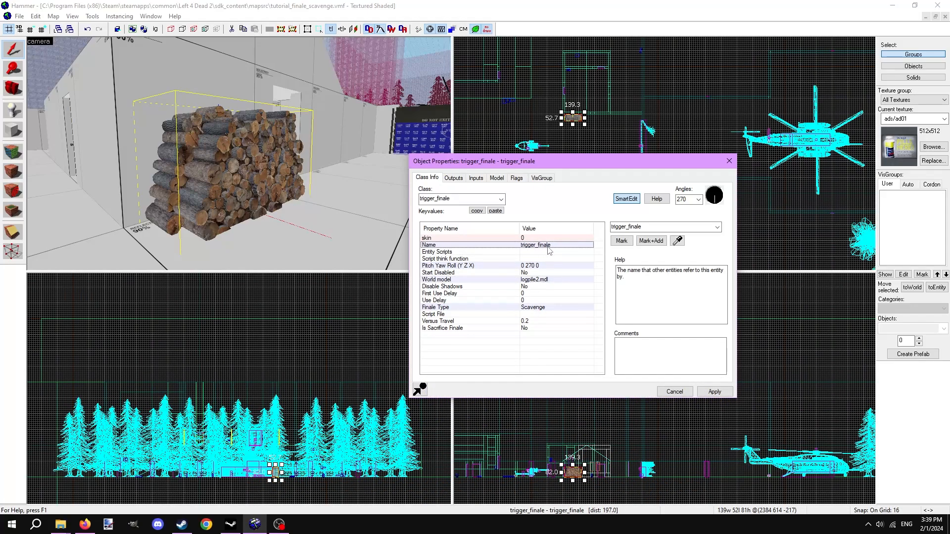
pyautogui.click(545, 311)
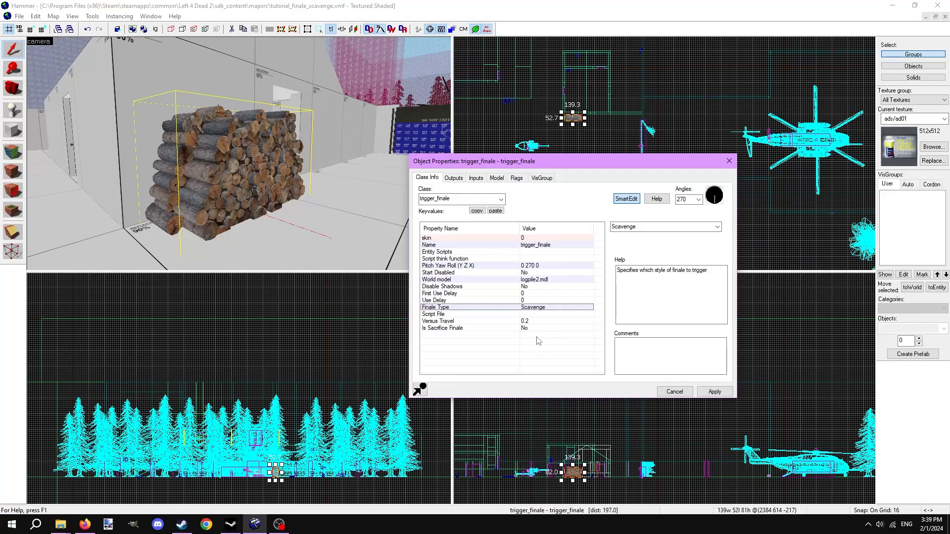
# Step: Examine the func_elevator's outputs, including the OnReachedBottom output that sends ForceFinaleStart to trigger_finale
pyautogui.press('z')
pyautogui.press('w')
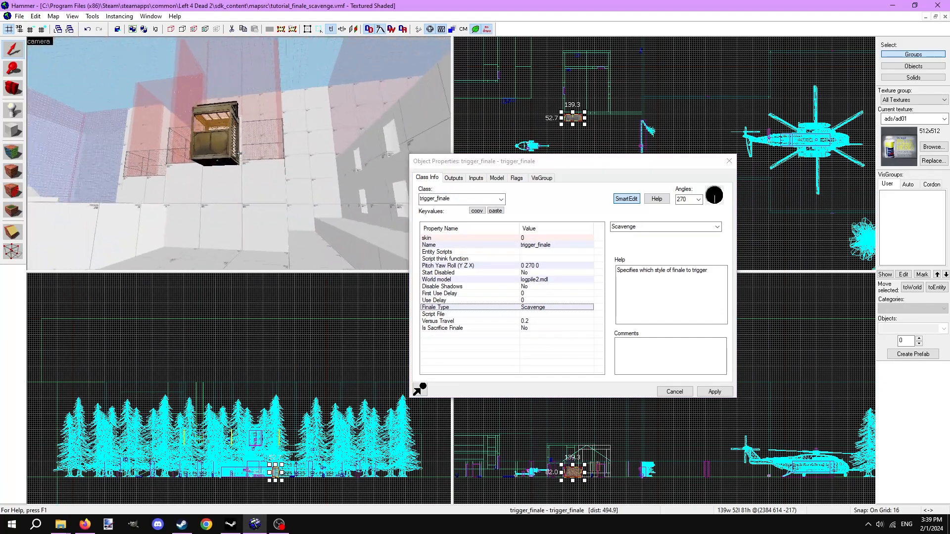
pyautogui.click(238, 154)
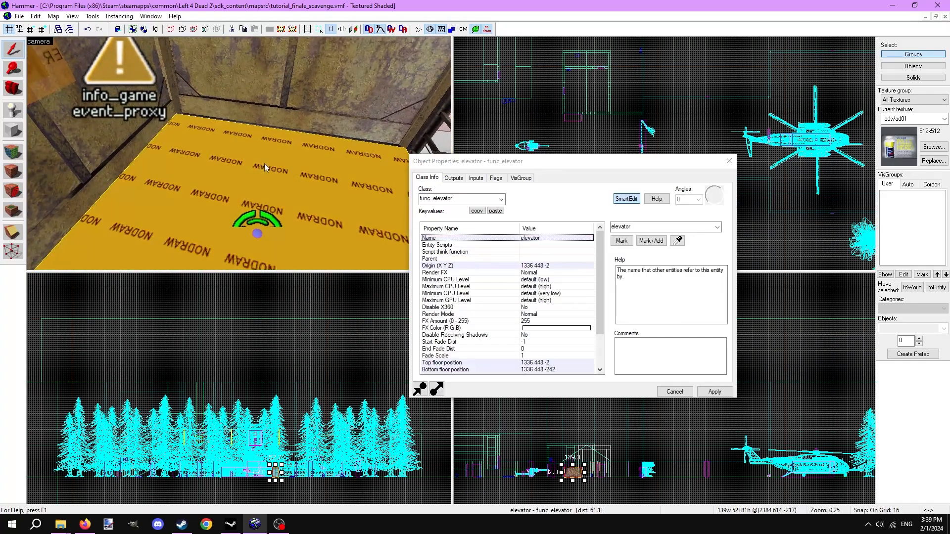
pyautogui.click(453, 178)
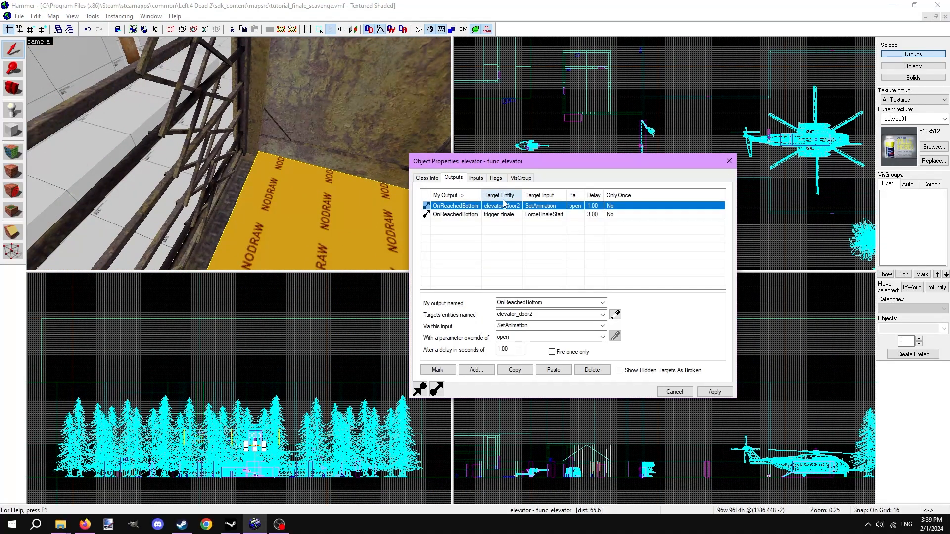
pyautogui.click(520, 214)
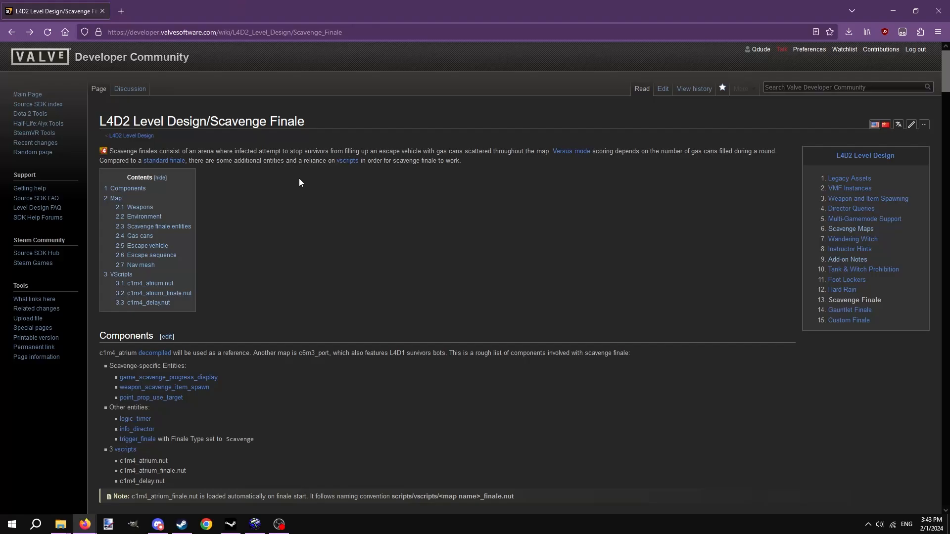
# Step: Switch to Firefox and copy the c1m4_atrium.nut code from the Scavenge Finale wiki page's VScripts section
pyautogui.scroll(-20, 299, 178)
pyautogui.scroll(-20, 529, 256)
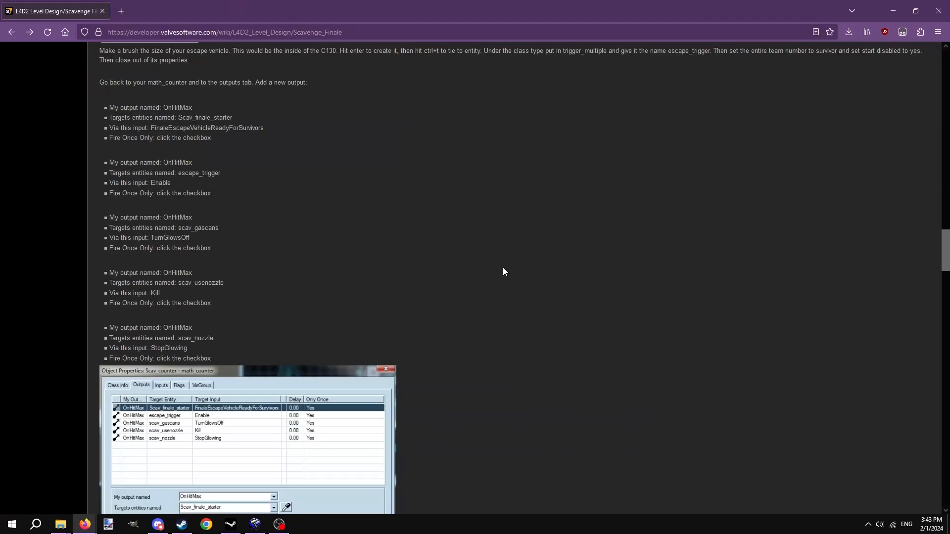
pyautogui.scroll(-12, 500, 276)
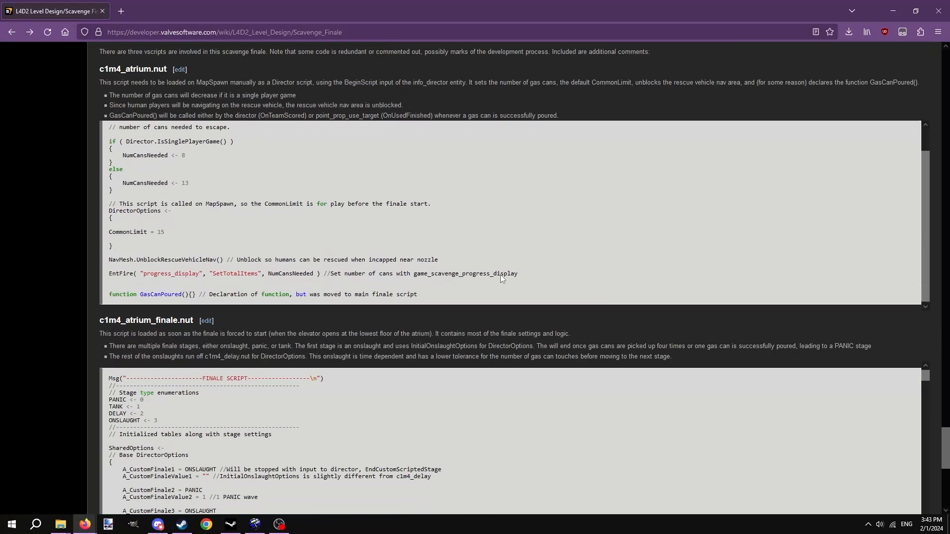
pyautogui.scroll(-4, 159, 425)
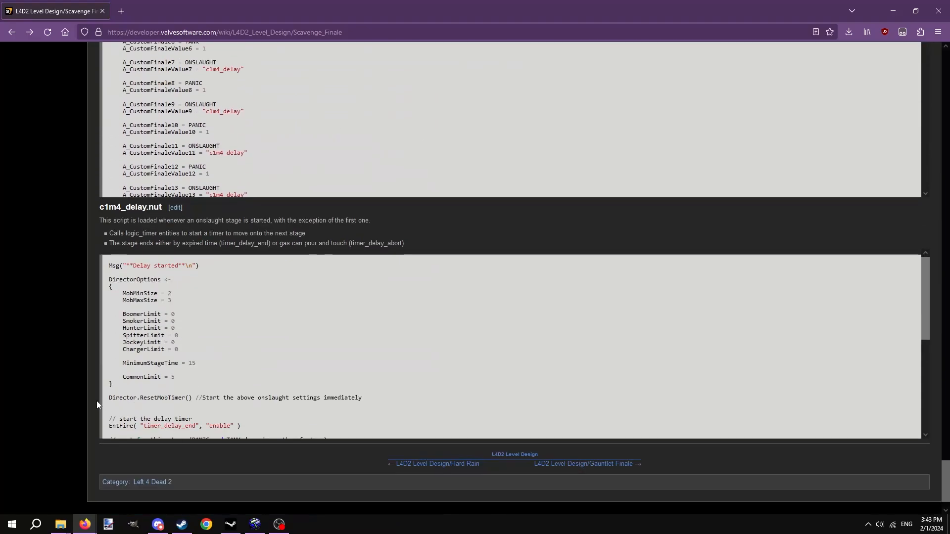
pyautogui.scroll(4, 84, 417)
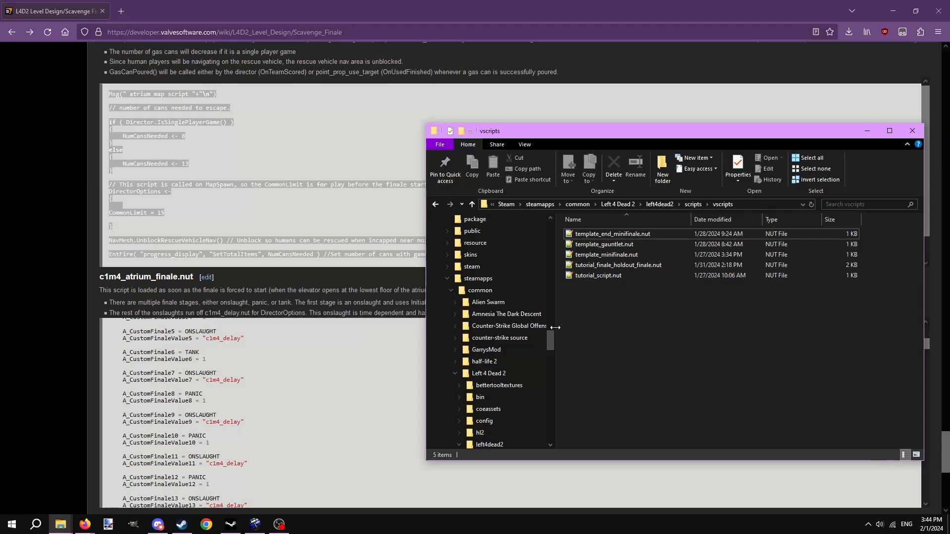
# Step: Create a new script file named scavenge_base.nut in the left4dead2 vscripts folder
pyautogui.rightClick(595, 322)
pyautogui.moveTo(574, 452)
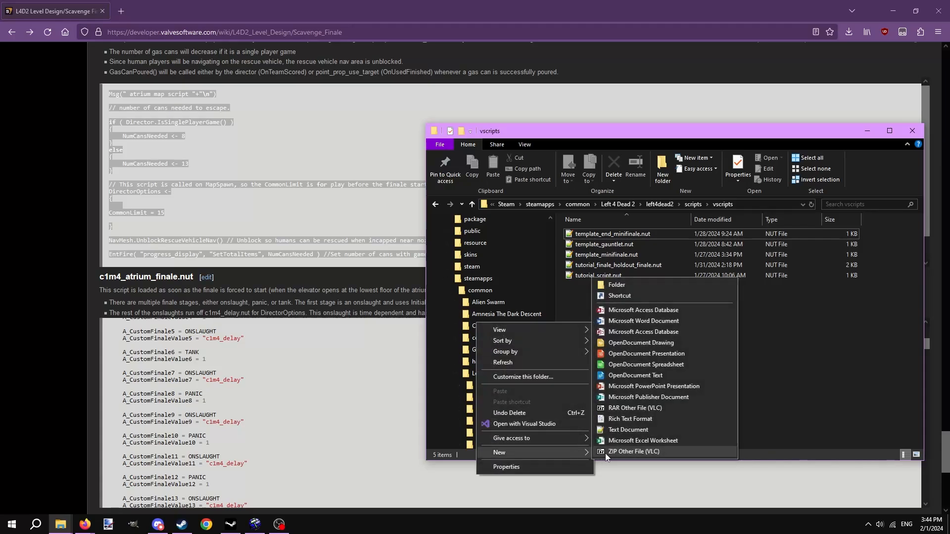
pyautogui.click(614, 432)
pyautogui.write('scav')
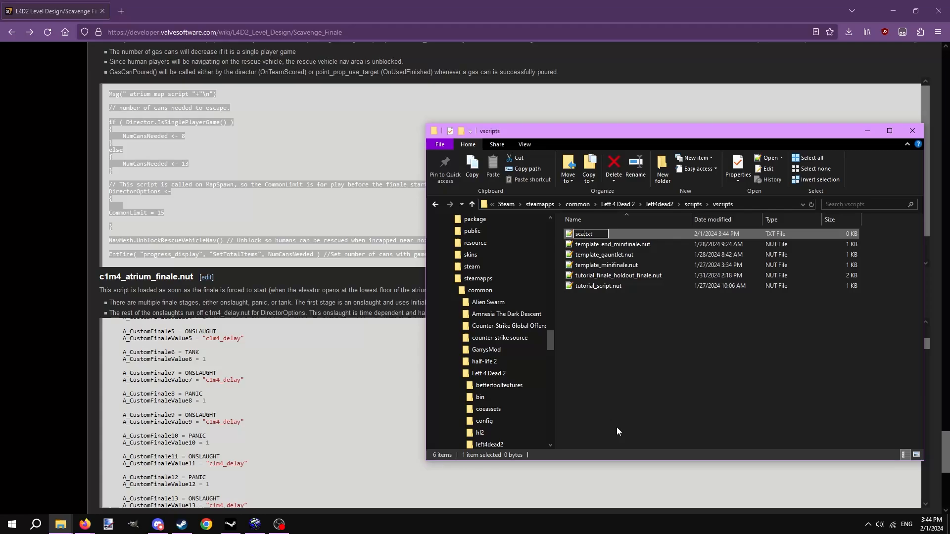
pyautogui.write('enge_base')
pyautogui.press('Delete')
pyautogui.press('Delete')
pyautogui.press('Delete')
pyautogui.write('nut')
pyautogui.press('Return')
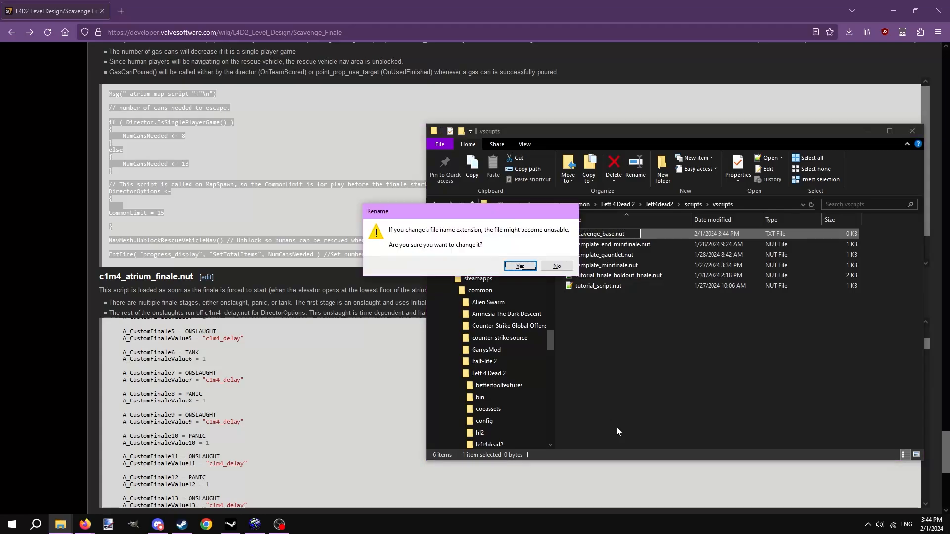
pyautogui.press('Return')
# Step: Fill scavenge_base.nut with the copied c1m4_atrium.nut code in Notepad++ and save it
pyautogui.doubleClick(616, 236)
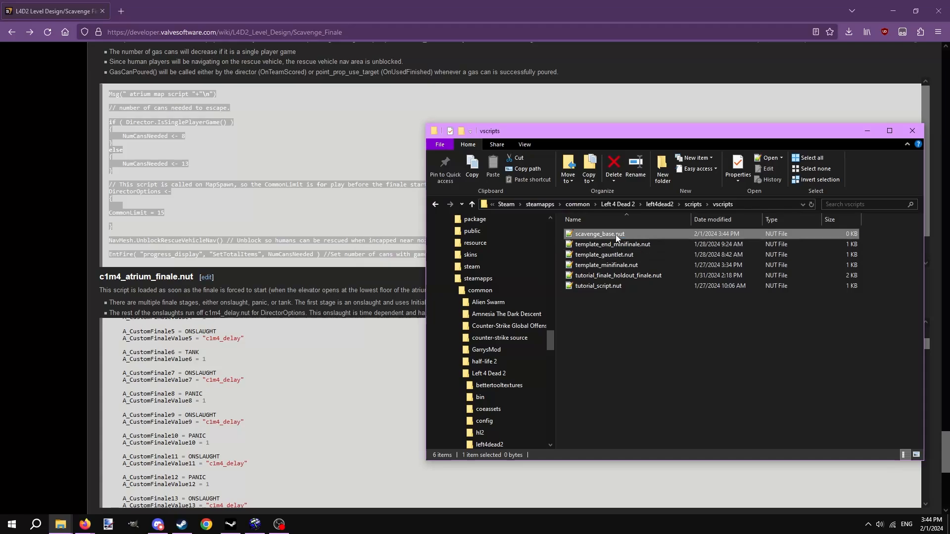
pyautogui.hotkey('ctrl', 'v')
pyautogui.hotkey('ctrl', 's')
pyautogui.scroll(3, 545, 313)
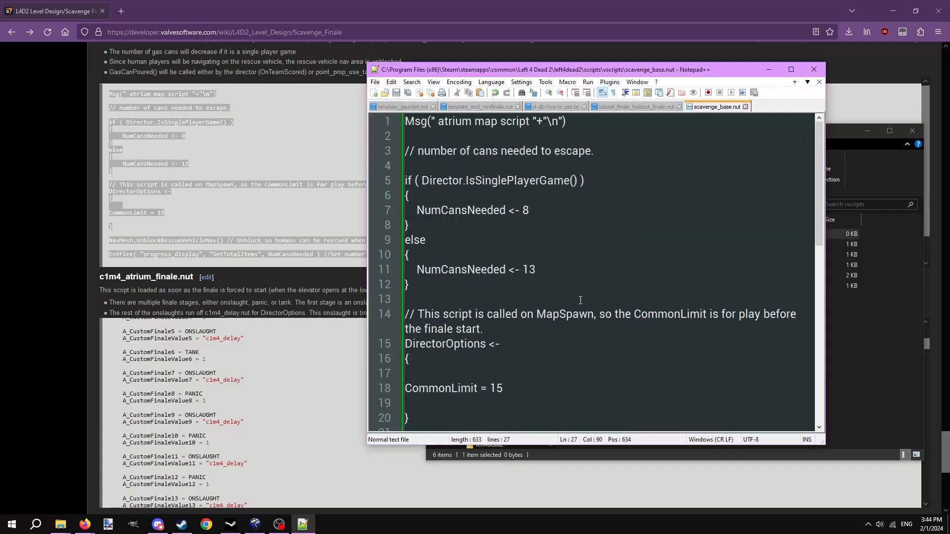
pyautogui.scroll(-7, 577, 346)
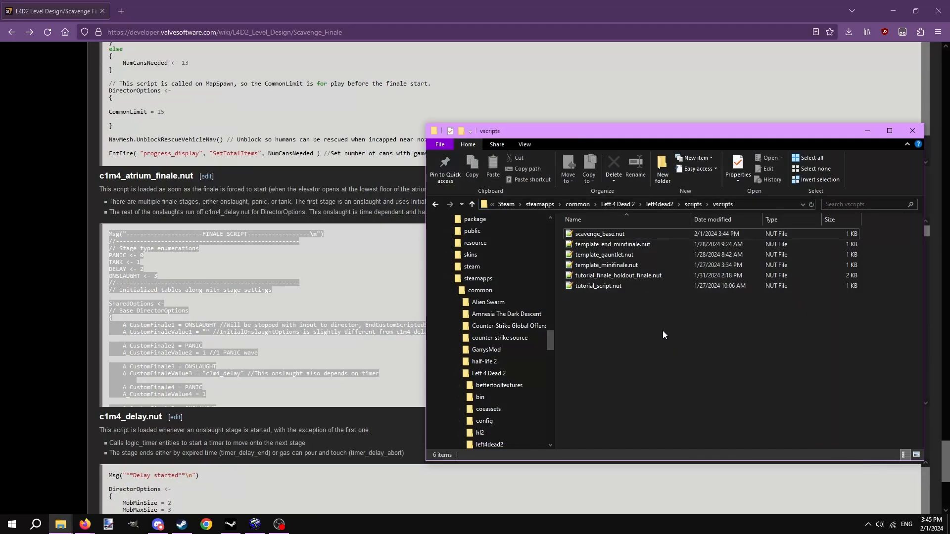
# Step: Create tutorial_finale_scavenge_finale.nut in the vscripts folder and paste the wiki's c1m4_atrium_finale.nut code into it
pyautogui.rightClick(701, 370)
pyautogui.moveTo(628, 346)
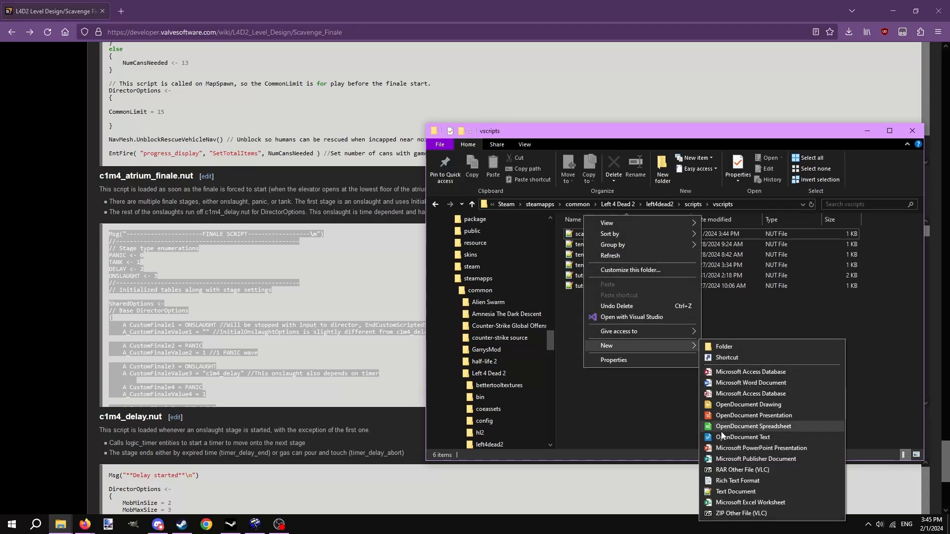
pyautogui.click(718, 493)
pyautogui.write('t')
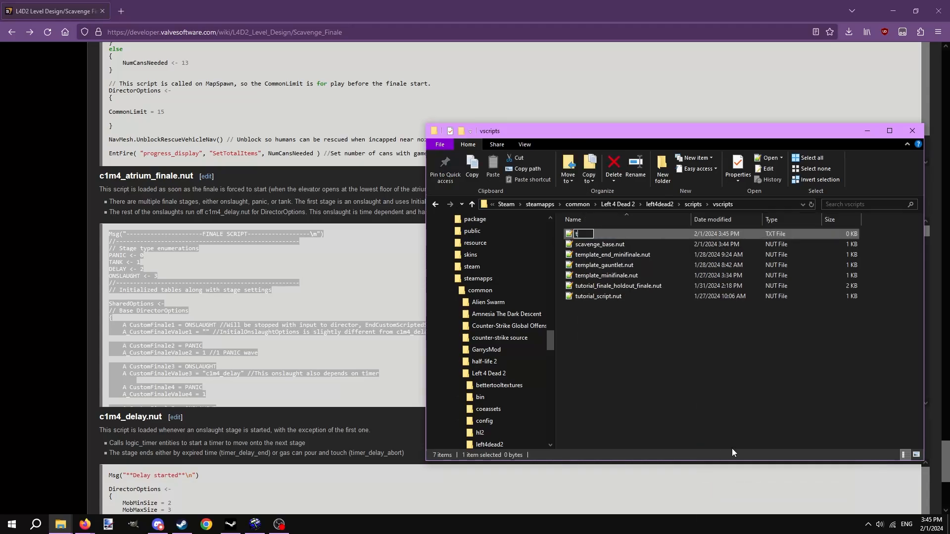
pyautogui.write('utorial_finale_scavenge_fina')
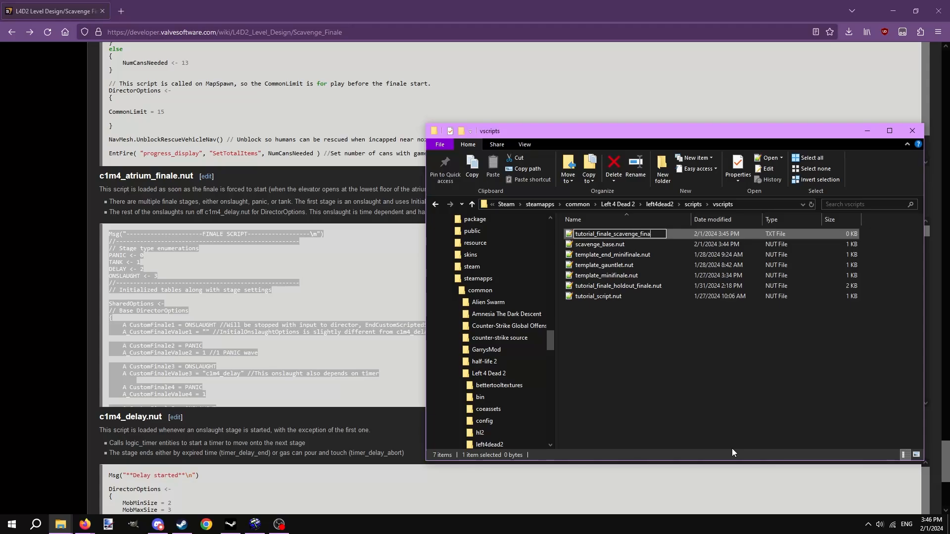
pyautogui.write('le.nut')
pyautogui.press('Return')
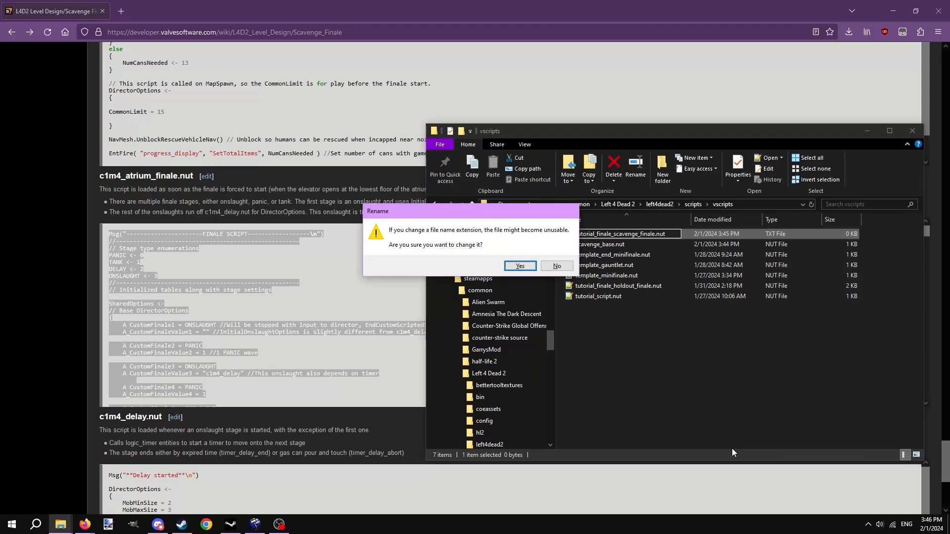
pyautogui.press('Return')
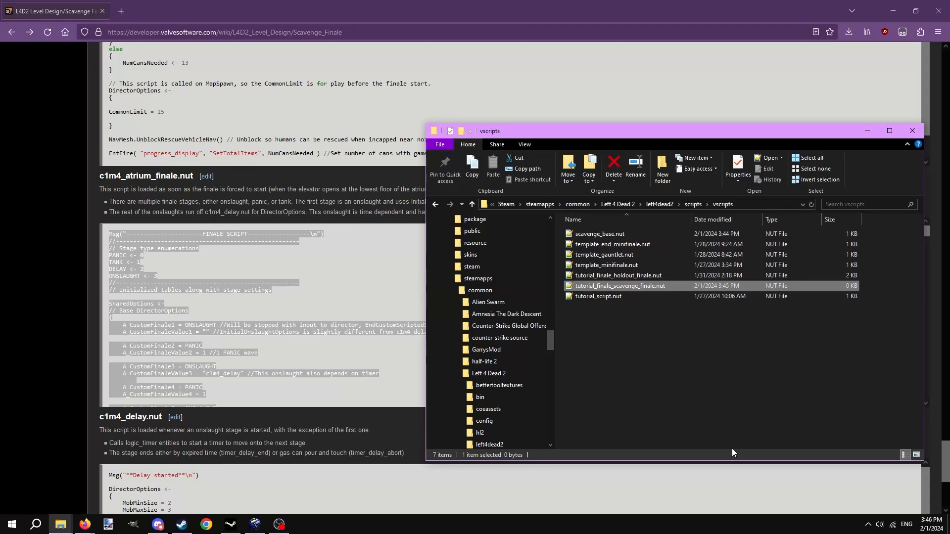
pyautogui.press('Return')
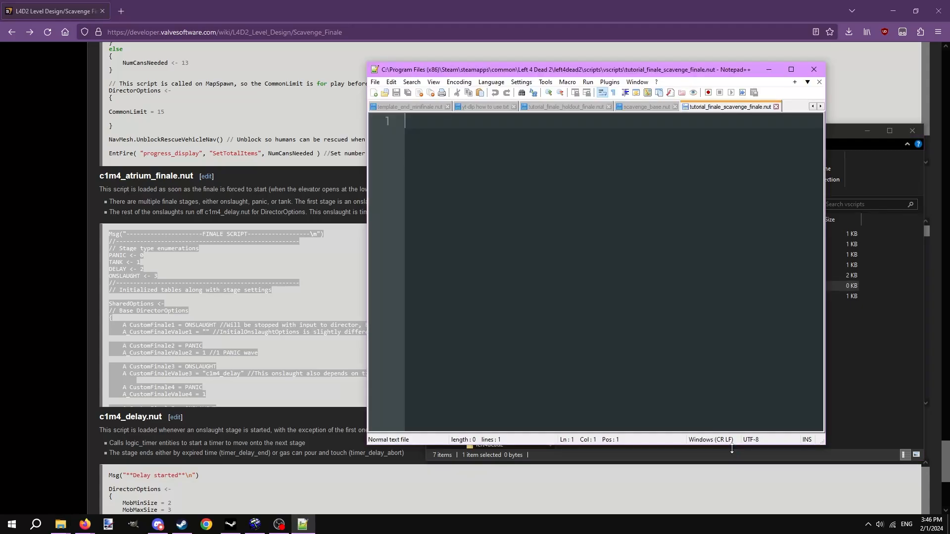
pyautogui.hotkey('ctrl', 'v')
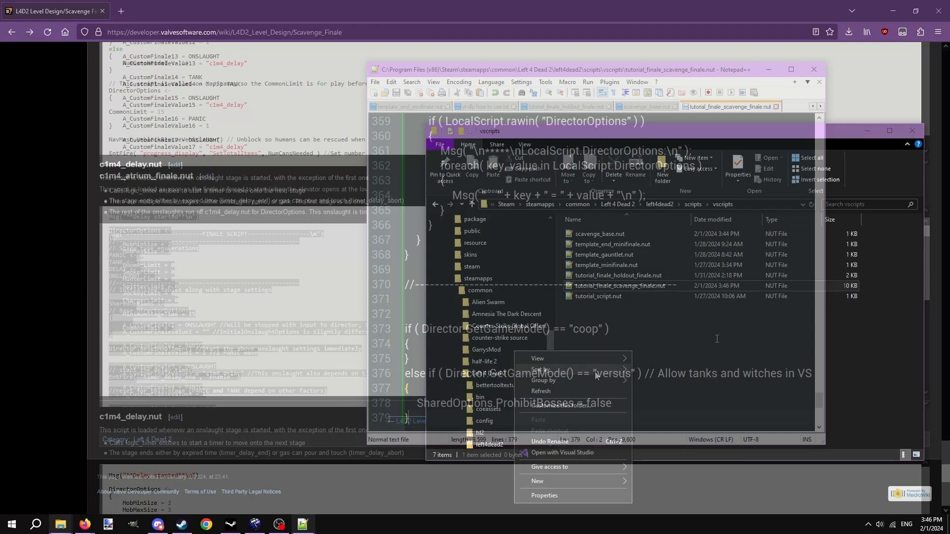
# Step: Create scavenge_delay.nut in the vscripts folder, paste the wiki's c1m4_delay.nut code into it and save
pyautogui.click(646, 445)
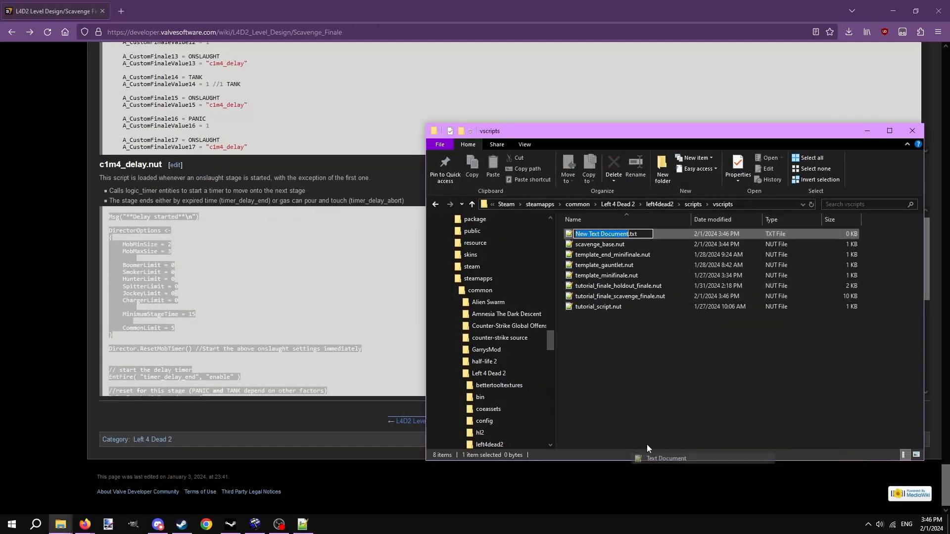
pyautogui.write('scavenge_delay.nut')
pyautogui.press('Return')
pyautogui.doubleClick(592, 244)
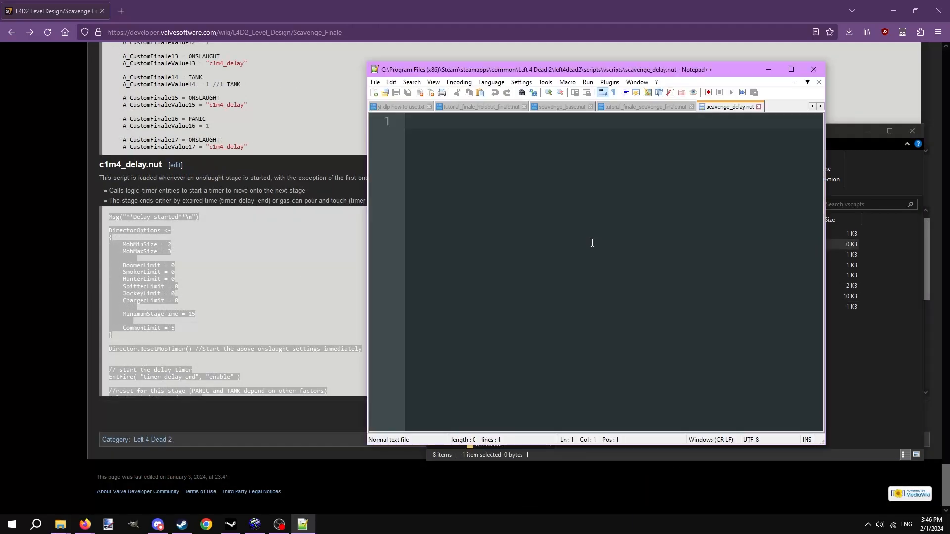
pyautogui.hotkey('ctrl', 'v')
pyautogui.hotkey('ctrl', 's')
pyautogui.scroll(-6, 578, 272)
pyautogui.scroll(16, 578, 272)
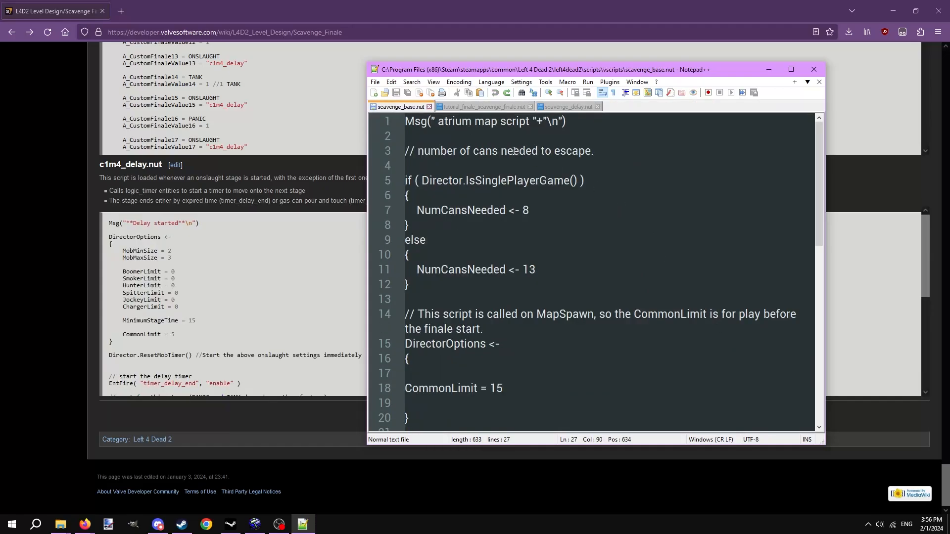
# Step: Replace "atrium" with "tutorial scavenge" in the first-line message of scavenge_base.nut and save the file
pyautogui.doubleClick(468, 123)
pyautogui.write('tutorial s')
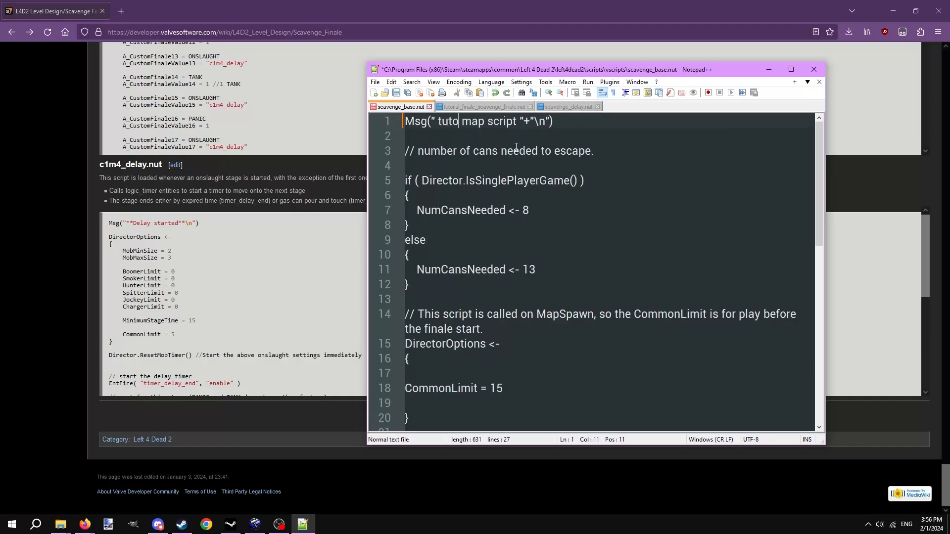
pyautogui.write('cavenge')
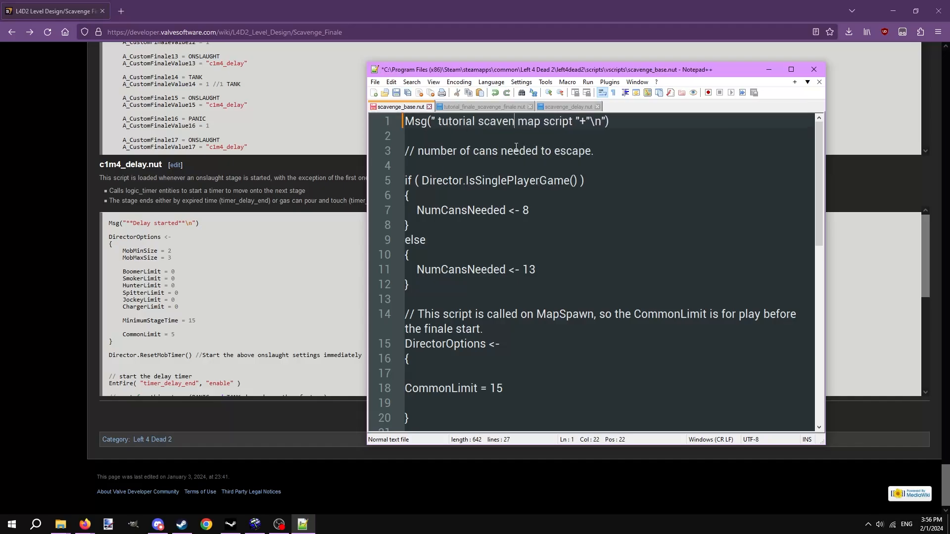
pyautogui.hotkey('ctrl', 's')
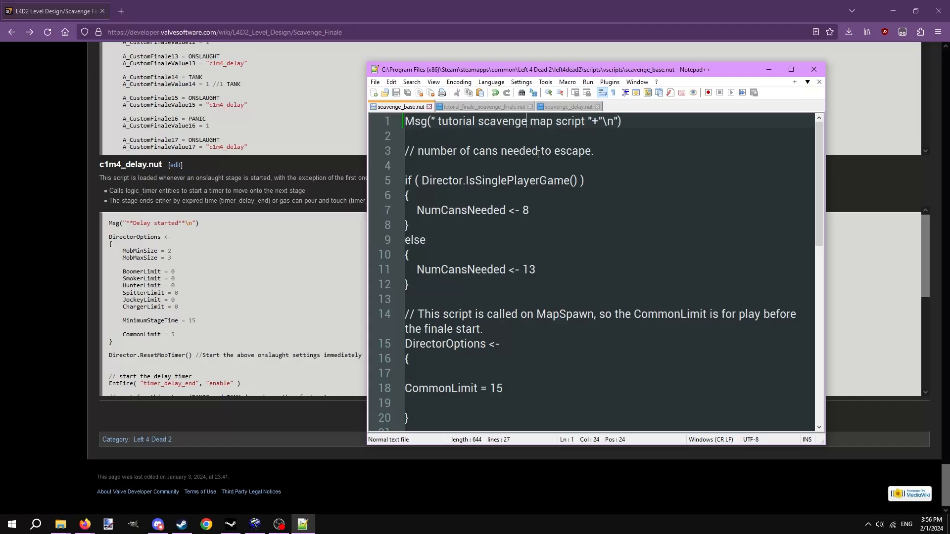
# Step: Set NumCansNeeded to 10 in the else branch of scavenge_base.nut
pyautogui.doubleClick(525, 210)
pyautogui.click(538, 270)
pyautogui.moveTo(540, 267); pyautogui.dragTo(525, 271)
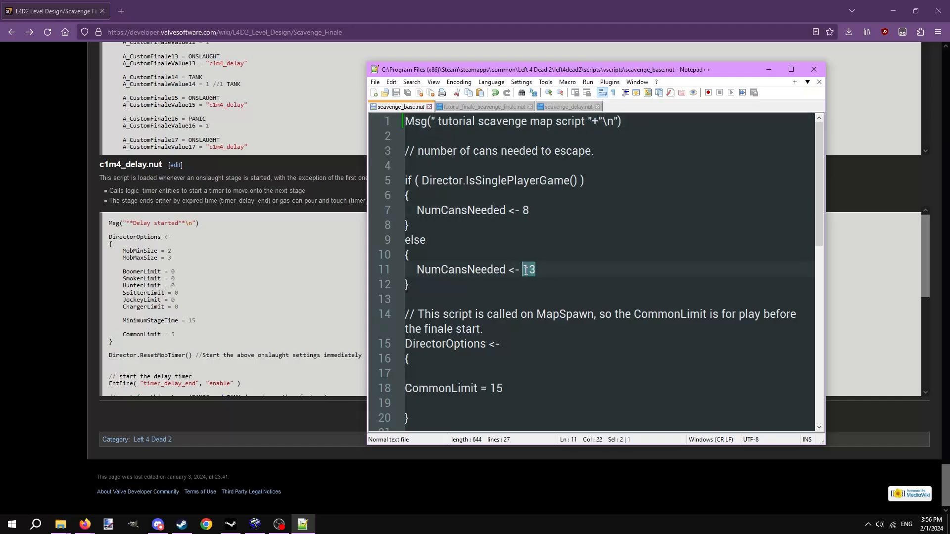
pyautogui.click(577, 272)
pyautogui.press('BackSpace')
pyautogui.write('0')
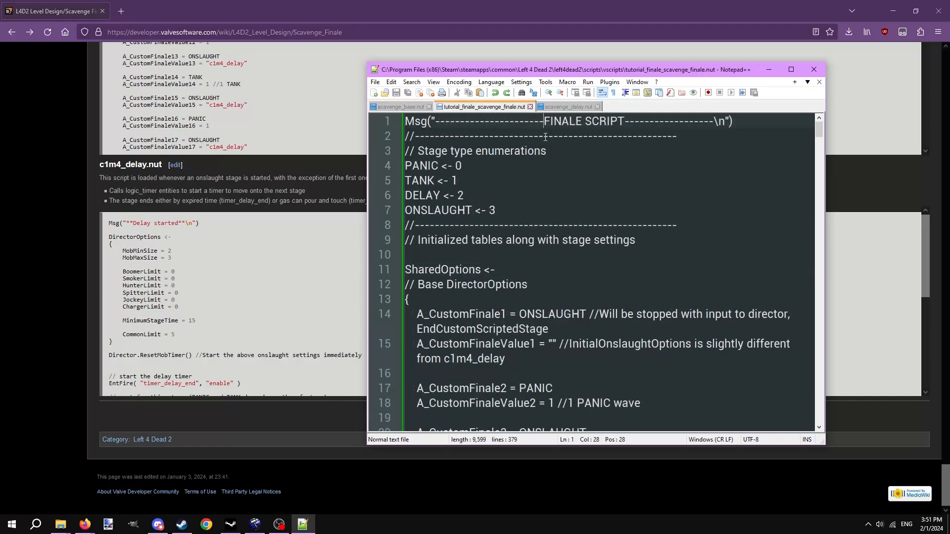
pyautogui.write('tutorial FINALE SCRIPT------------------\\n")')
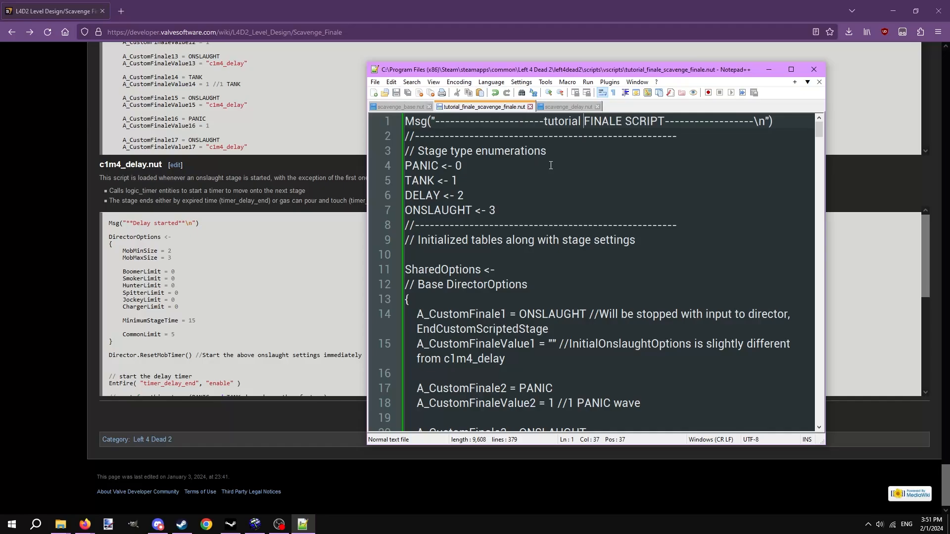
pyautogui.click(551, 165)
pyautogui.hotkey('ctrl', 'f')
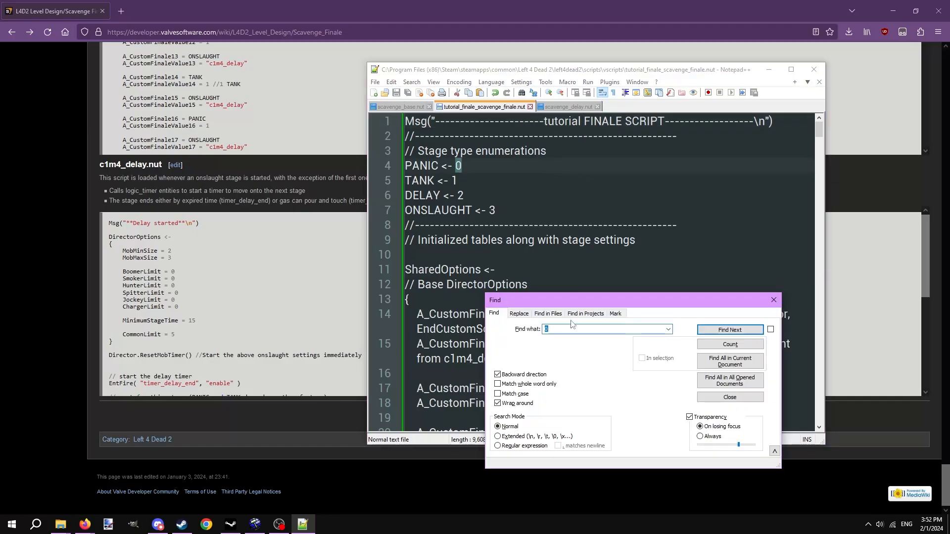
pyautogui.write('@director')
pyautogui.click(730, 330)
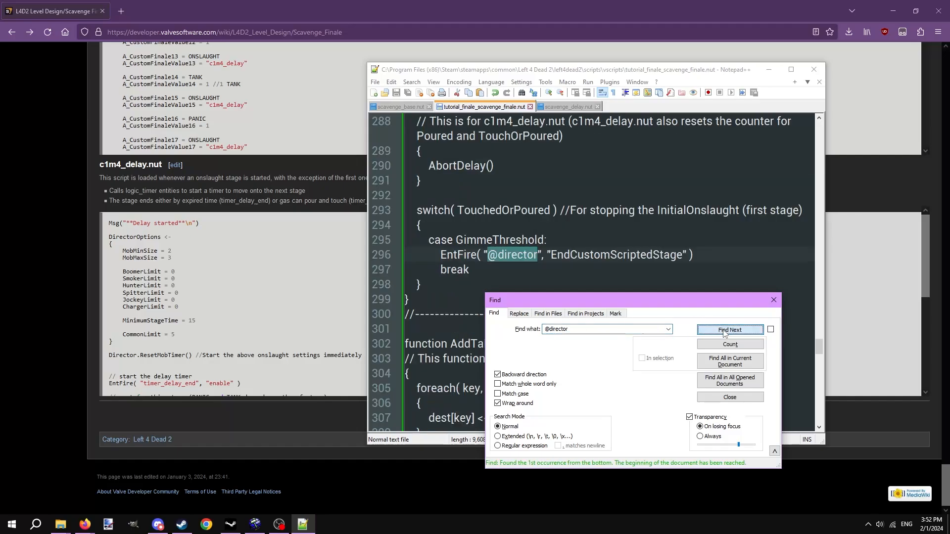
pyautogui.click(771, 303)
pyautogui.click(500, 258)
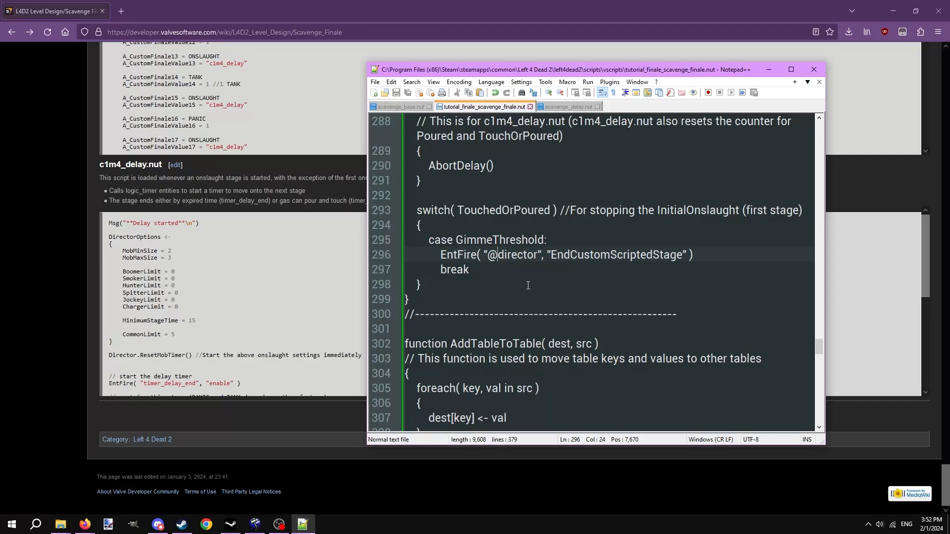
pyautogui.press('BackSpace')
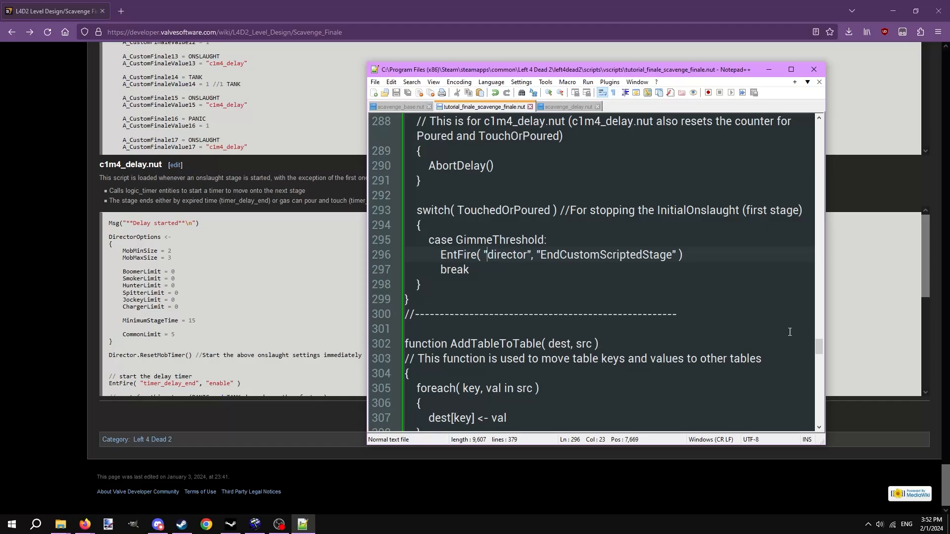
# Step: Set A_CustomFinaleValue3 to "scavenge_delay" in tutorial_finale_scavenge_finale.nut and save the file
pyautogui.moveTo(818, 345); pyautogui.dragTo(802, 141)
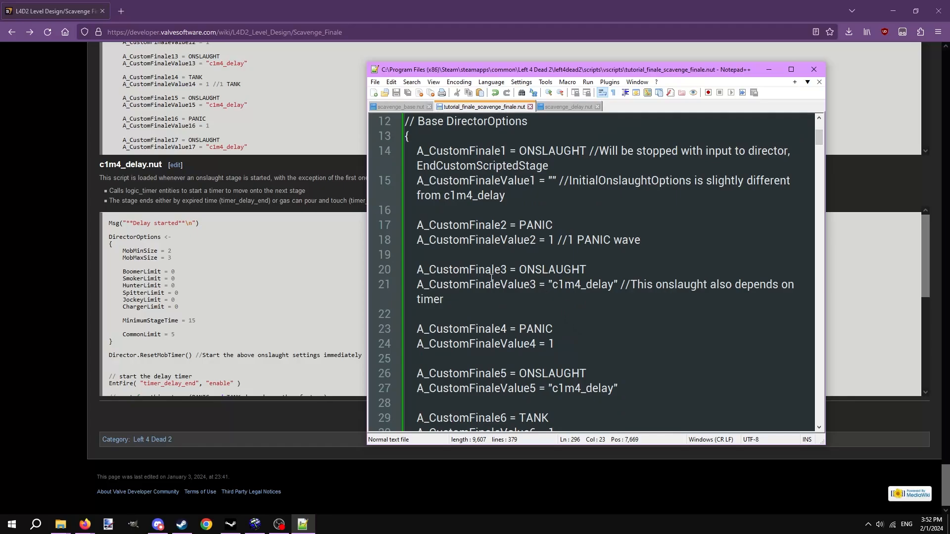
pyautogui.moveTo(552, 287); pyautogui.dragTo(613, 286)
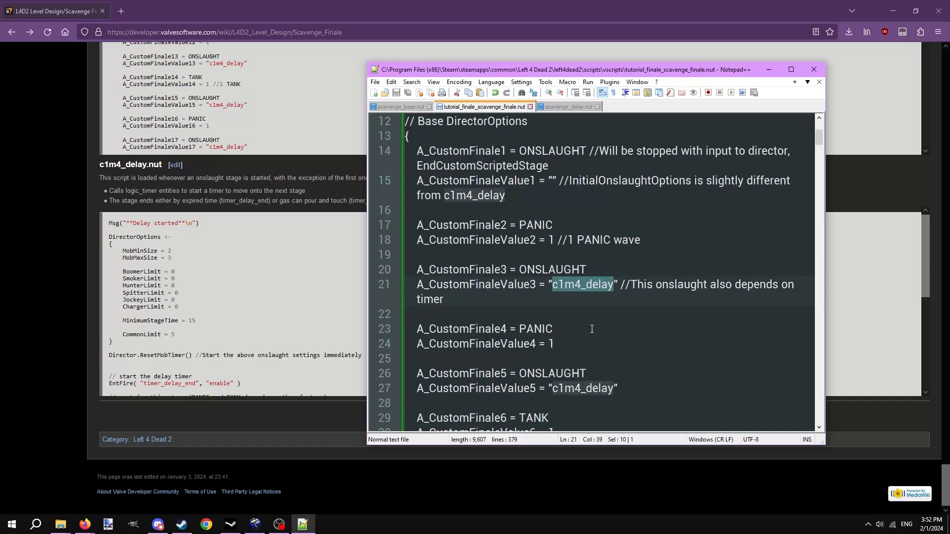
pyautogui.write('scavenge_de')
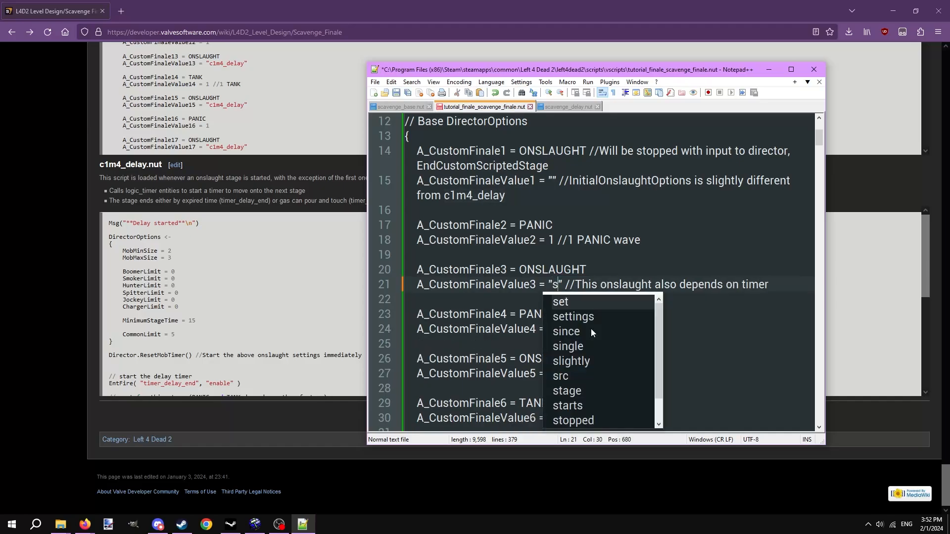
pyautogui.write('lay')
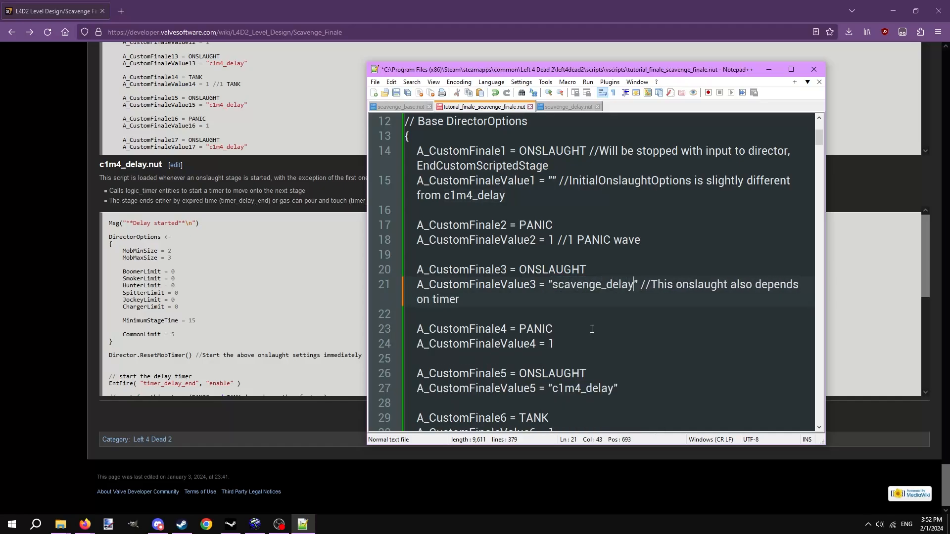
pyautogui.hotkey('ctrl', 's')
# Step: Replace "c1m4_delay" with "scavenge_delay" in the remaining ONSLAUGHT stage values of the finale script and save the file
pyautogui.scroll(1, 583, 330)
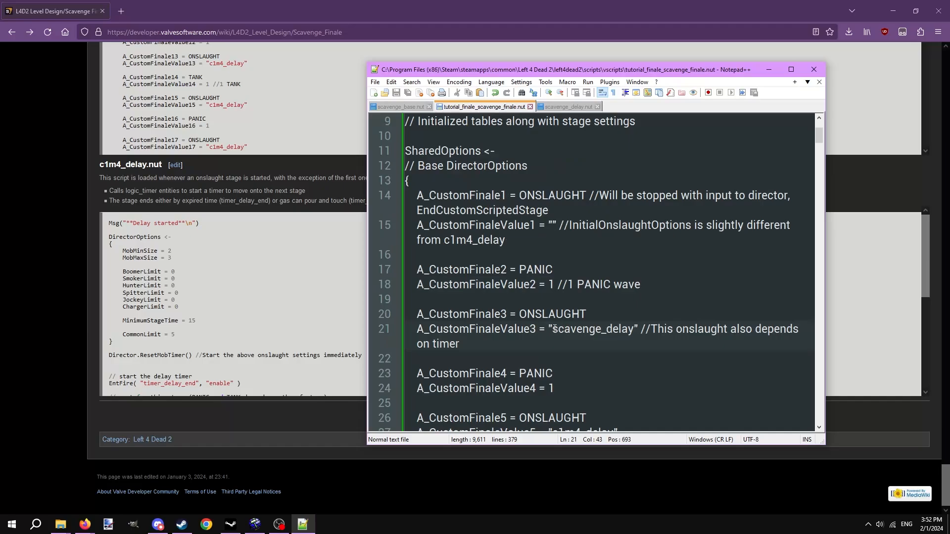
pyautogui.moveTo(553, 329); pyautogui.dragTo(635, 331)
pyautogui.hotkey('ctrl', 'c')
pyautogui.scroll(-2, 625, 314)
pyautogui.doubleClick(612, 343)
pyautogui.hotkey('ctrl', 'v')
pyautogui.scroll(-2, 601, 342)
pyautogui.doubleClick(594, 342)
pyautogui.hotkey('ctrl', 'v')
pyautogui.scroll(-2, 584, 335)
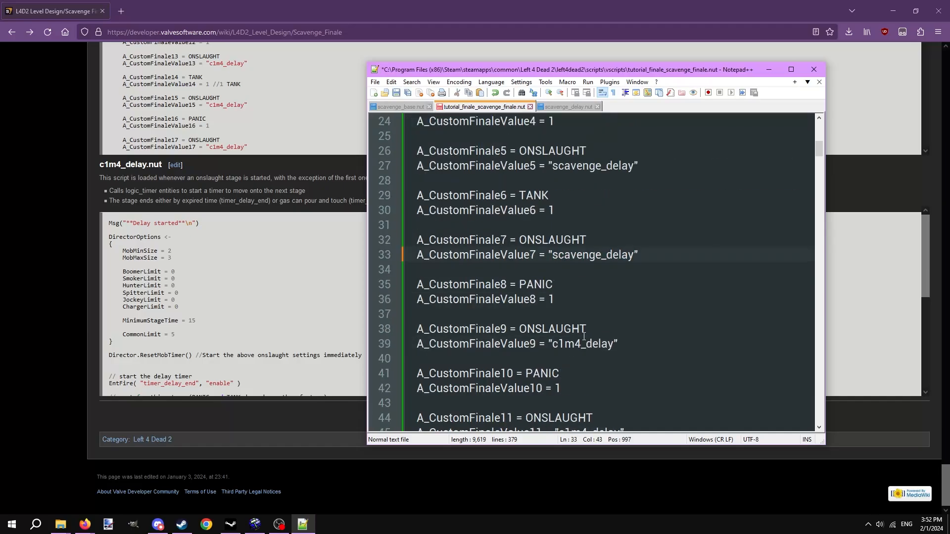
pyautogui.doubleClick(585, 341)
pyautogui.doubleClick(589, 343)
pyautogui.hotkey('ctrl', 'v')
pyautogui.scroll(-2, 588, 341)
pyautogui.doubleClick(588, 342)
pyautogui.hotkey('ctrl', 'v')
pyautogui.scroll(-2, 589, 341)
pyautogui.doubleClick(589, 343)
pyautogui.hotkey('ctrl', 'v')
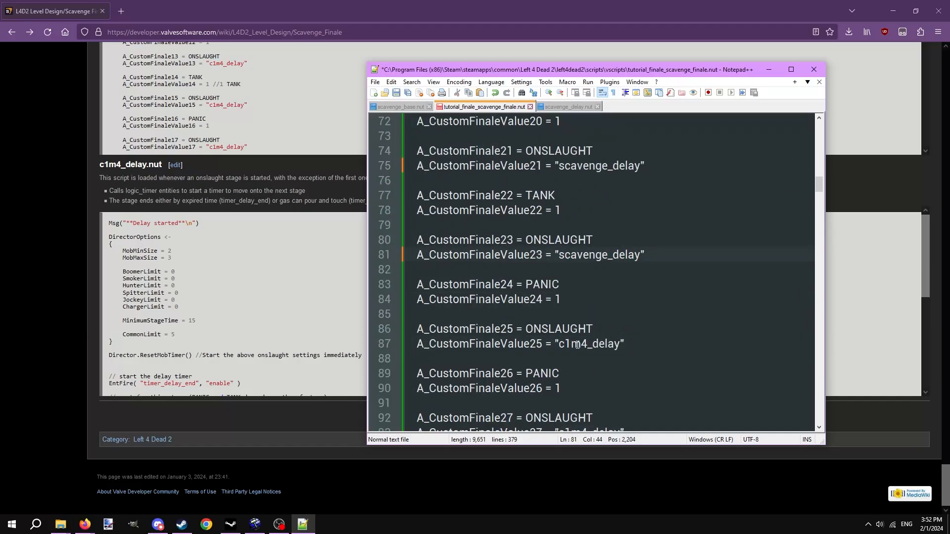
pyautogui.doubleClick(590, 343)
pyautogui.hotkey('ctrl', 'v')
pyautogui.hotkey('ctrl', 's')
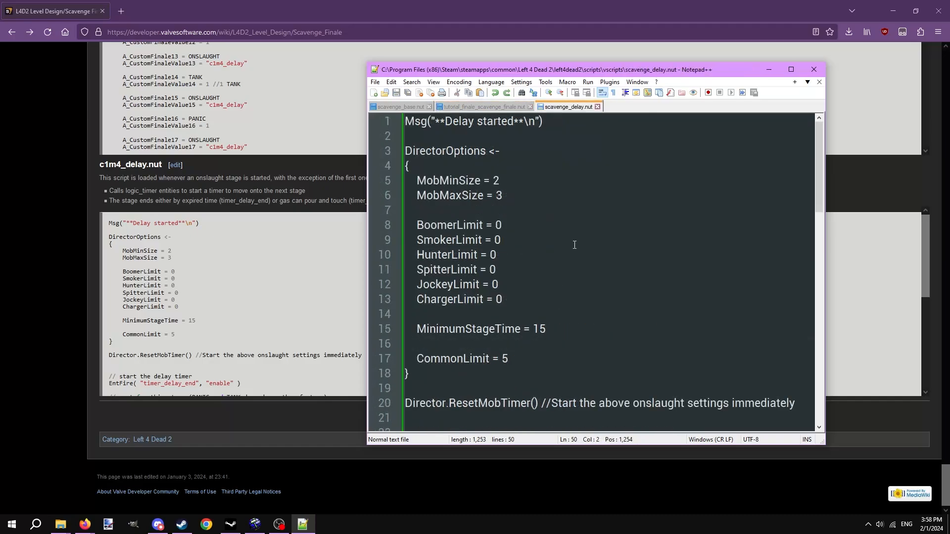
pyautogui.scroll(-10, 575, 245)
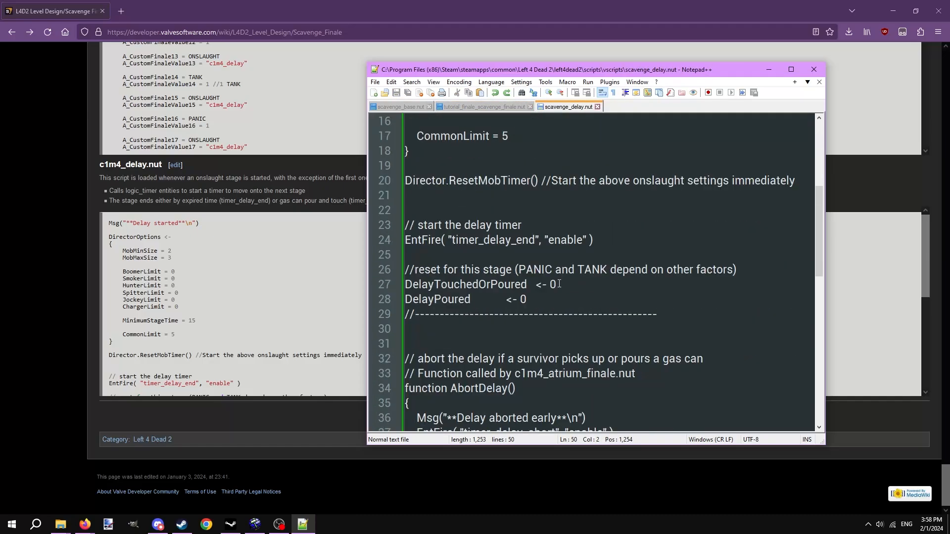
pyautogui.click(486, 385)
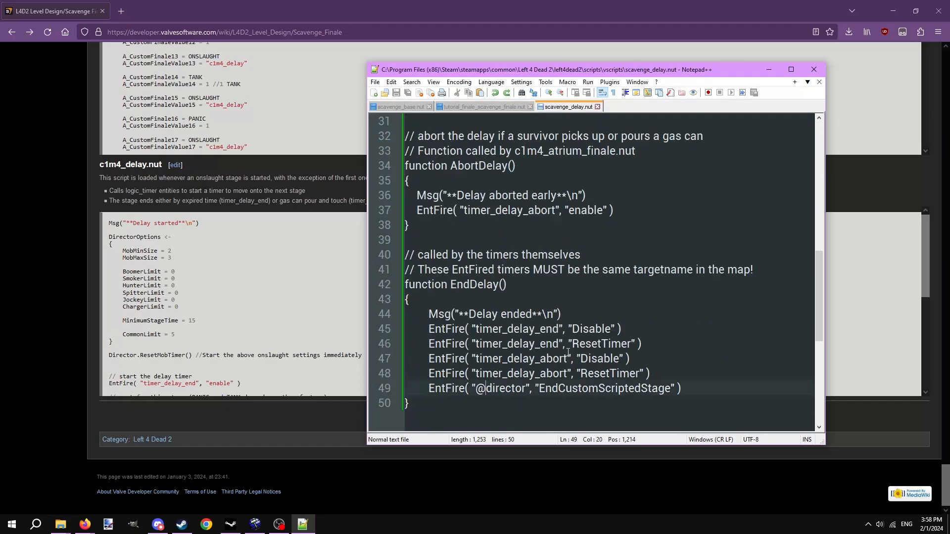
pyautogui.press('BackSpace')
pyautogui.hotkey('ctrl', 's')
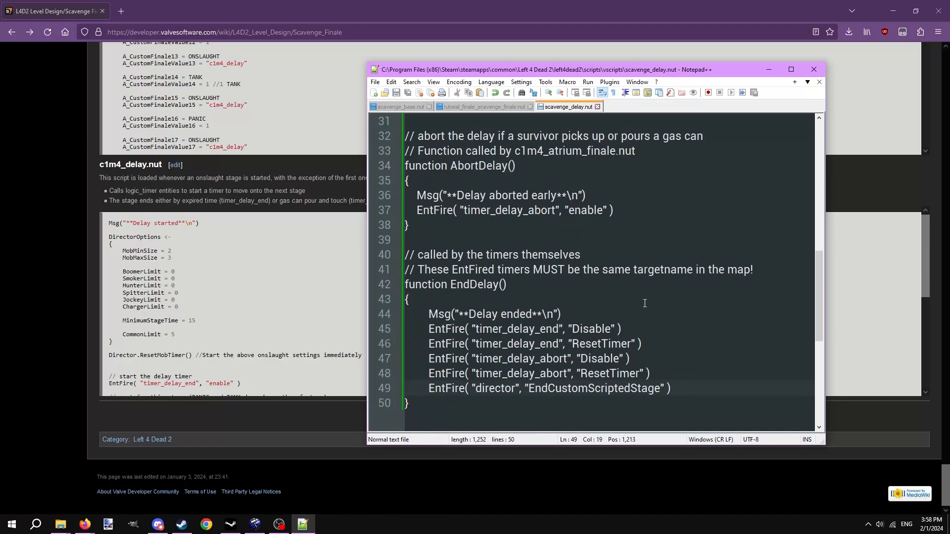
pyautogui.scroll(10, 645, 303)
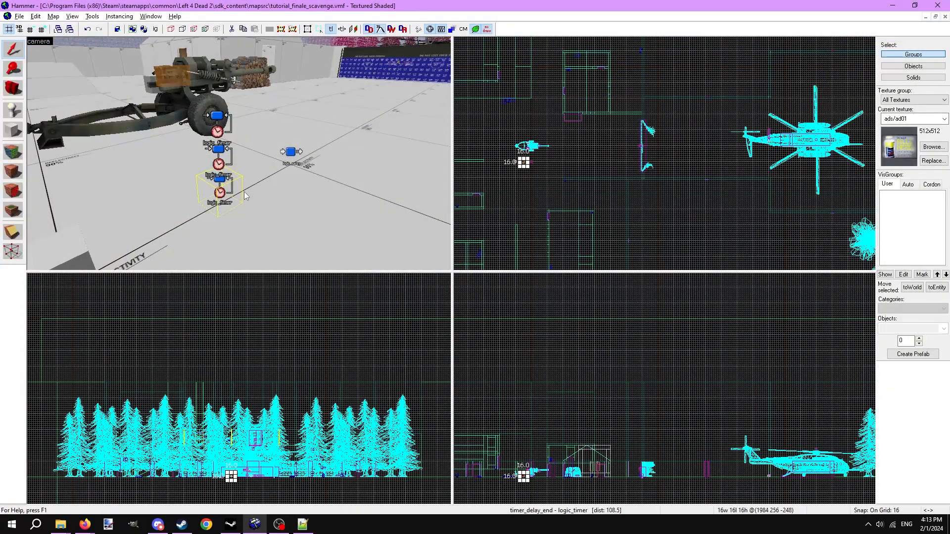
# Step: Examine the properties and outputs of the timer_delay_end, timer_delay_abort and timer_threshold logic_timer entities in Hammer
pyautogui.doubleClick(237, 196)
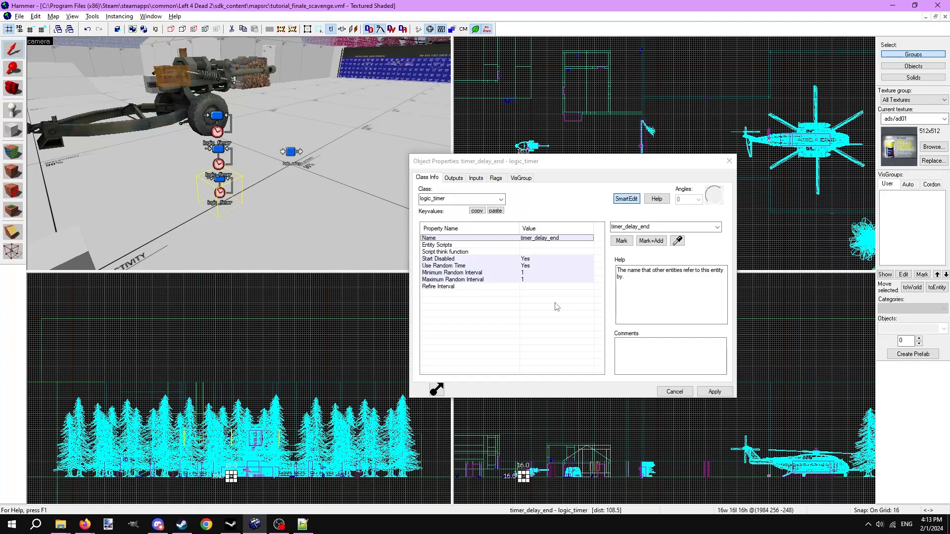
pyautogui.click(454, 178)
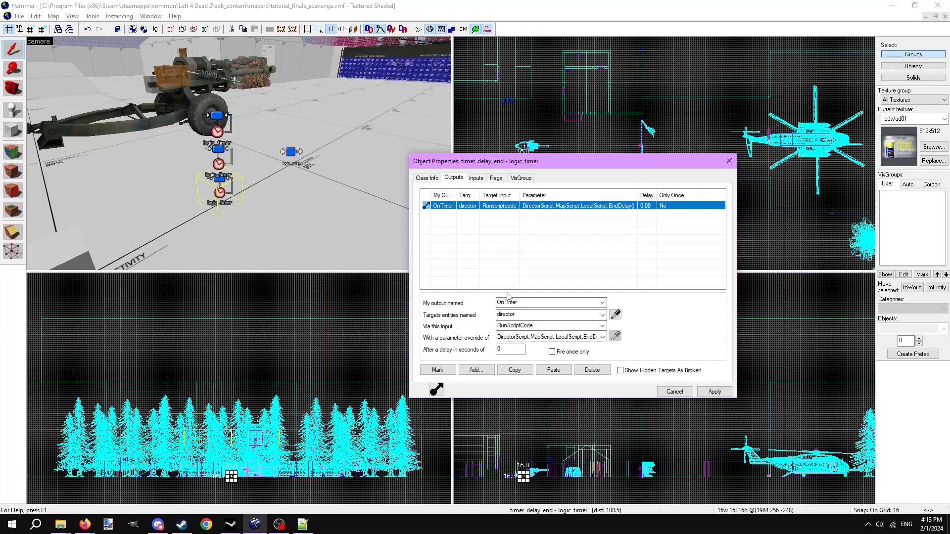
pyautogui.click(507, 256)
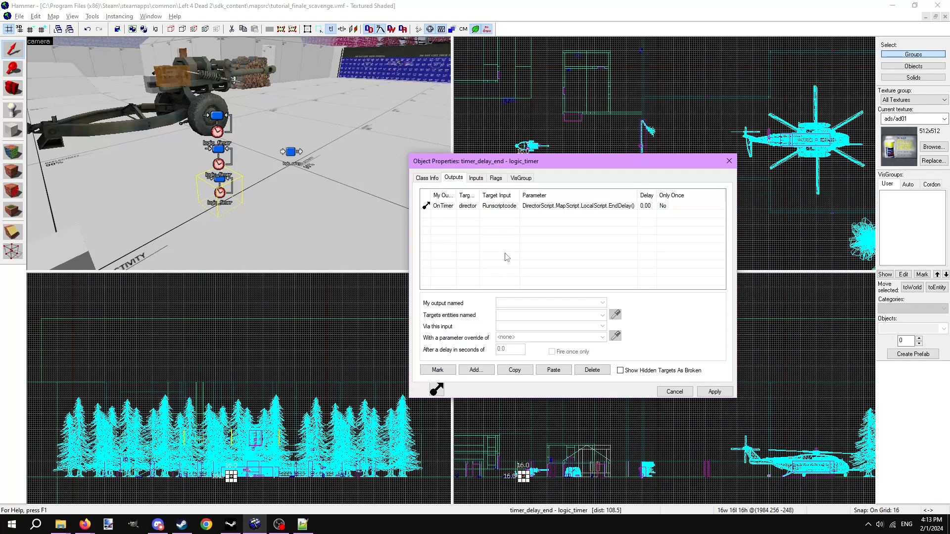
pyautogui.click(425, 178)
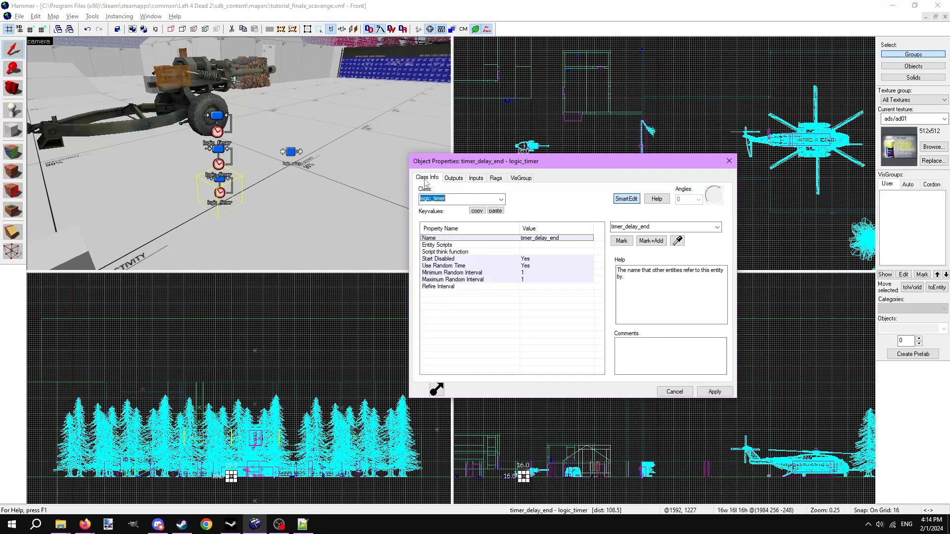
pyautogui.click(219, 163)
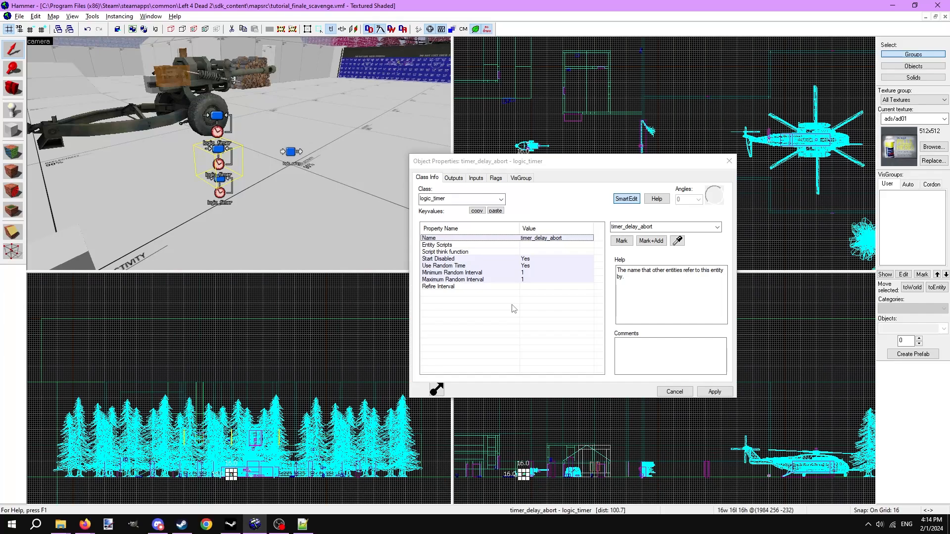
pyautogui.click(453, 178)
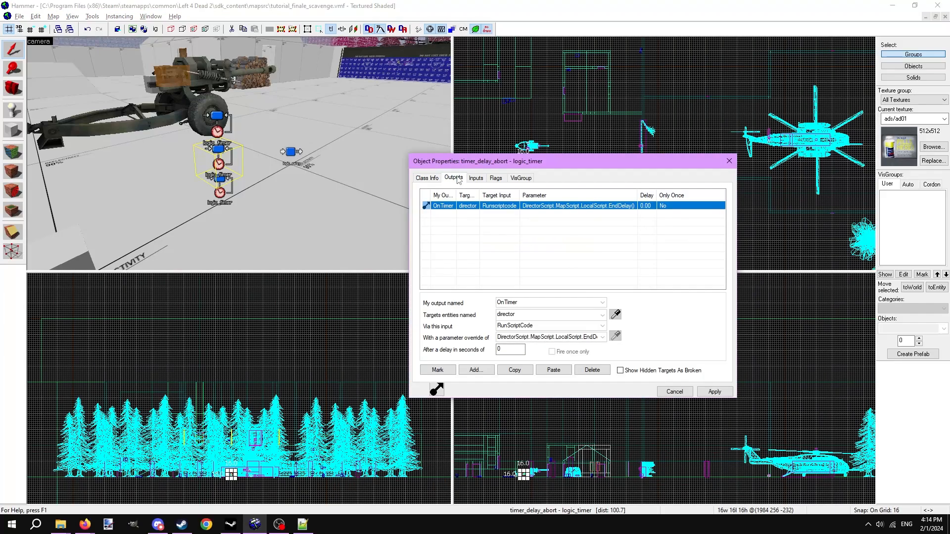
pyautogui.click(540, 271)
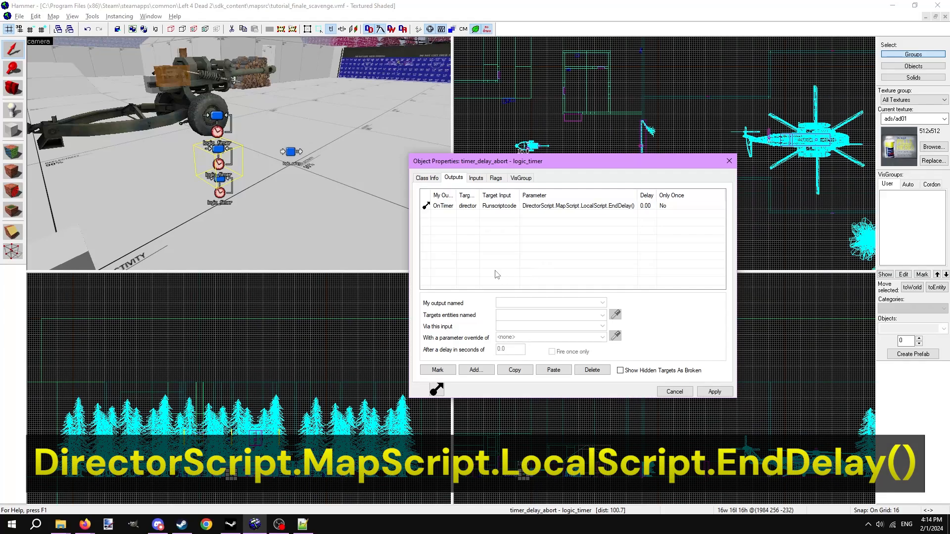
pyautogui.click(218, 131)
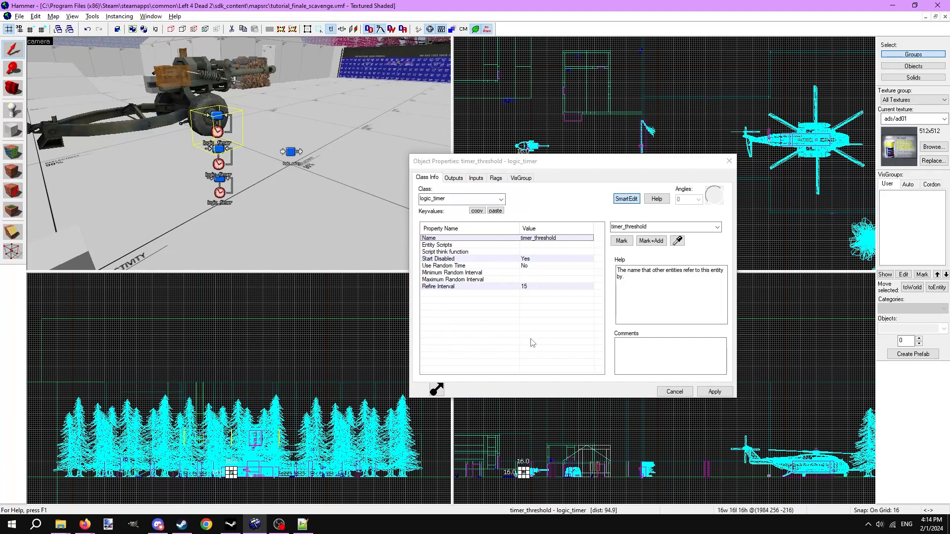
pyautogui.click(453, 178)
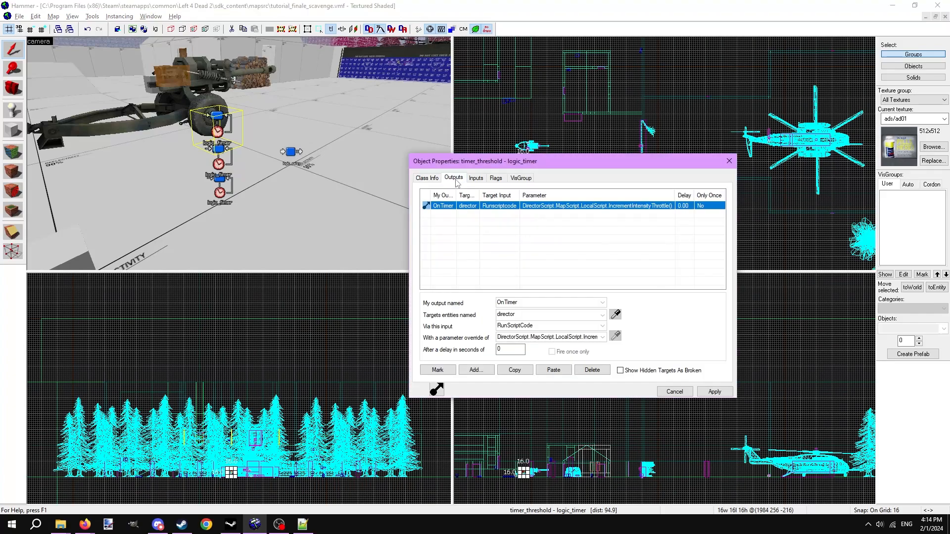
pyautogui.click(516, 278)
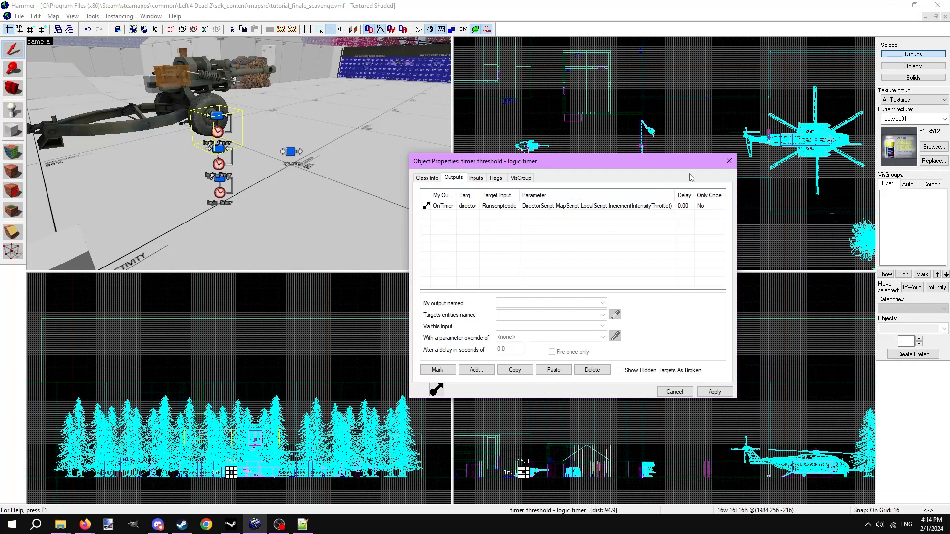
pyautogui.click(728, 161)
# Step: Select all three logic_timer entities together and view them up close
pyautogui.keyDown('ctrl'); pyautogui.click(217, 193); pyautogui.keyUp('ctrl')
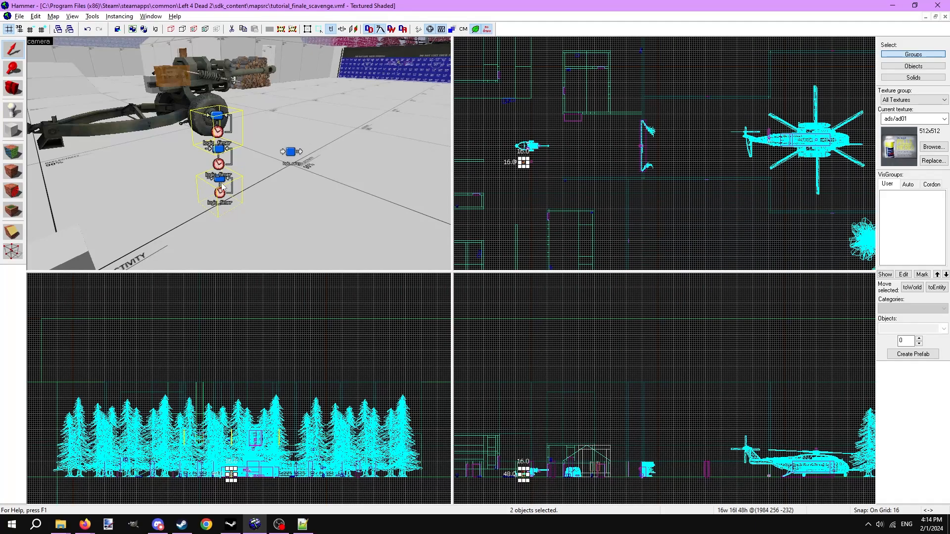
pyautogui.press('z')
pyautogui.press('w')
pyautogui.press('d')
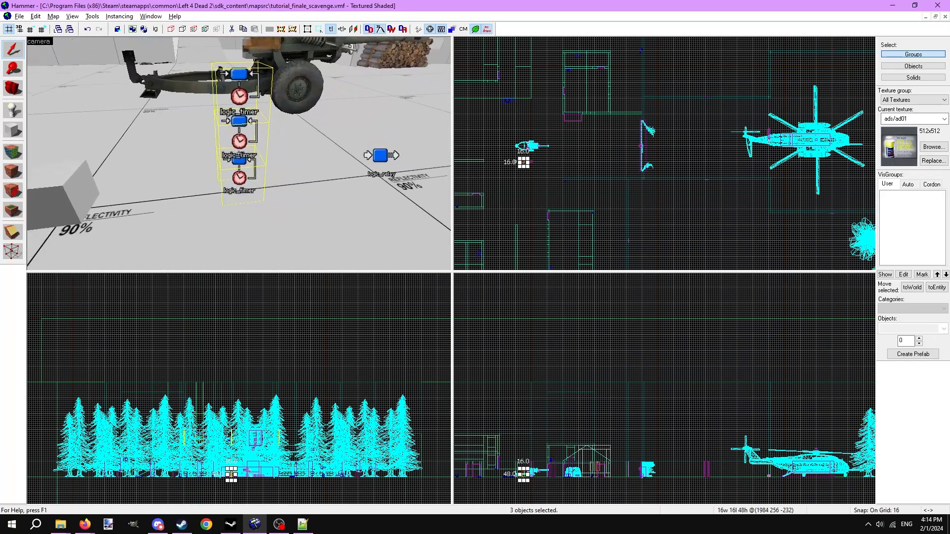
pyautogui.press('z')
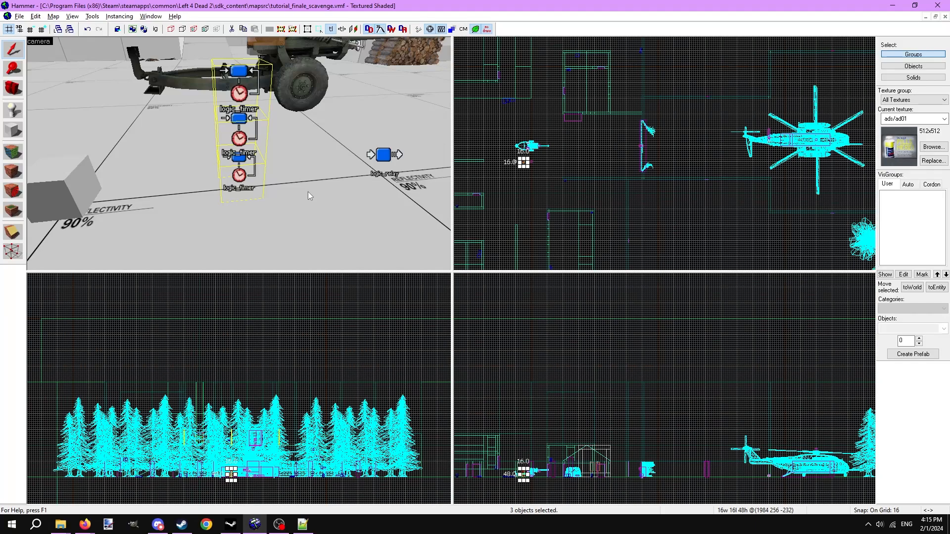
# Step: Open the properties of the small grey cube beside the logic_timer entities
pyautogui.press('z')
pyautogui.press('z')
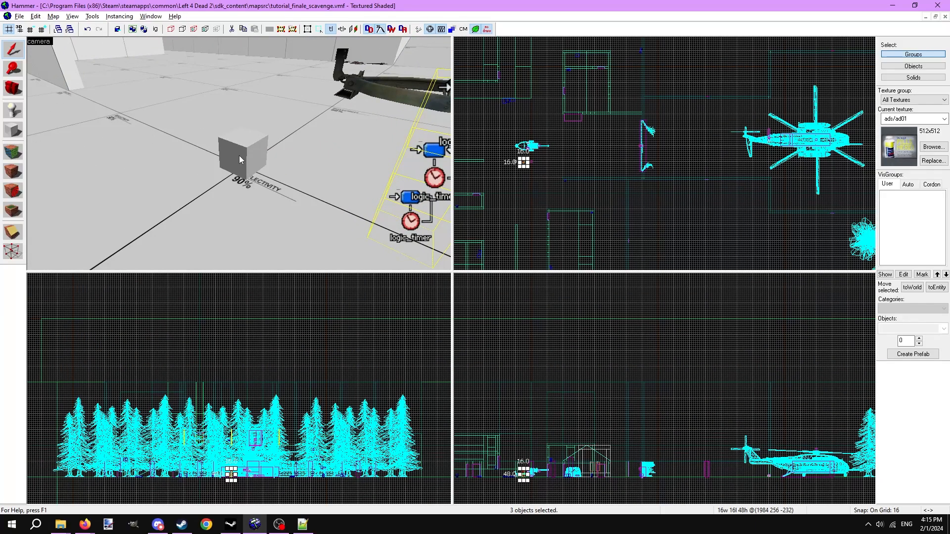
pyautogui.doubleClick(239, 156)
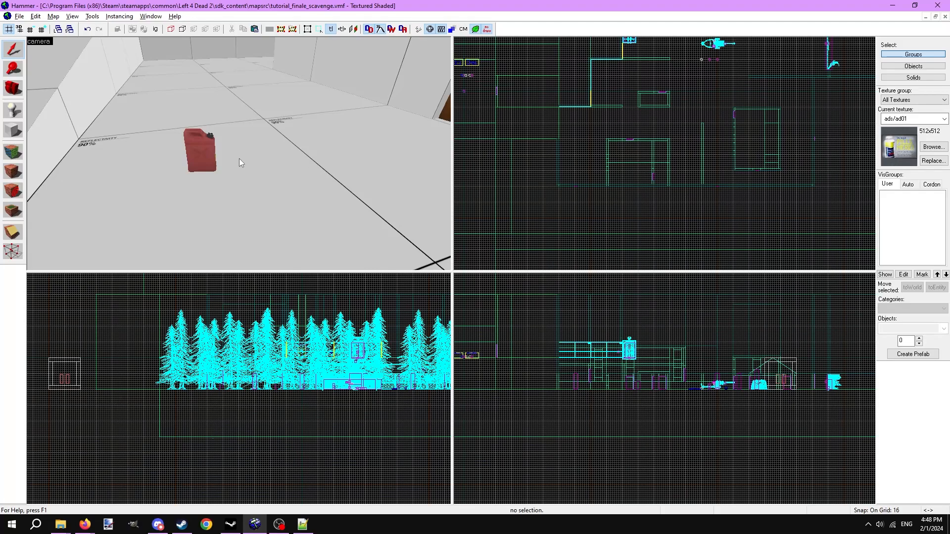
# Step: Examine the class properties and outputs of the gas can's weapon_scavenge_item_spawn entity
pyautogui.doubleClick(207, 151)
pyautogui.click(461, 201)
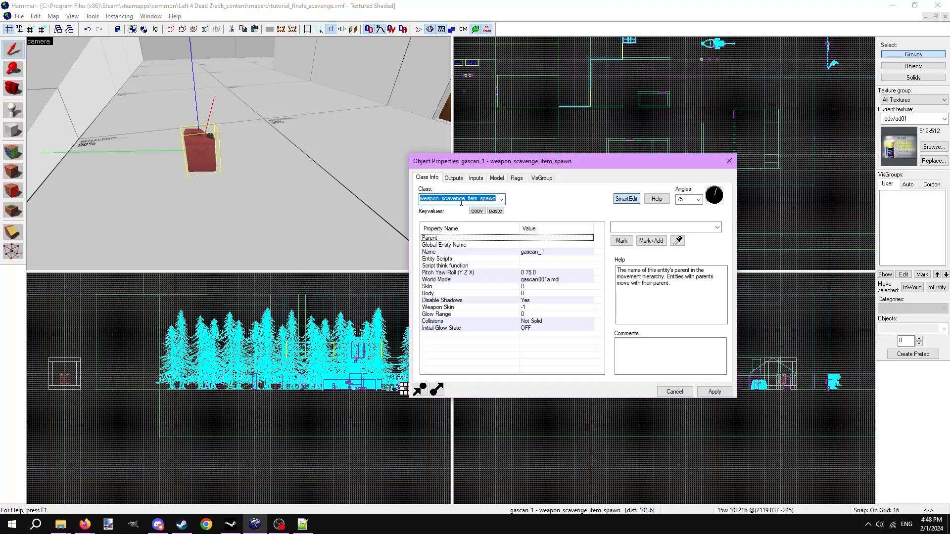
pyautogui.click(421, 200)
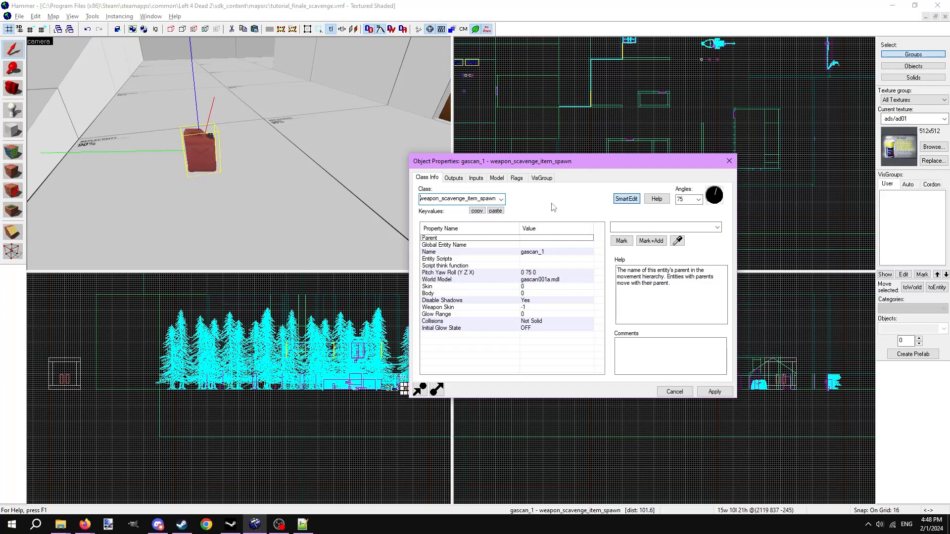
pyautogui.click(453, 178)
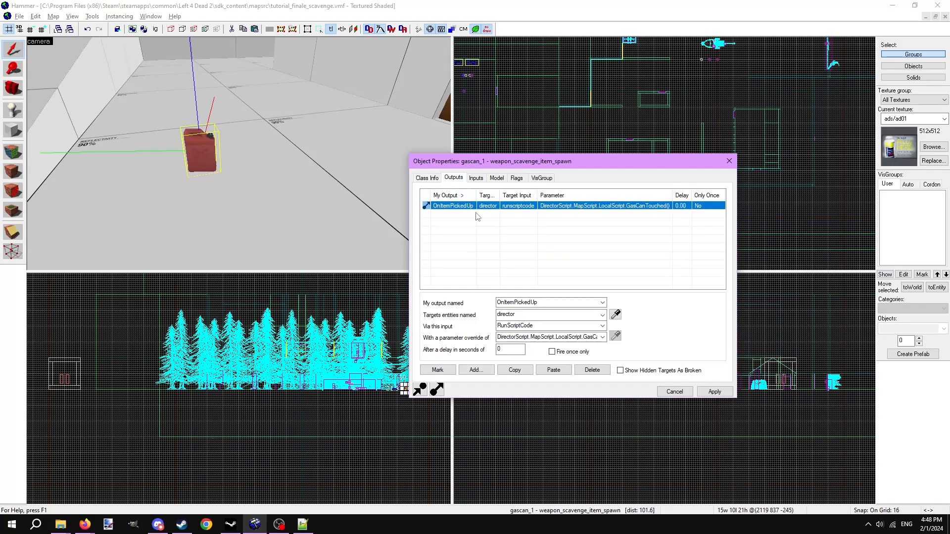
# Step: Review the OnItemPickedUp output of gascan_1 and close its properties
pyautogui.click(487, 221)
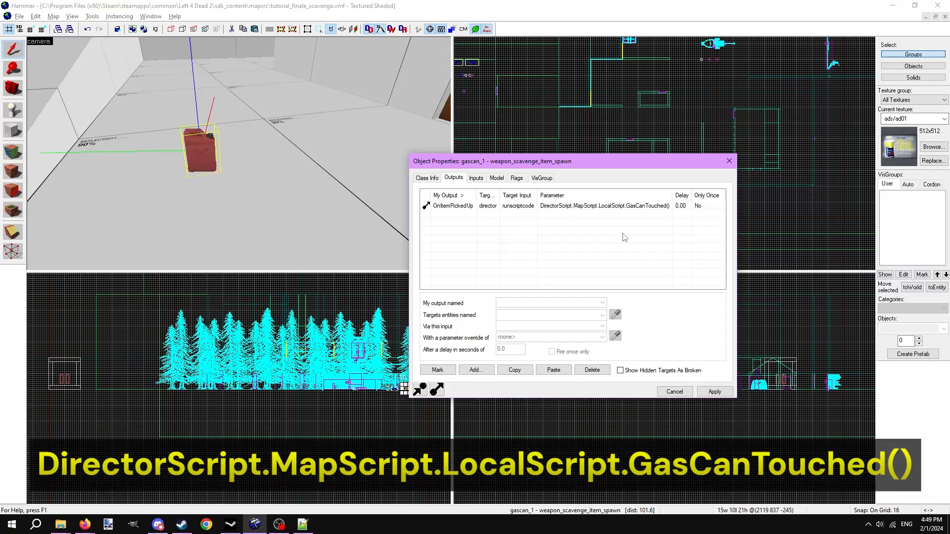
pyautogui.click(729, 161)
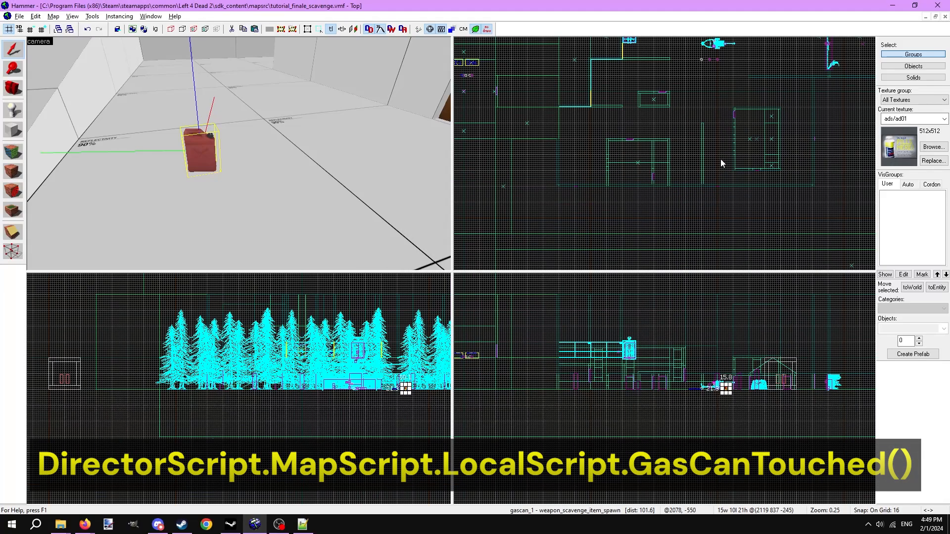
# Step: Paste one copy of gascan_1 at the original's center with unique entity names
pyautogui.hotkey('ctrl', 'e')
pyautogui.scroll(9, 665, 156)
pyautogui.scroll(-5, 660, 173)
pyautogui.moveTo(657, 143); pyautogui.dragTo(657, 87)
pyautogui.scroll(10, 648, 83)
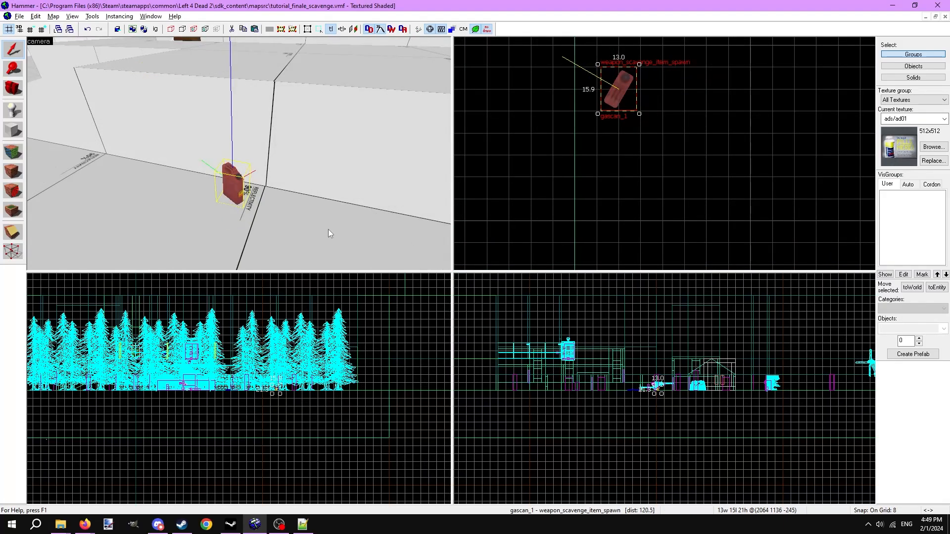
pyautogui.hotkey('ctrl', 'shift', 'v')
pyautogui.click(422, 305)
pyautogui.click(422, 304)
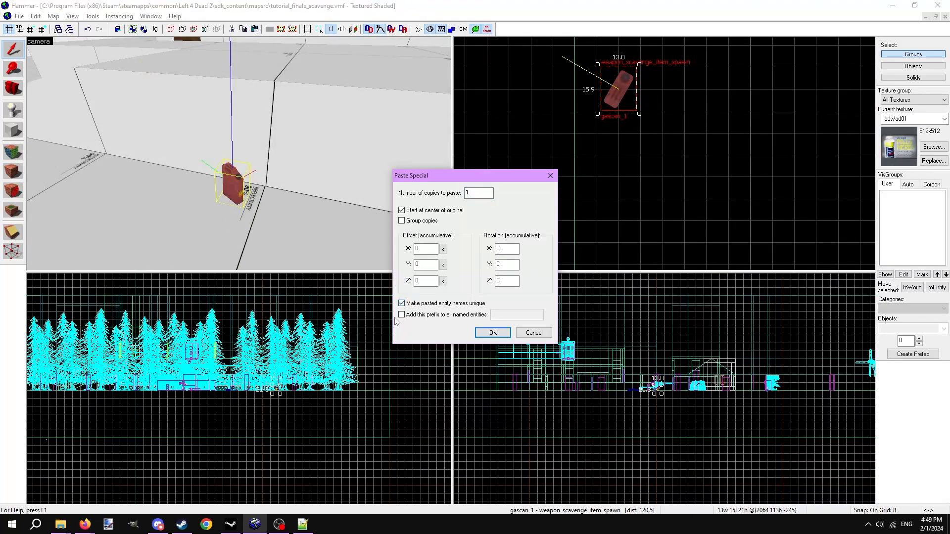
pyautogui.click(490, 333)
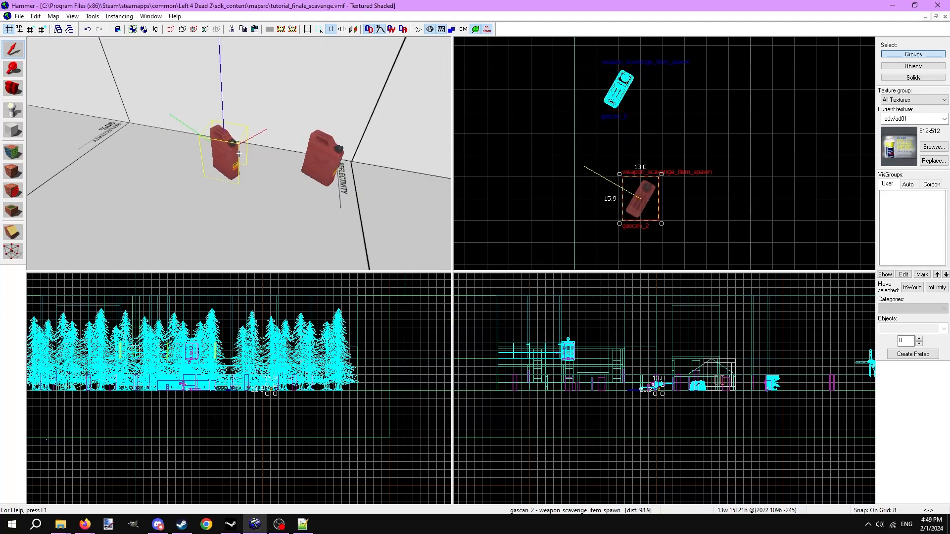
# Step: Move gascan_2 into the corner of the nearby room
pyautogui.scroll(-12, 533, 174)
pyautogui.moveTo(546, 176); pyautogui.dragTo(665, 222)
pyautogui.press('z')
pyautogui.press('z')
pyautogui.scroll(6, 663, 225)
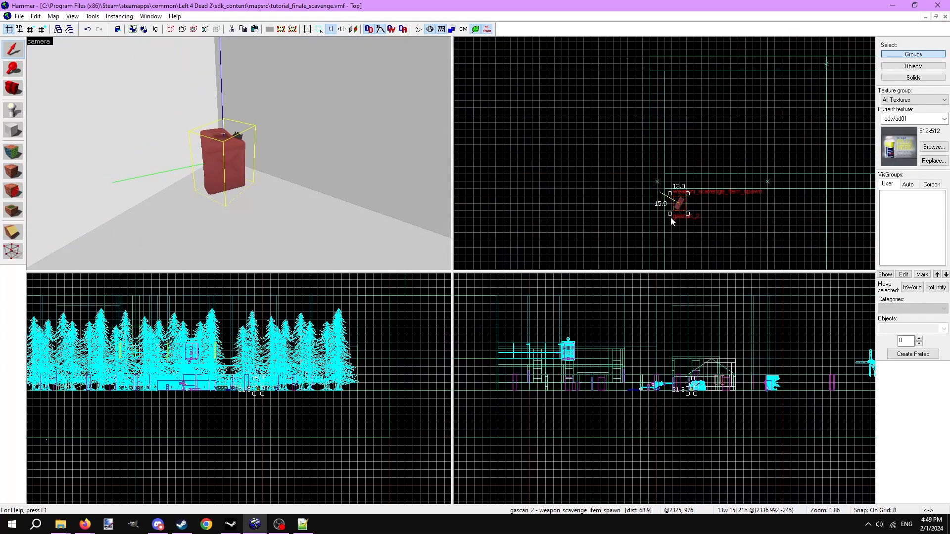
# Step: Duplicate the gas can in the room's corner, placing the copy beside it and rotating it to a different angle
pyautogui.keyDown('shift'); pyautogui.moveTo(242, 181); pyautogui.dragTo(309, 201); pyautogui.keyUp('shift')
pyautogui.scroll(4, 702, 207)
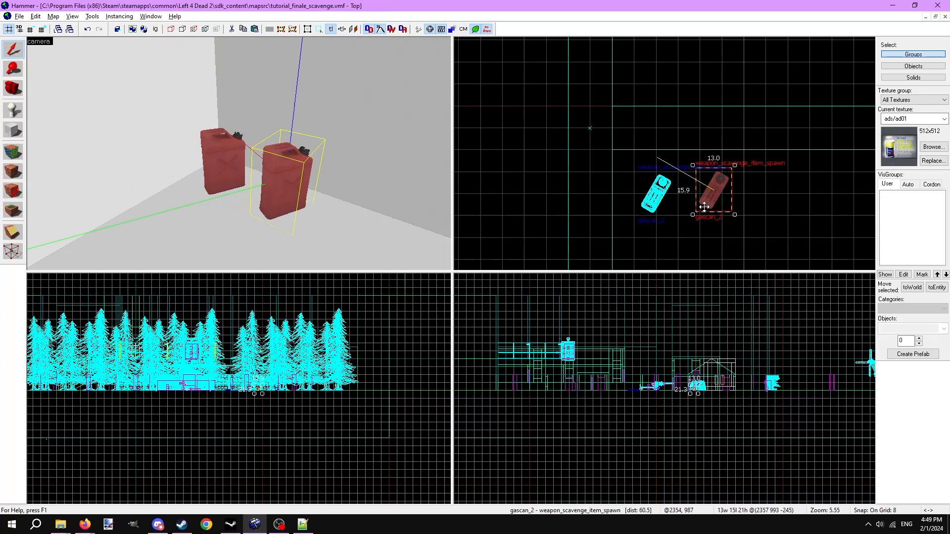
pyautogui.moveTo(735, 213); pyautogui.dragTo(696, 165)
pyautogui.scroll(3, 721, 197)
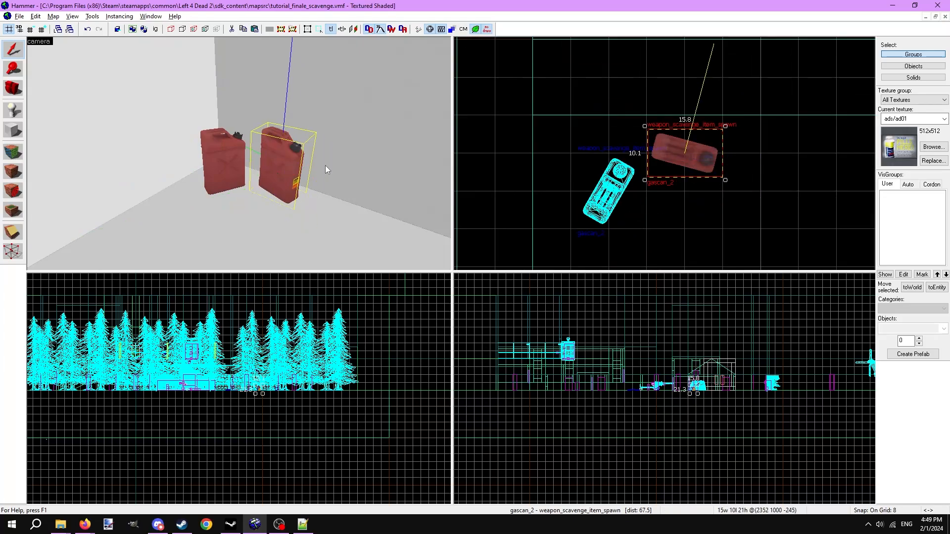
pyautogui.keyDown('ctrl'); pyautogui.click(225, 163); pyautogui.keyUp('ctrl')
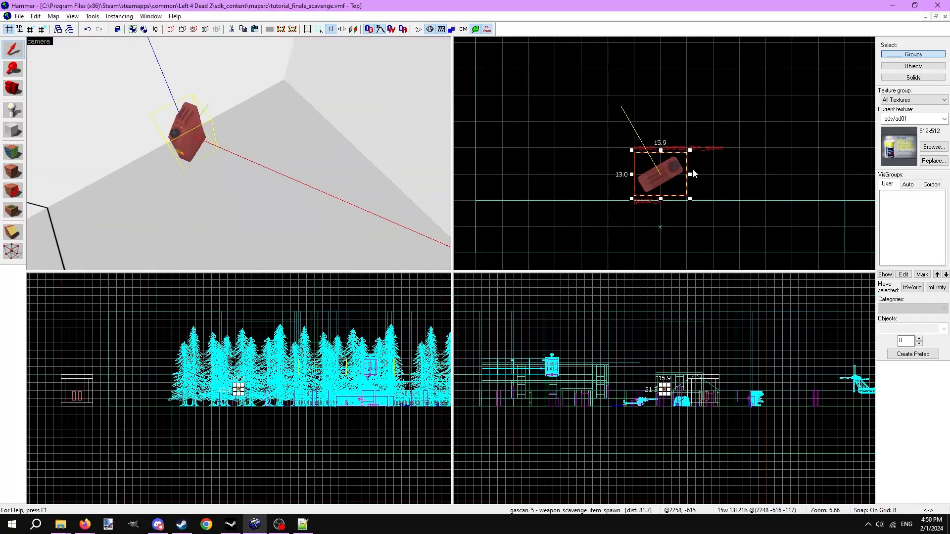
# Step: Paste one copy of gascan_5 at the original's center with unique entity names
pyautogui.hotkey('ctrl', 'shift', 'v')
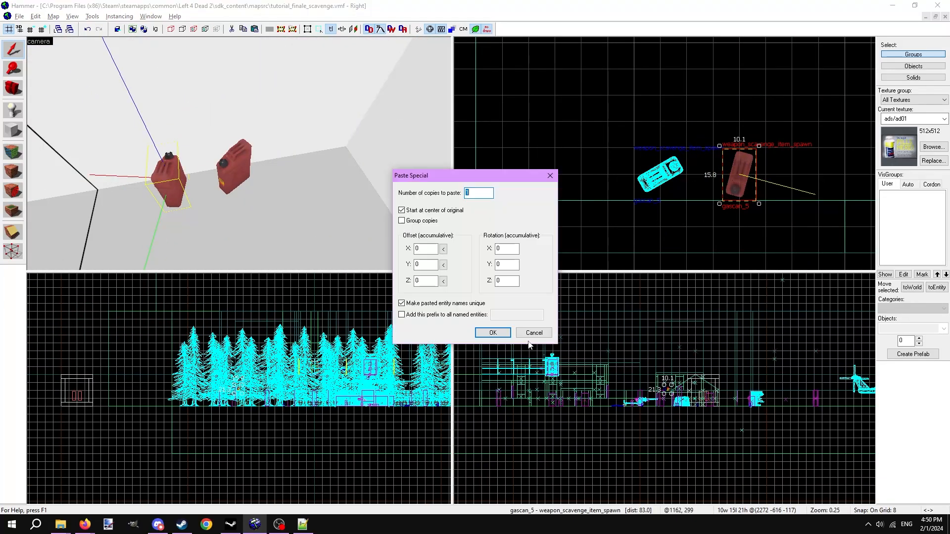
pyautogui.press('Return')
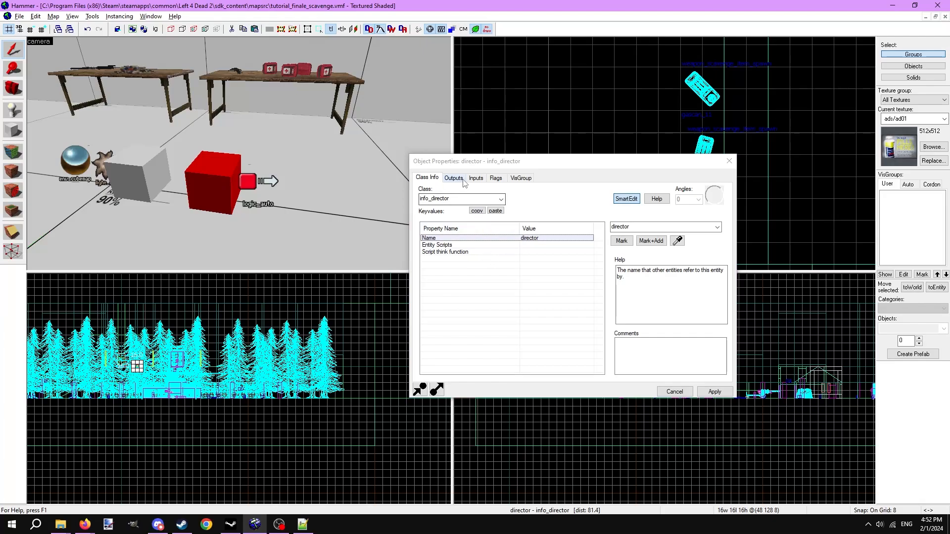
# Step: Examine the outputs of the info_director entity and close its properties
pyautogui.click(463, 181)
pyautogui.click(493, 247)
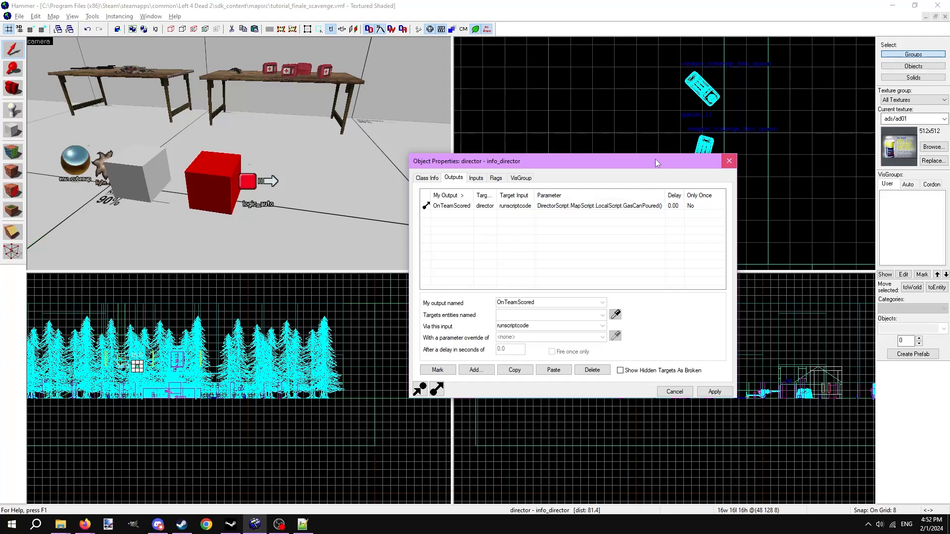
pyautogui.click(729, 161)
# Step: Examine the logic_auto entity's outputs, focusing on the one that runs BeginScript on the director
pyautogui.click(262, 181)
pyautogui.doubleClick(262, 181)
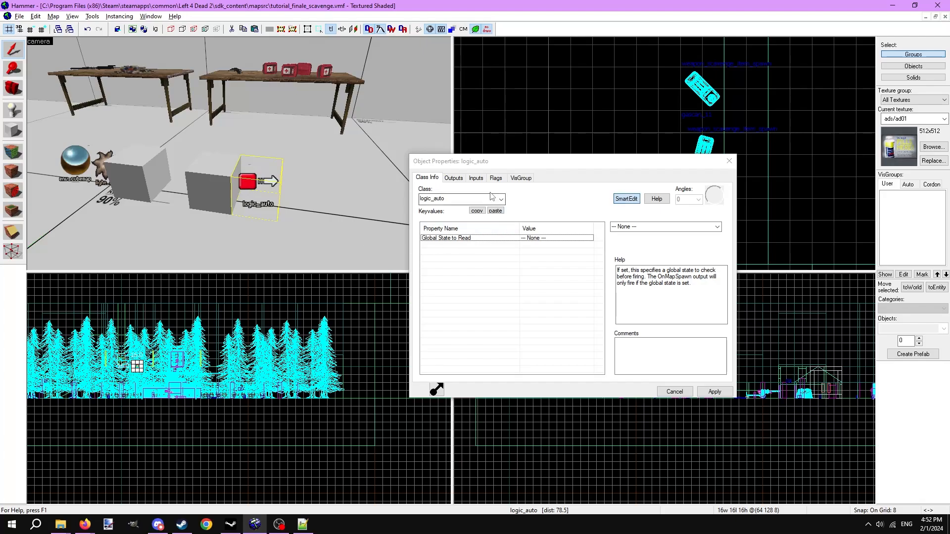
pyautogui.click(458, 178)
pyautogui.click(509, 230)
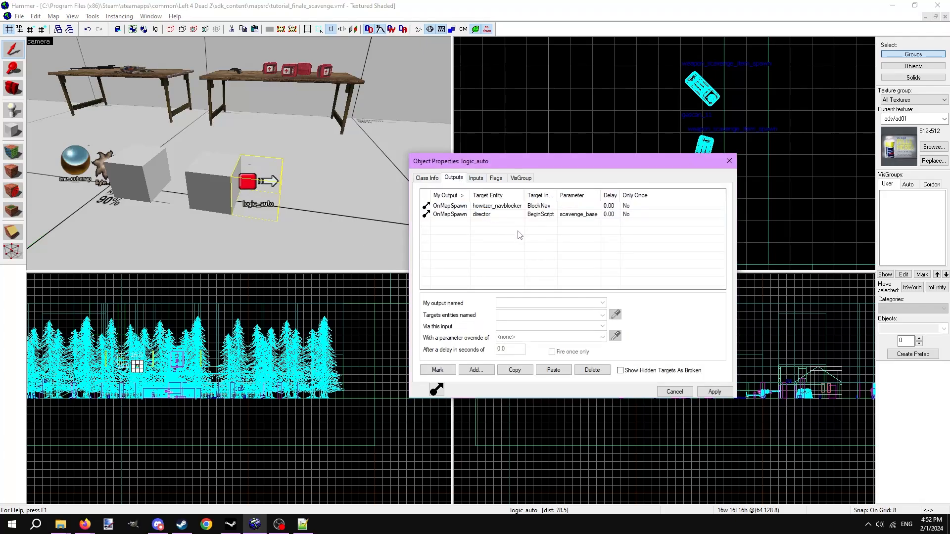
pyautogui.click(546, 215)
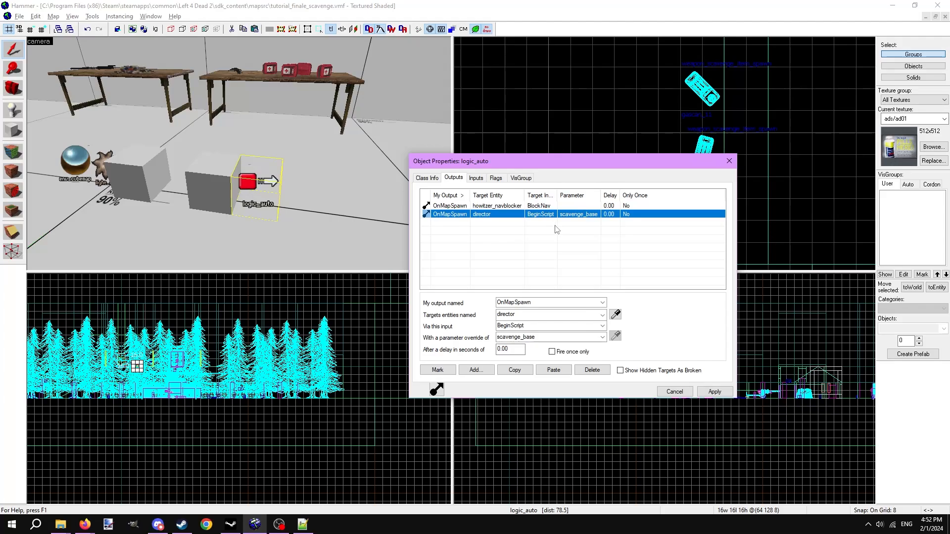
pyautogui.click(574, 259)
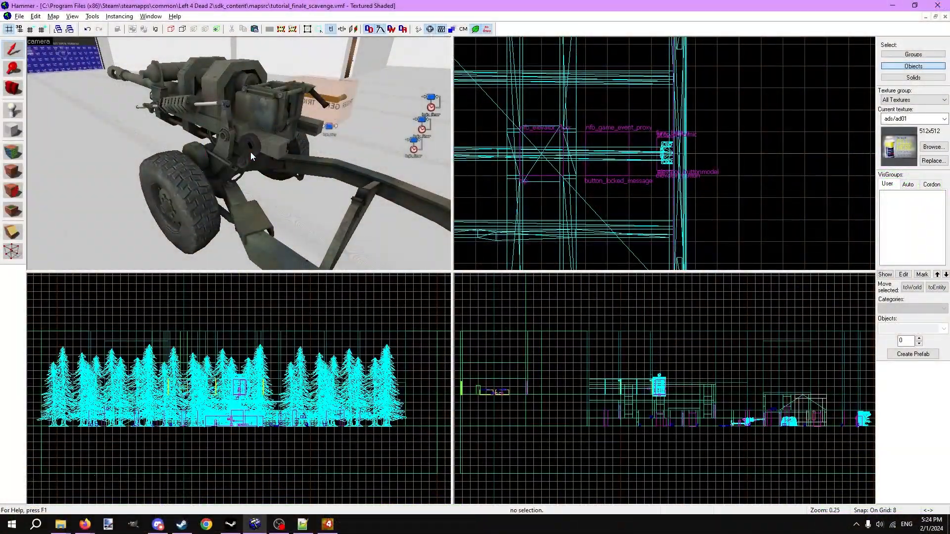
# Step: Examine the class properties of the howitzer_nozzle prop_dynamic on the howitzer
pyautogui.doubleClick(245, 149)
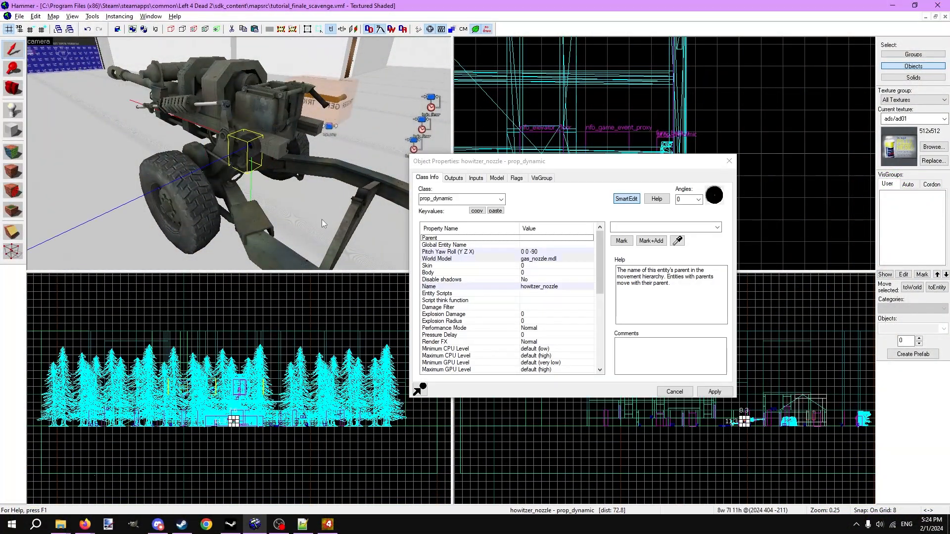
pyautogui.scroll(-2, 532, 324)
pyautogui.click(543, 328)
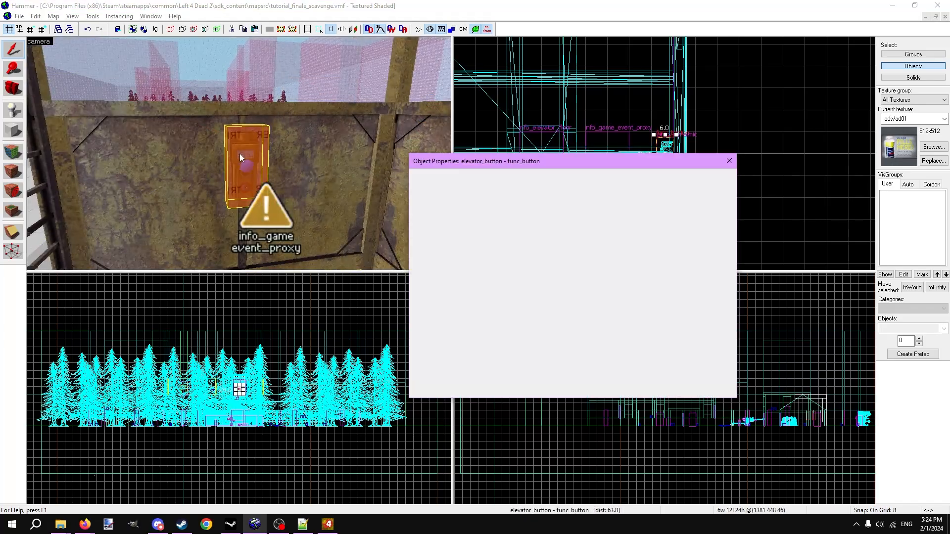
# Step: Examine the elevator_button outputs, highlighting those that target howitzer_nozzle, gascan_* and progress_display
pyautogui.click(239, 153)
pyautogui.click(460, 181)
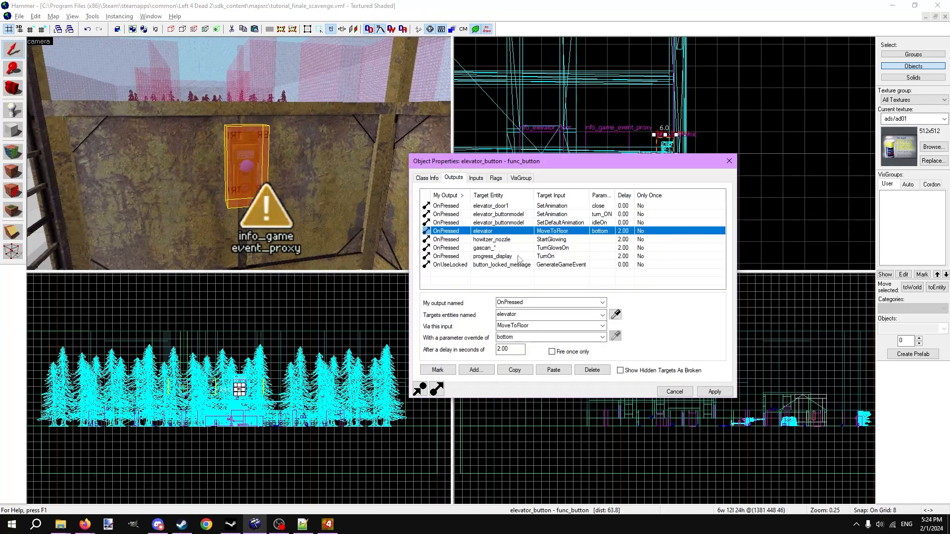
pyautogui.click(540, 255)
pyautogui.keyDown('shift'); pyautogui.click(532, 247); pyautogui.keyUp('shift')
pyautogui.keyDown('shift'); pyautogui.click(531, 239); pyautogui.keyUp('shift')
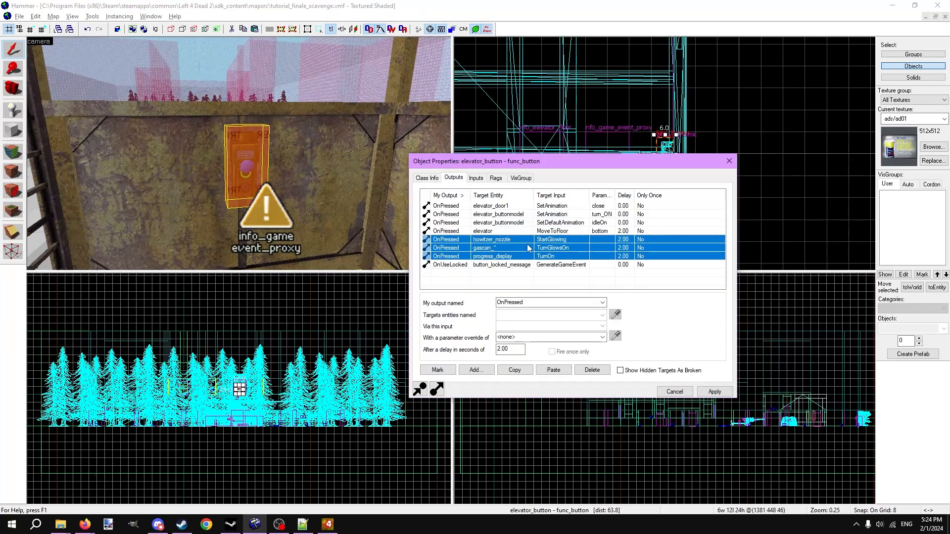
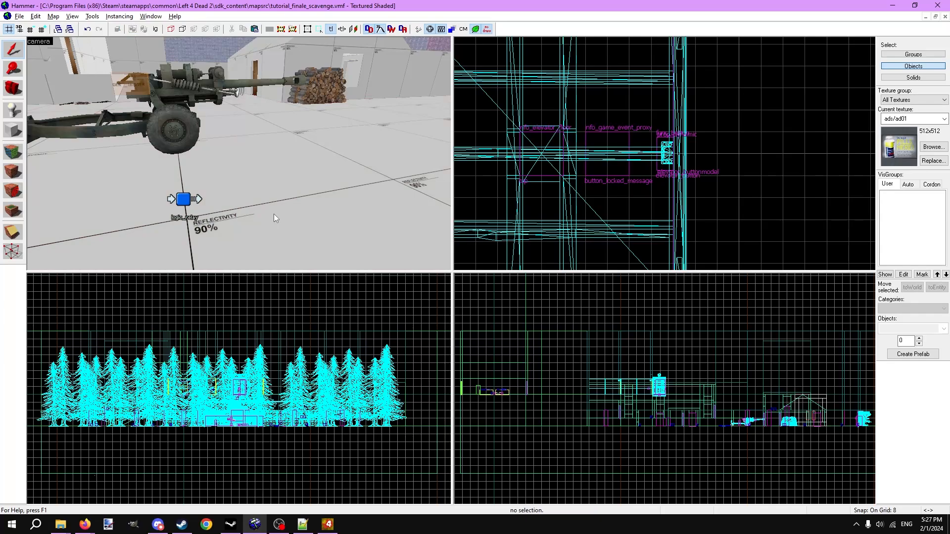
# Step: Open the properties of the logic_relay near the howitzer and copy its name
pyautogui.doubleClick(192, 213)
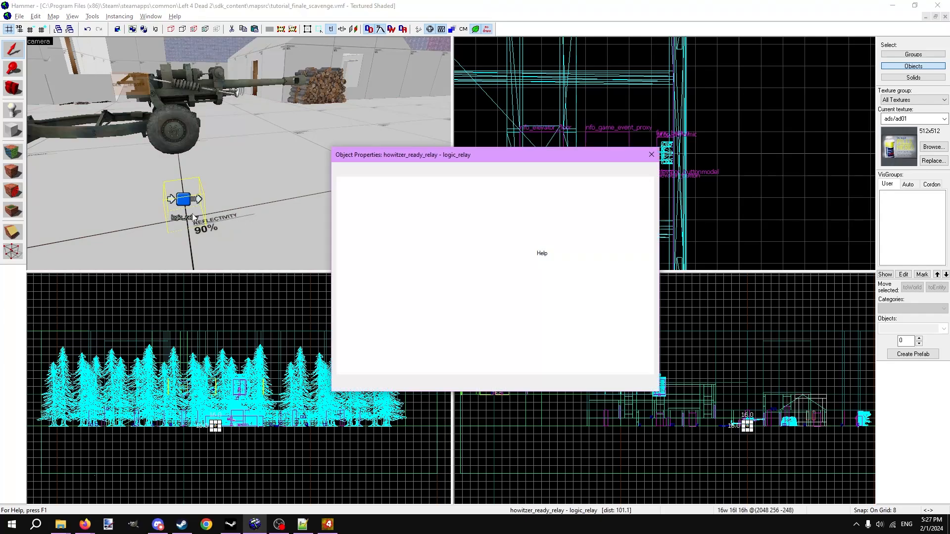
pyautogui.moveTo(434, 154); pyautogui.dragTo(136, 249)
pyautogui.doubleClick(287, 315)
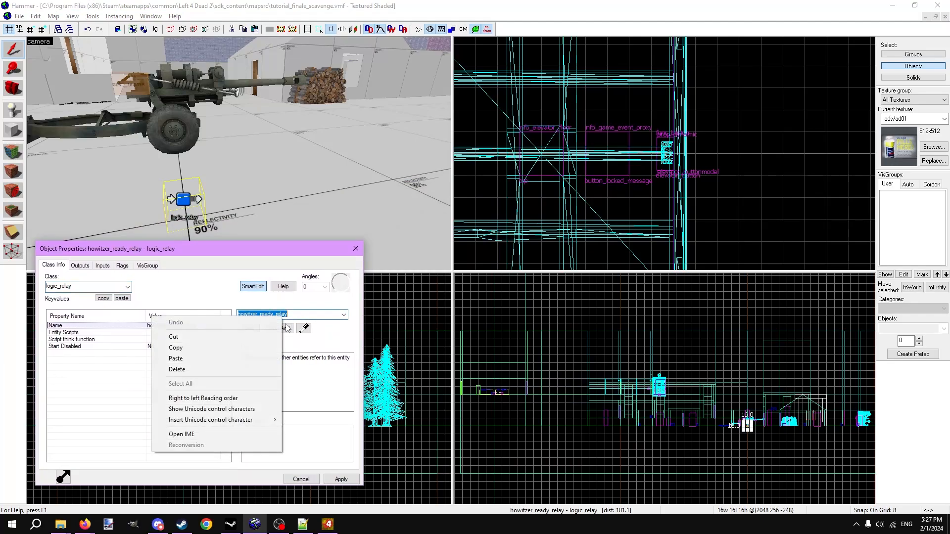
pyautogui.rightClick(285, 317)
pyautogui.click(176, 348)
# Step: Switch to Notepad++, find relay_car_ready in tutorial_finale_scavenge_finale.nut and replace it with howitzer_ready_relay
pyautogui.click(303, 524)
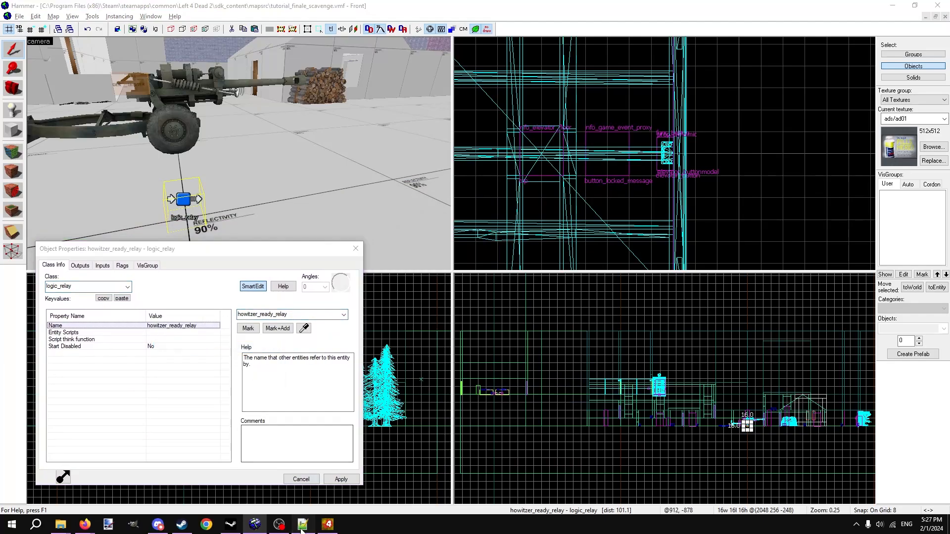
pyautogui.hotkey('ctrl', 'f')
pyautogui.write('r')
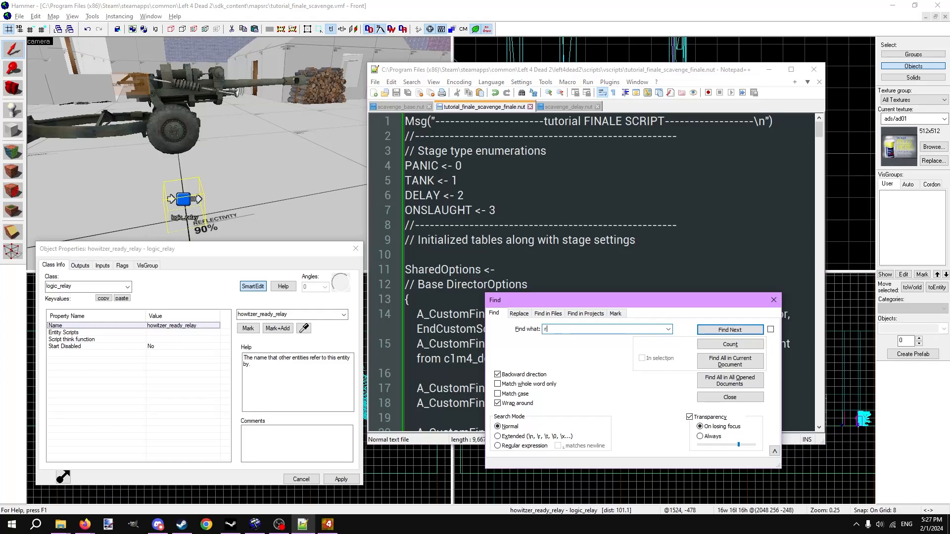
pyautogui.write('elay_car_ready')
pyautogui.press('Return')
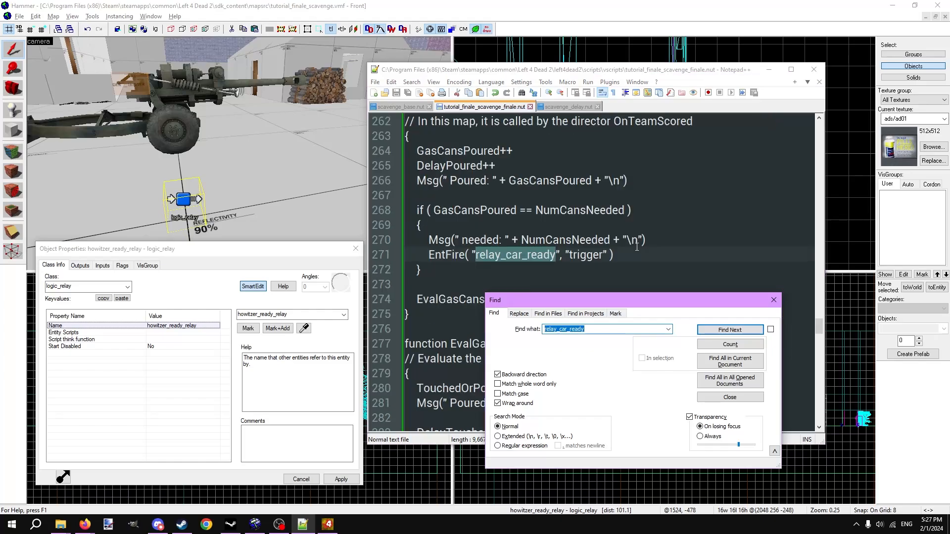
pyautogui.click(773, 300)
pyautogui.hotkey('ctrl', 'v')
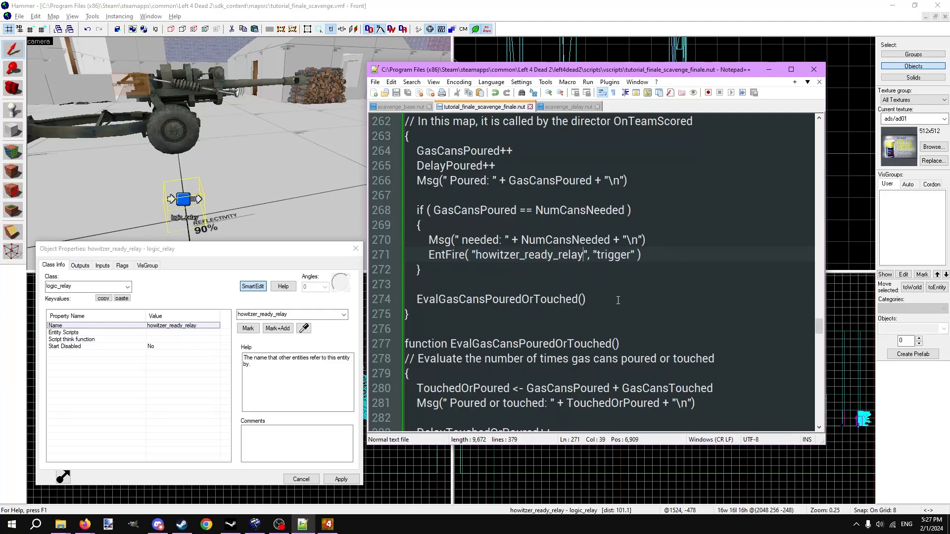
# Step: Return to Hammer and examine the howitzer_ready_relay's OnTrigger output
pyautogui.click(769, 69)
pyautogui.moveTo(236, 249); pyautogui.dragTo(515, 162)
pyautogui.click(369, 180)
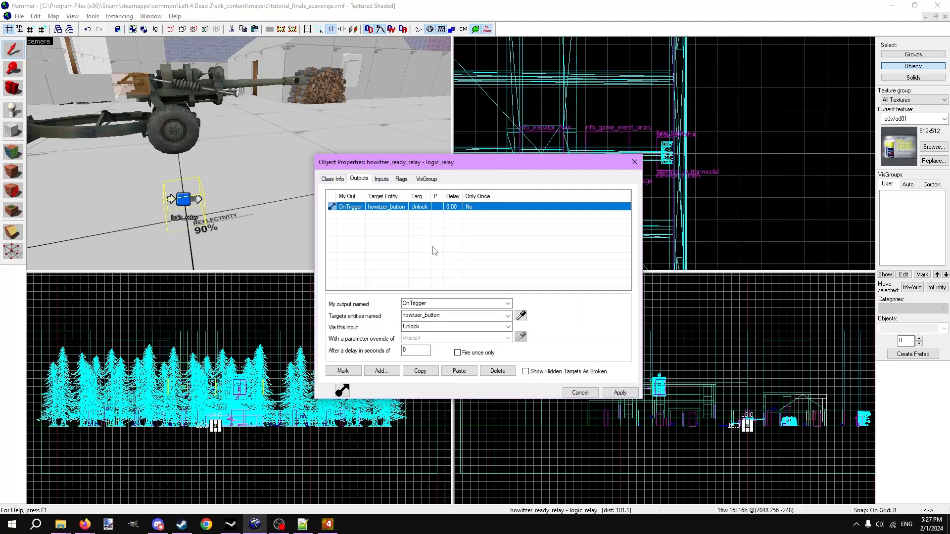
pyautogui.doubleClick(369, 206)
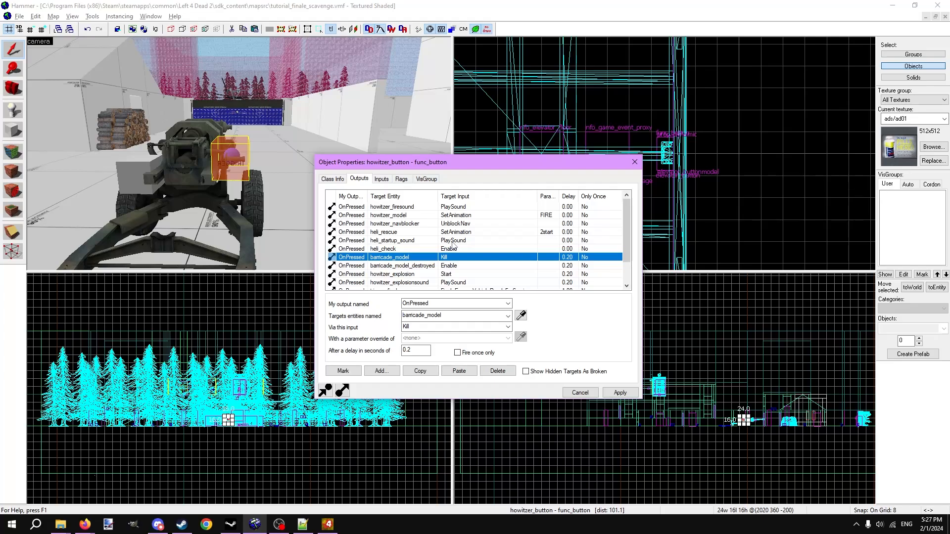
# Step: Read through the howitzer_button's OnPressed outputs and highlight the one targeting trigger_finale
pyautogui.scroll(-1, 452, 245)
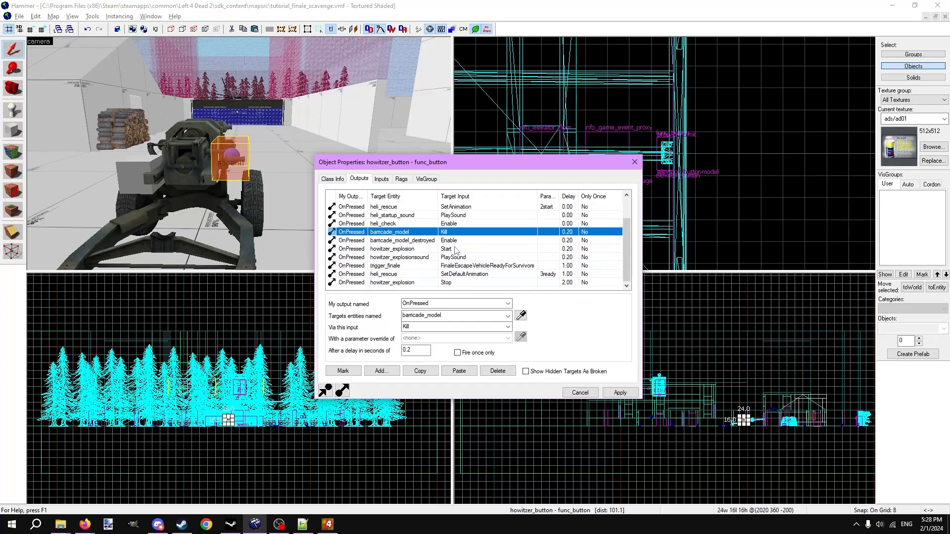
pyautogui.scroll(1, 456, 250)
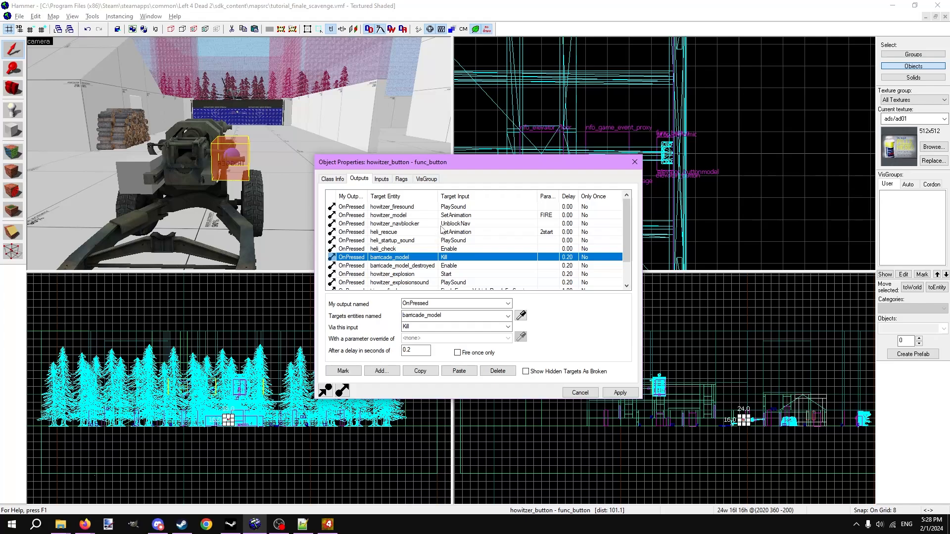
pyautogui.scroll(-1, 418, 240)
pyautogui.click(396, 266)
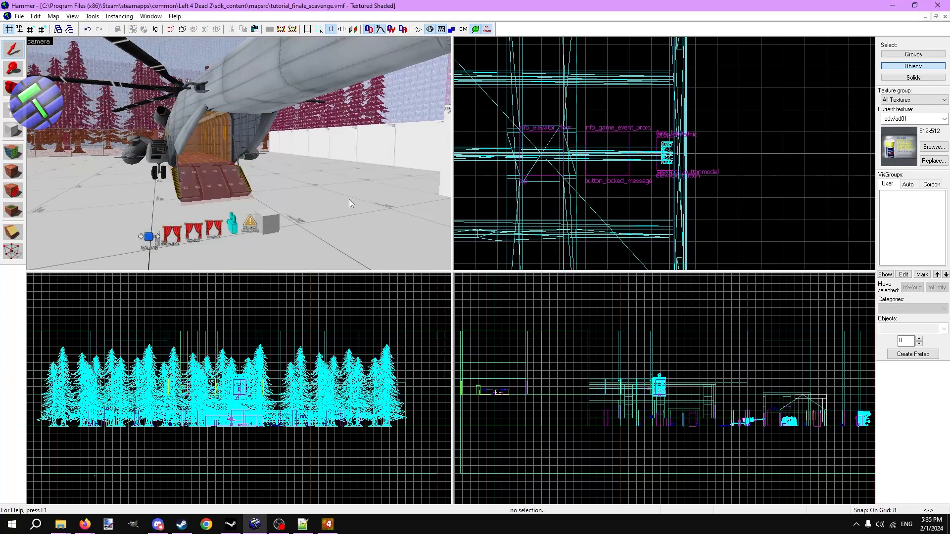
# Step: Examine the name and default animation of the rescue helicopter's prop_dynamic
pyautogui.hotkey('alt', 'Return')
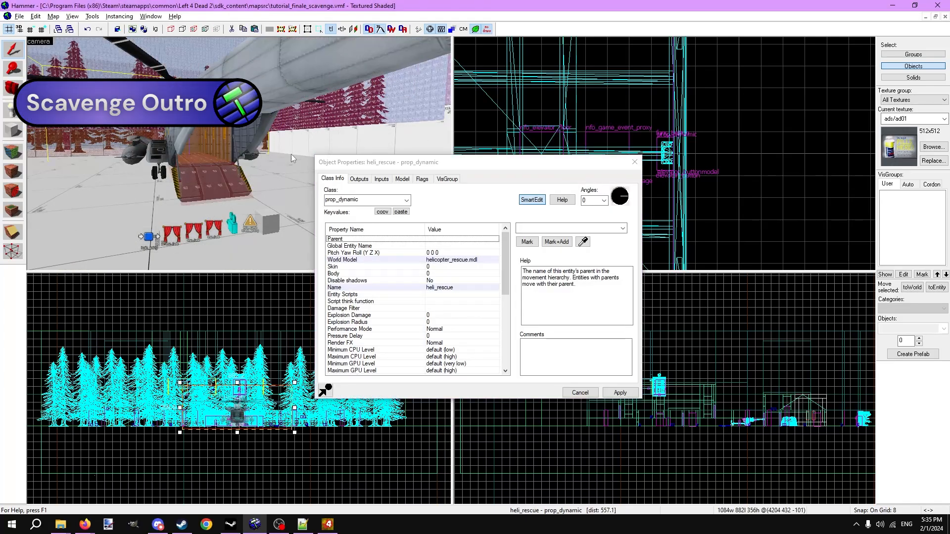
pyautogui.click(444, 288)
pyautogui.scroll(-7, 437, 314)
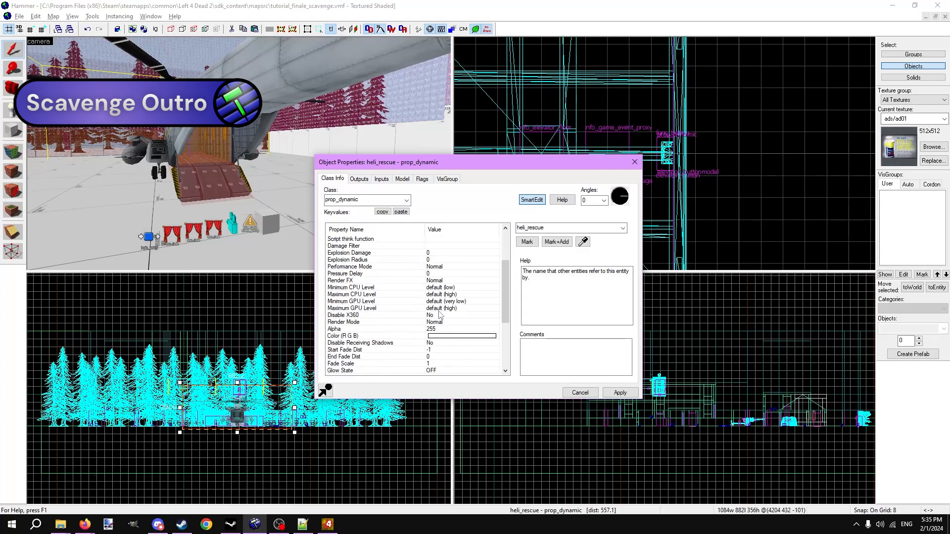
pyautogui.click(442, 322)
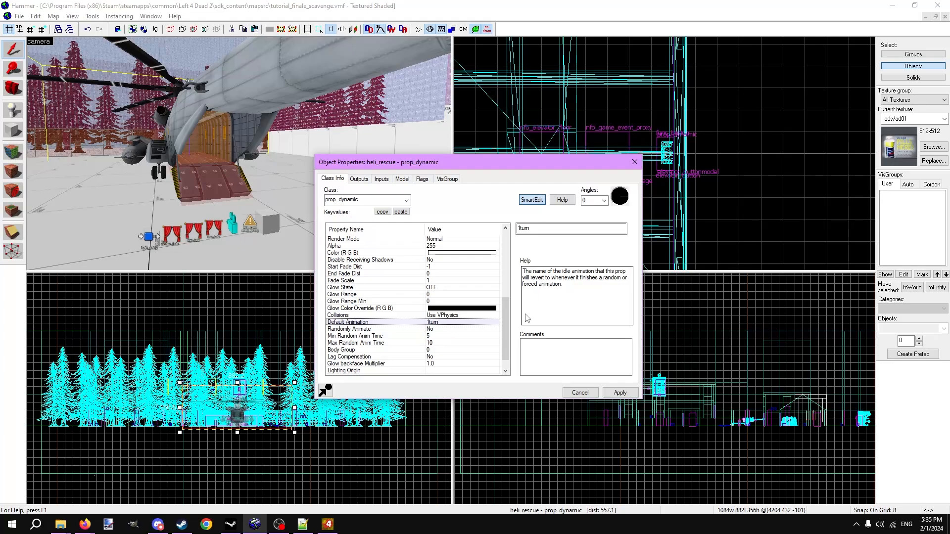
# Step: Examine the name and solidity settings of the func_brush clipping on the rescue helicopter's ramp
pyautogui.click(198, 183)
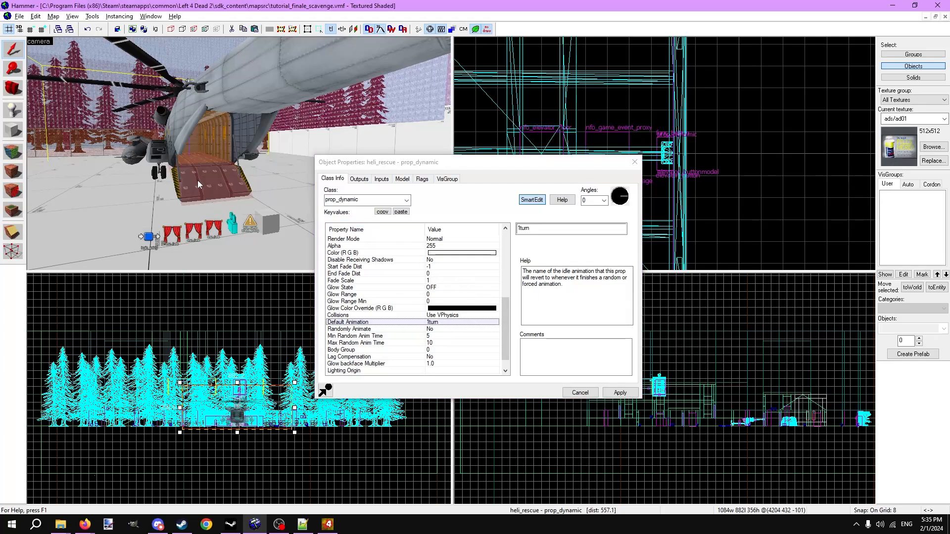
pyautogui.click(200, 183)
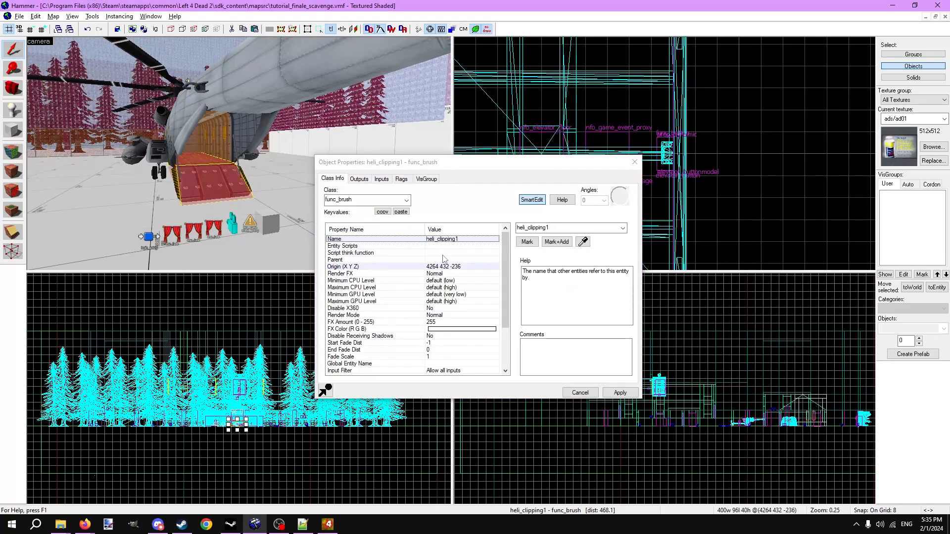
pyautogui.scroll(-3, 402, 251)
pyautogui.scroll(-3, 401, 251)
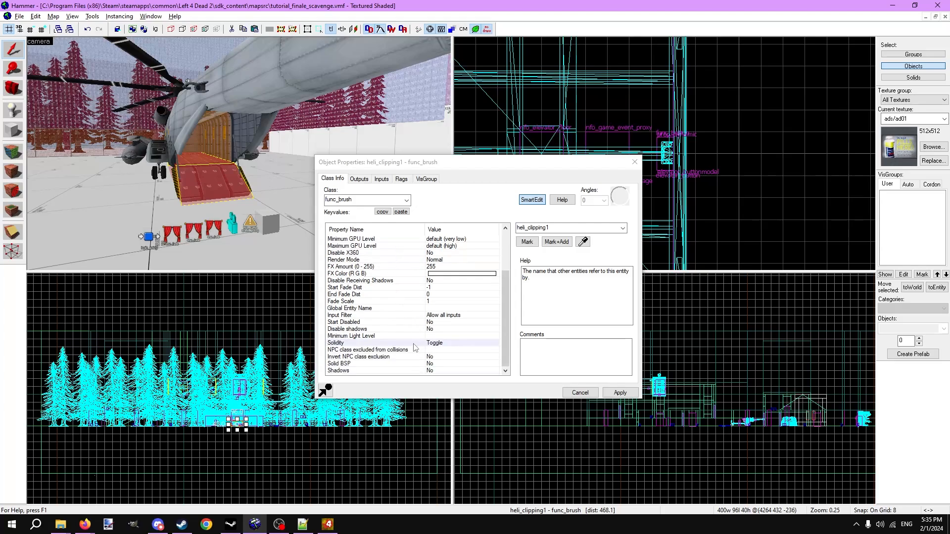
pyautogui.scroll(4, 396, 343)
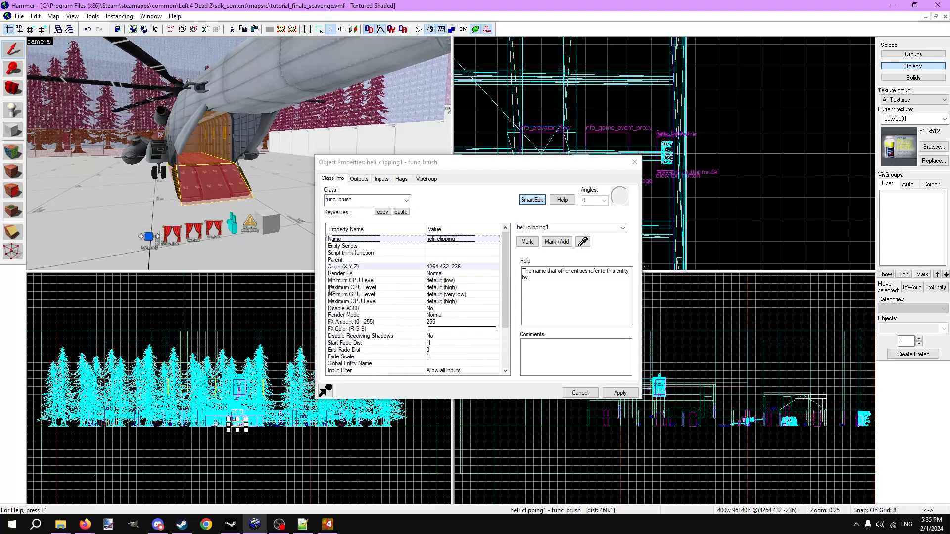
# Step: Examine the Entire Team Number setting and outputs of the trigger_multiple inside the helicopter, then clear the selection
pyautogui.click(220, 144)
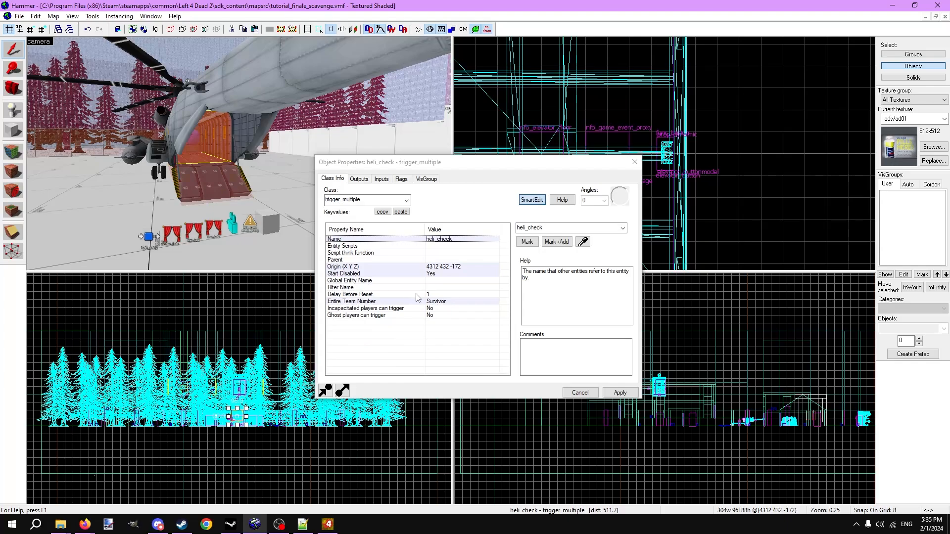
pyautogui.click(434, 301)
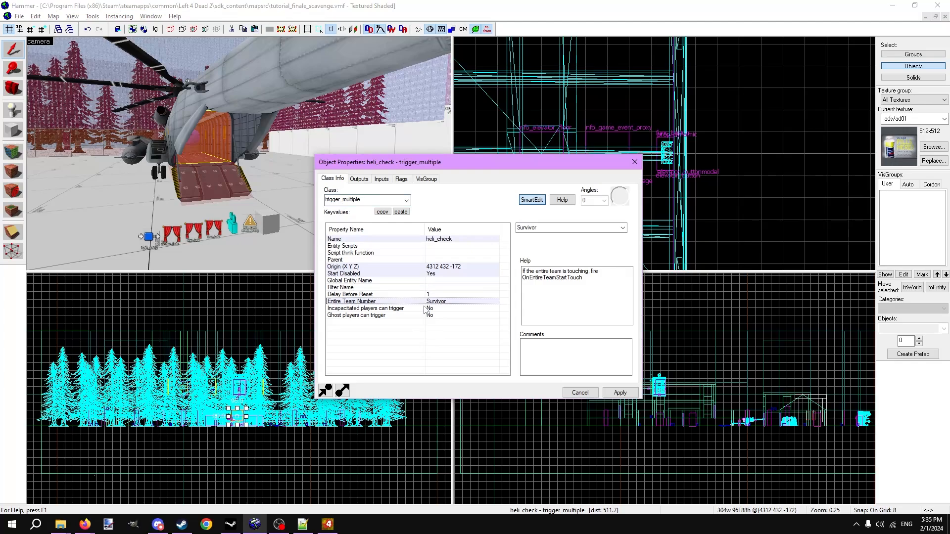
pyautogui.click(359, 179)
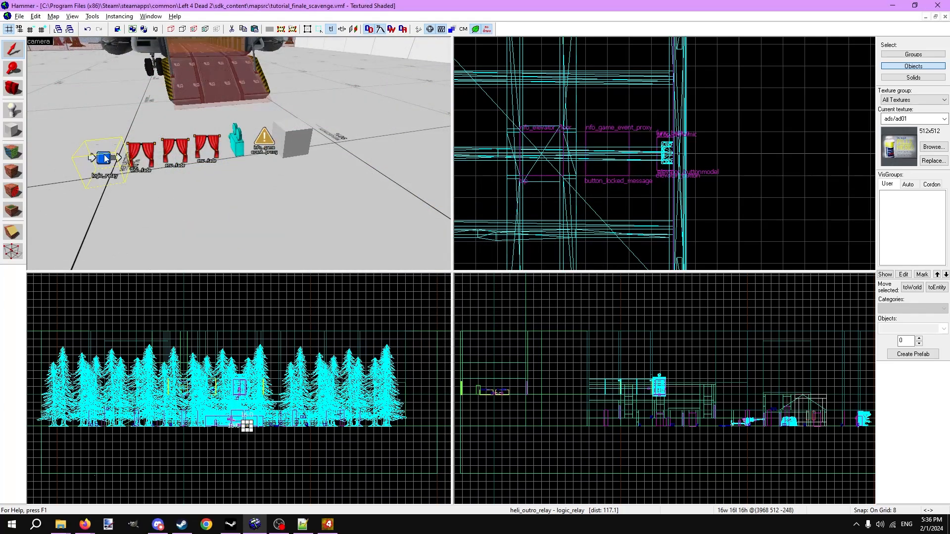
pyautogui.press('Escape')
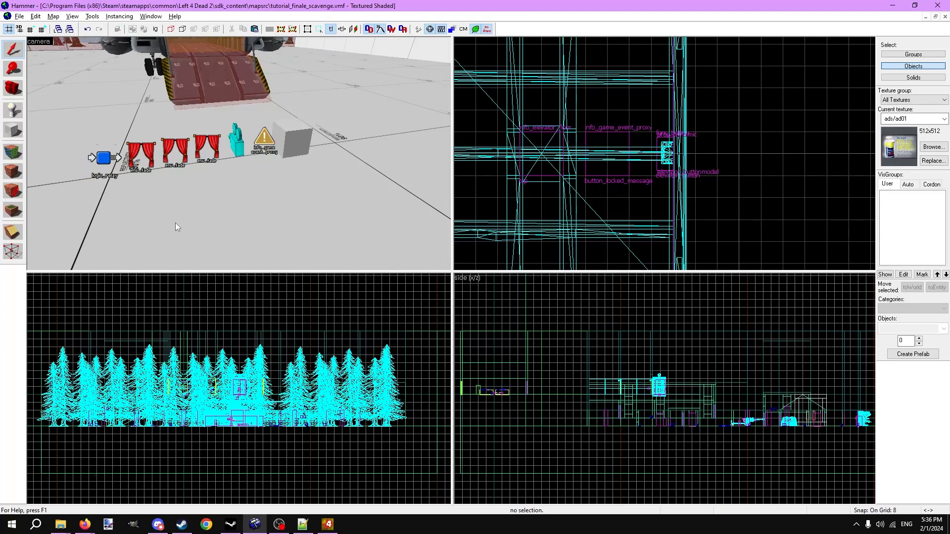
# Step: Highlight the three env_fade entities beside the outro logic_relay, first together and then one at a time
pyautogui.click(141, 157)
pyautogui.keyDown('ctrl'); pyautogui.click(175, 152); pyautogui.keyUp('ctrl')
pyautogui.keyDown('ctrl'); pyautogui.click(206, 148); pyautogui.keyUp('ctrl')
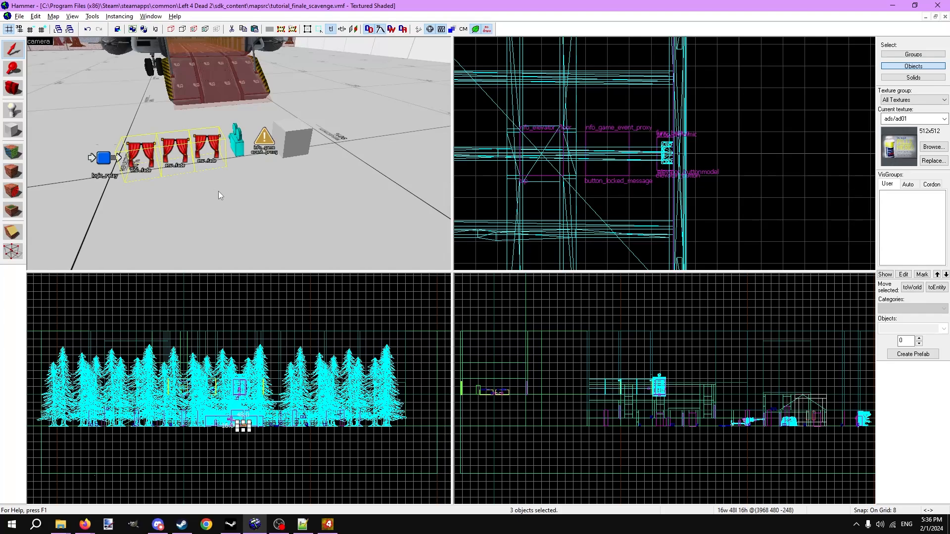
pyautogui.click(151, 160)
pyautogui.keyDown('ctrl'); pyautogui.click(172, 158); pyautogui.keyUp('ctrl')
pyautogui.click(207, 150)
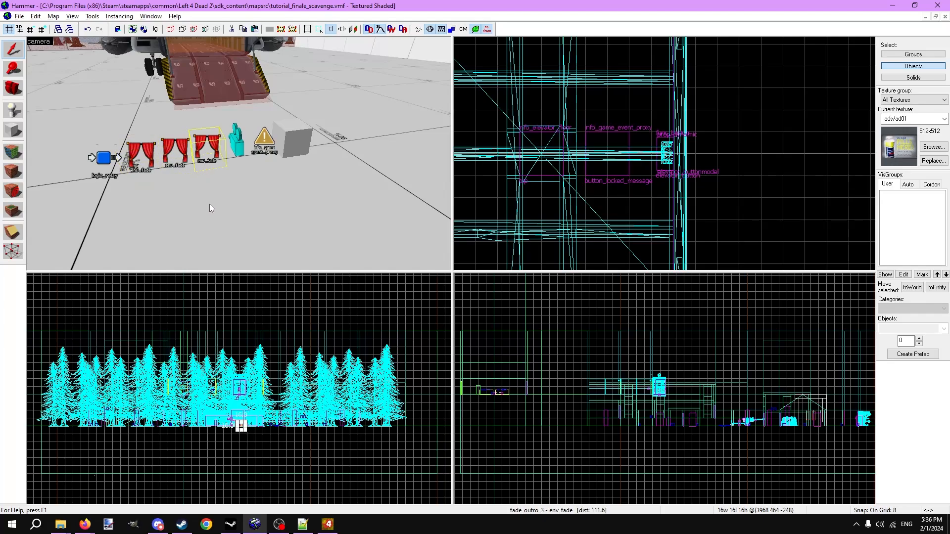
# Step: Examine the keyvalues, flags and outputs of fade_outro_1
pyautogui.doubleClick(141, 157)
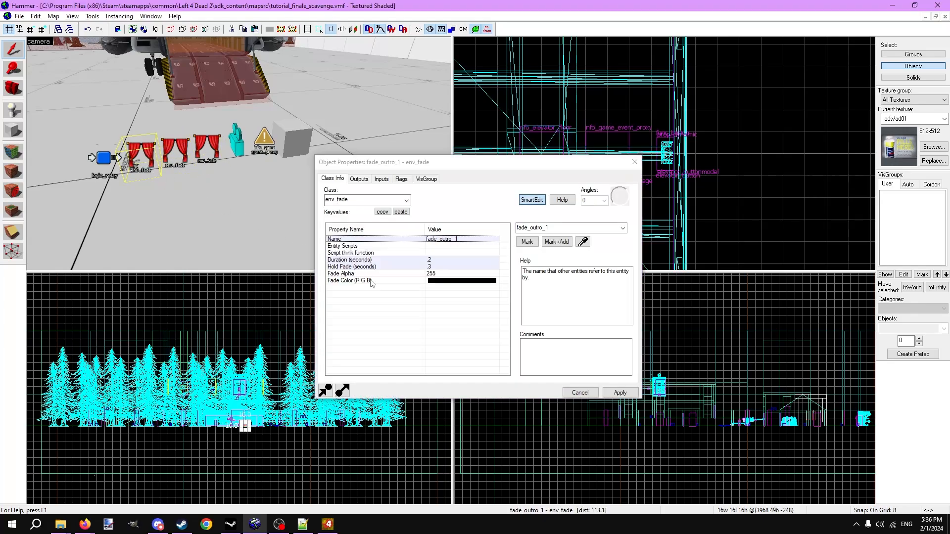
pyautogui.click(401, 178)
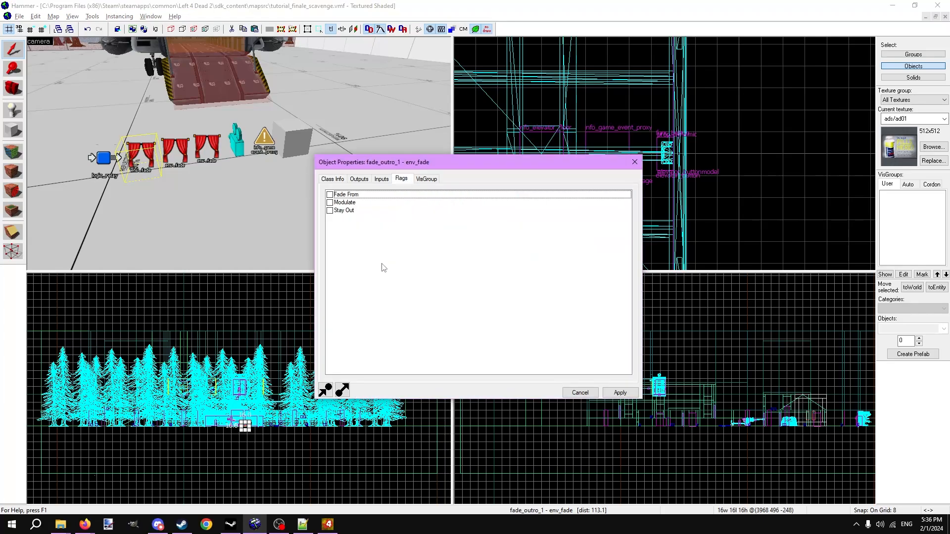
pyautogui.click(359, 179)
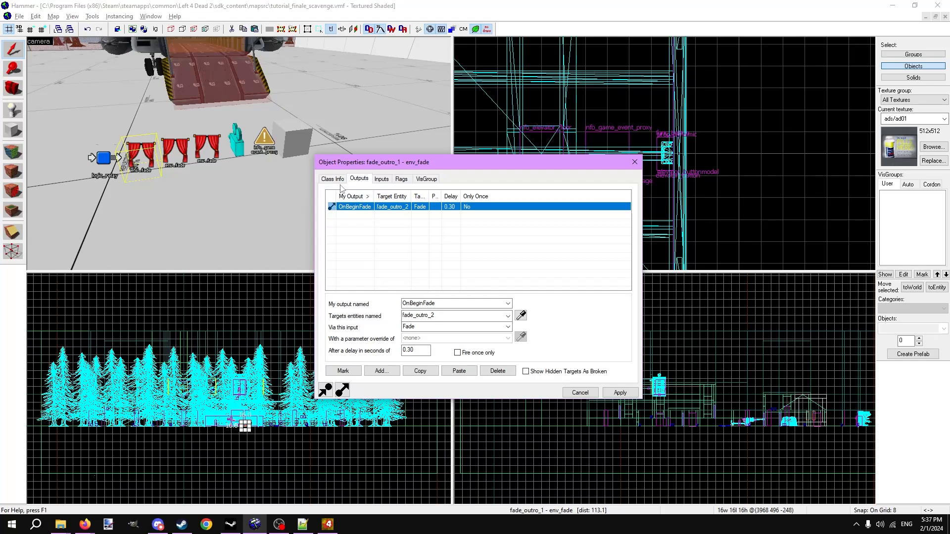
# Step: Follow the OnBeginFade output to fade_outro_2 and examine its keyvalues and Fade From flag
pyautogui.doubleClick(367, 206)
pyautogui.click(342, 179)
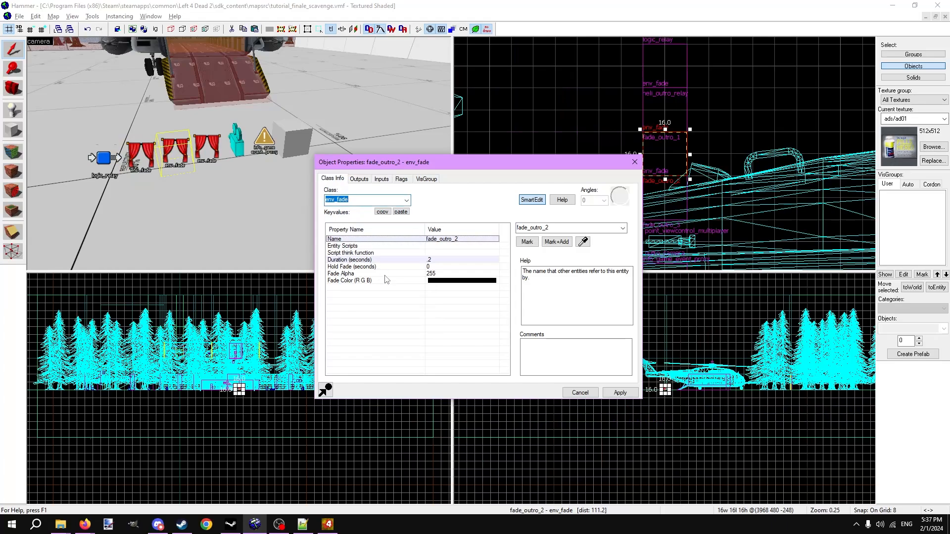
pyautogui.click(400, 179)
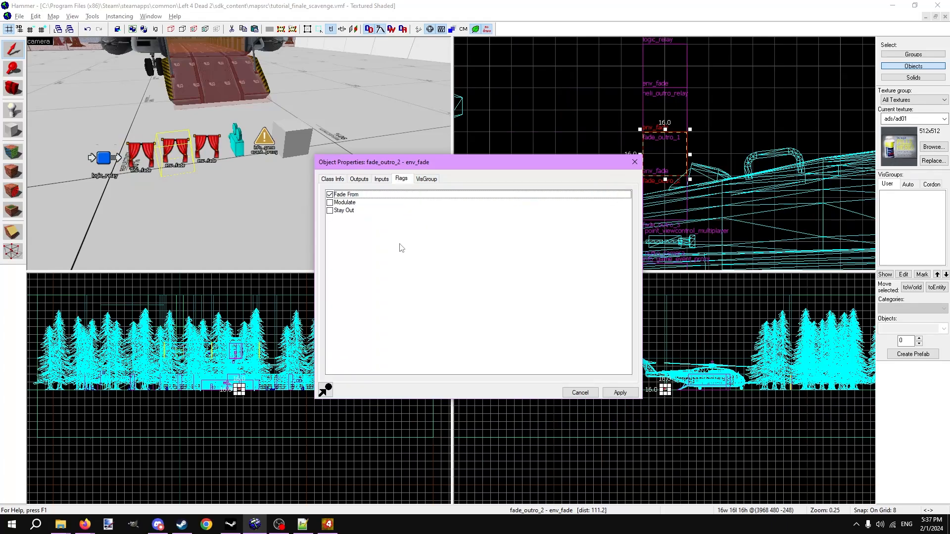
pyautogui.click(360, 196)
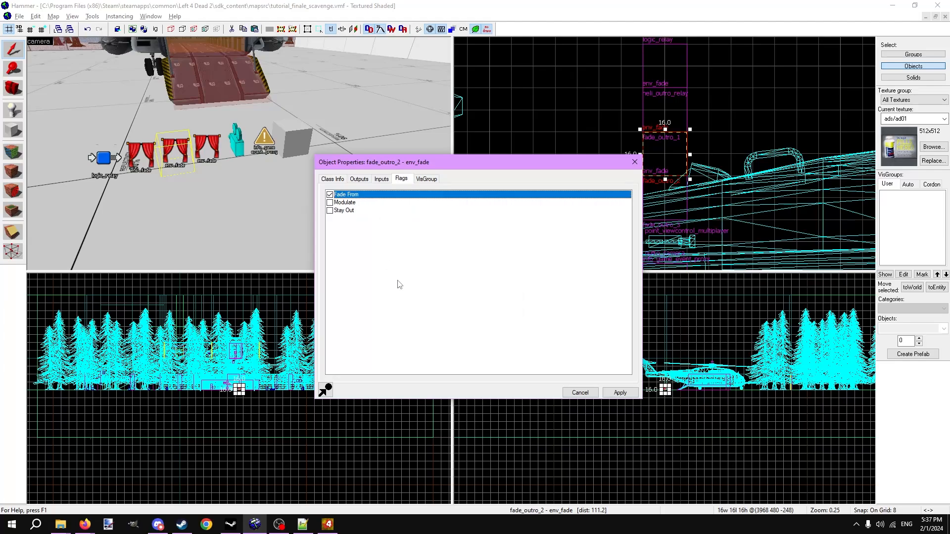
pyautogui.click(332, 180)
# Step: Examine the keyvalues and Stay Out flag of fade_outro_3, then select the camera entity beside it
pyautogui.click(213, 153)
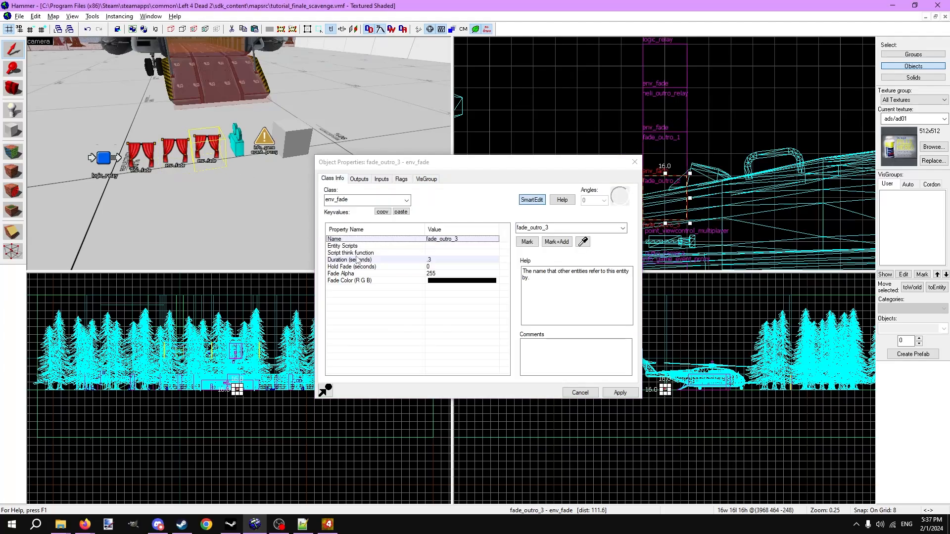
pyautogui.click(399, 180)
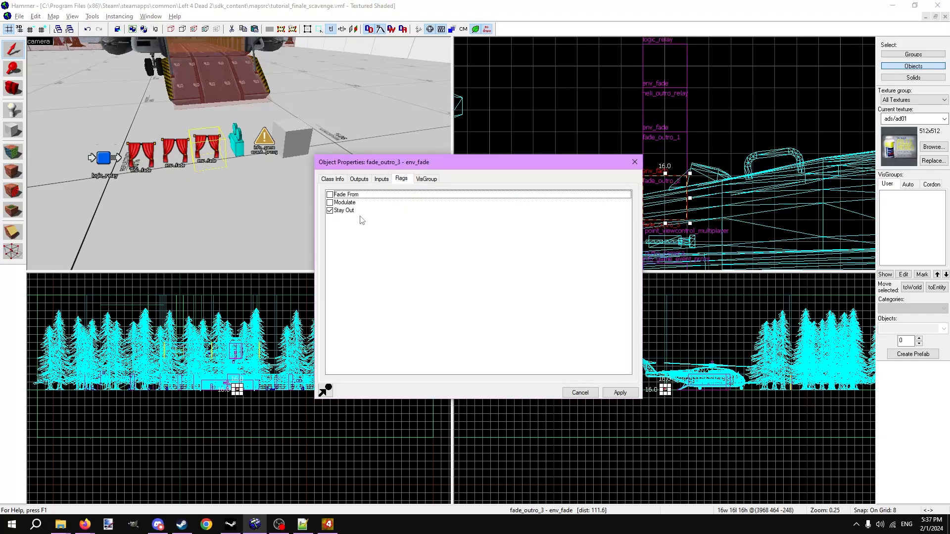
pyautogui.click(333, 179)
pyautogui.click(238, 141)
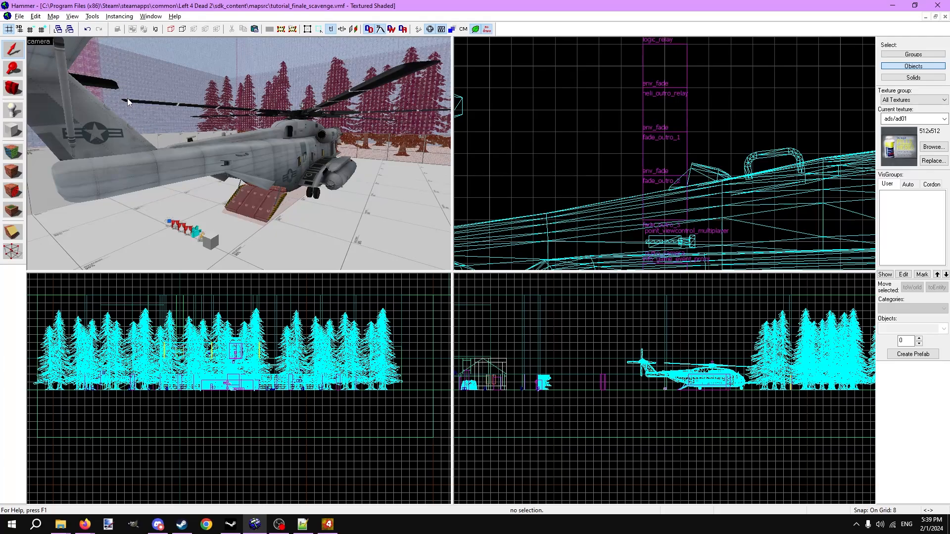
# Step: Filter the entity report by class prop_dynamic and open the properties of heli_camera_position
pyautogui.click(53, 16)
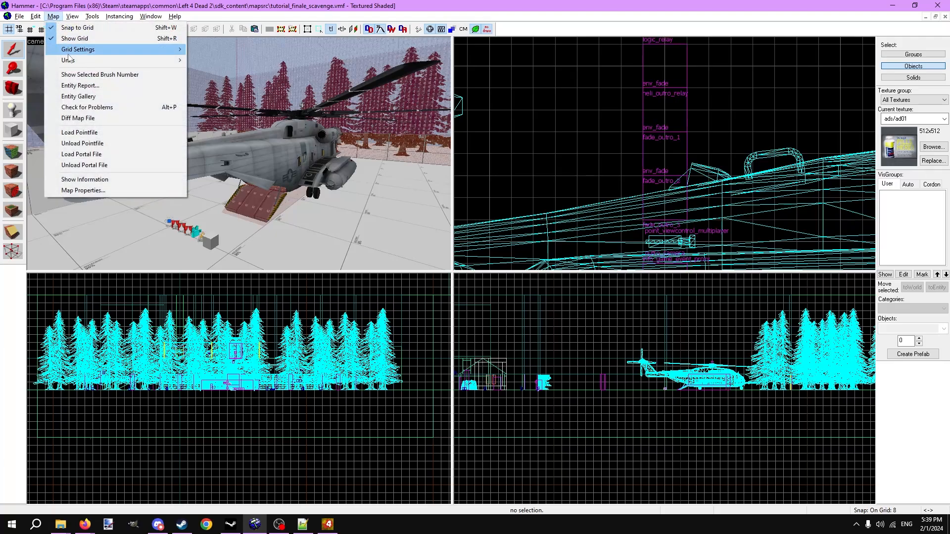
pyautogui.click(81, 85)
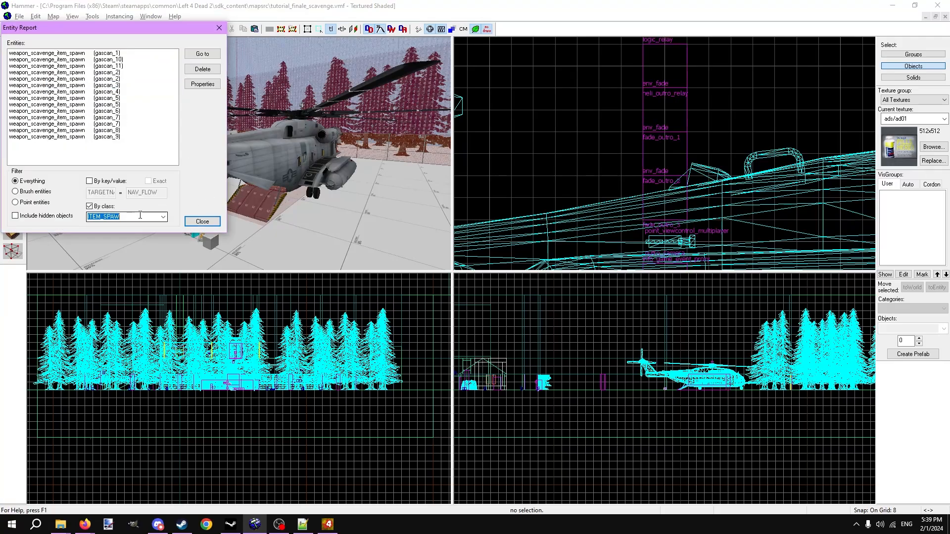
pyautogui.click(24, 181)
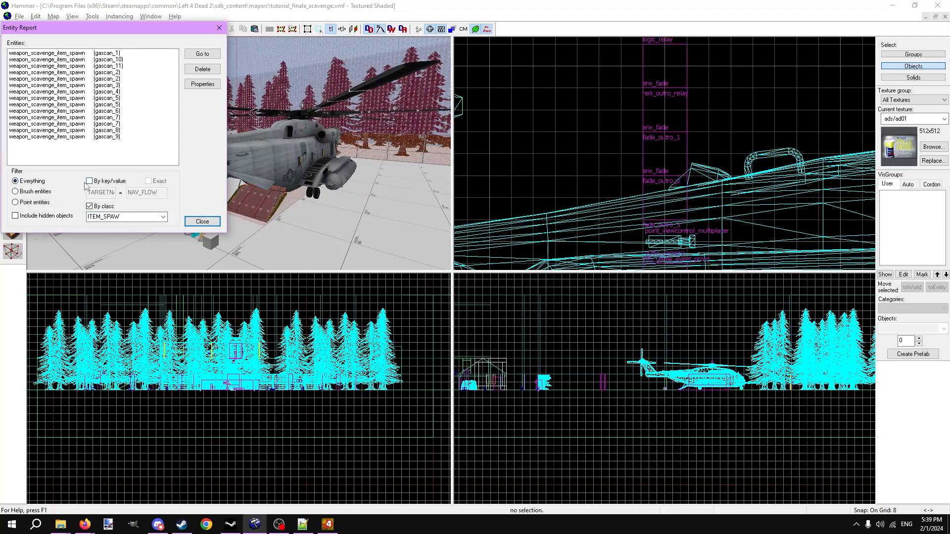
pyautogui.doubleClick(117, 218)
pyautogui.write('prop_dynamic')
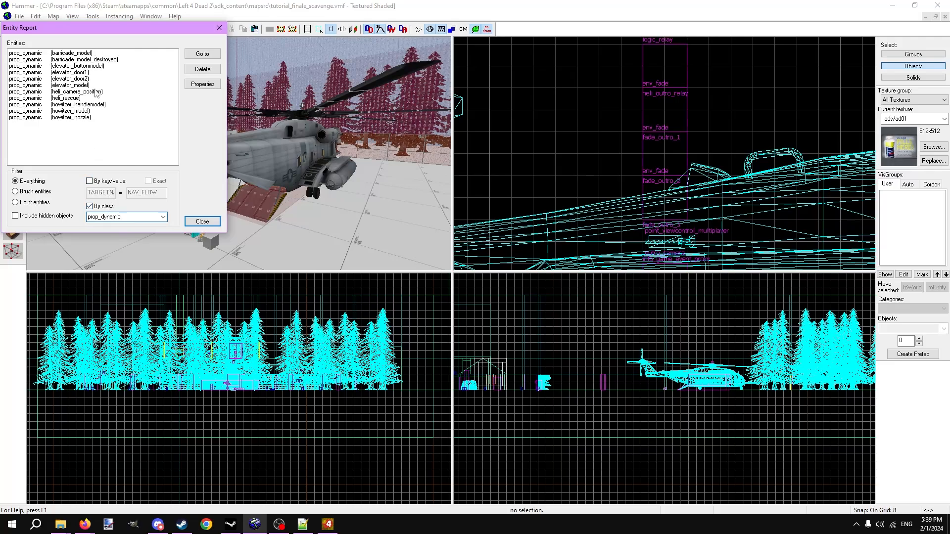
pyautogui.click(92, 92)
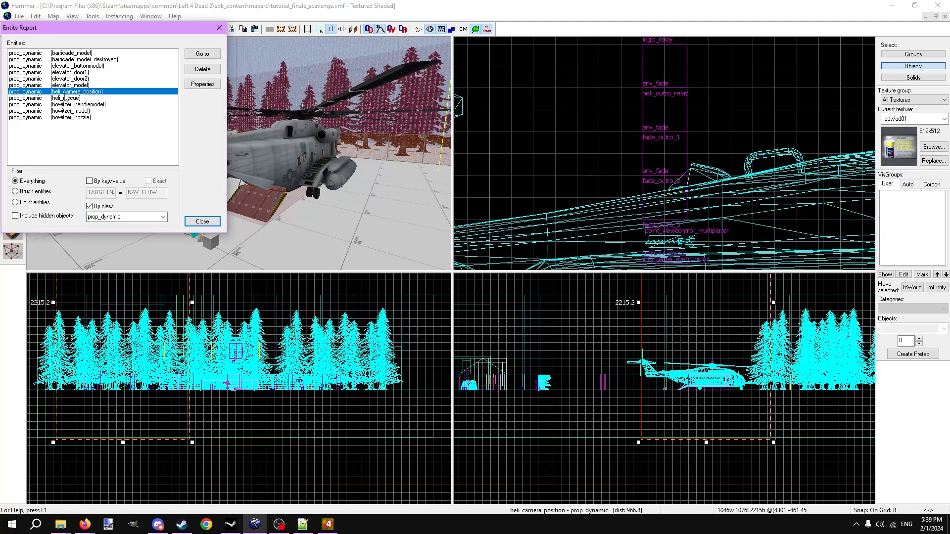
pyautogui.click(198, 85)
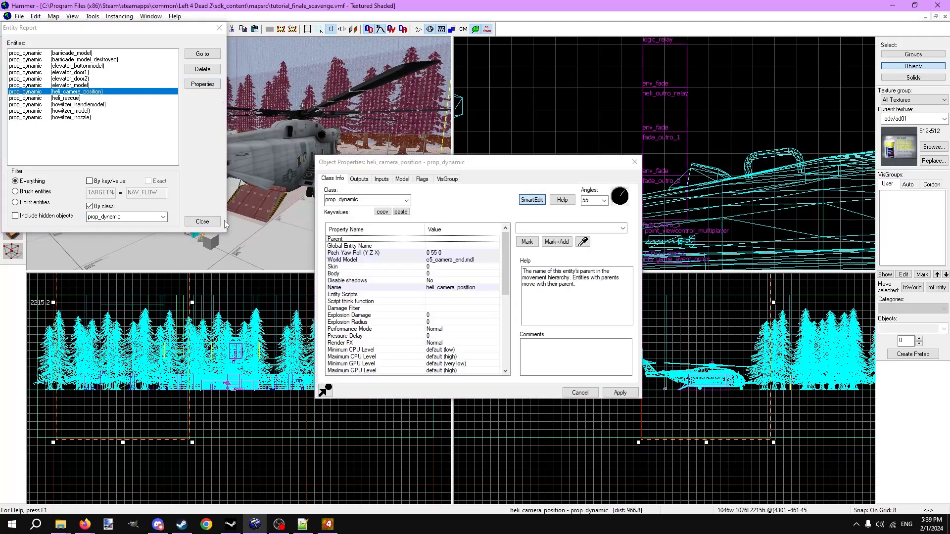
# Step: Close the entity report and examine heli_camera_position's placement around the helicopter and its keyvalues
pyautogui.click(209, 222)
pyautogui.press('z')
pyautogui.press('s')
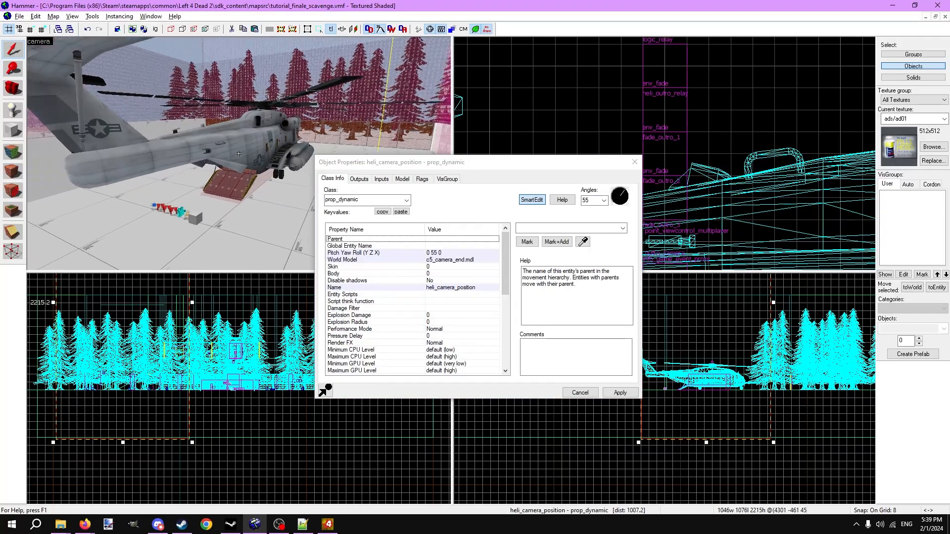
pyautogui.press('a')
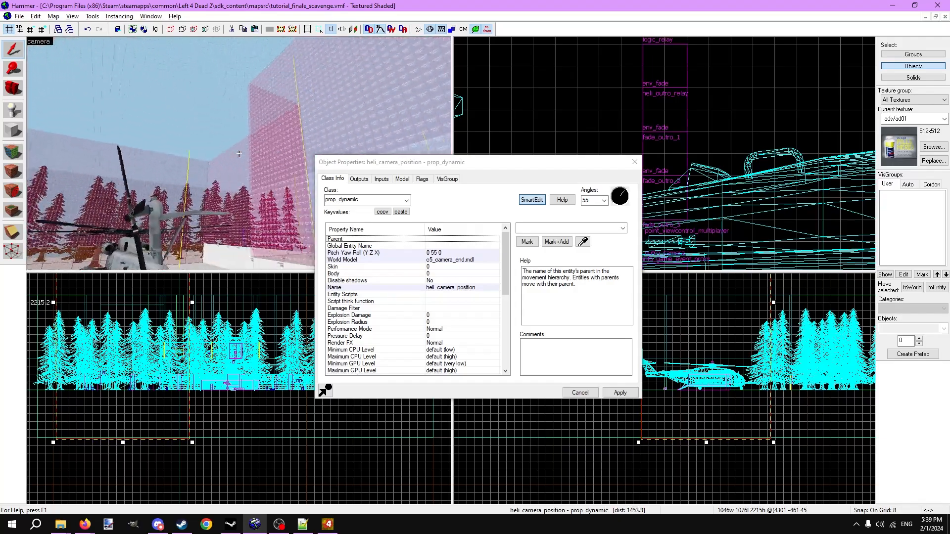
pyautogui.press('z')
pyautogui.scroll(-8, 672, 157)
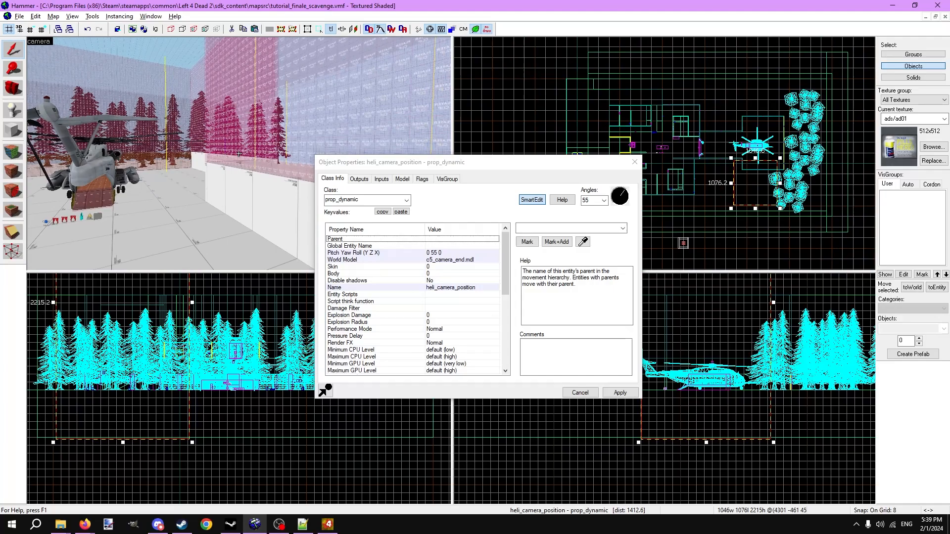
pyautogui.press('w')
pyautogui.press('z')
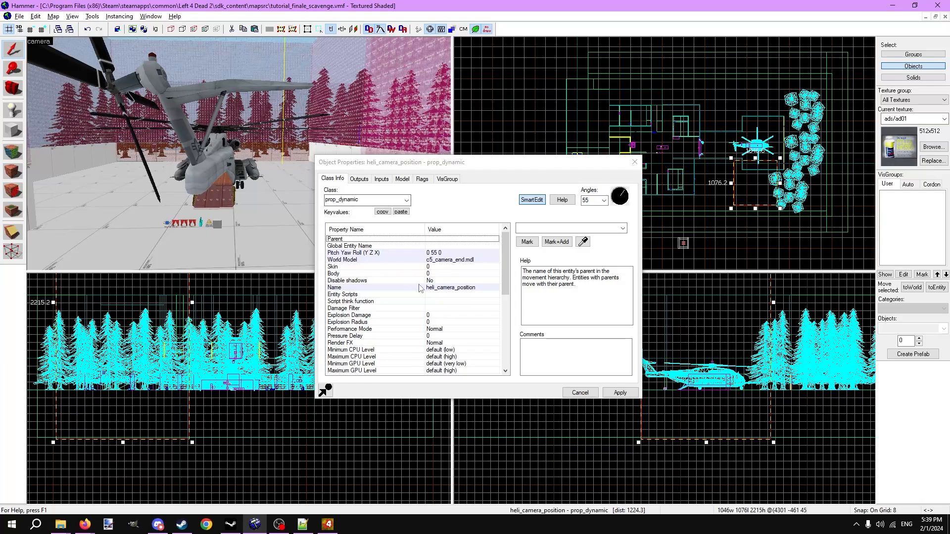
pyautogui.scroll(-10, 424, 307)
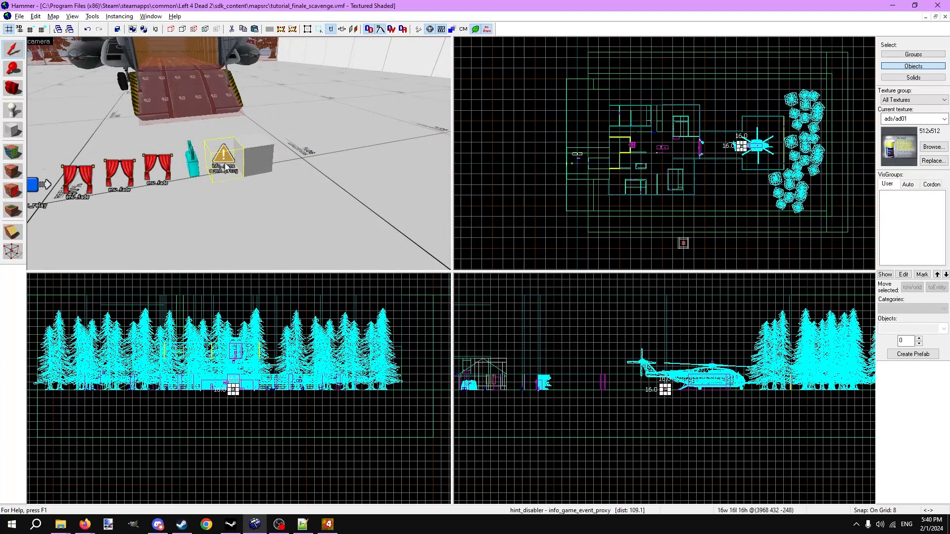
# Step: Examine the hint_disabler's event name and the env_outtro_stats entity's keyvalues, then close the properties
pyautogui.hotkey('alt', 'Return')
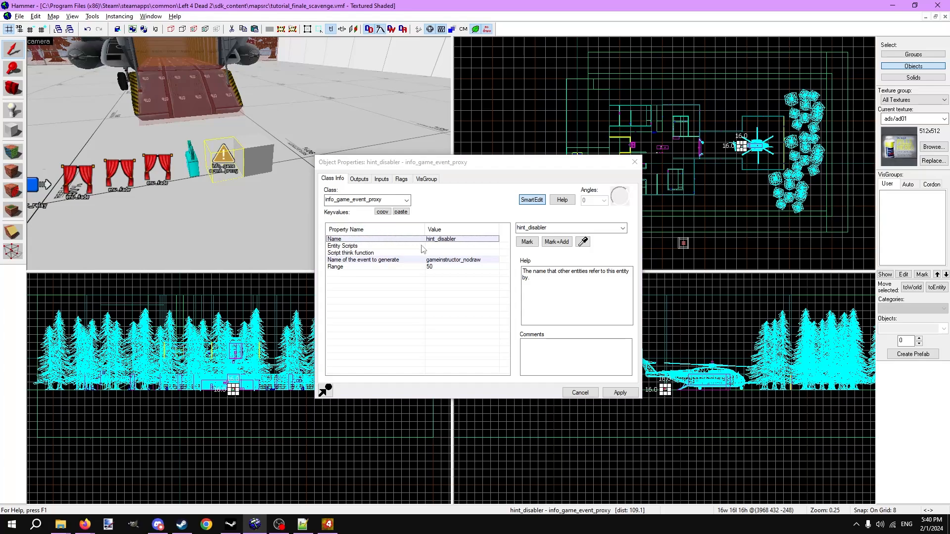
pyautogui.click(429, 260)
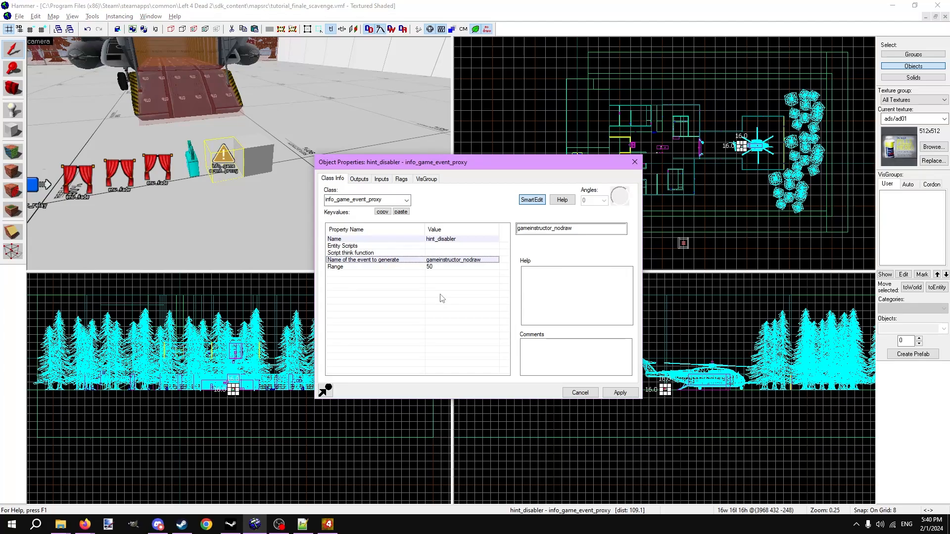
pyautogui.click(259, 159)
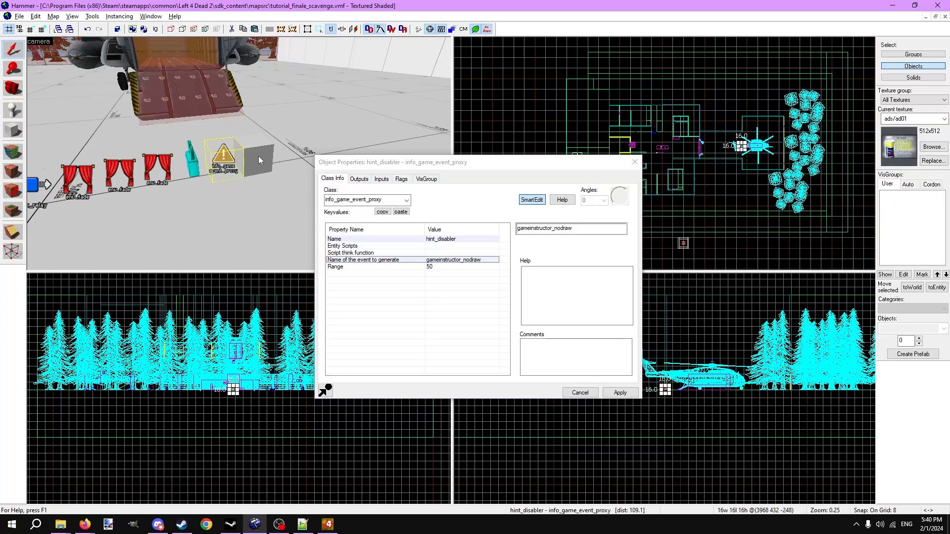
pyautogui.click(258, 156)
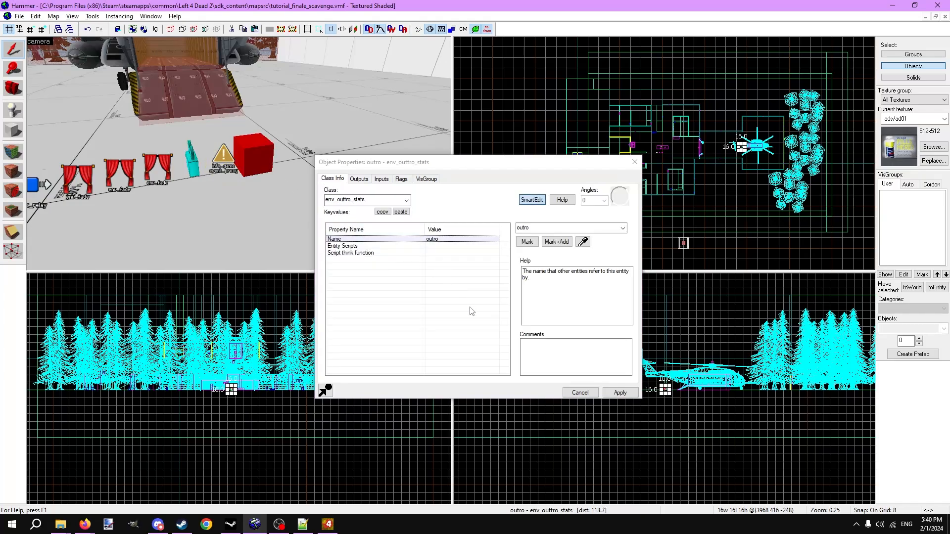
pyautogui.click(635, 163)
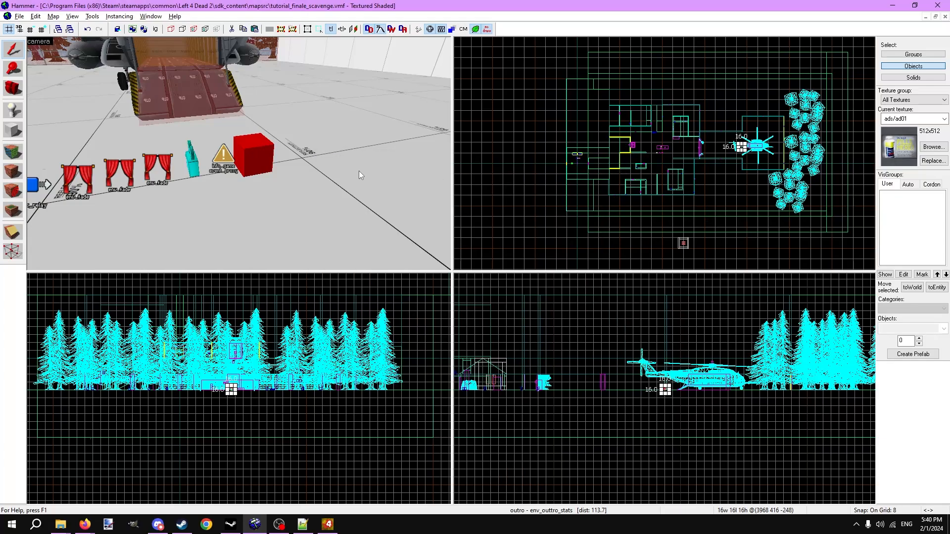
# Step: Examine the names, angles and order values of the helicopter_survivor_pos info_survivor_position entities standing in the separate white room
pyautogui.press('z')
pyautogui.press('w')
pyautogui.press('w')
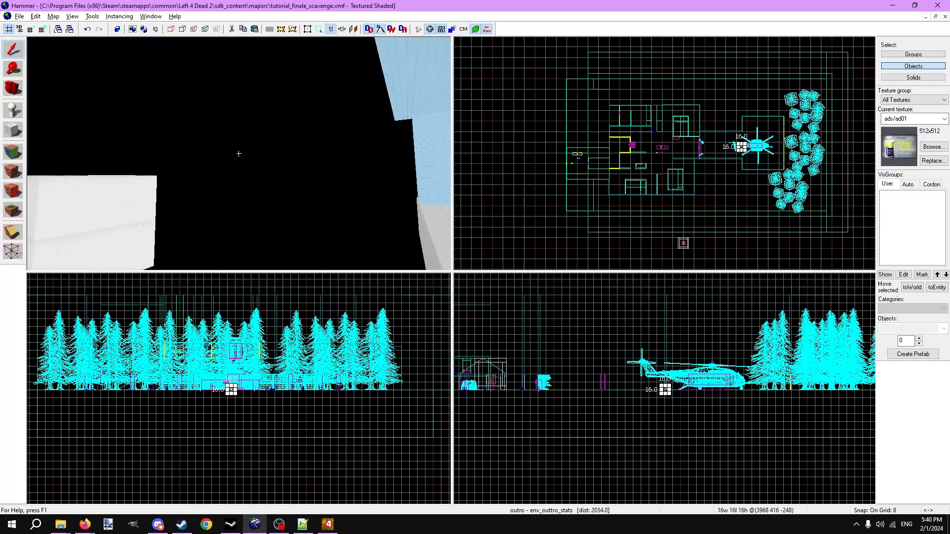
pyautogui.press('s')
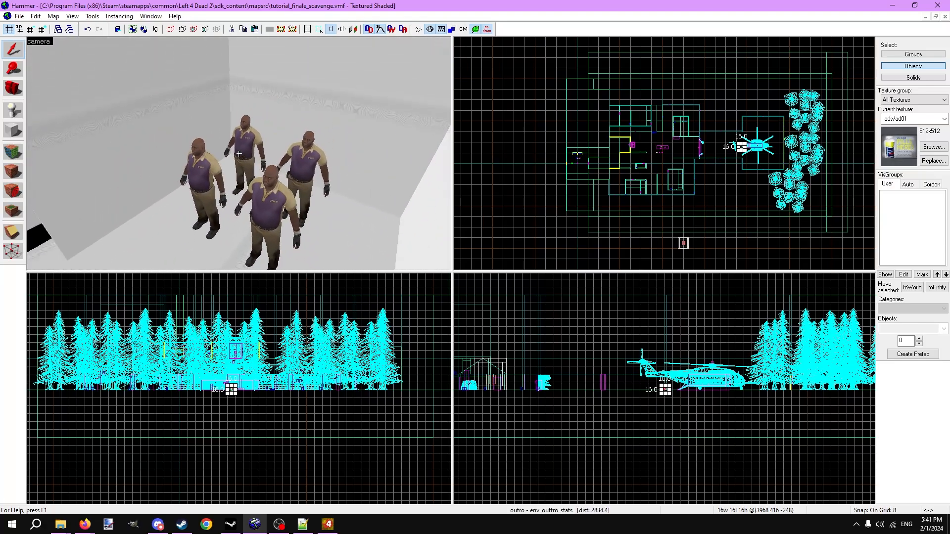
pyautogui.press('z')
pyautogui.doubleClick(241, 142)
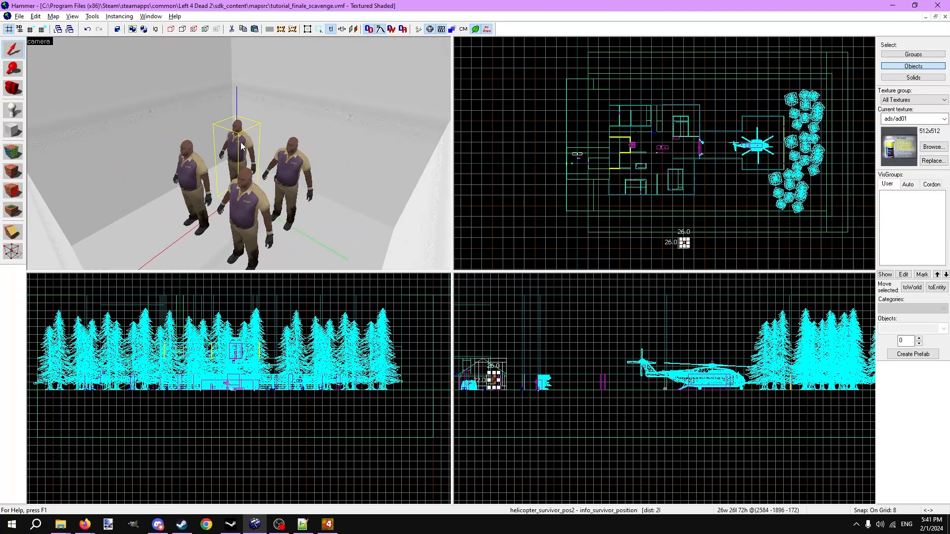
pyautogui.click(253, 153)
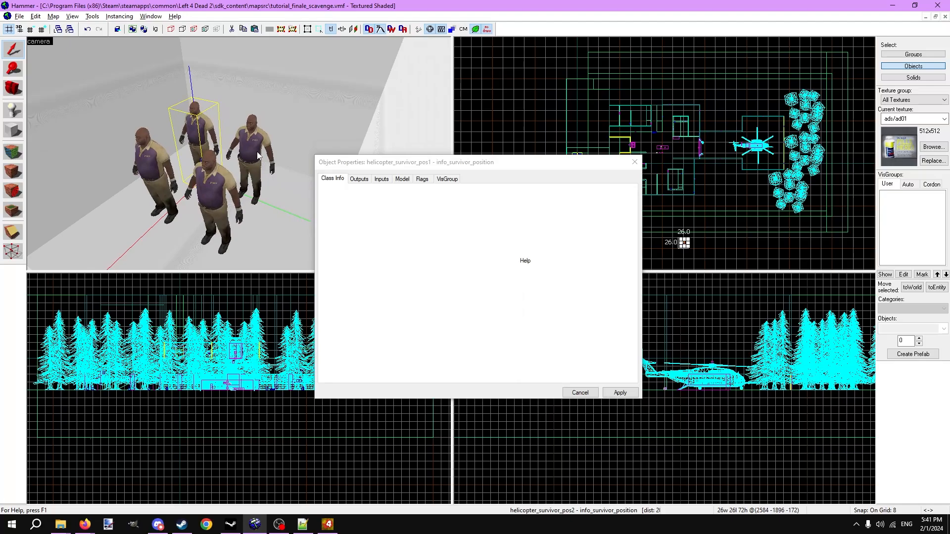
pyautogui.click(196, 128)
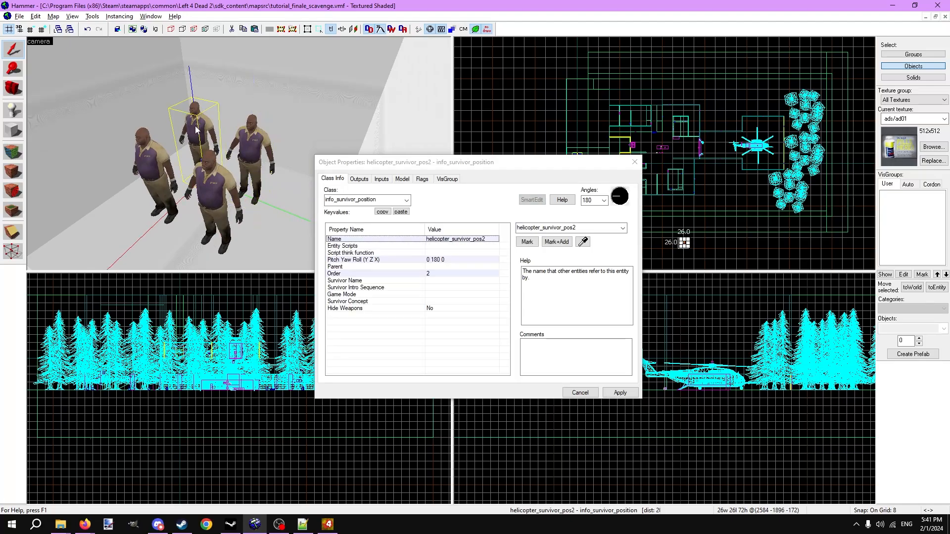
pyautogui.click(223, 194)
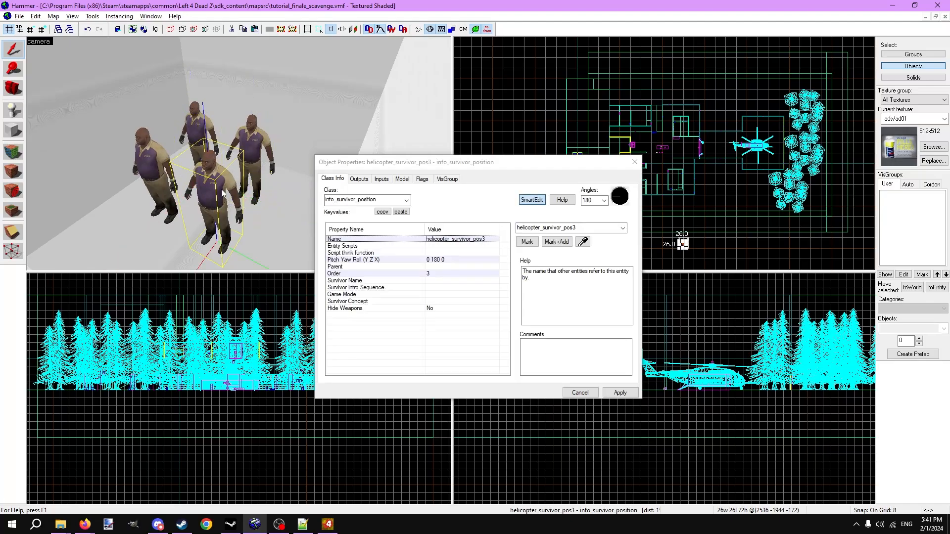
pyautogui.click(152, 159)
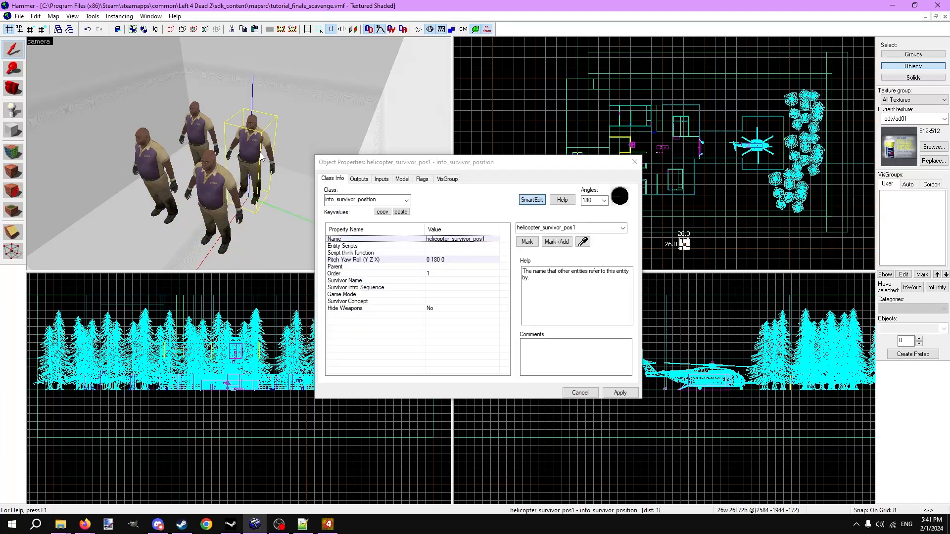
pyautogui.click(200, 135)
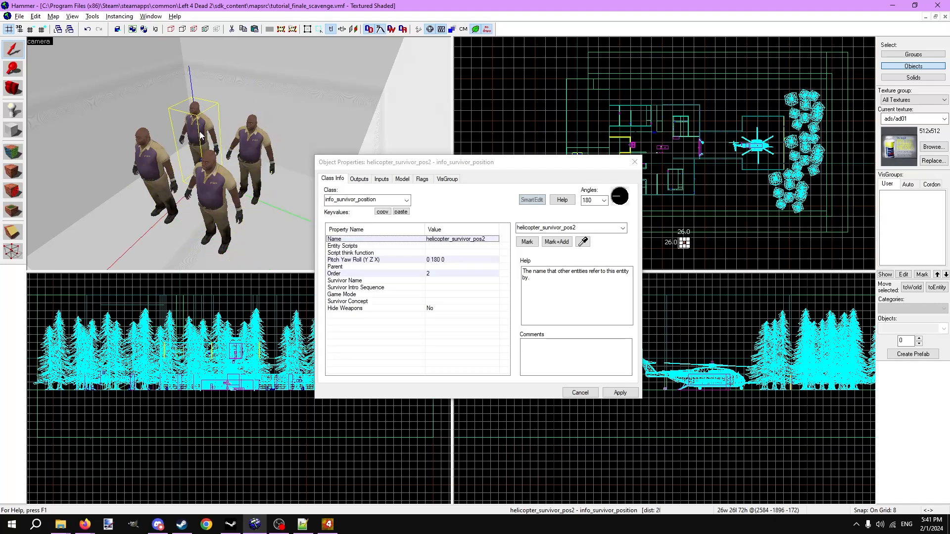
pyautogui.click(215, 189)
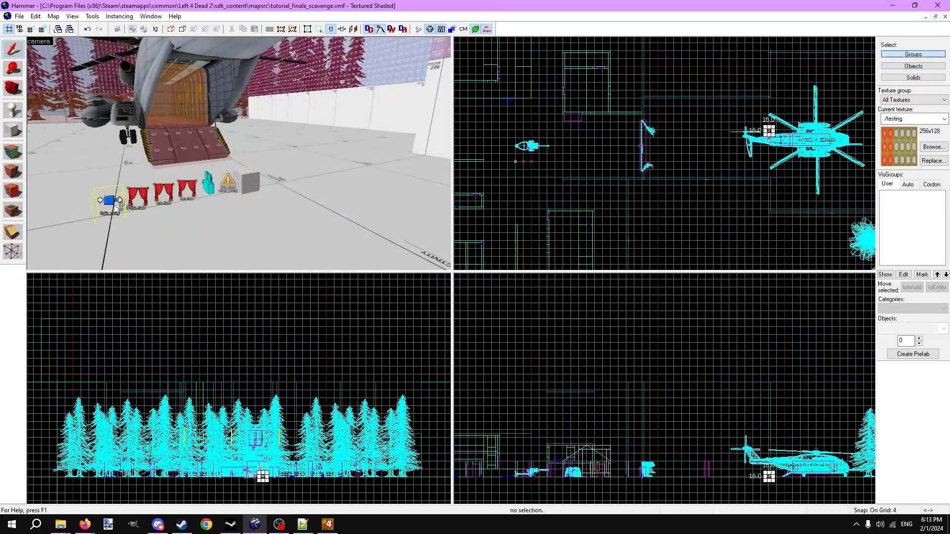
# Step: Examine heli_outro_relay's outputs from the fade_outro_1 Fade through the outro_camera SetParentAttachment
pyautogui.hotkey('alt', 'Return')
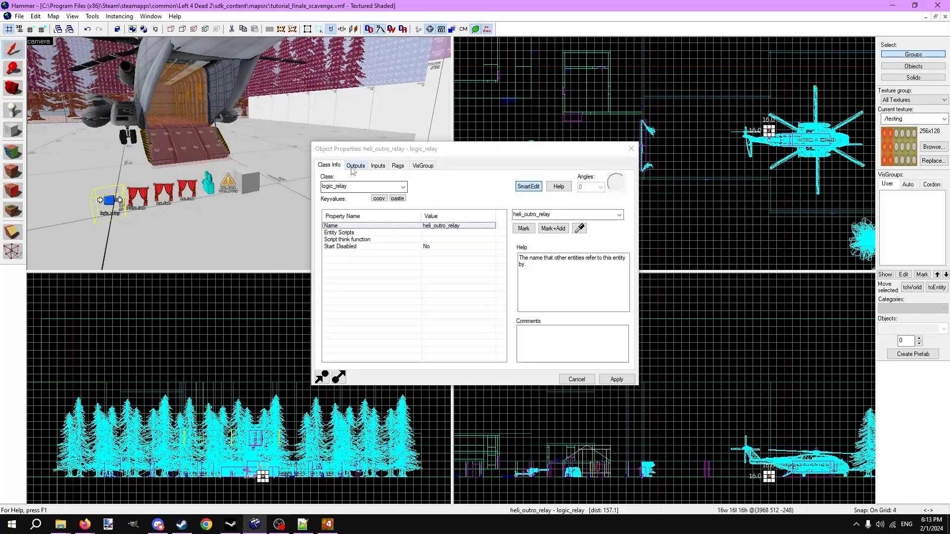
pyautogui.click(355, 166)
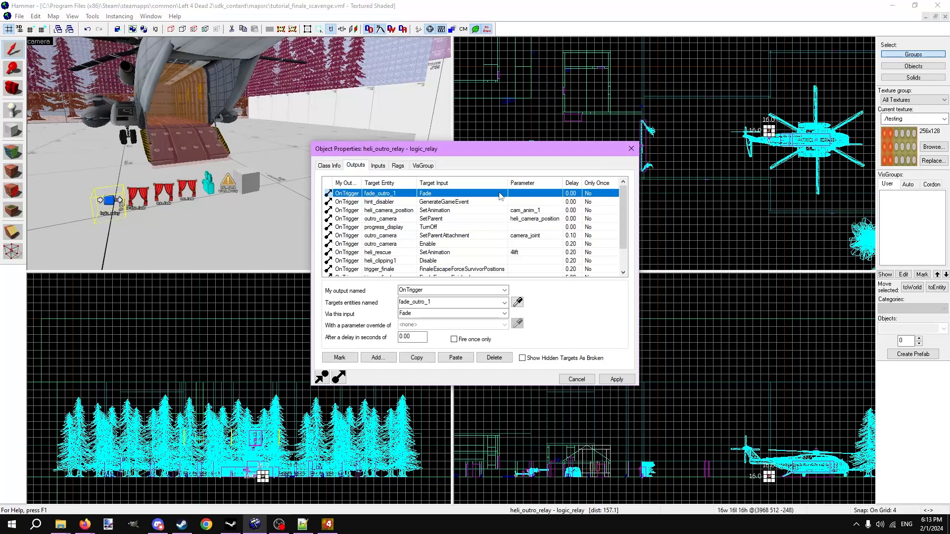
pyautogui.click(493, 202)
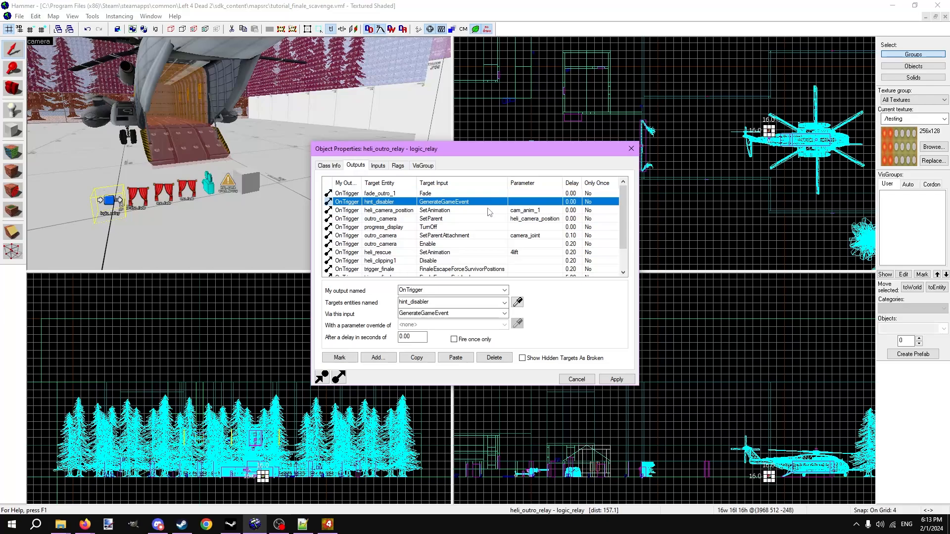
pyautogui.click(488, 210)
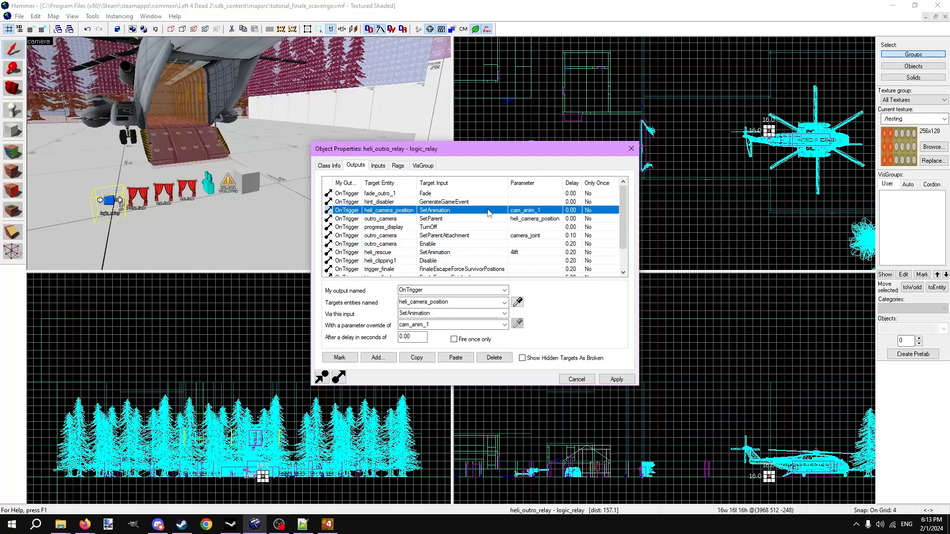
pyautogui.click(493, 219)
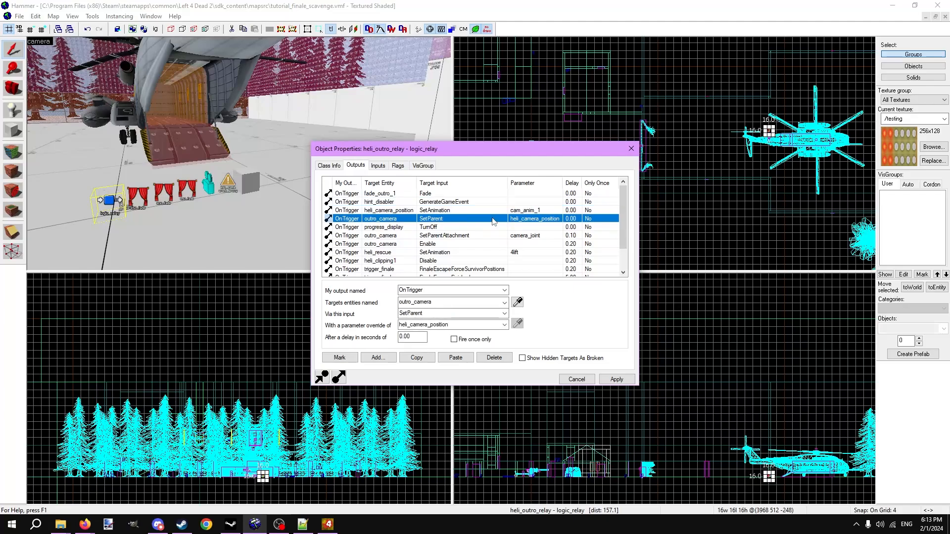
pyautogui.click(496, 228)
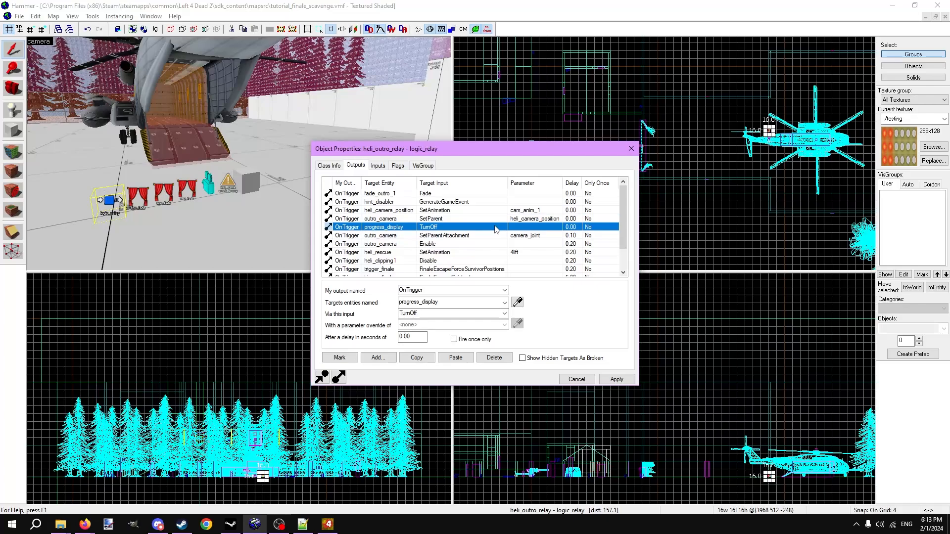
pyautogui.click(496, 237)
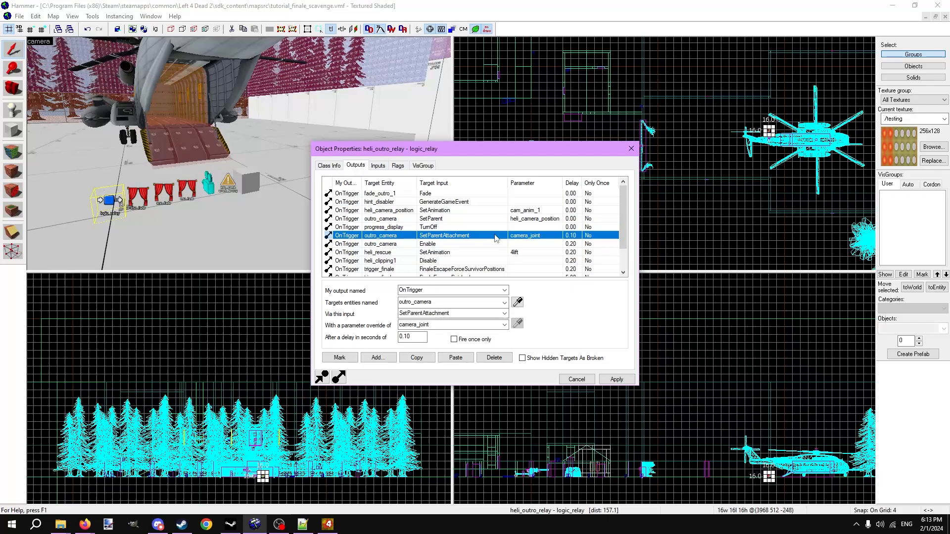
# Step: Examine heli_outro_relay's remaining delayed outputs, from enabling outro_camera to the outro entity's RollStatsCrawl
pyautogui.scroll(-1, 496, 238)
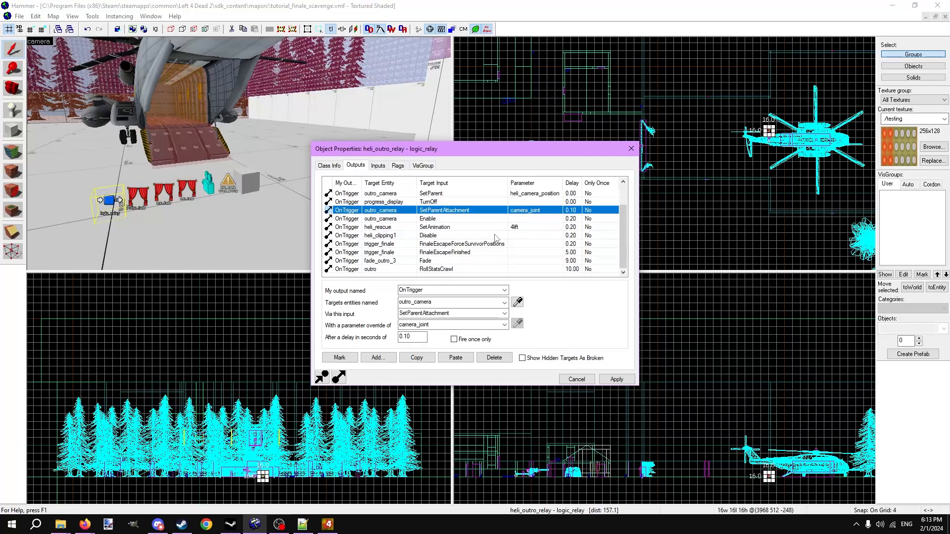
pyautogui.click(462, 221)
pyautogui.keyDown('shift'); pyautogui.click(476, 230); pyautogui.keyUp('shift')
pyautogui.keyDown('shift'); pyautogui.click(478, 236); pyautogui.keyUp('shift')
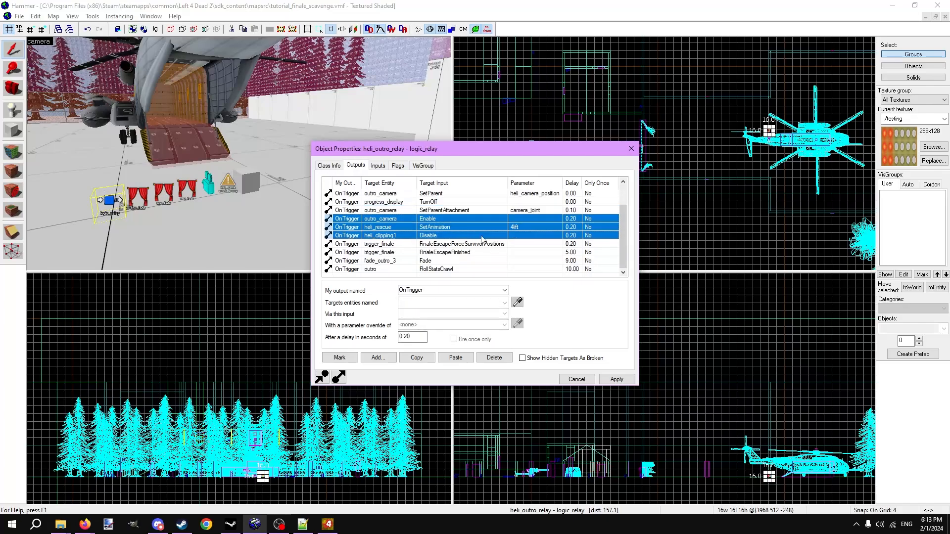
pyautogui.keyDown('shift'); pyautogui.click(515, 245); pyautogui.keyUp('shift')
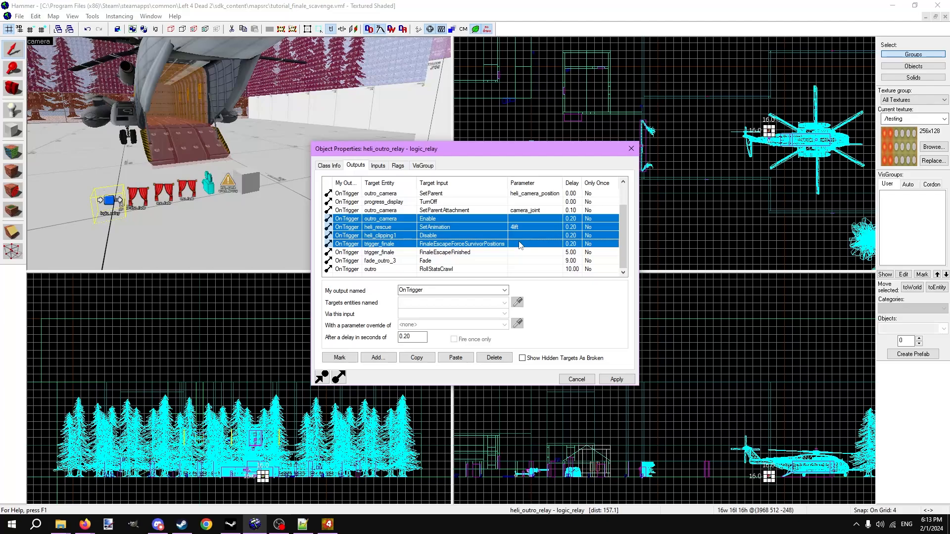
pyautogui.click(527, 252)
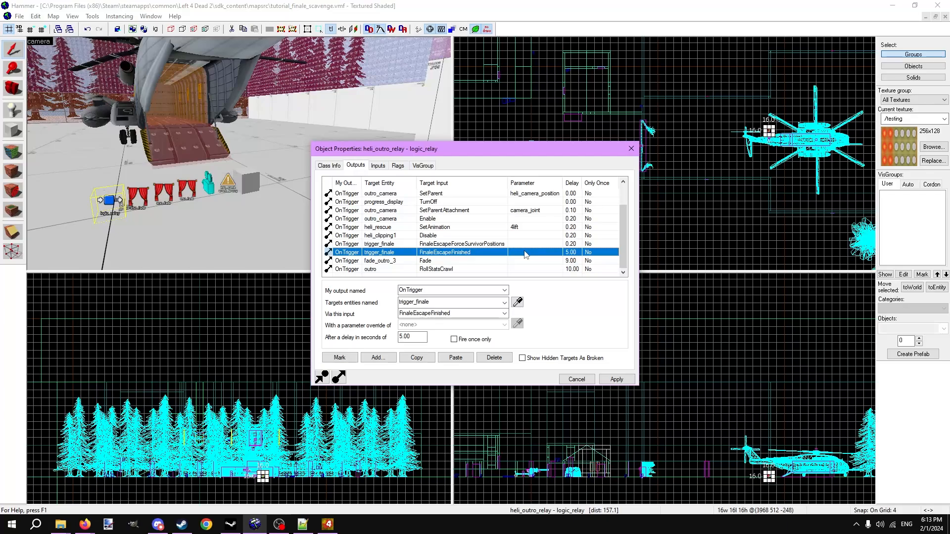
pyautogui.click(528, 261)
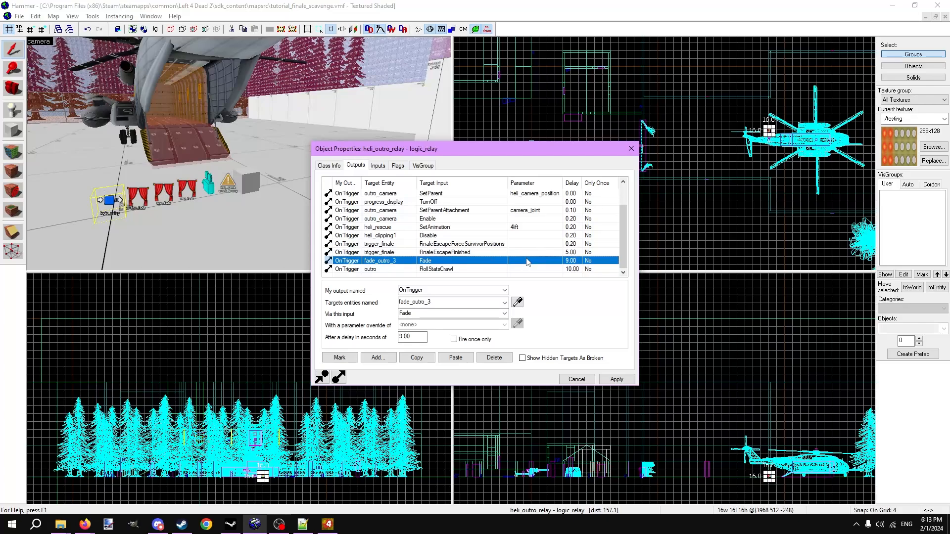
pyautogui.click(518, 269)
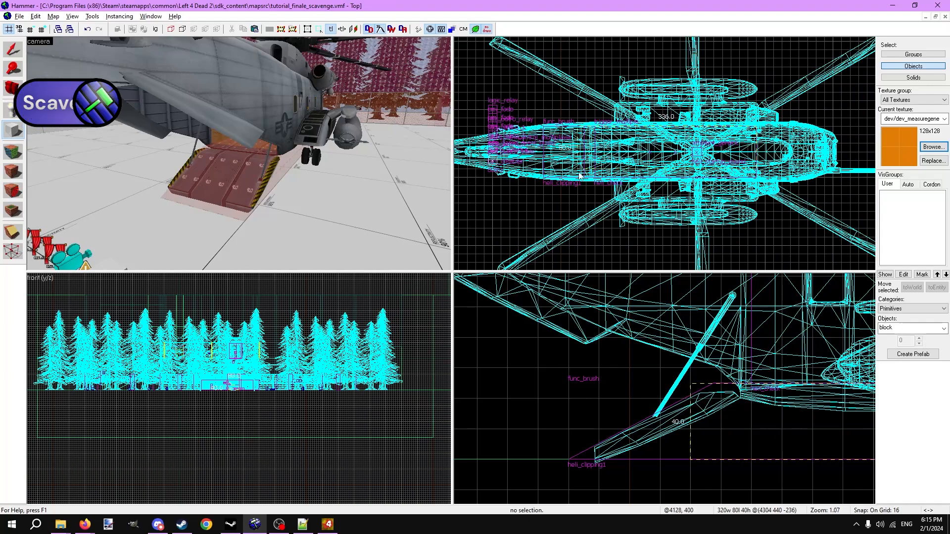
# Step: Vertex-edit the block at the helicopter's rear into a slope over the loading ramp, about 404 x 96 x 40 units overall
pyautogui.click(570, 391)
pyautogui.hotkey('shift', 'v')
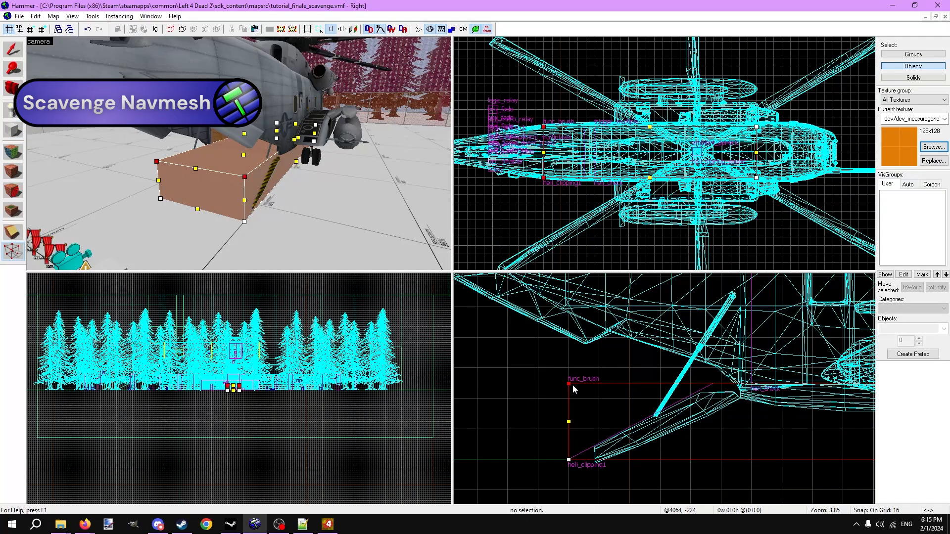
pyautogui.scroll(1, 570, 459)
pyautogui.moveTo(569, 384)
pyautogui.mouseDown()
pyautogui.moveTo(569, 459)
pyautogui.moveTo(529, 472)
pyautogui.mouseUp()
pyautogui.press('[')
pyautogui.press('[')
pyautogui.click(13, 49)
pyautogui.press('z')
pyautogui.press('w')
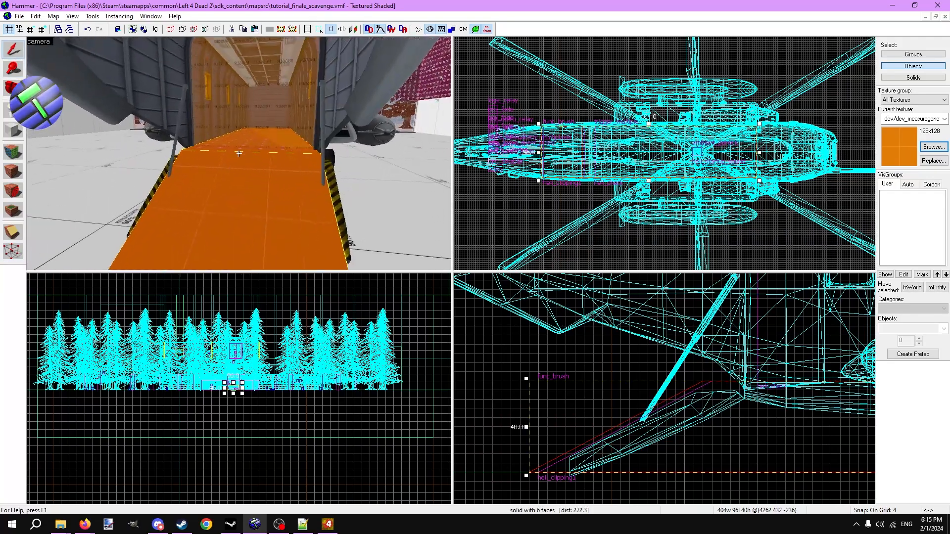
pyautogui.press('s')
pyautogui.press('d')
pyautogui.press('z')
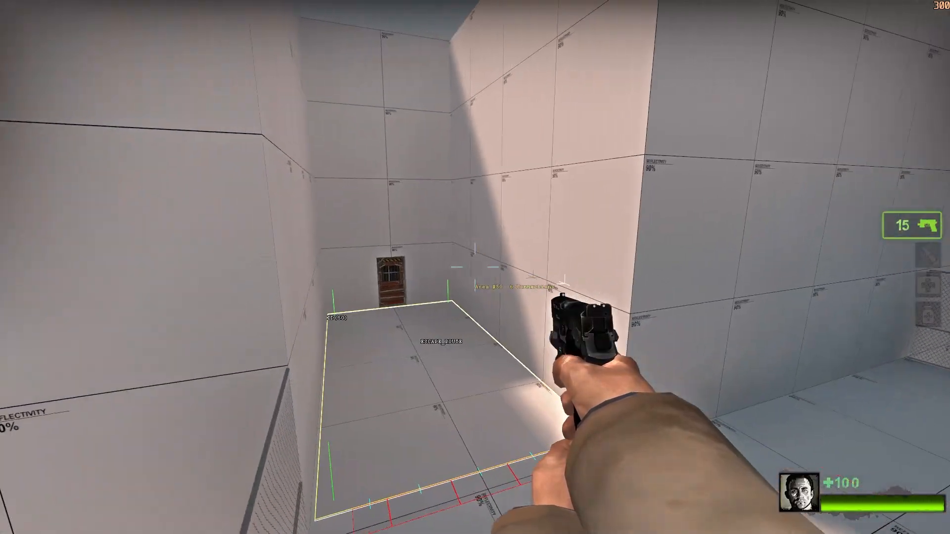
# Step: In the running Left 4 Dead 2 map, select all nav areas with nav_select_radius 50000
pyautogui.press('w')
pyautogui.press('s')
pyautogui.press('s')
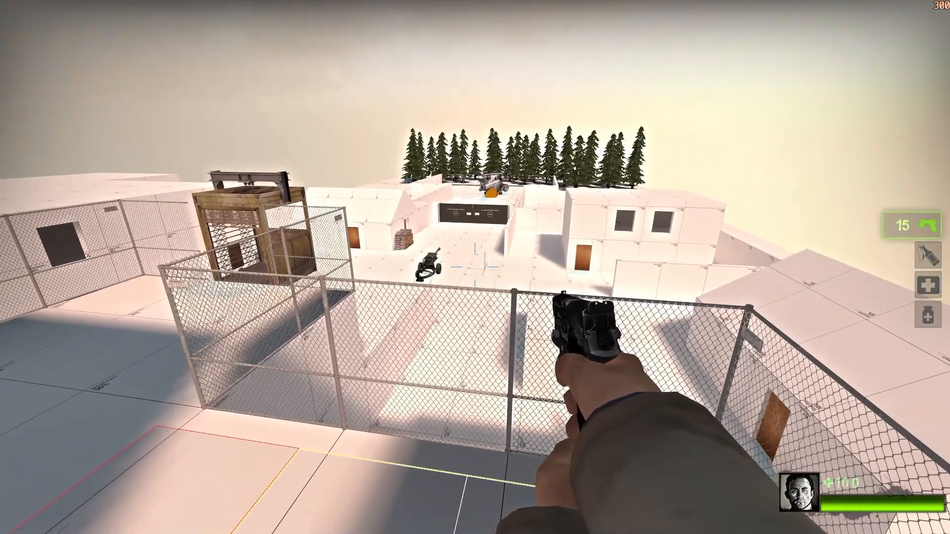
pyautogui.press('d')
pyautogui.press('`')
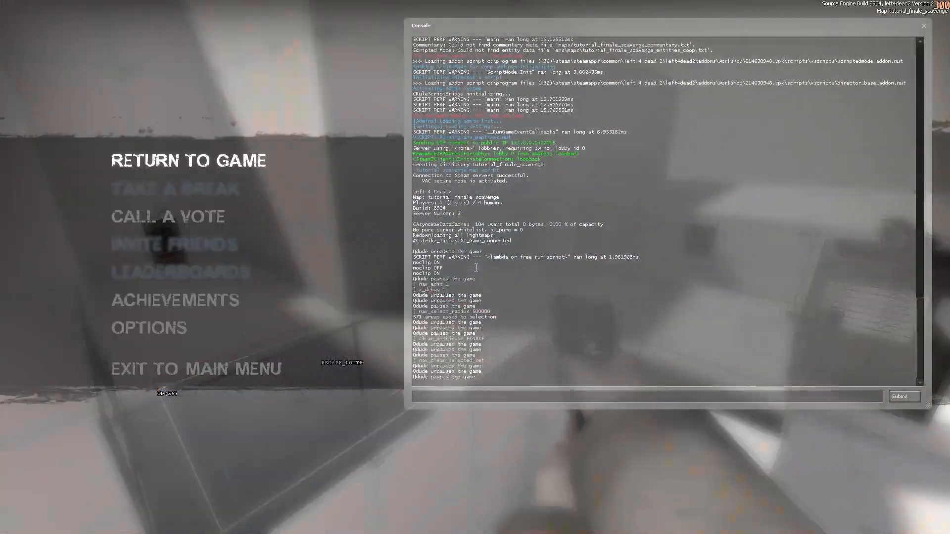
pyautogui.write('nav_select_radius 50000')
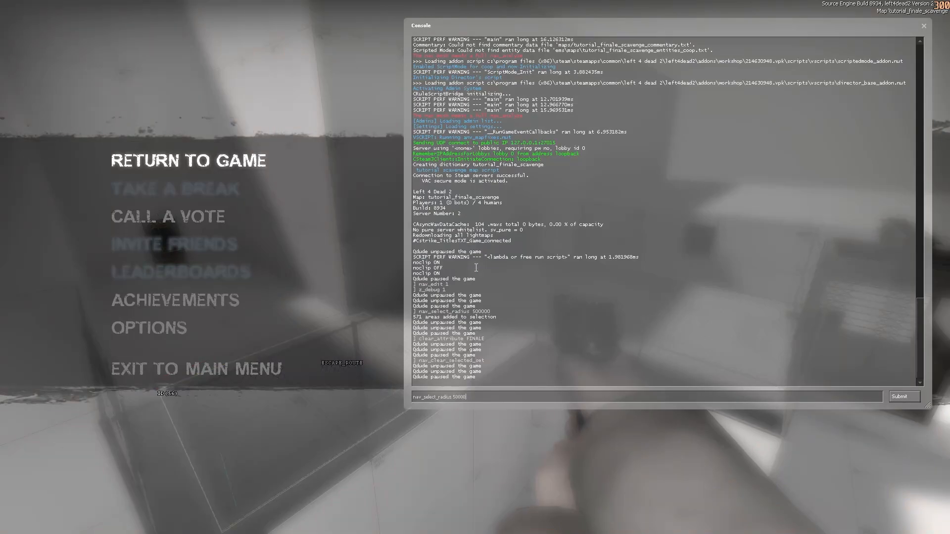
pyautogui.press('Return')
pyautogui.press('Escape')
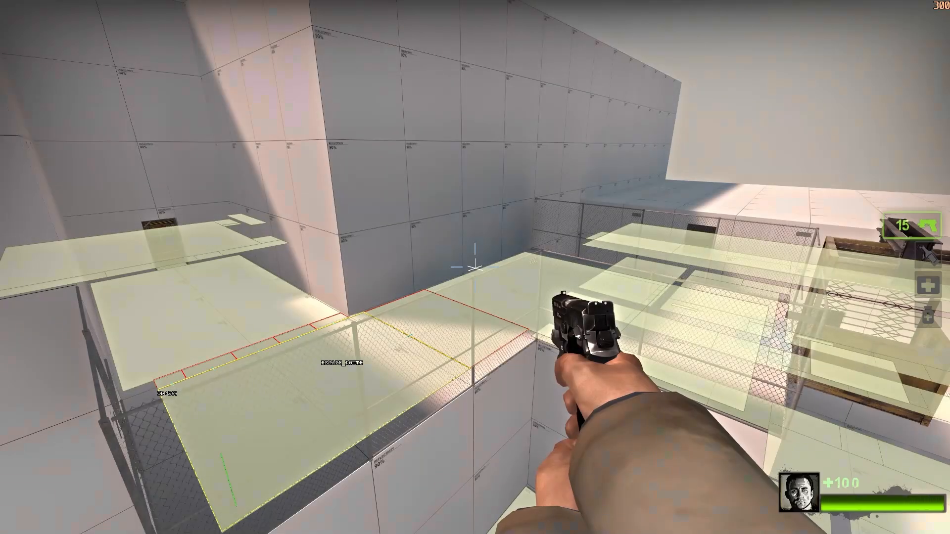
# Step: Remove the saferoom's CHECKPOINT nav areas from the selection
pyautogui.press('w')
pyautogui.press('w')
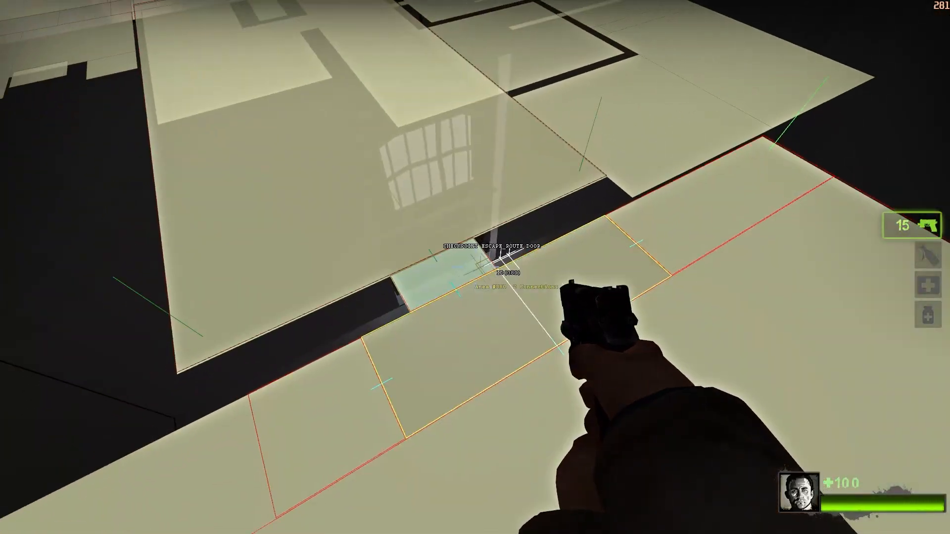
pyautogui.press('w')
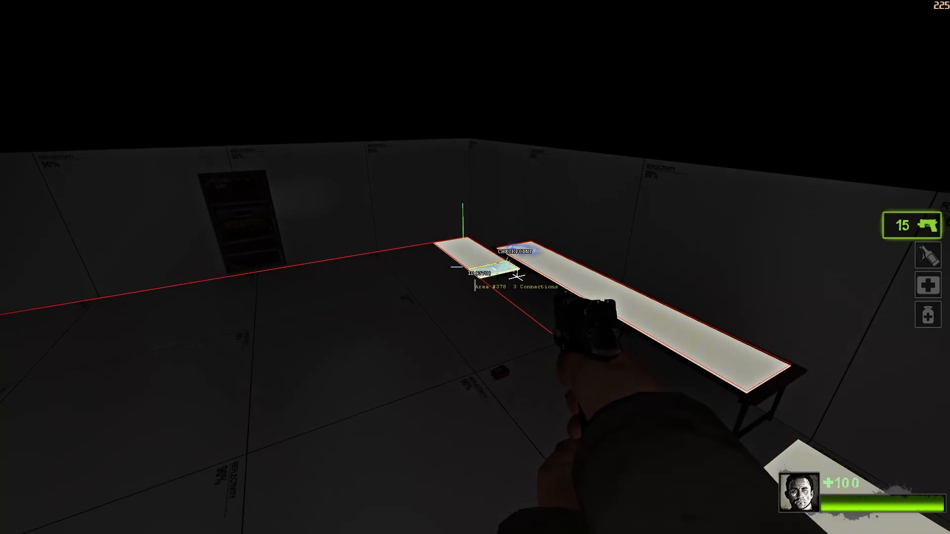
pyautogui.press('w')
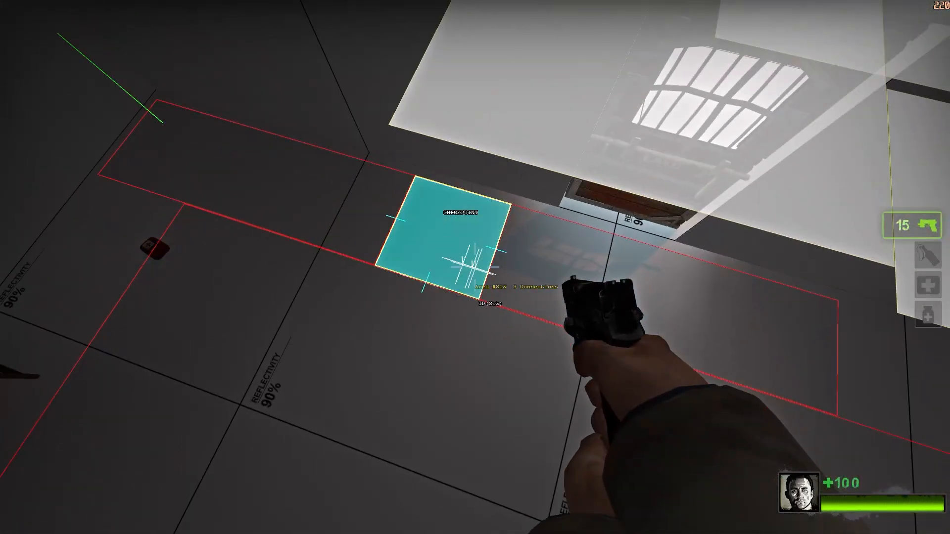
pyautogui.press('w')
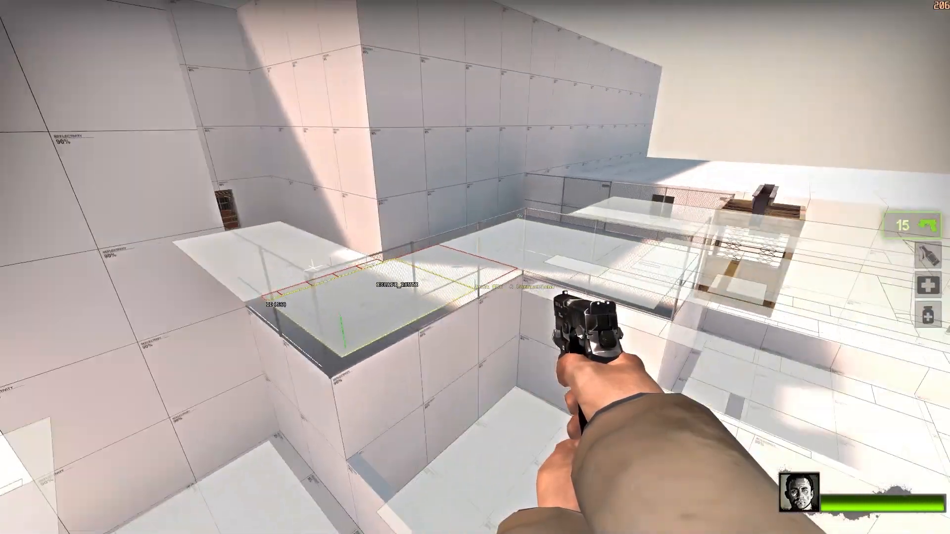
# Step: Mark the selected nav areas with the FINALE attribute
pyautogui.press('`')
pyautogui.write('mark FINALE')
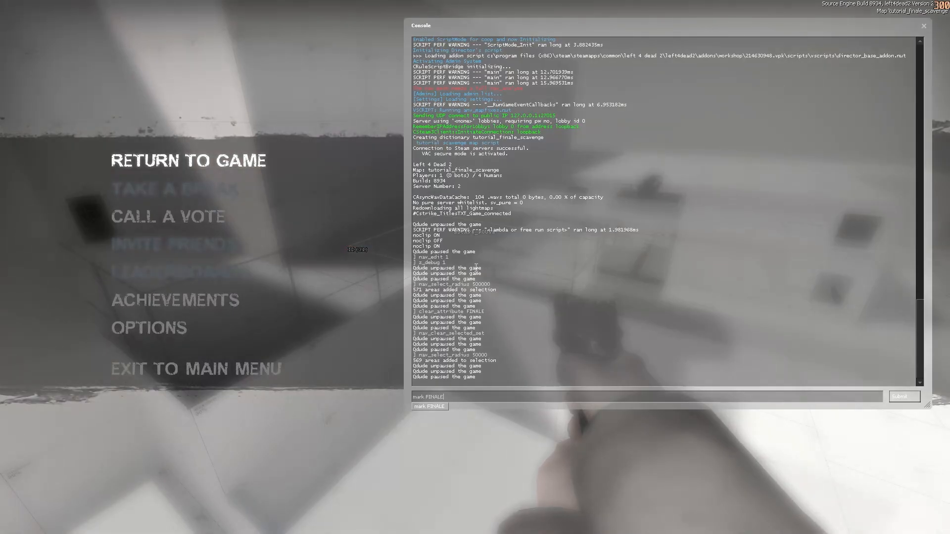
pyautogui.press('Return')
pyautogui.press('`')
pyautogui.press('w')
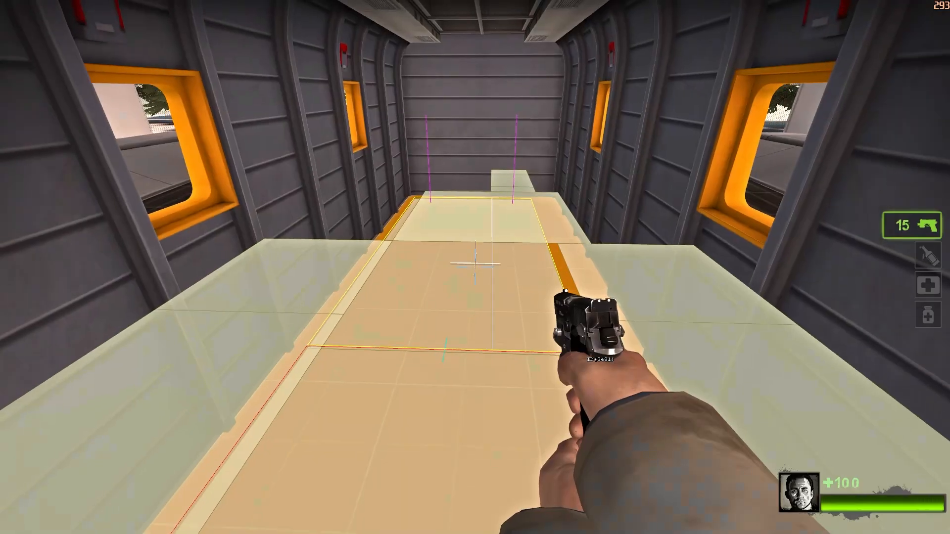
# Step: Select the stray nav areas around the helicopter and along its interior sides, and delete them
pyautogui.press('s')
pyautogui.press('d')
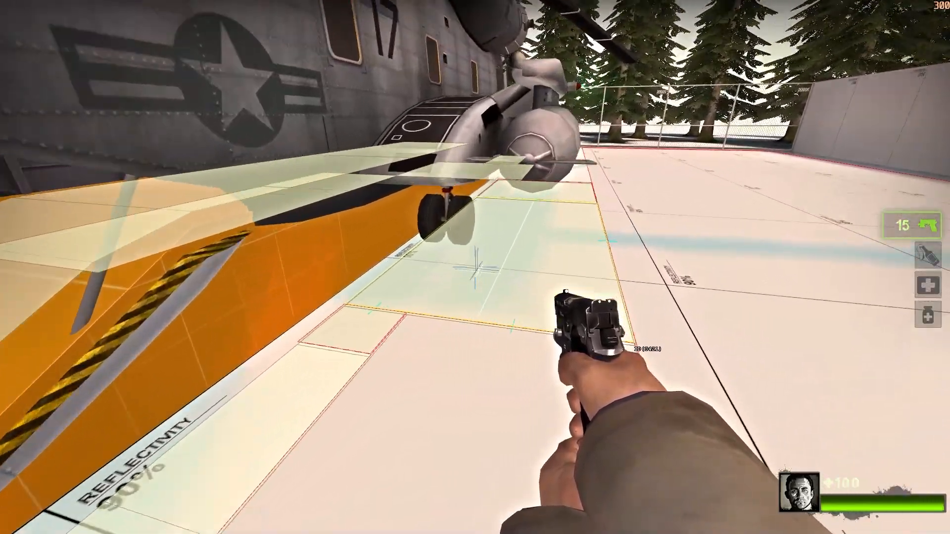
pyautogui.press('w')
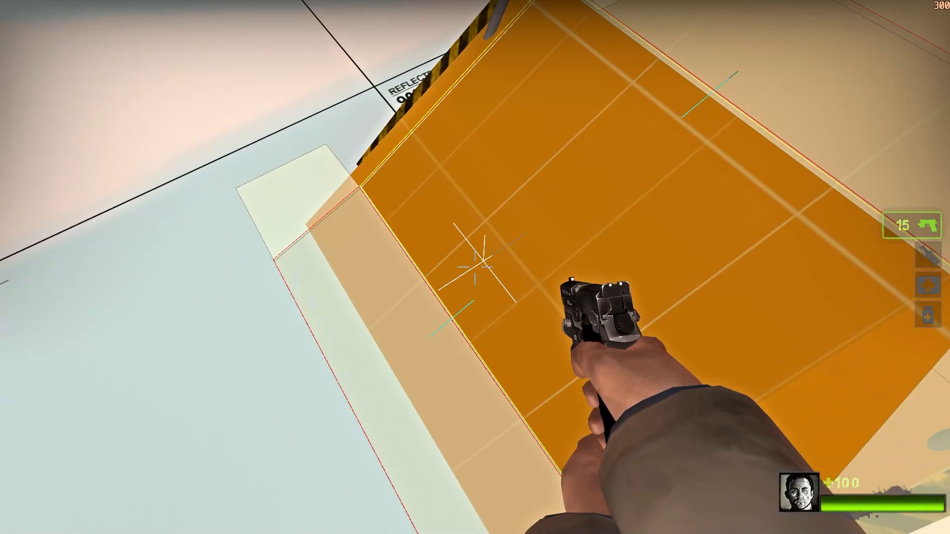
pyautogui.press('w')
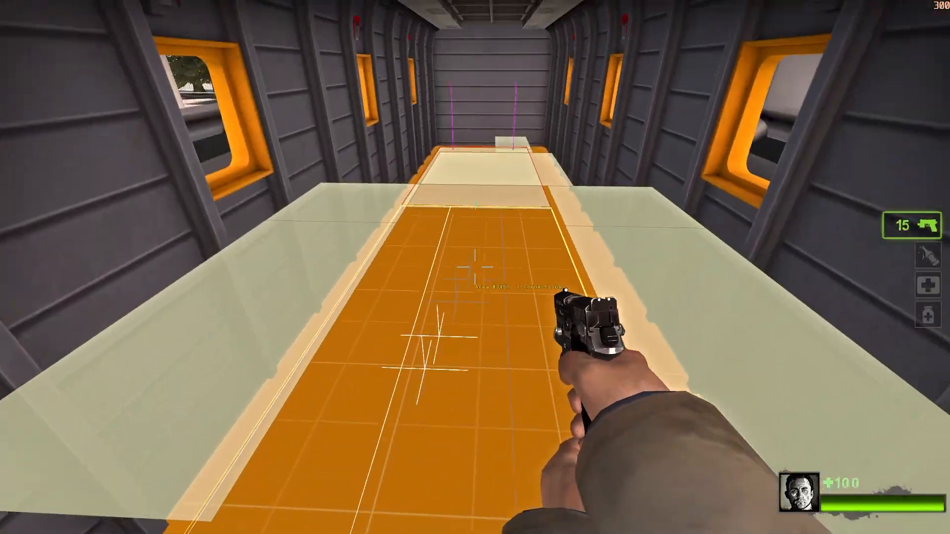
pyautogui.press('w')
pyautogui.press('w')
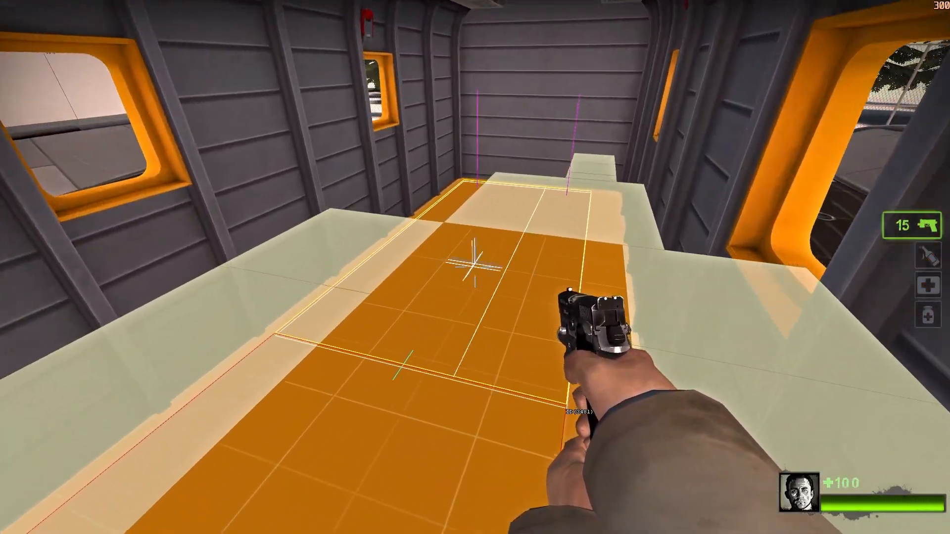
pyautogui.press('w')
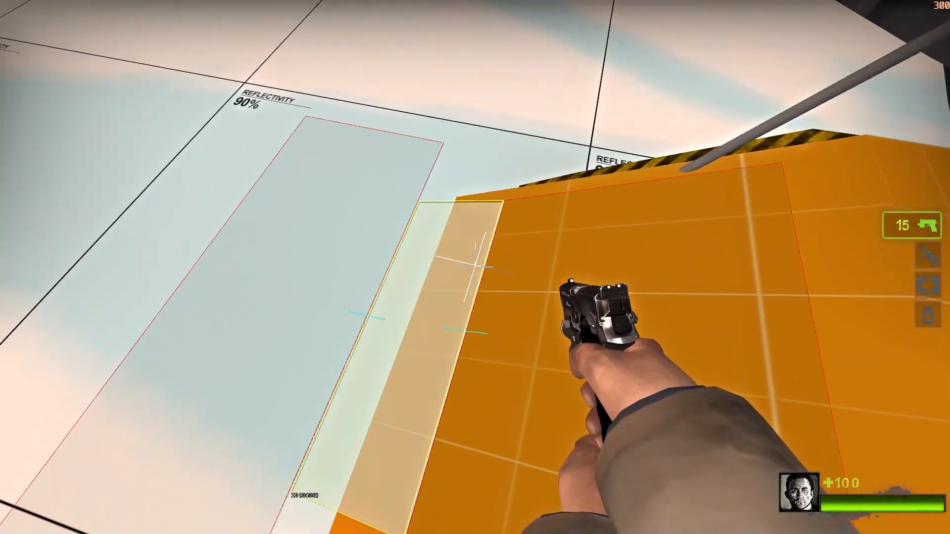
pyautogui.click(475, 267)
pyautogui.click(475, 267)
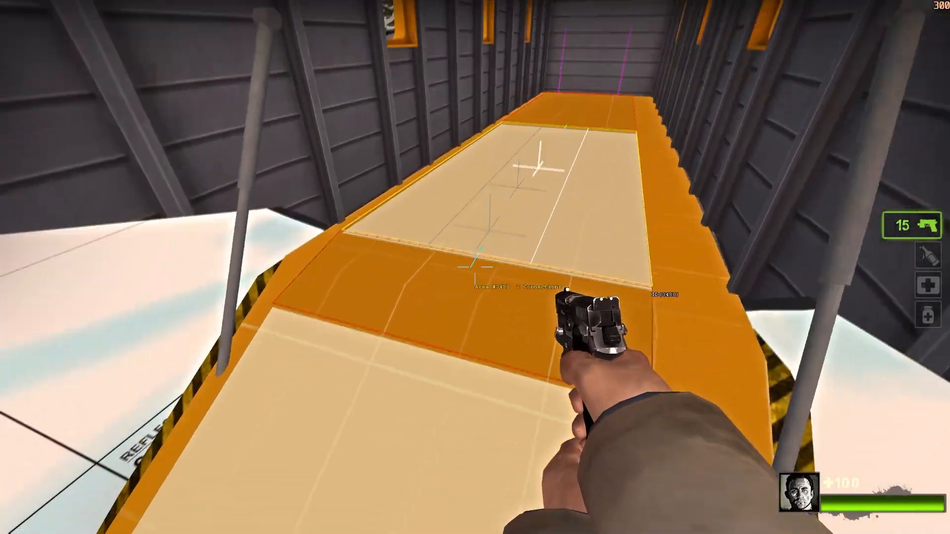
pyautogui.click(475, 267)
pyautogui.click(475, 267)
pyautogui.press('Delete')
# Step: Mark the nav area on the helicopter's cabin floor with the RESCUE_VEHICLE and FINALE attributes
pyautogui.press('`')
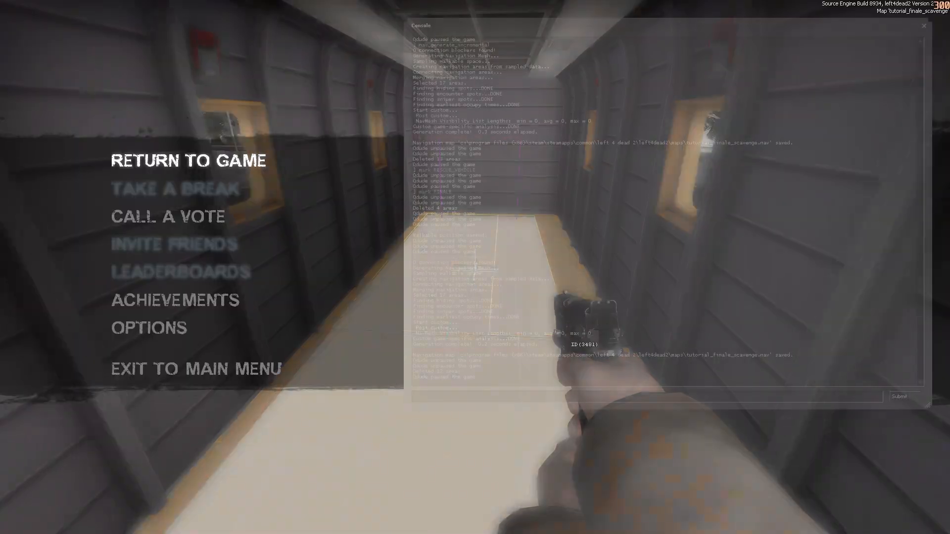
pyautogui.write('mark RESCUE_VEHICLE')
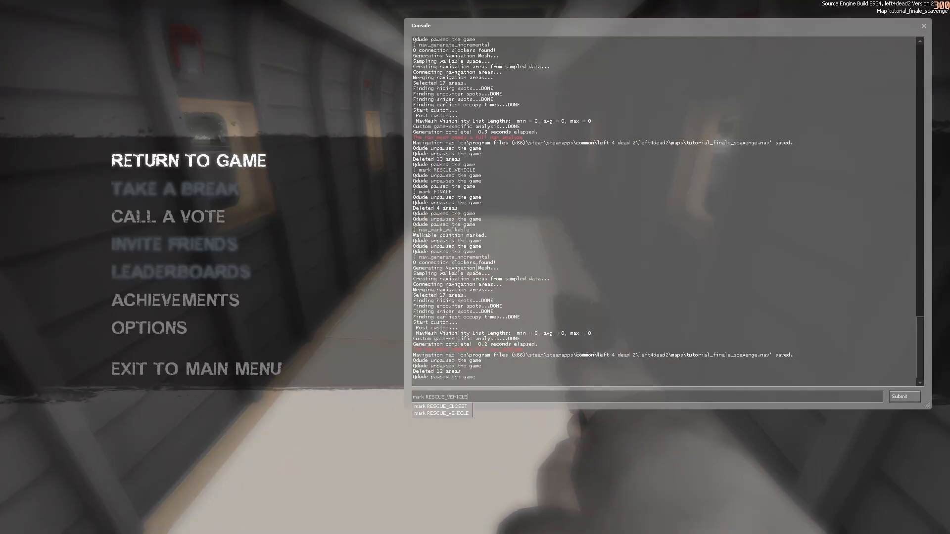
pyautogui.press('Return')
pyautogui.write('mark FINALE')
pyautogui.press('Return')
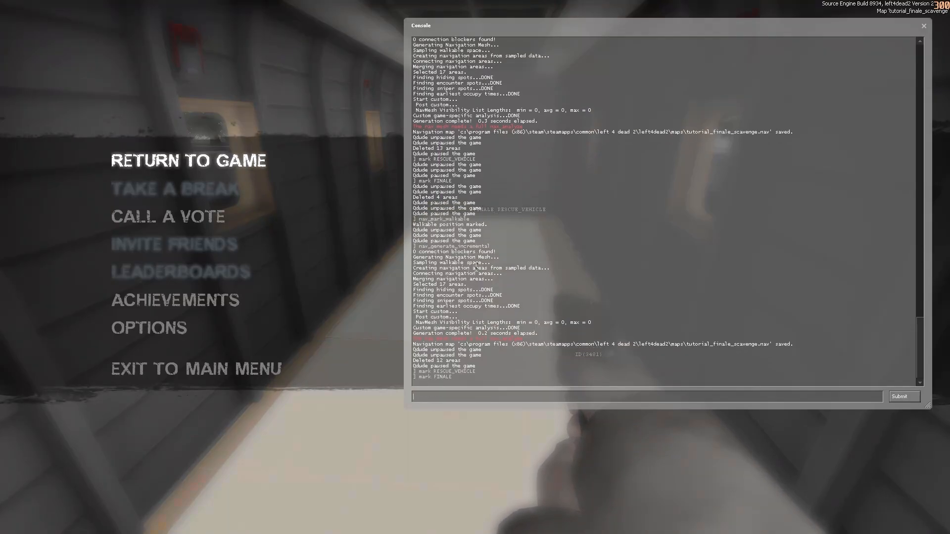
pyautogui.press('Escape')
pyautogui.press('w')
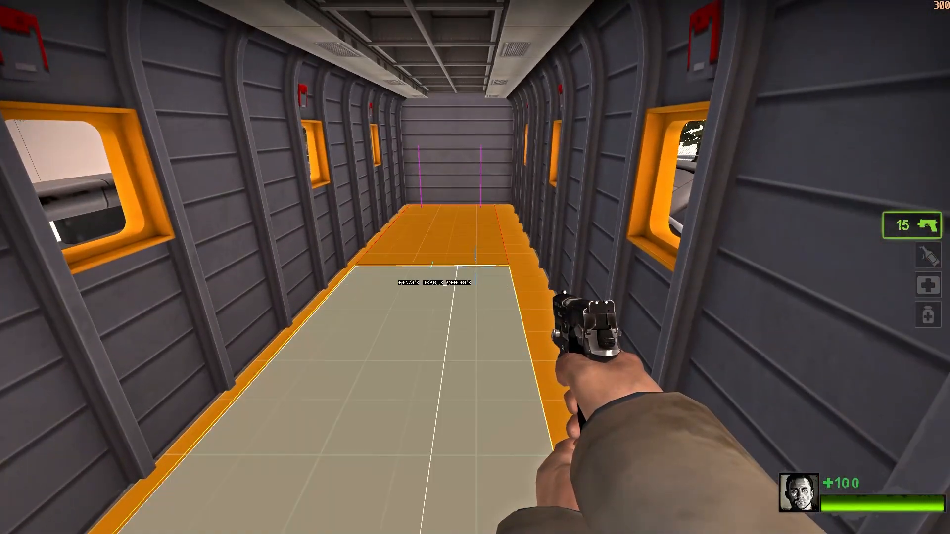
# Step: Run nav_analyze on the map's navmesh and save it with nav_save
pyautogui.press('`')
pyautogui.write('nav_analyze')
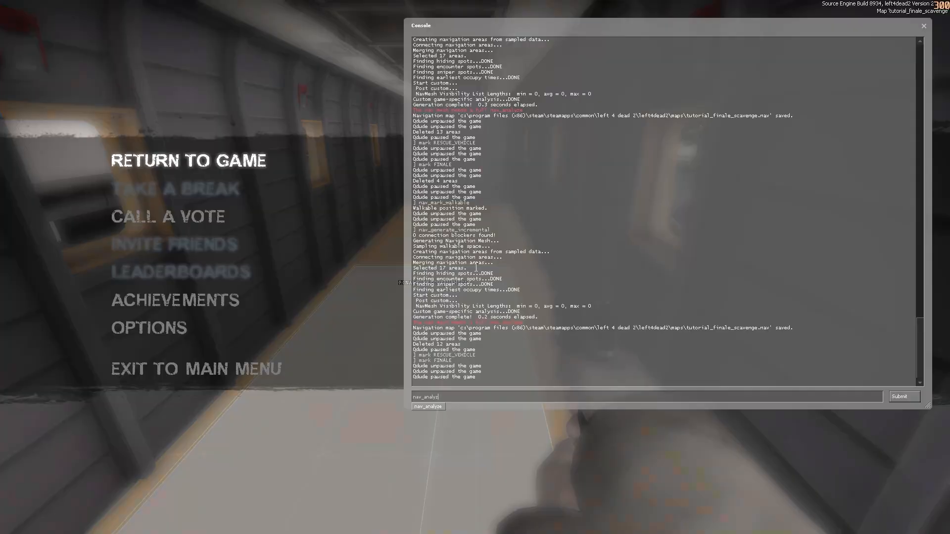
pyautogui.press('Return')
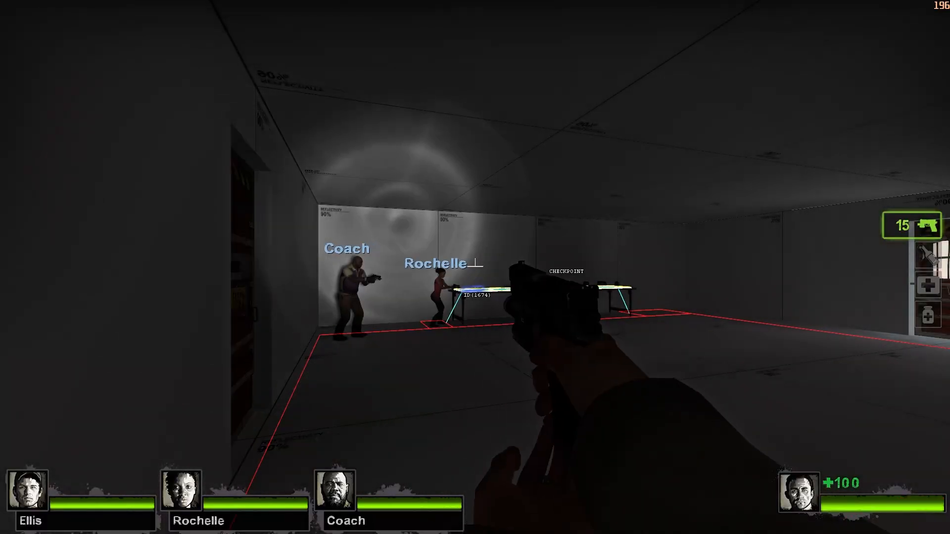
pyautogui.press('`')
pyautogui.write('nav_save')
pyautogui.press('Return')
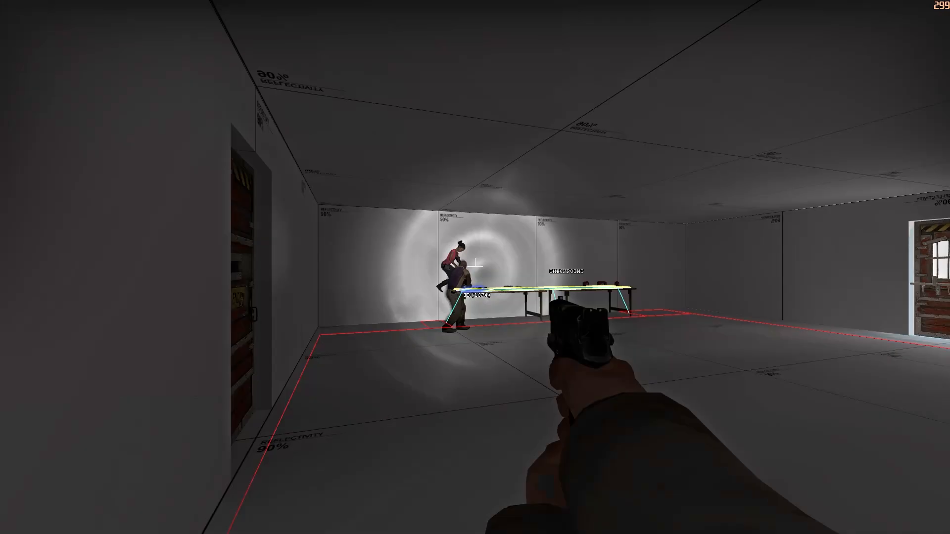
# Step: Start the AI director in the running map with director_start
pyautogui.press('`')
pyautogui.write('direc')
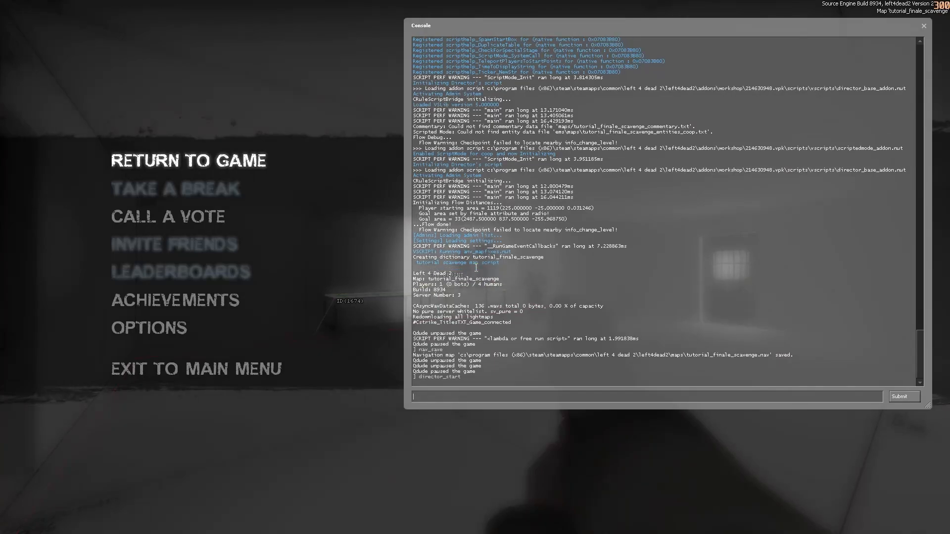
pyautogui.press('Return')
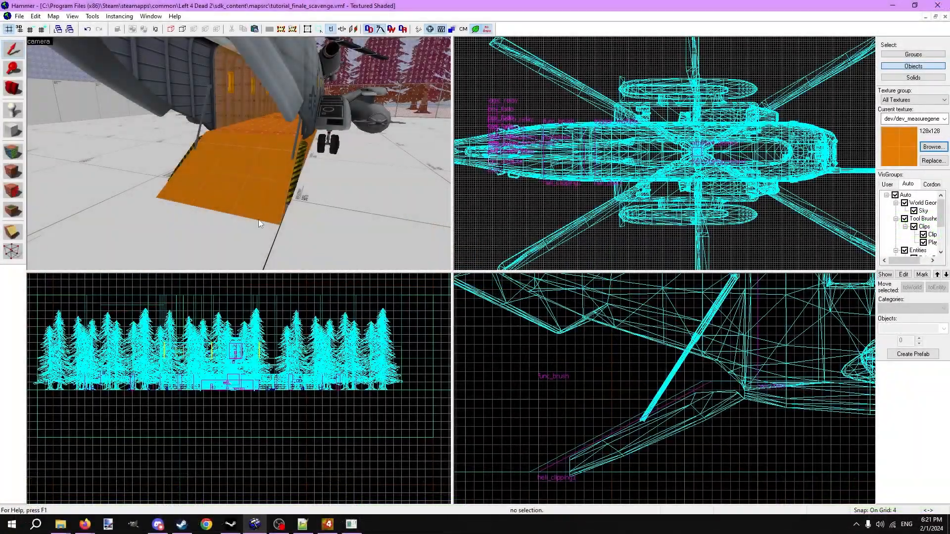
# Step: Switch to Hammer, remove the orange block from the helicopter floor and ramp, and compile the map with the HDR Full Compile configuration
pyautogui.click(162, 132)
pyautogui.click(19, 16)
pyautogui.click(42, 121)
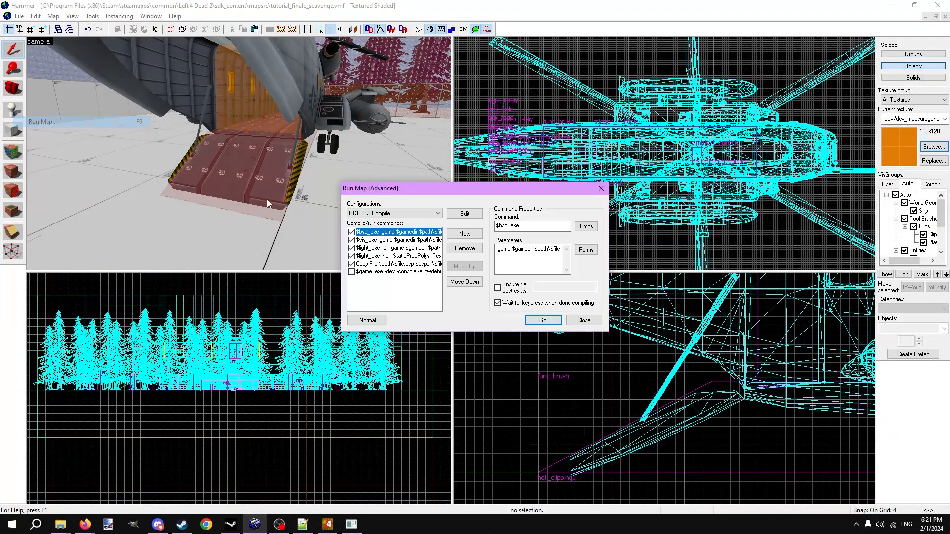
pyautogui.click(541, 317)
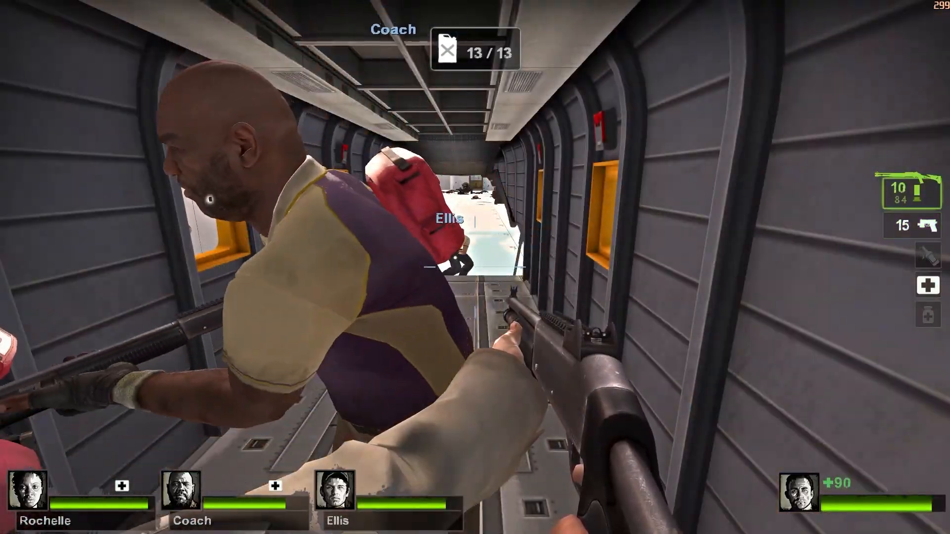
# Step: Test the finale in Left 4 Dead 2 by boarding the rescue helicopter with the survivors and watching the outro
pyautogui.press('w')
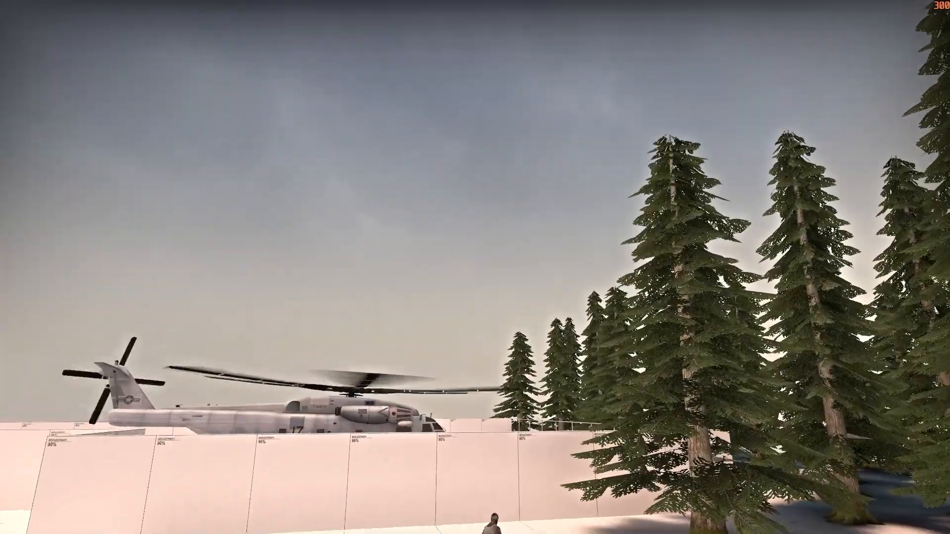